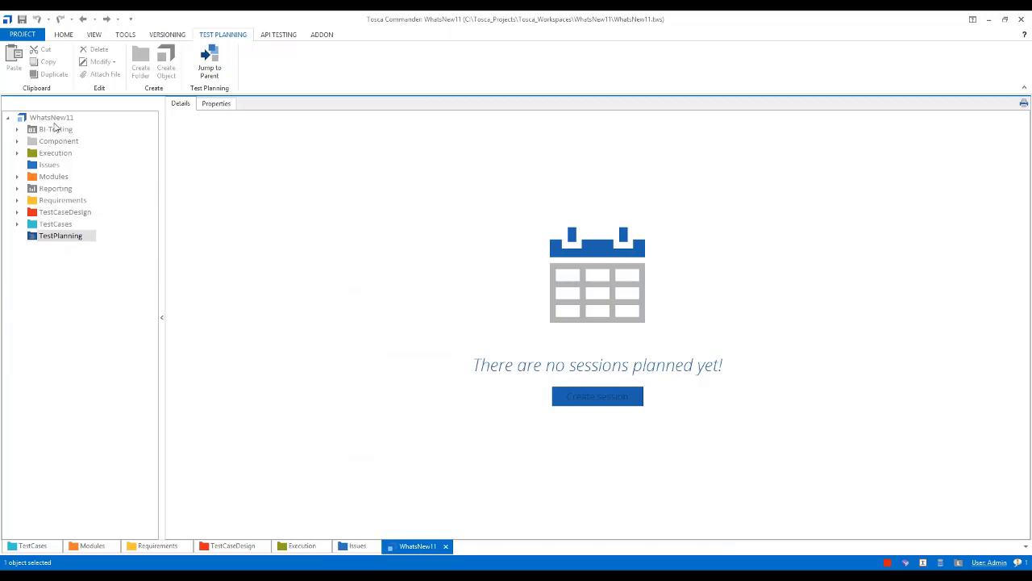
Open an additional view of the WhatsNew11 project root and display its TestPlanning section
left_click(51, 118)
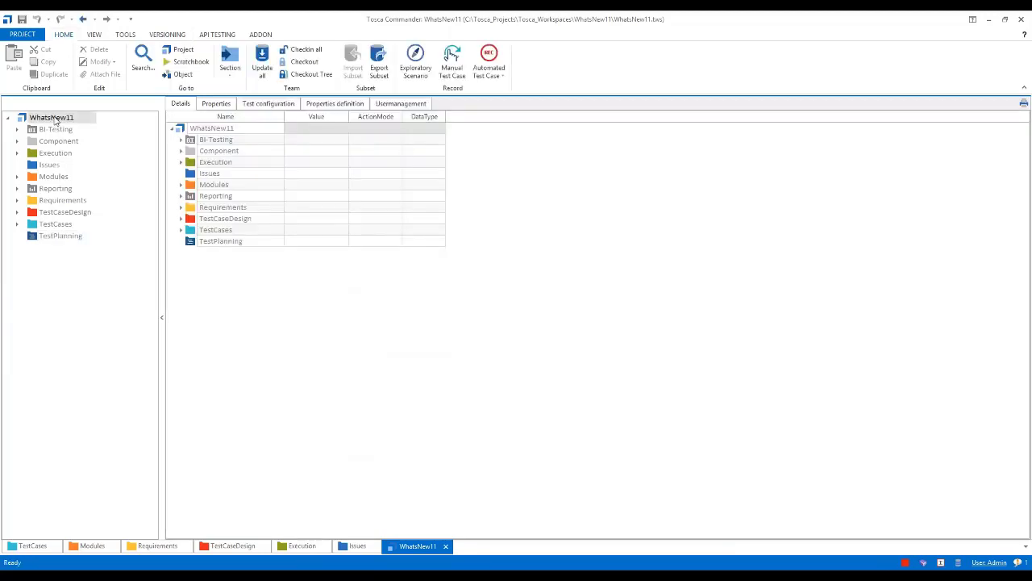
left_click(182, 49)
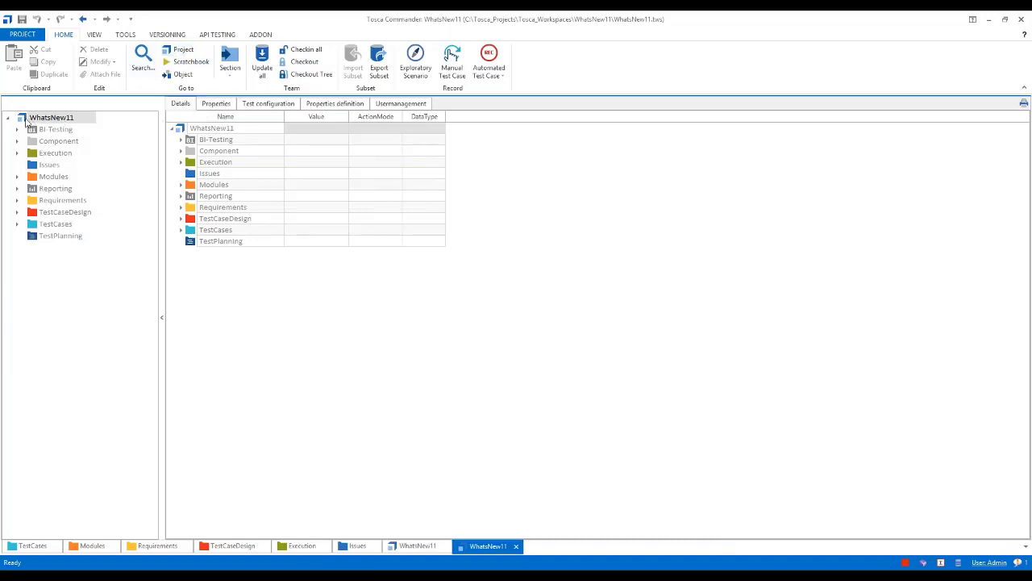
right_click(27, 121)
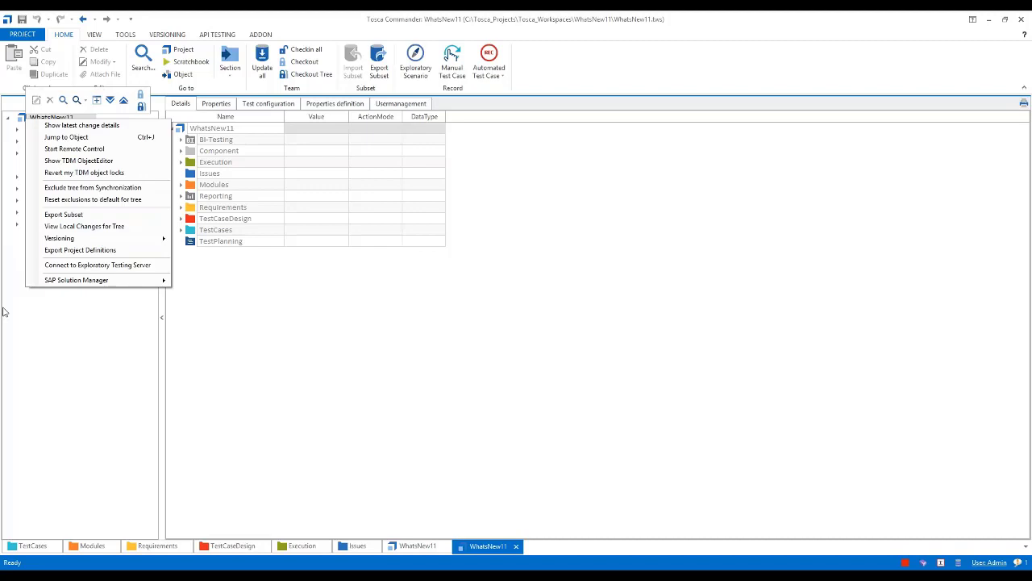
left_click(2, 310)
left_click(60, 239)
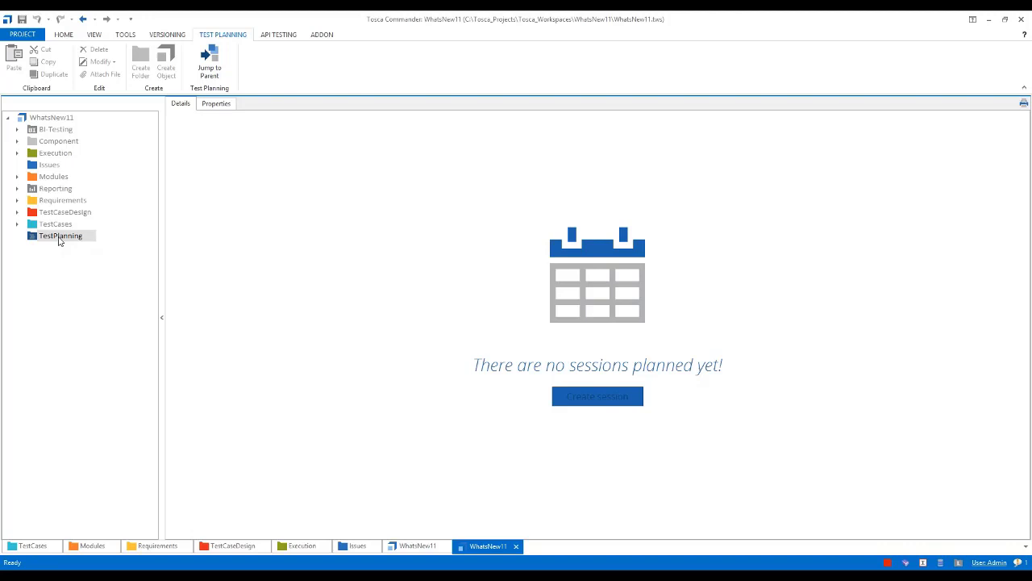
Look through the Insurance requirements under InsuranceCalculator and view the details of US 01 Automobile Insurance
left_click(150, 546)
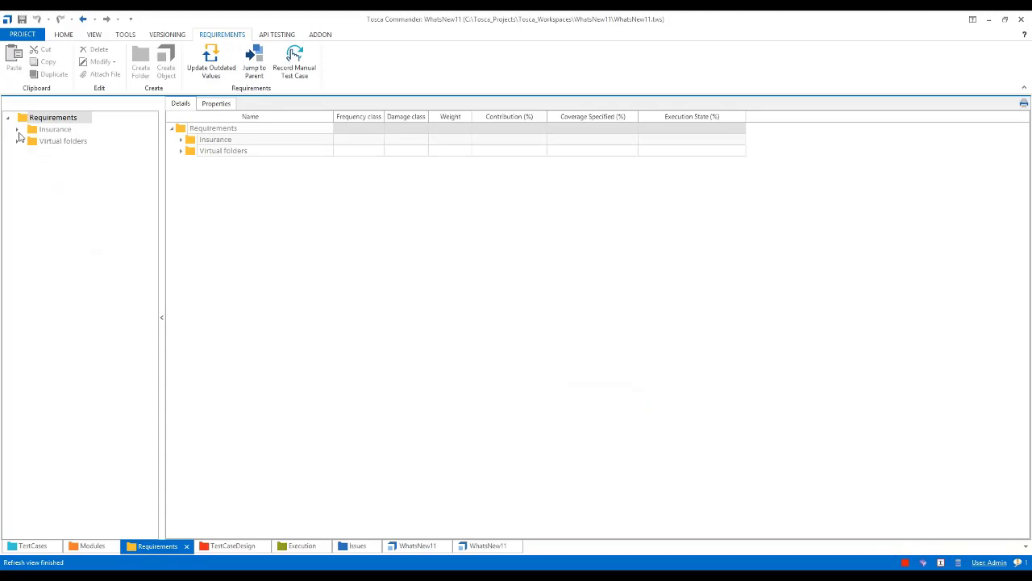
left_click(17, 130)
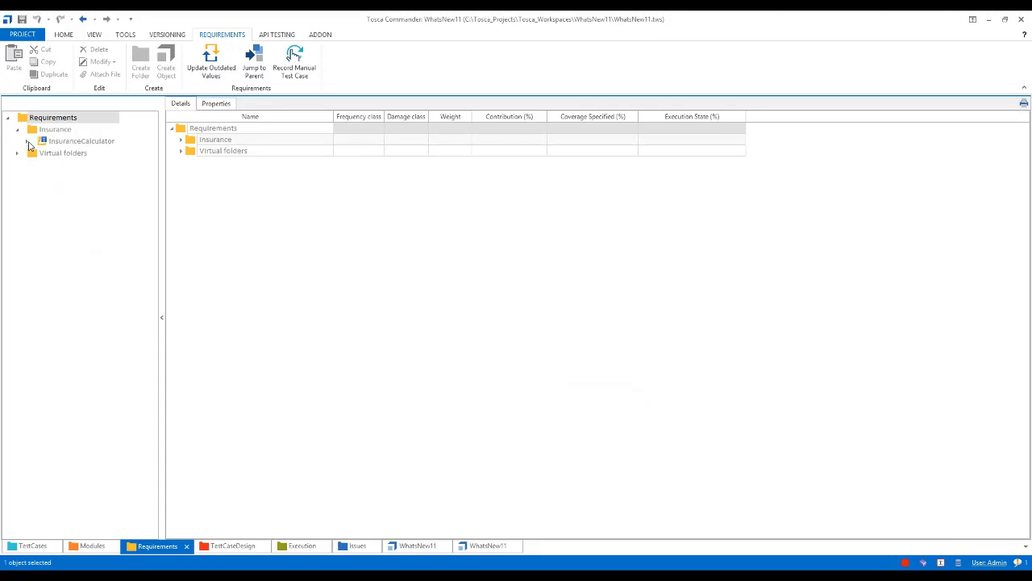
left_click(27, 142)
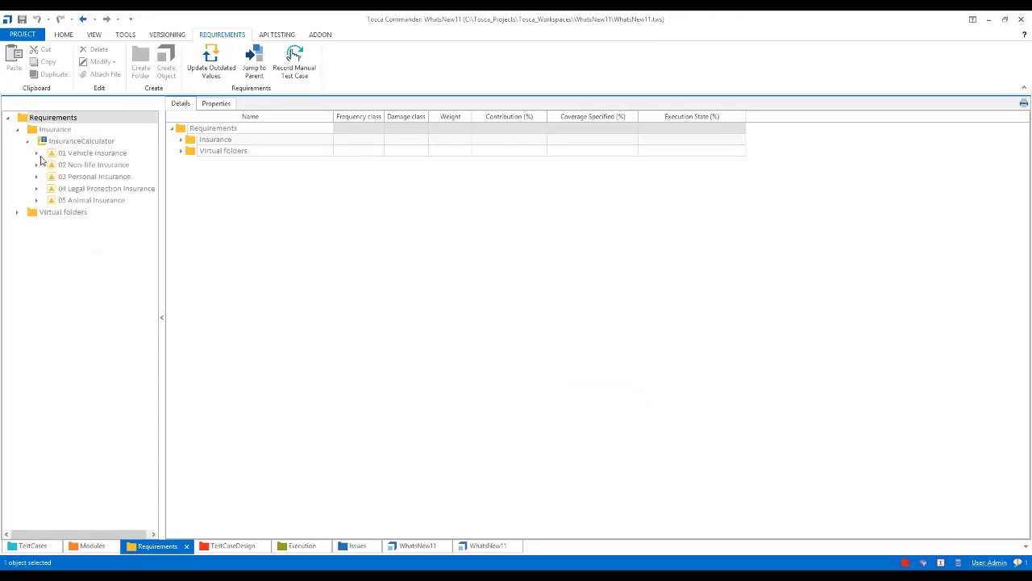
left_click(37, 154)
left_click(82, 167)
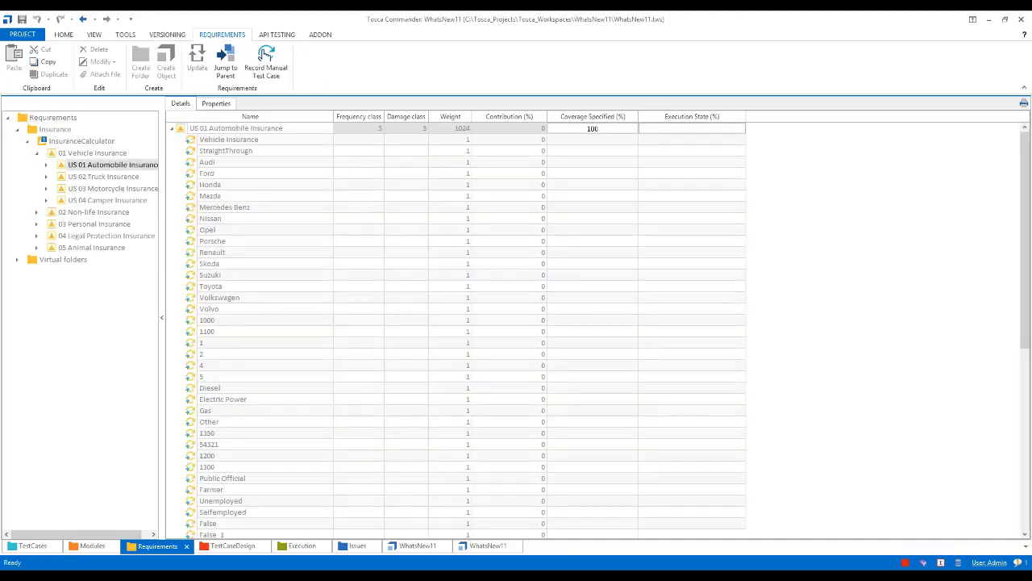
left_click(27, 142)
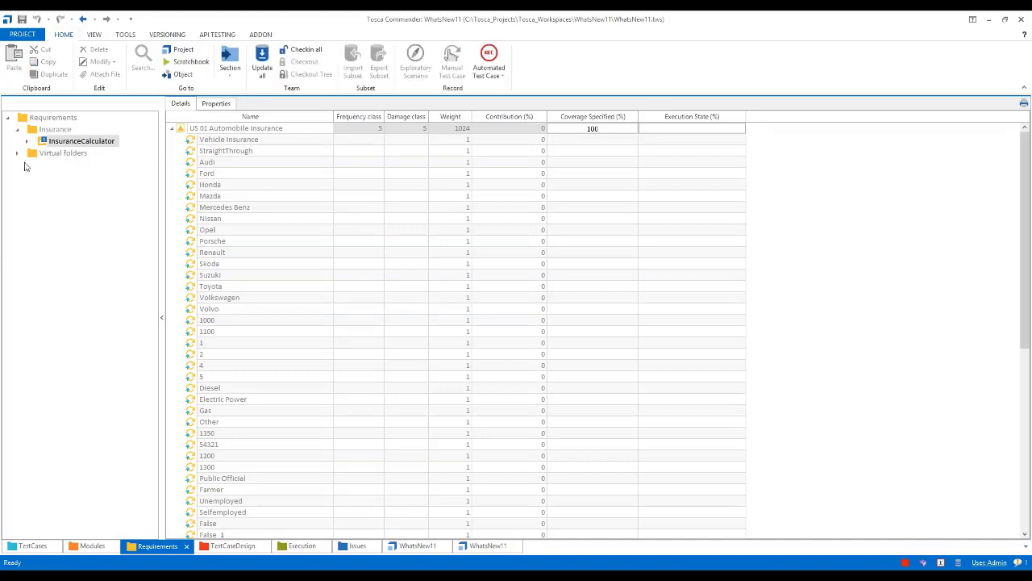
Browse the Vehicle Insurance test case folders and the Vehicle Insurance test sheet in TestCaseDesign
left_click(30, 548)
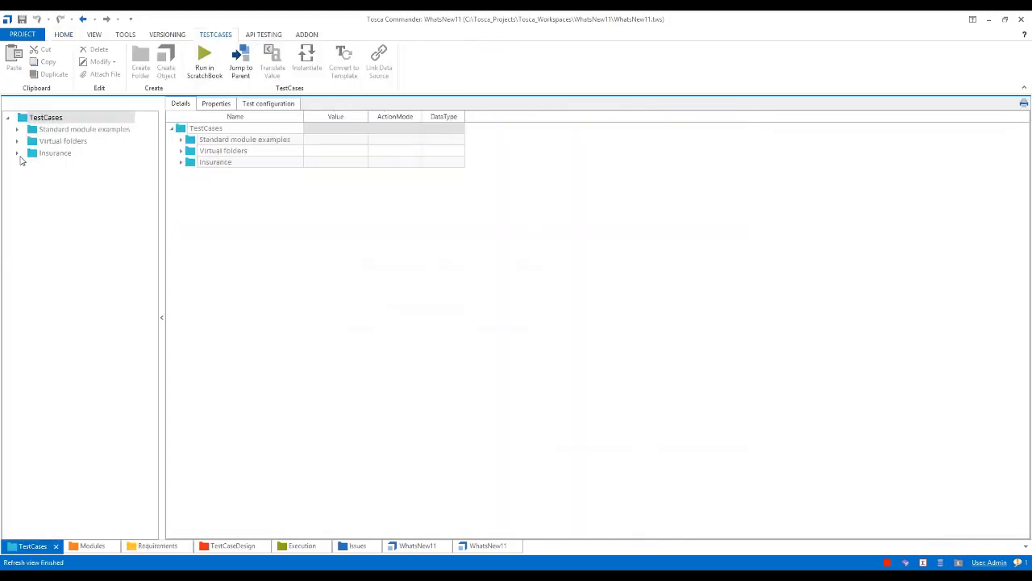
left_click(18, 153)
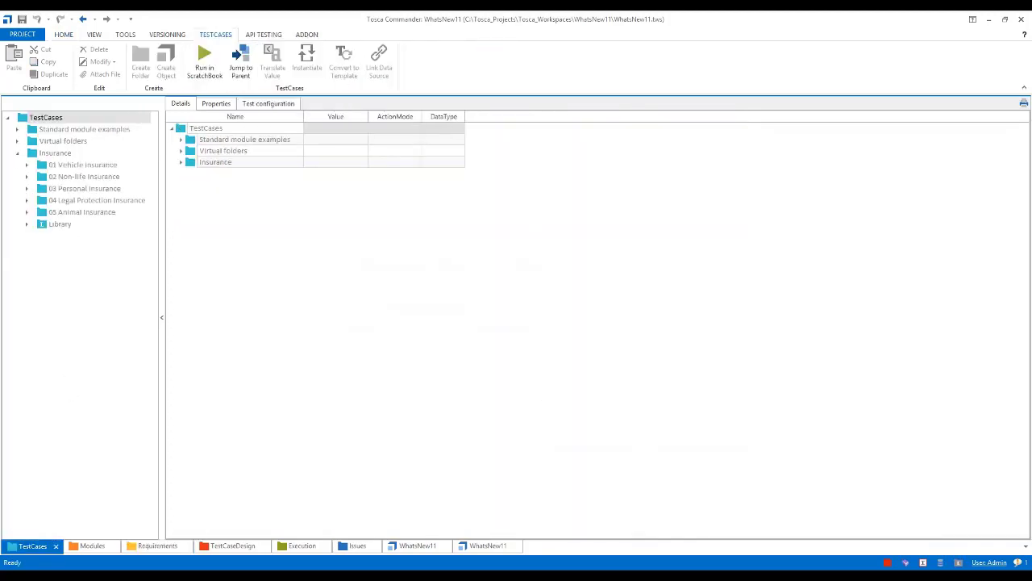
left_click(27, 164)
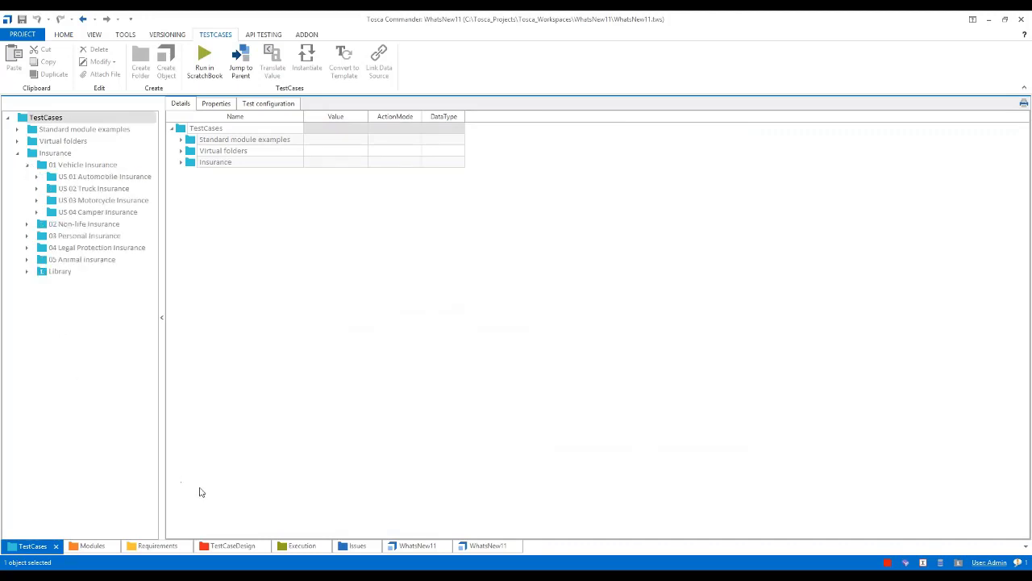
left_click(224, 547)
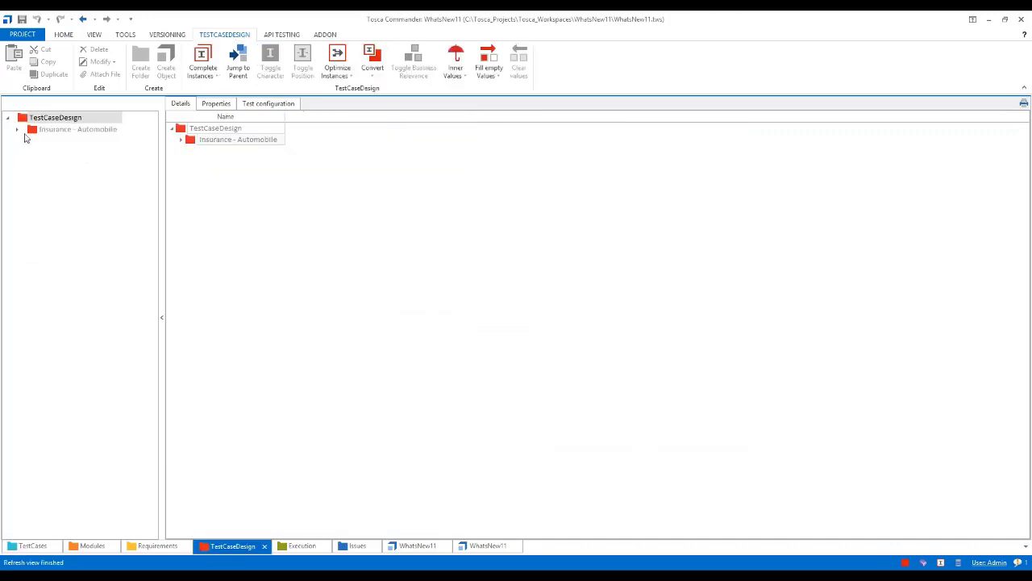
left_click(18, 130)
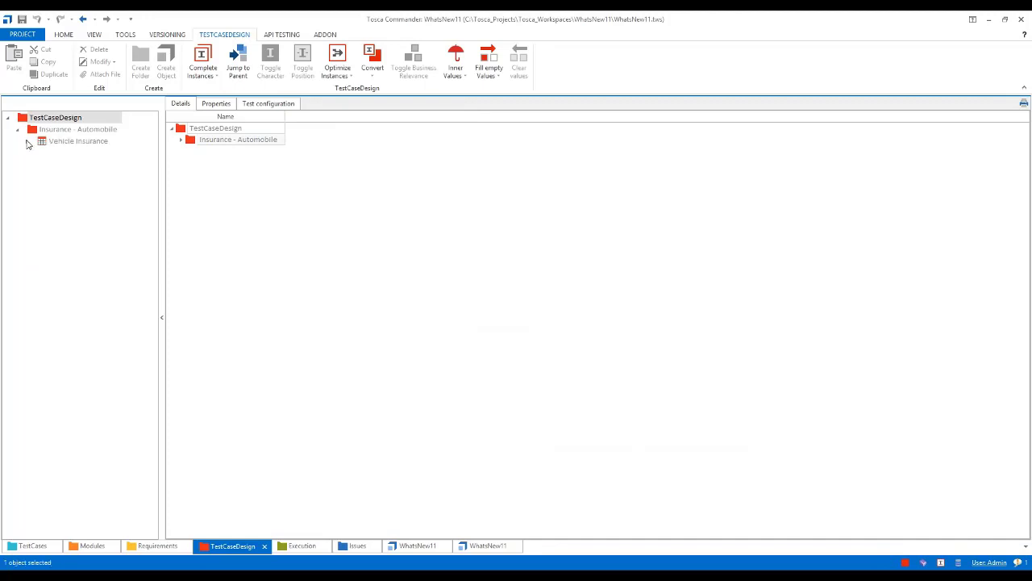
left_click(26, 141)
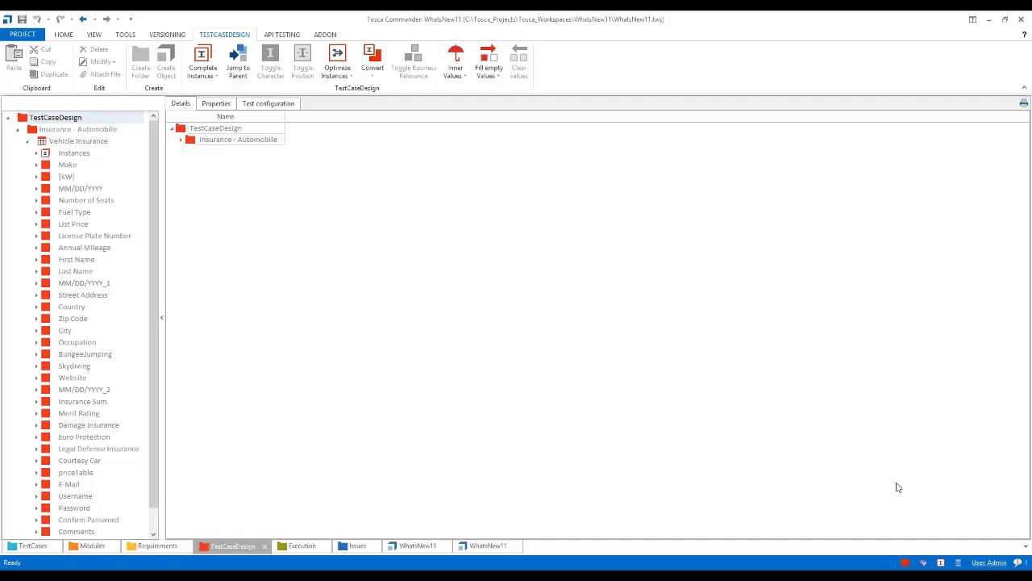
Check out the TestPlanning section of the WhatsNew11 project and create a test planning session in it
left_click(411, 547)
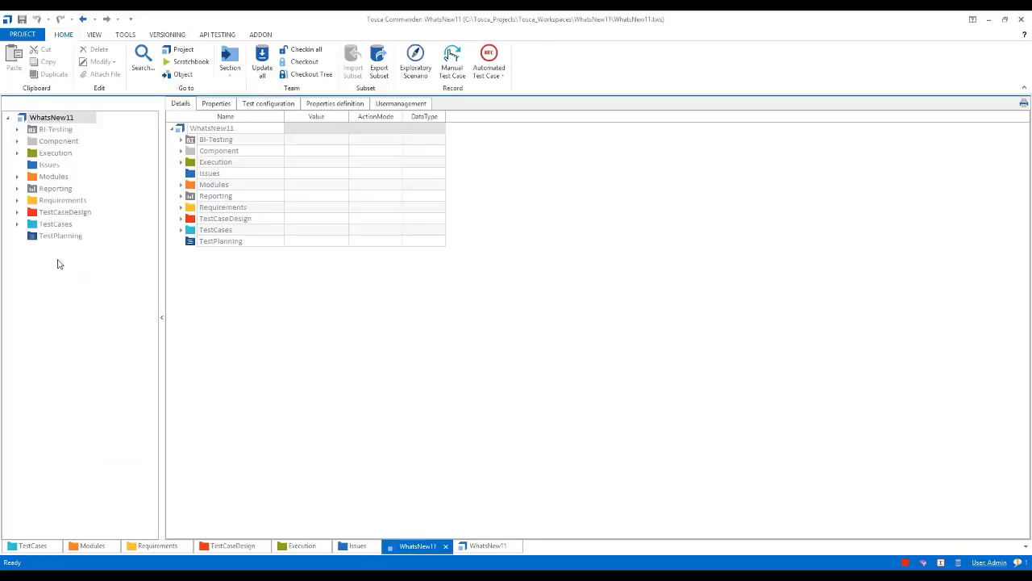
left_click(56, 237)
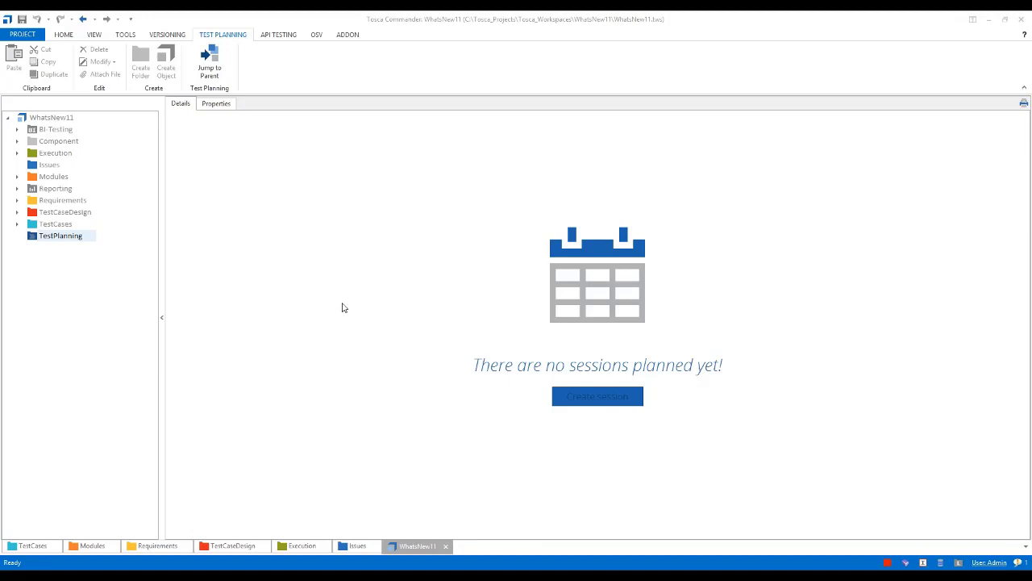
left_click(58, 237)
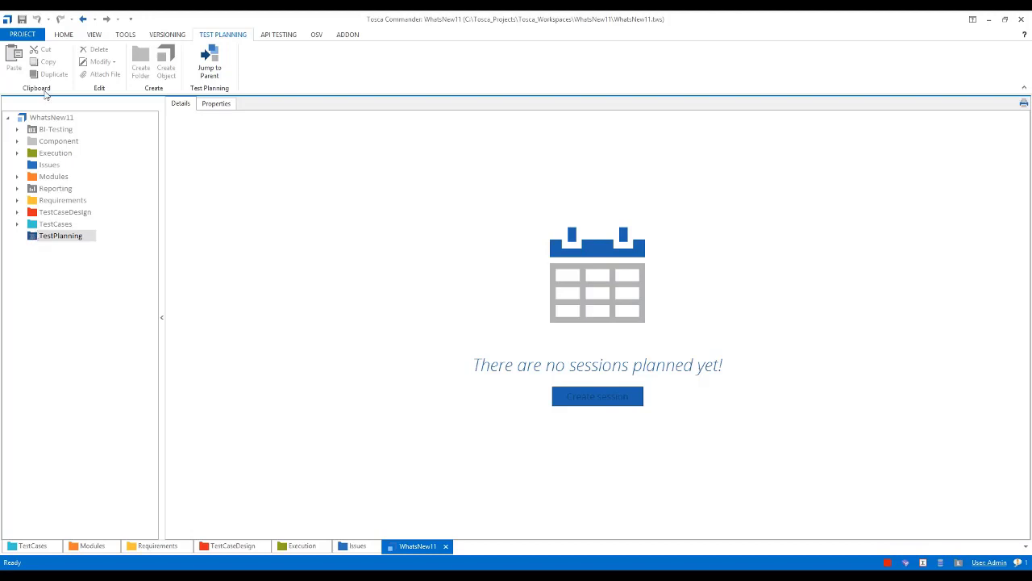
left_click(63, 35)
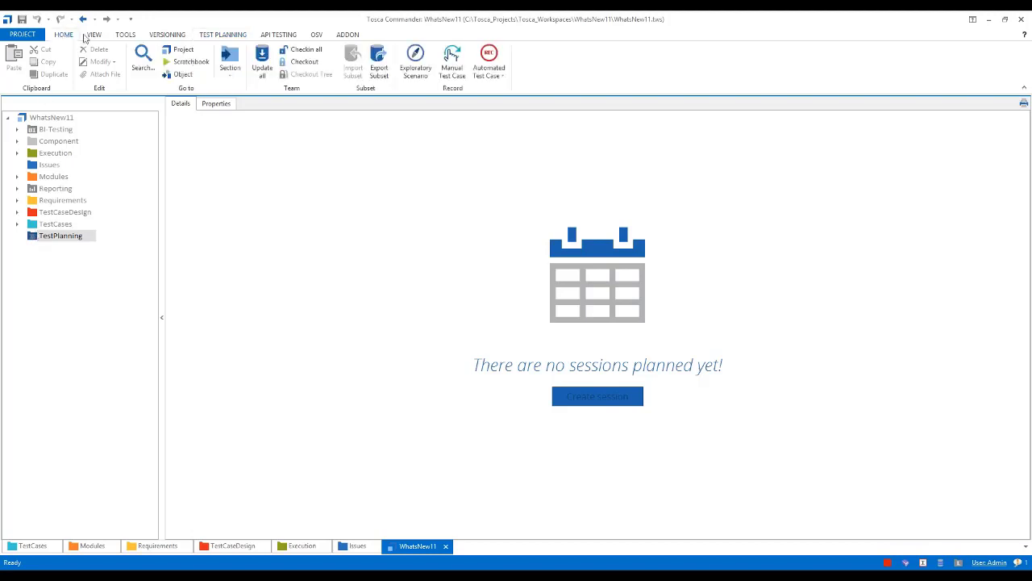
left_click(295, 61)
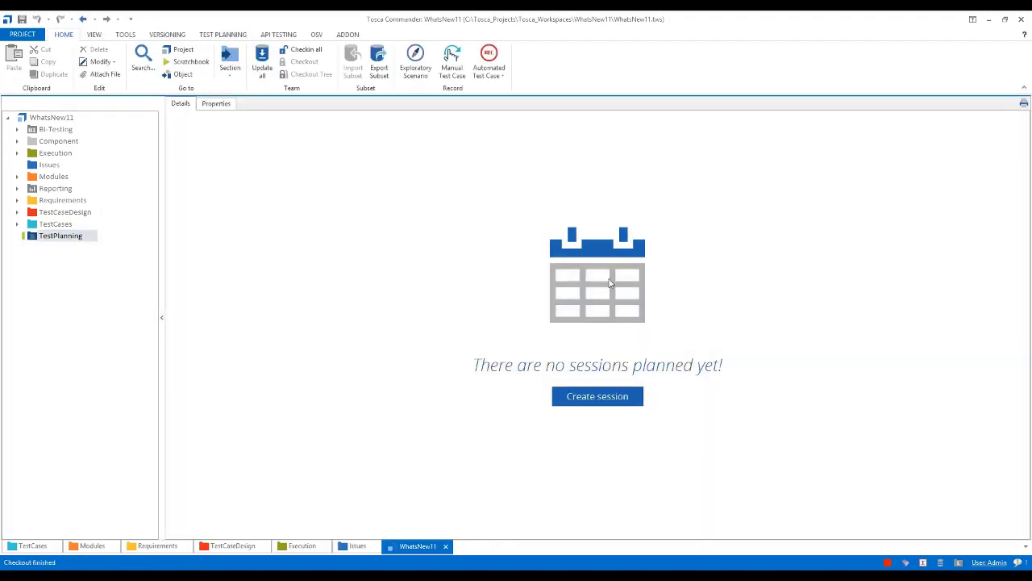
left_click(610, 401)
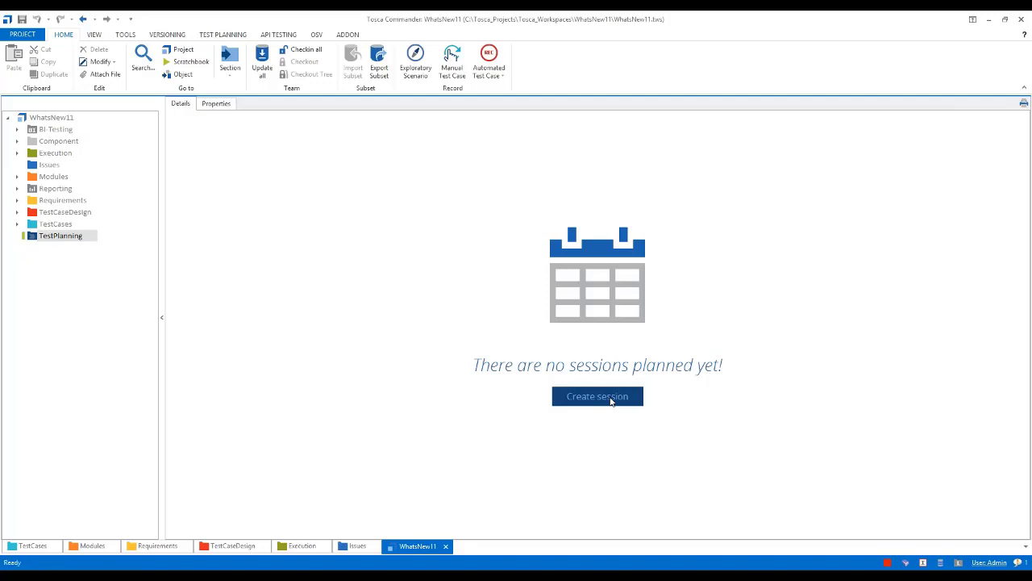
left_click(611, 398)
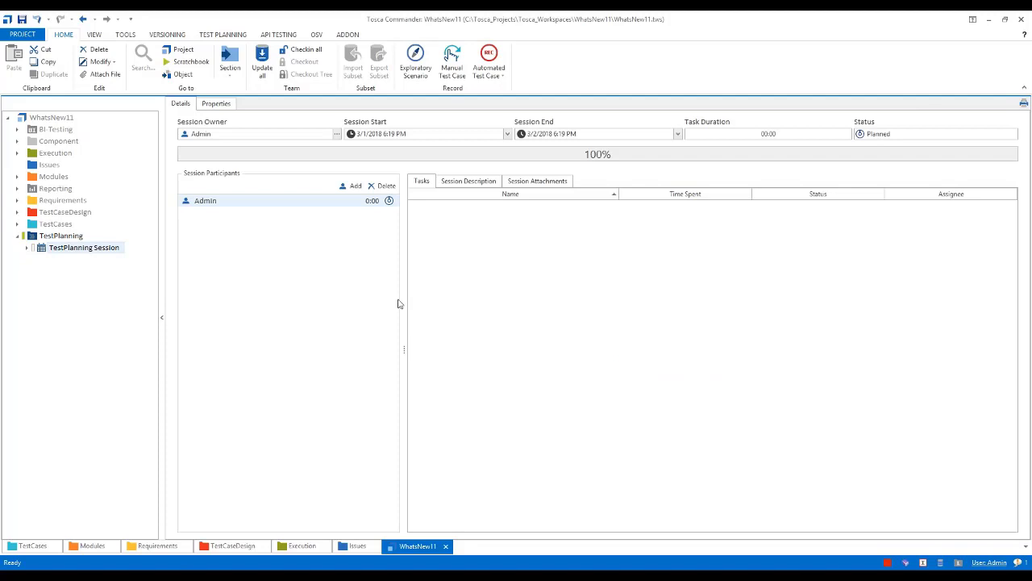
View the description and attachments areas of the new test planning session
left_click(461, 183)
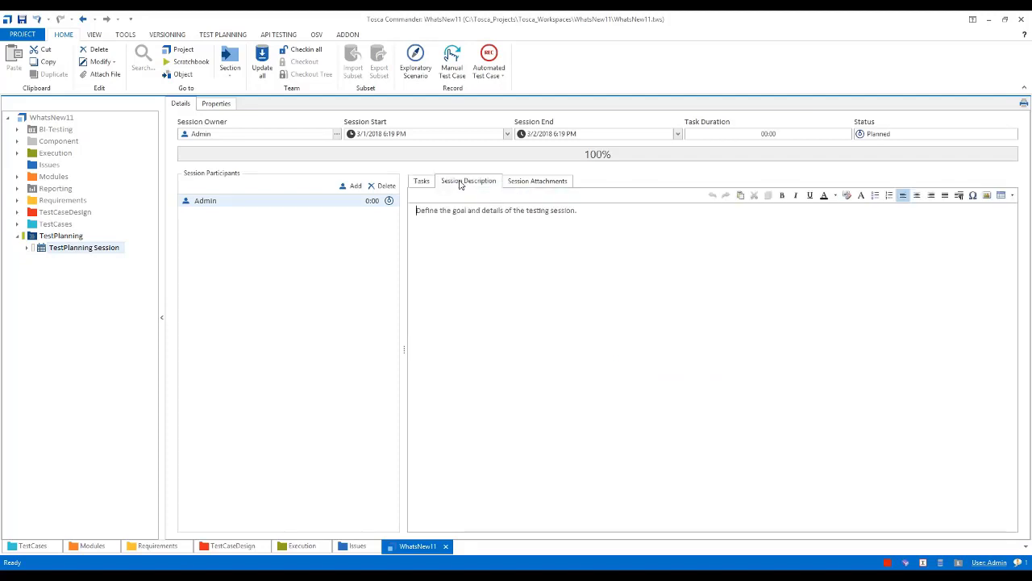
left_click(540, 183)
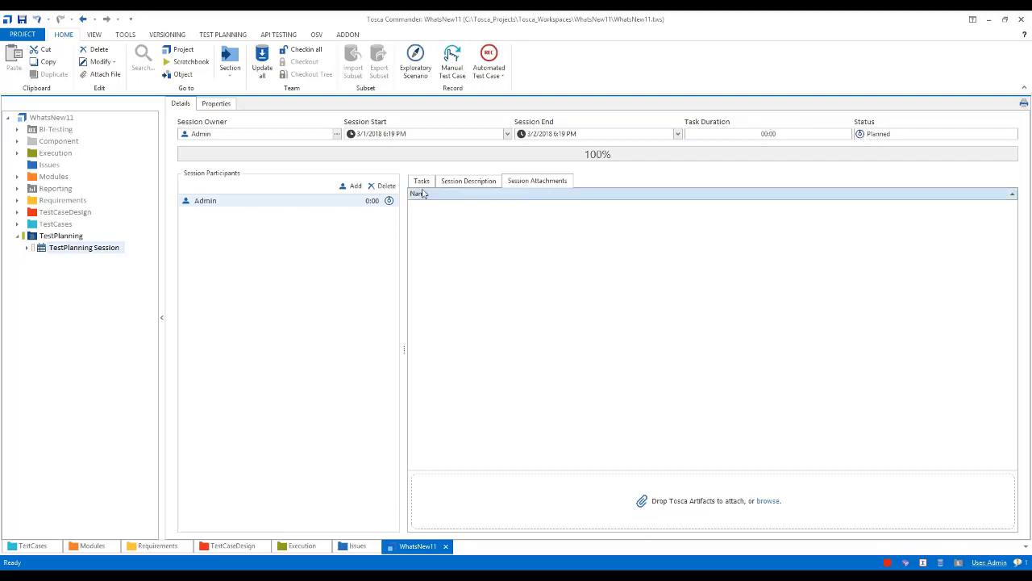
left_click(45, 248)
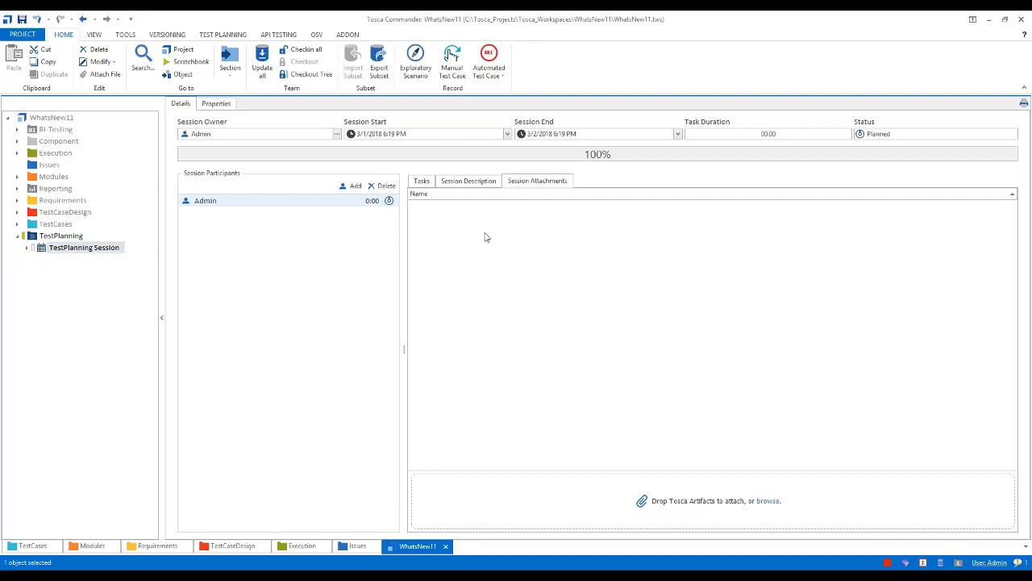
Replace the session description with 'Requirement to add a new fuel type "Hybrid" for vehichle type Automobile'
left_click(468, 182)
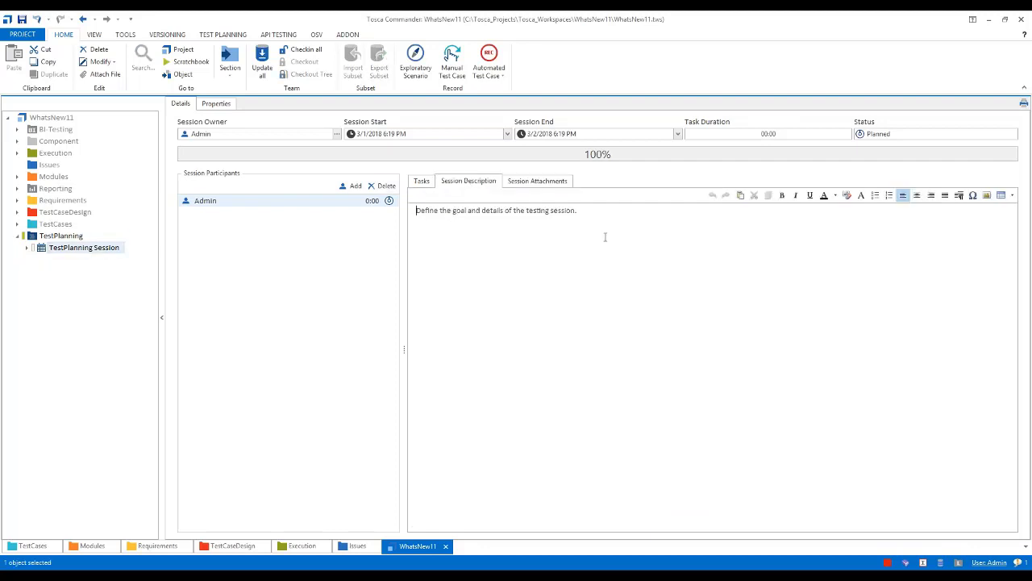
key("ctrl+a")
key("Delete")
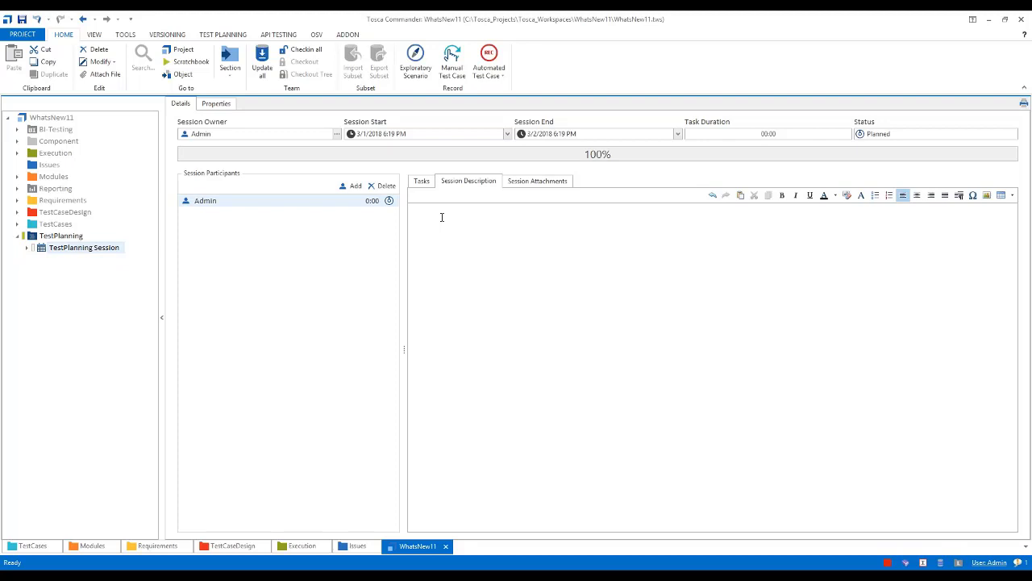
type("Requirement to uadd a new fuel type \"Hybrid\" for vehichle ")
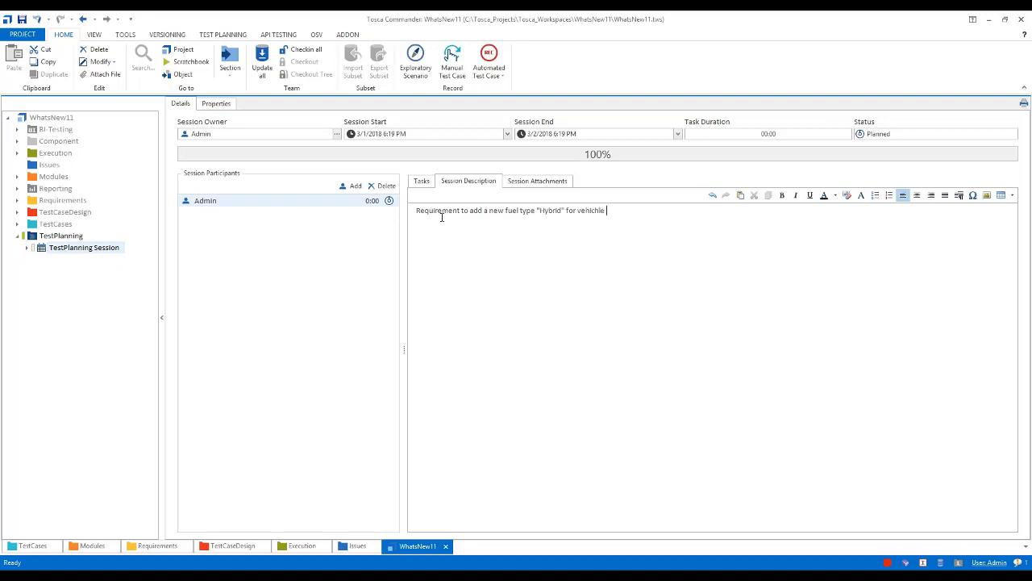
type("type Automobile")
Make "Hybrid" bold in the session description, end the sentence with a period and add the line 'Ref JIRA ID - 840'
double_click(550, 210)
left_click(782, 196)
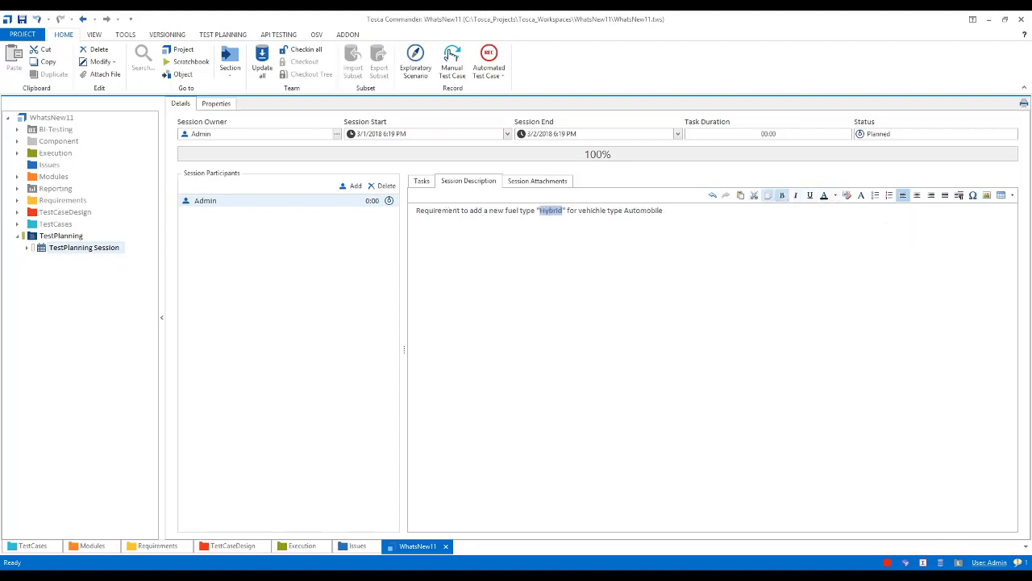
left_click(688, 238)
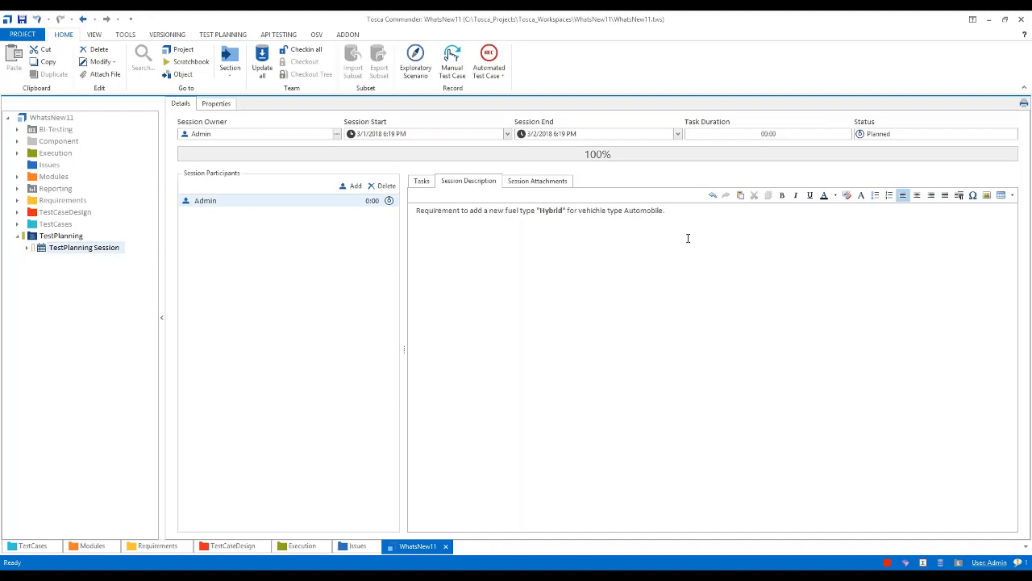
type("Ref JIRA ID - 840")
left_click(528, 182)
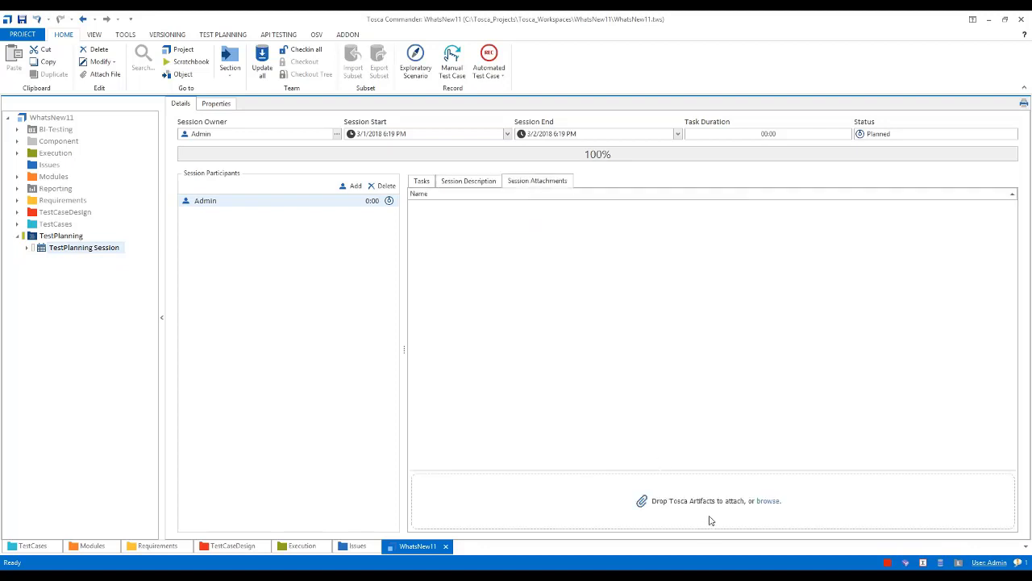
left_click(459, 186)
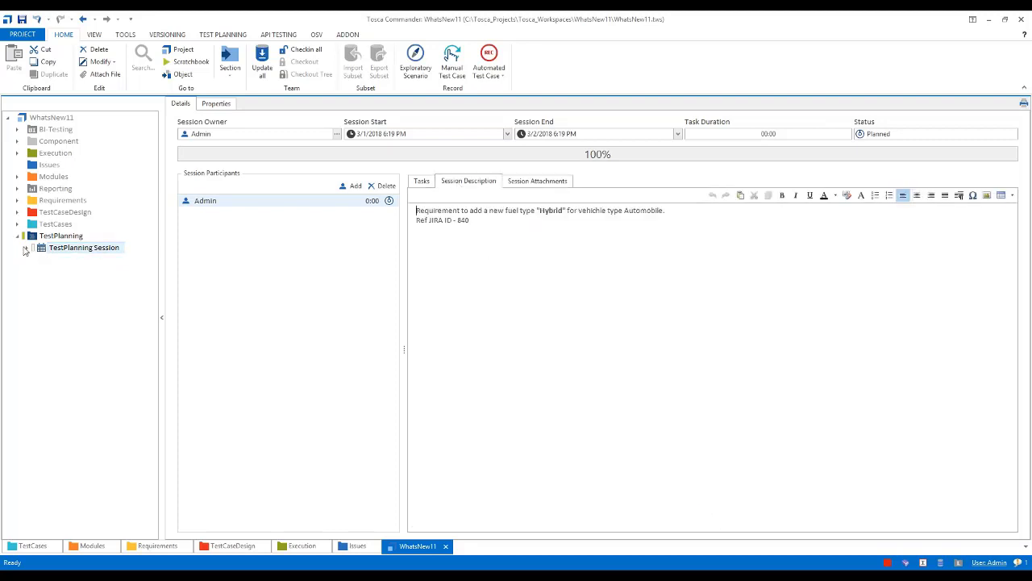
Create a task named "Update Requirement" under the Admin participant of the test planning session
left_click(25, 251)
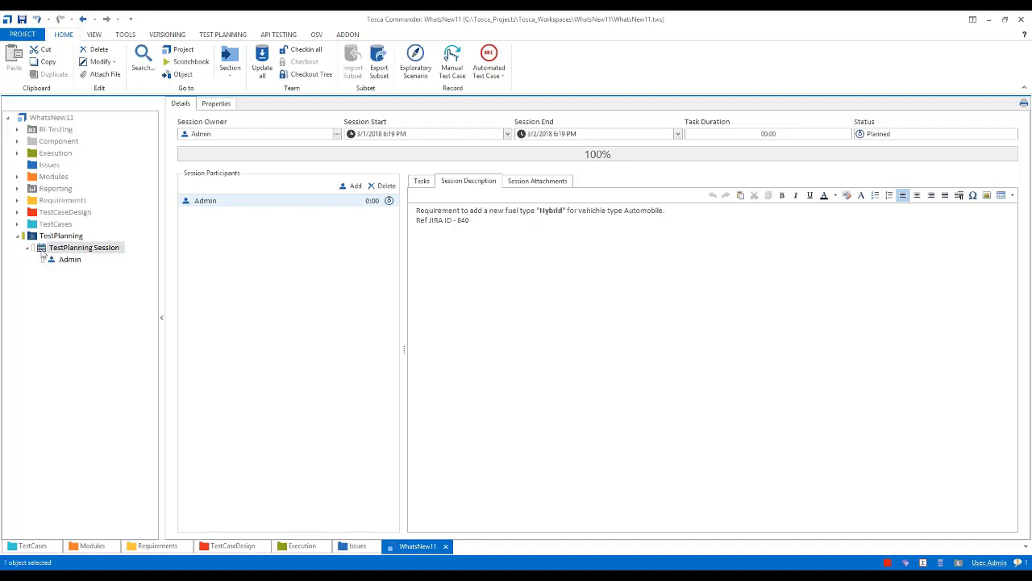
left_click(56, 261)
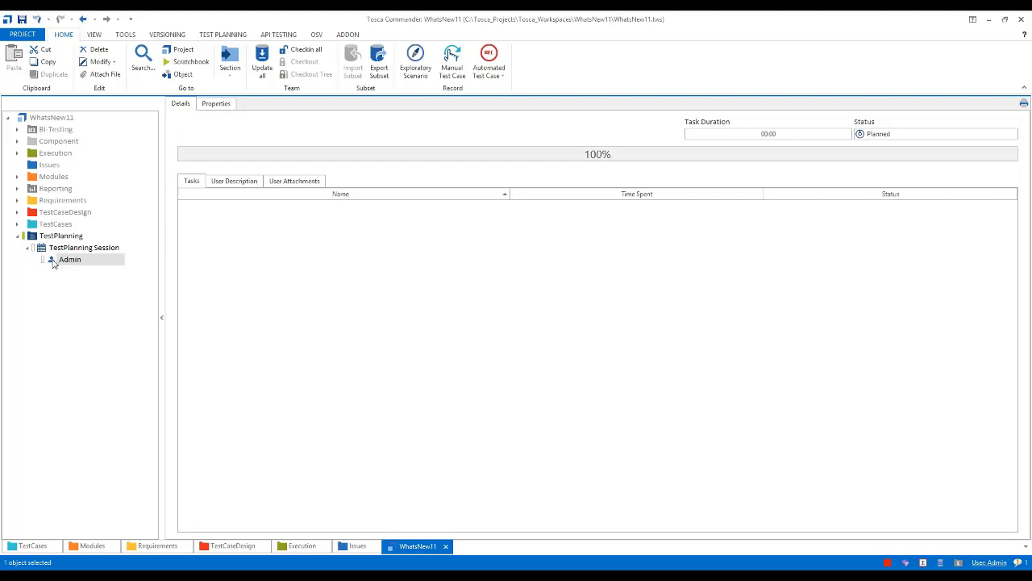
right_click(53, 263)
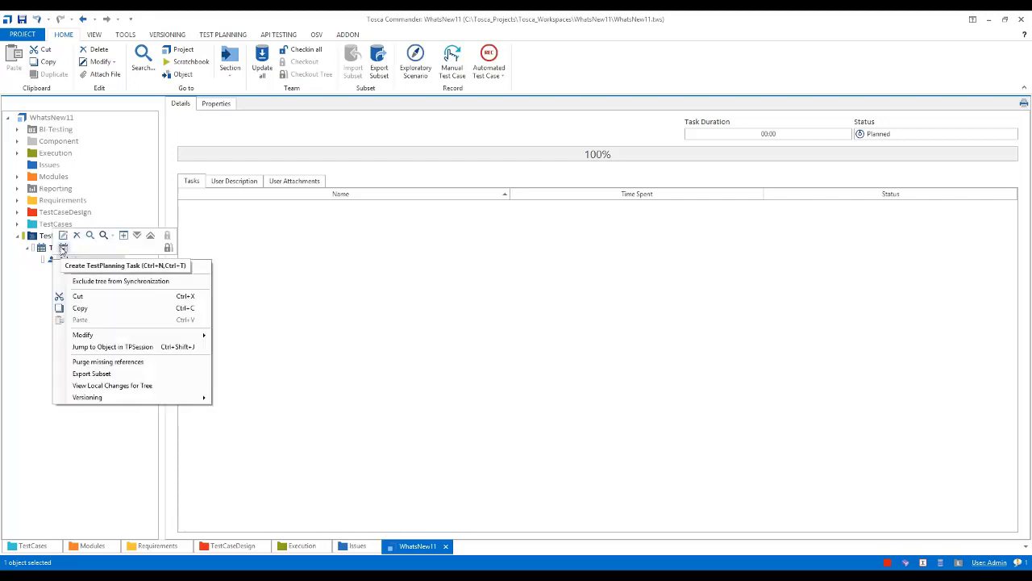
left_click(51, 262)
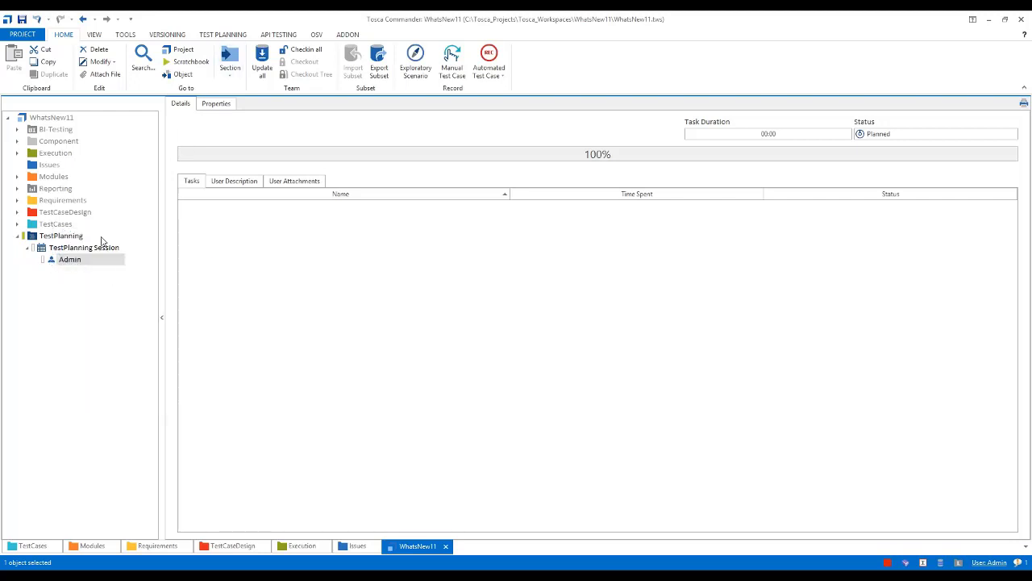
left_click(224, 34)
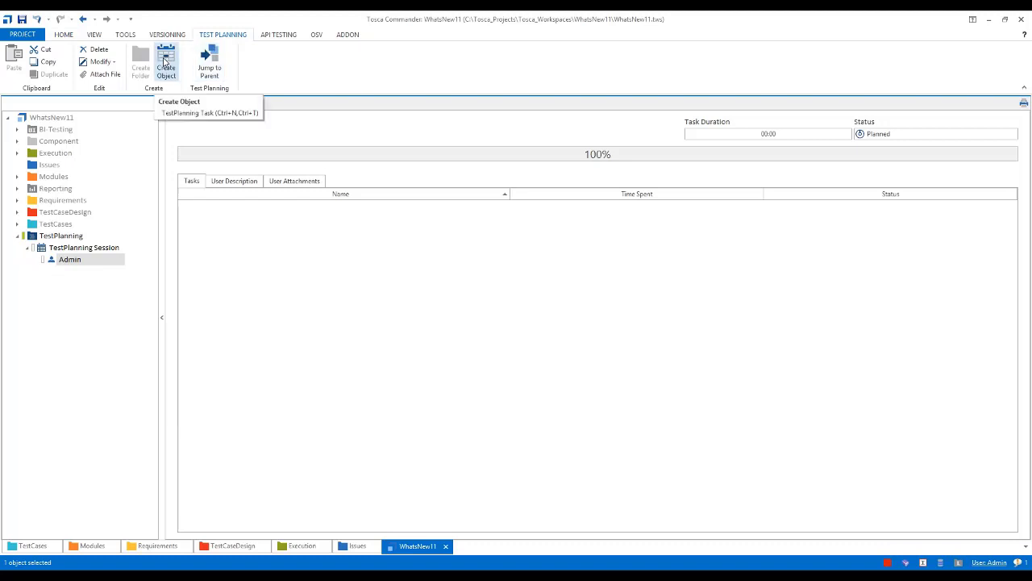
left_click(165, 62)
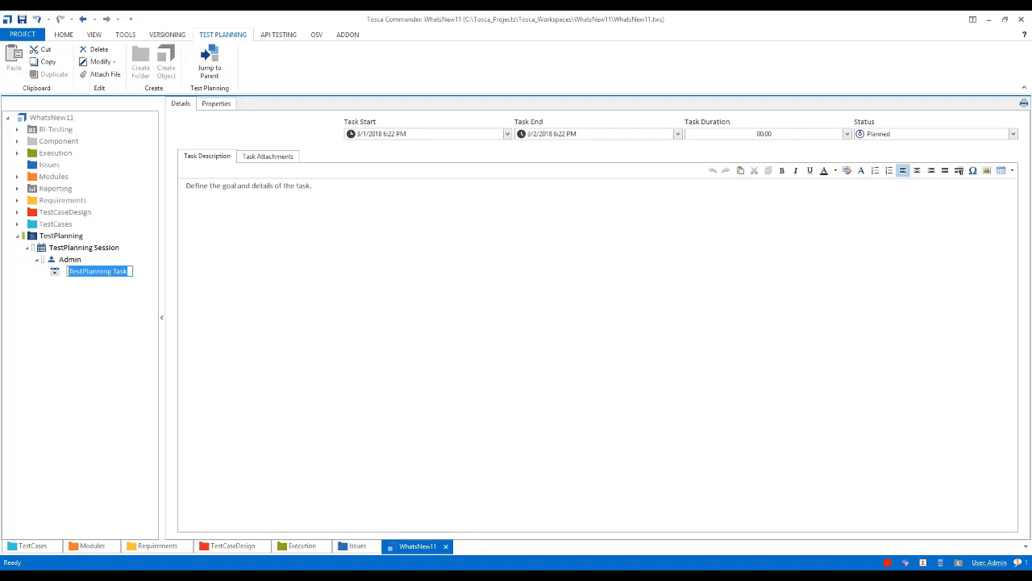
type("Update")
type(" Req")
type("uireme")
type("nt")
Replace the description of the "Update Requirement" task with 'Update US01 to add a new fuel type "Hybrid"'
left_click(321, 186)
key("ctrl+a")
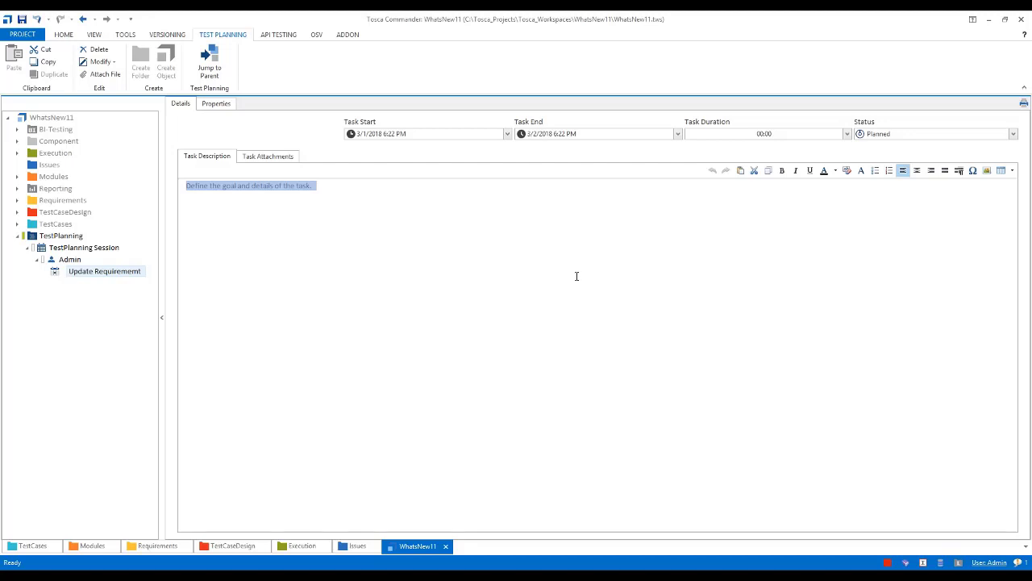
type("U")
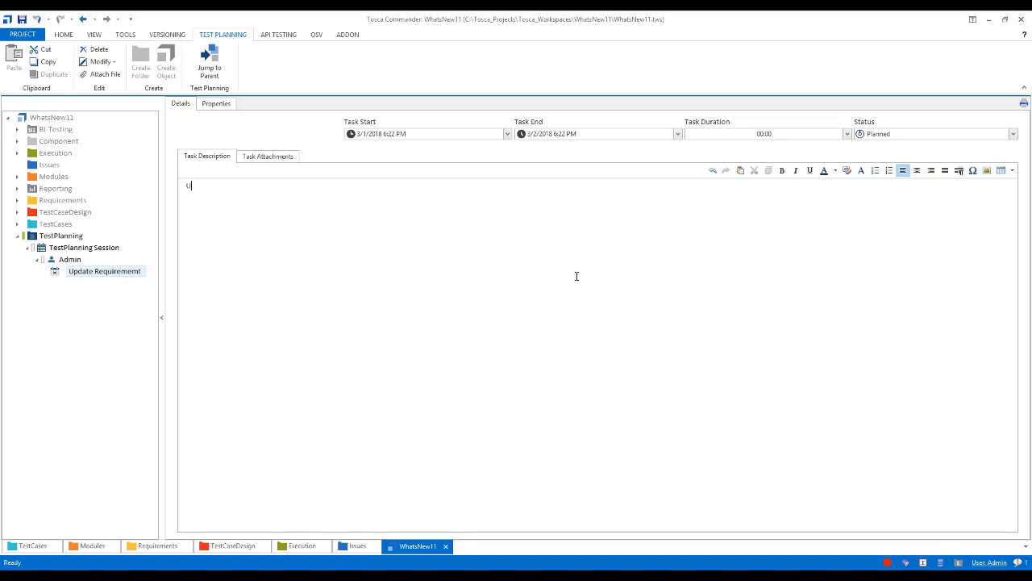
type("pdate US01 to add a new fuel type \"Hybrid\"")
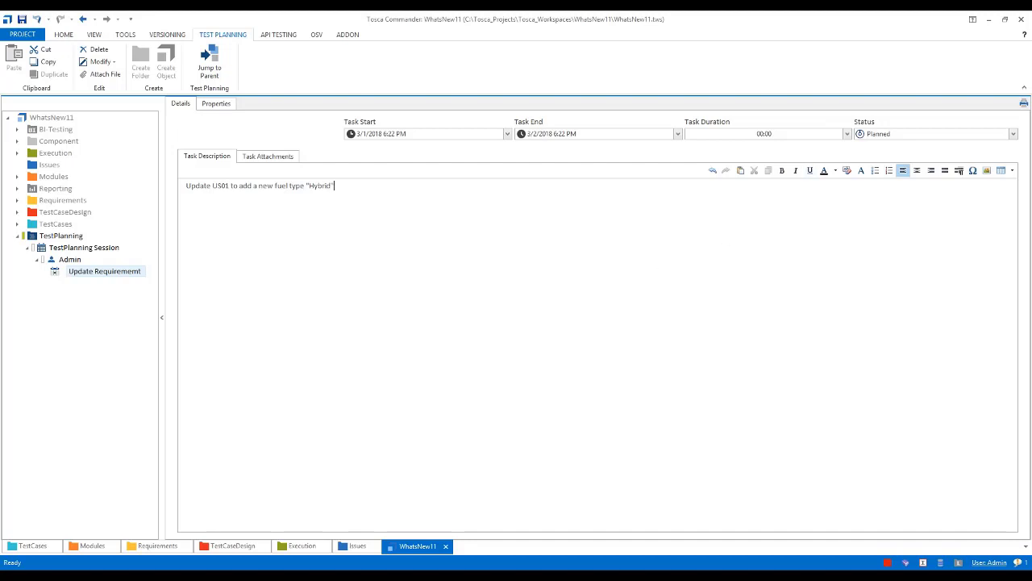
Attach the "US 01 Automobile Insurance" requirement from 01 Vehicle Insurance to the task and return to its description
left_click(274, 157)
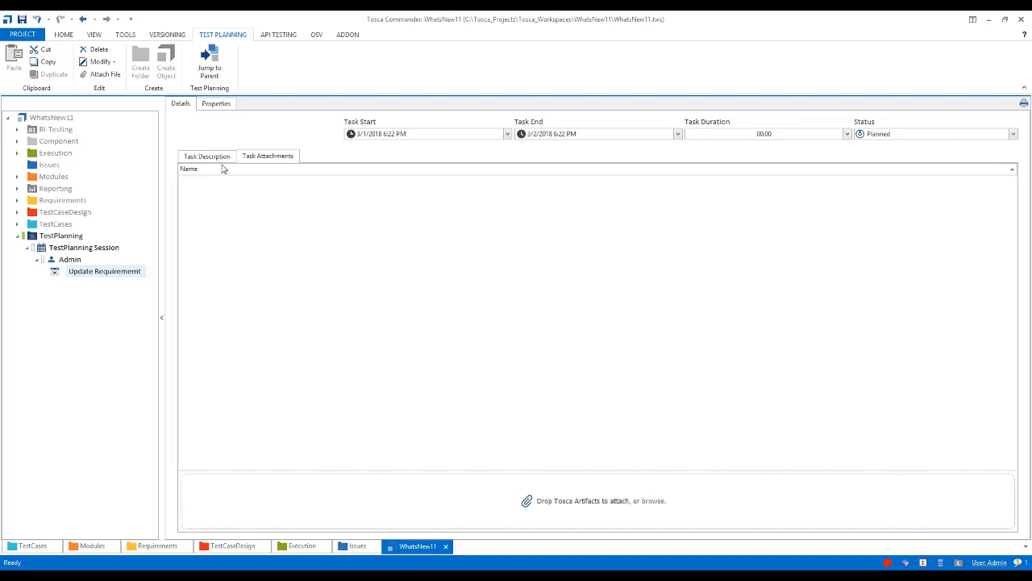
left_click(17, 201)
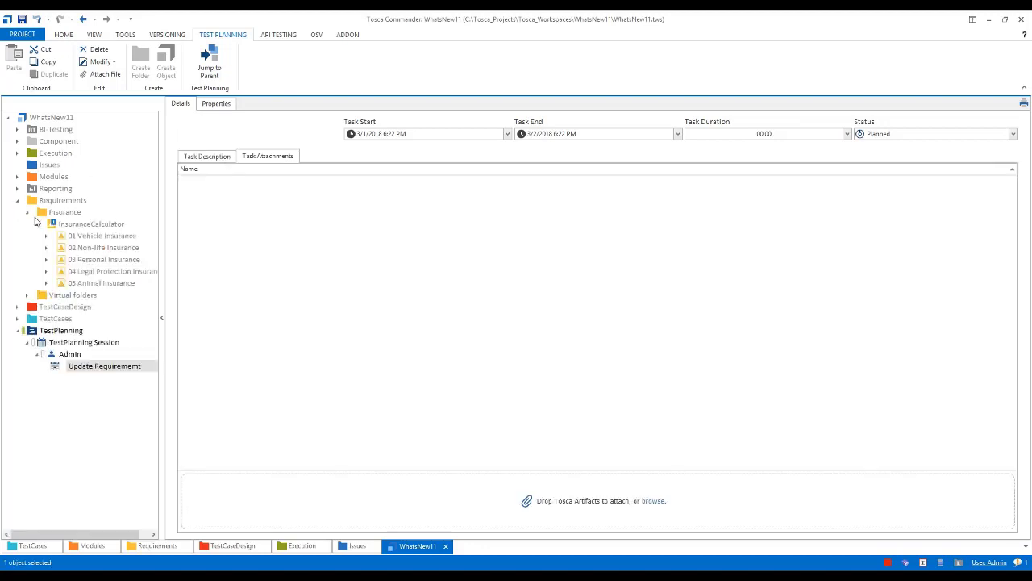
left_click_drag(61, 239, 562, 498)
left_click(57, 250)
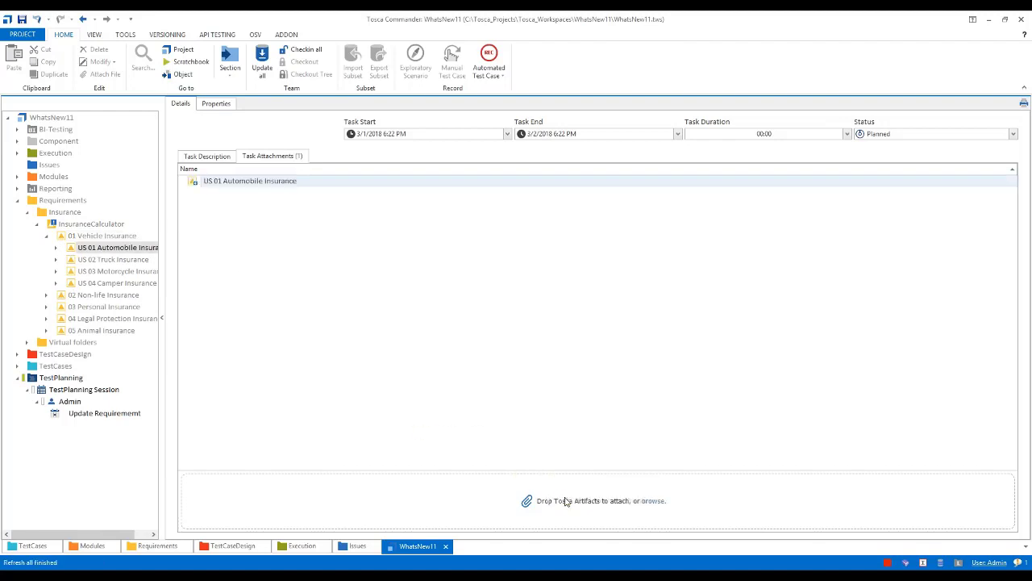
left_click(204, 158)
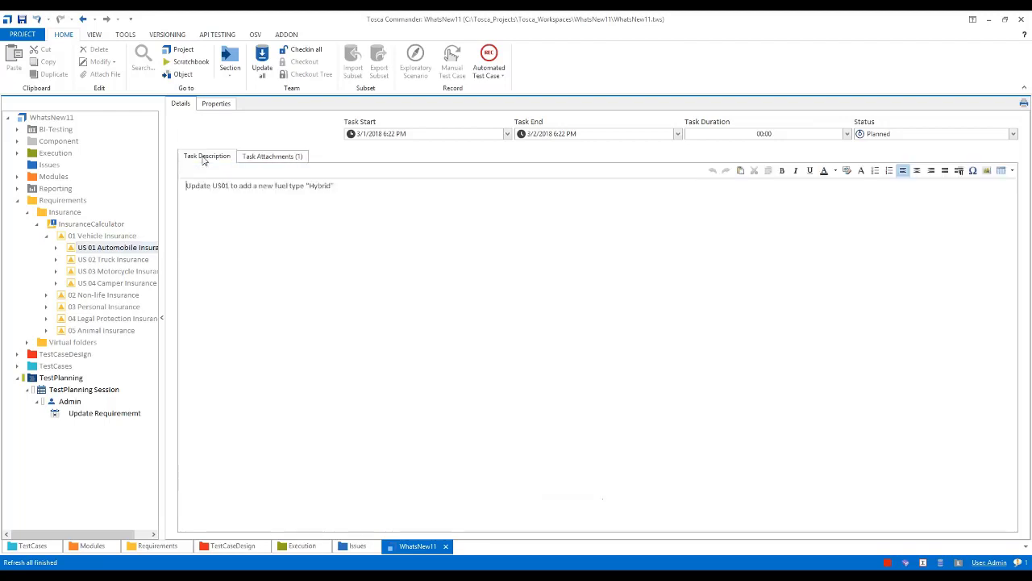
Add a second participant to the test planning session and assign the suggested user by name
left_click(37, 401)
left_click(40, 392)
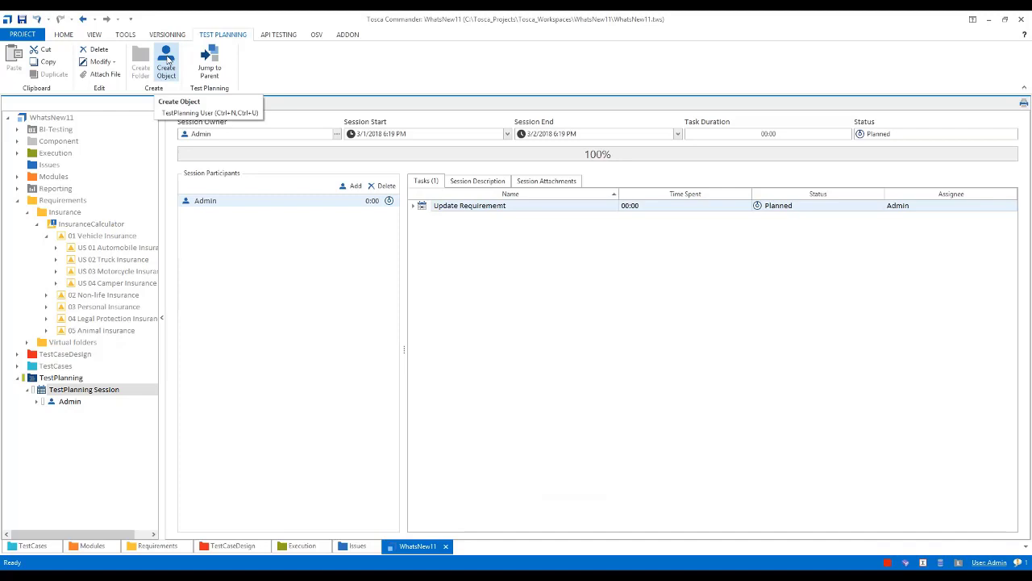
right_click(42, 389)
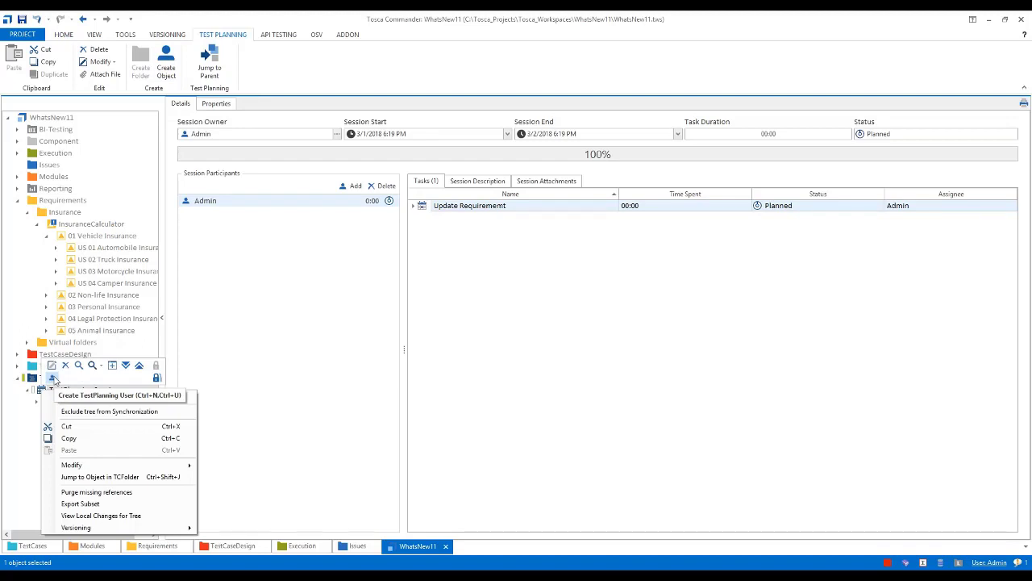
left_click(52, 378)
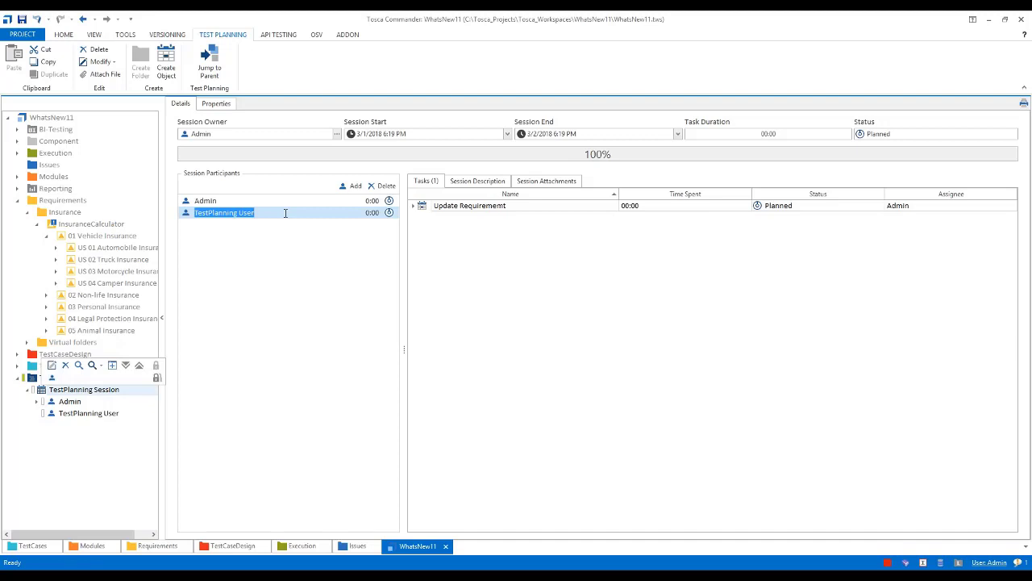
type("Yogesh")
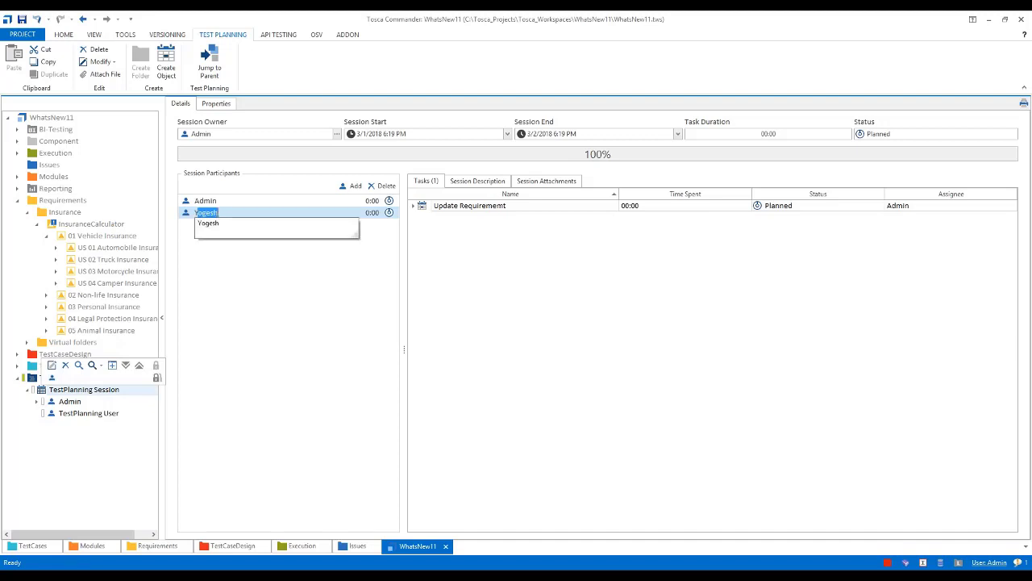
left_click(221, 226)
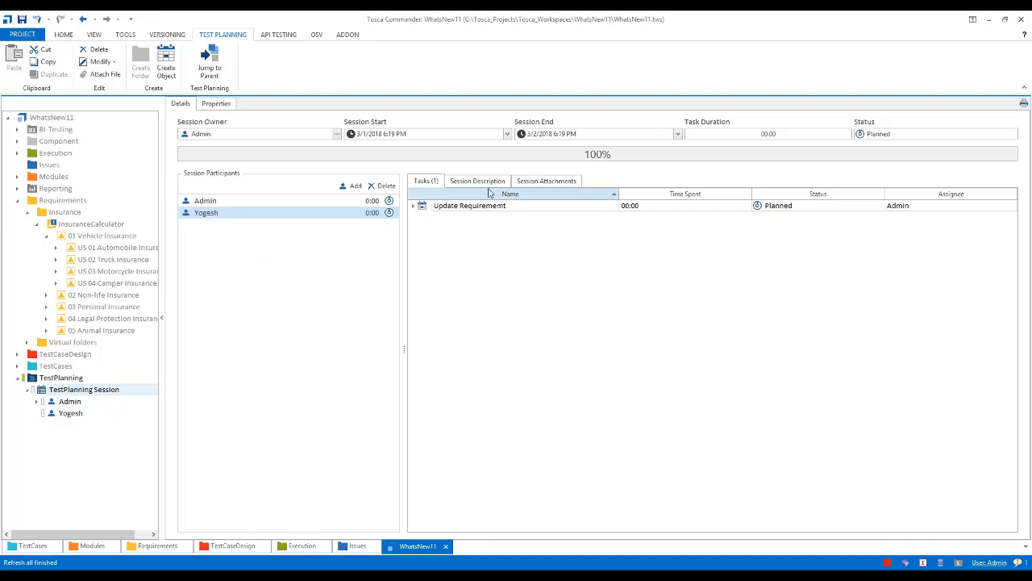
left_click(425, 184)
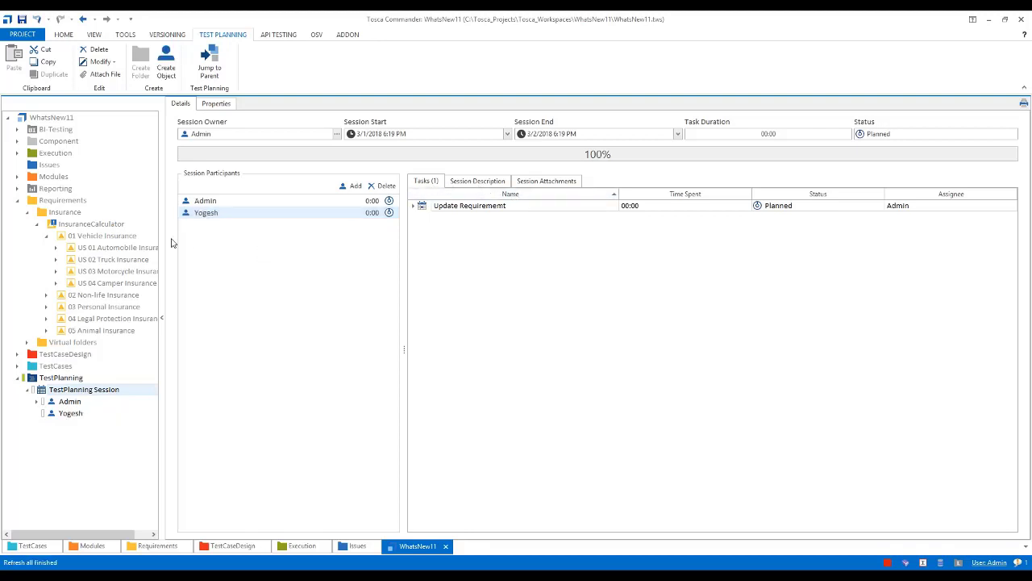
Create a test planning task under the newly added participant, keeping its default name
left_click(60, 416)
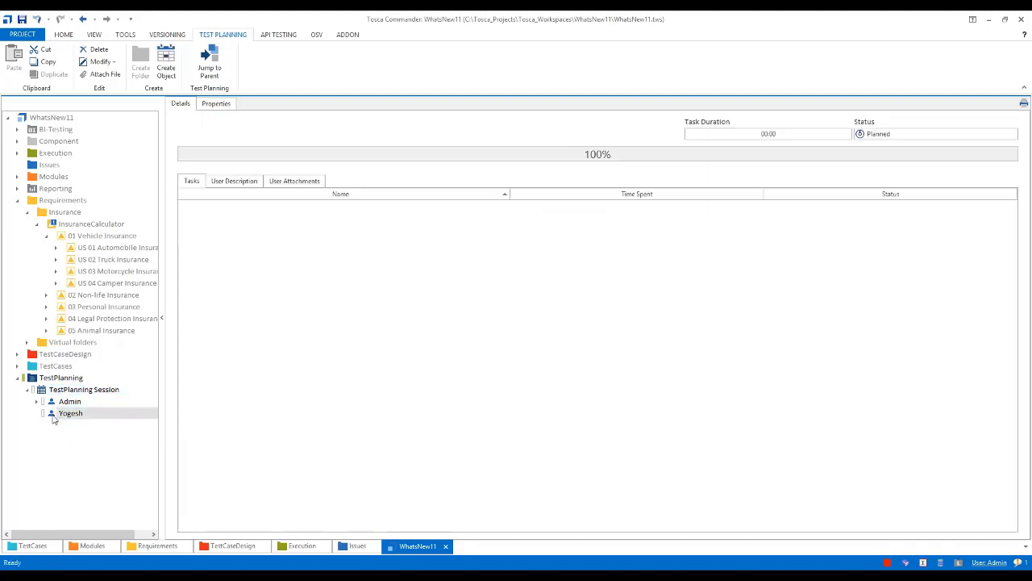
left_click(72, 413)
left_click(166, 65)
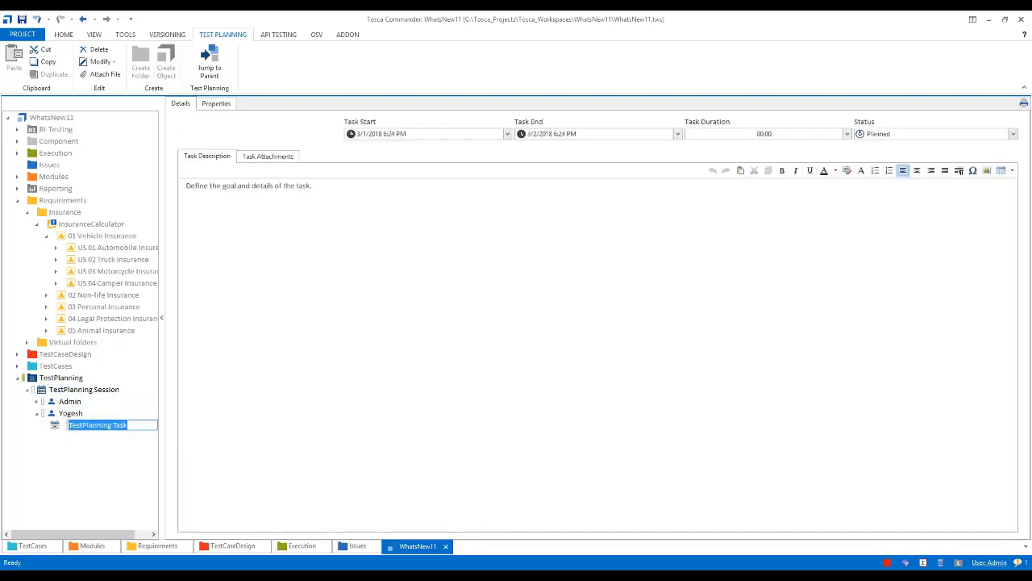
Replace the task description with two numbered items: "Perform API test case to verify new fuel type is coming in response." and "Update API test cases"
left_click_drag(321, 189, 182, 191)
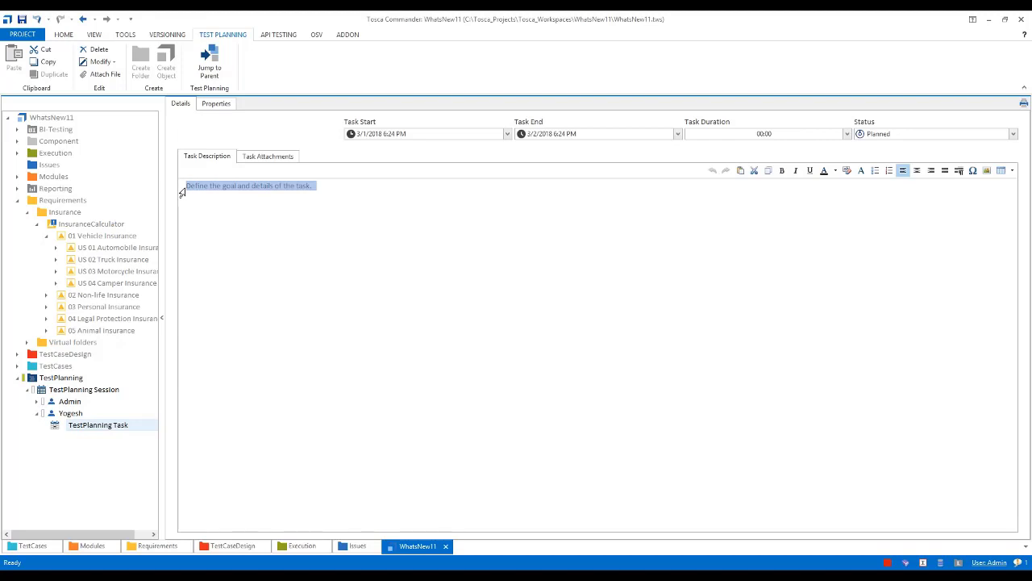
type("Perform")
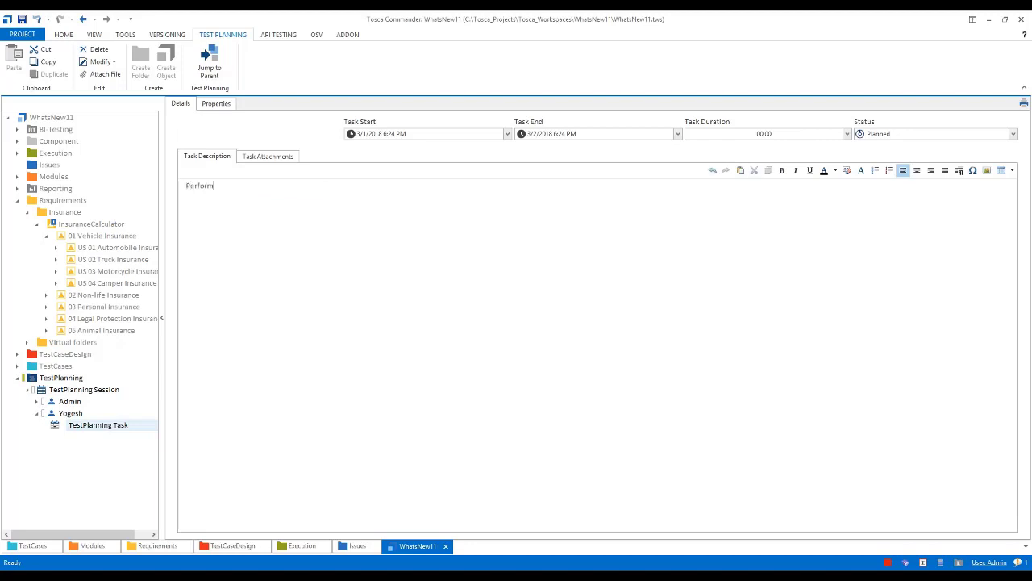
type(" API test case to verify new fuel type is c")
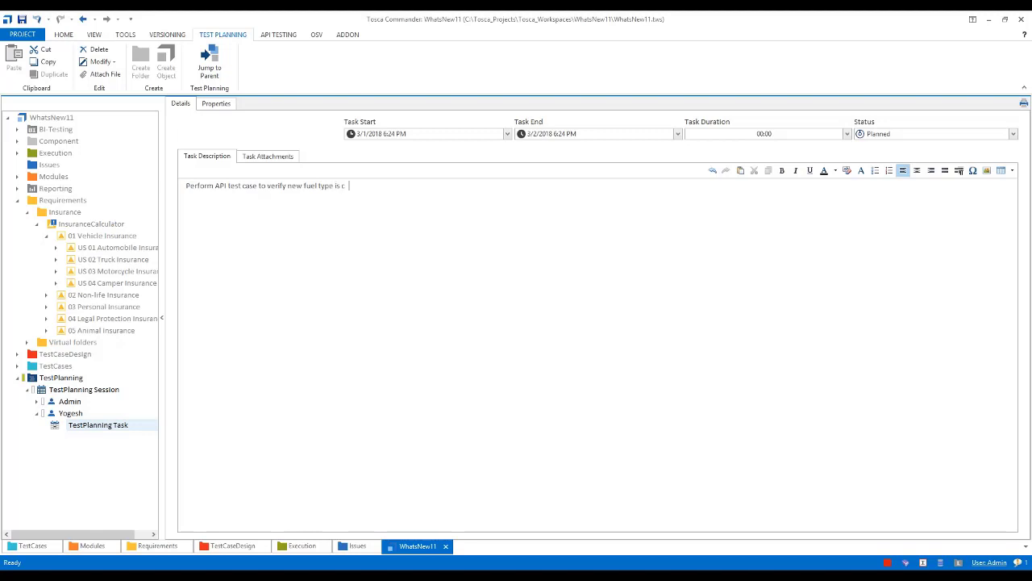
type("oming")
type(" in")
type(" response.")
type("1. ")
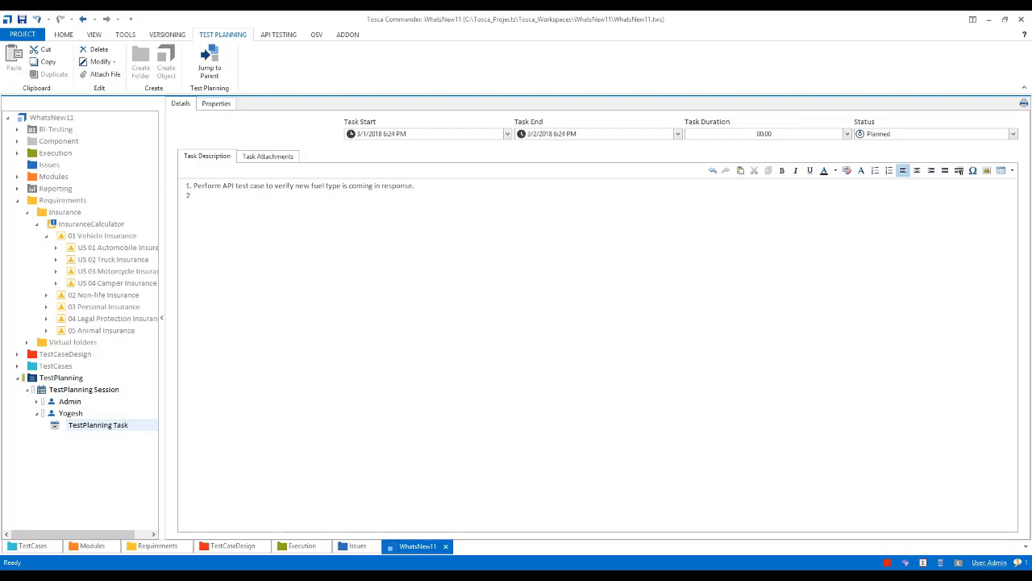
type("Update API test cases")
Create another task named "Update TCD sheet" under the second session participant
left_click(54, 416)
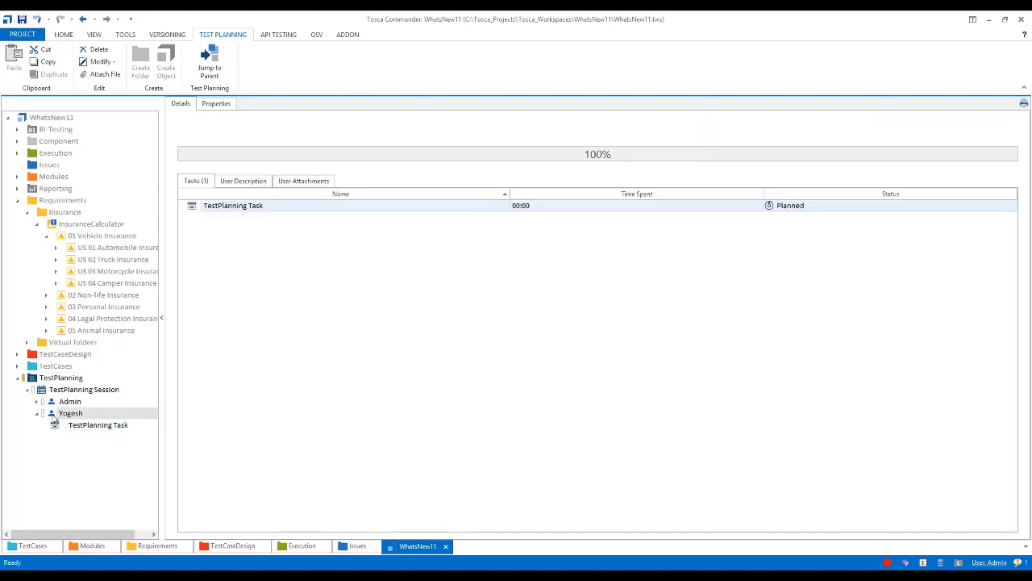
right_click(54, 414)
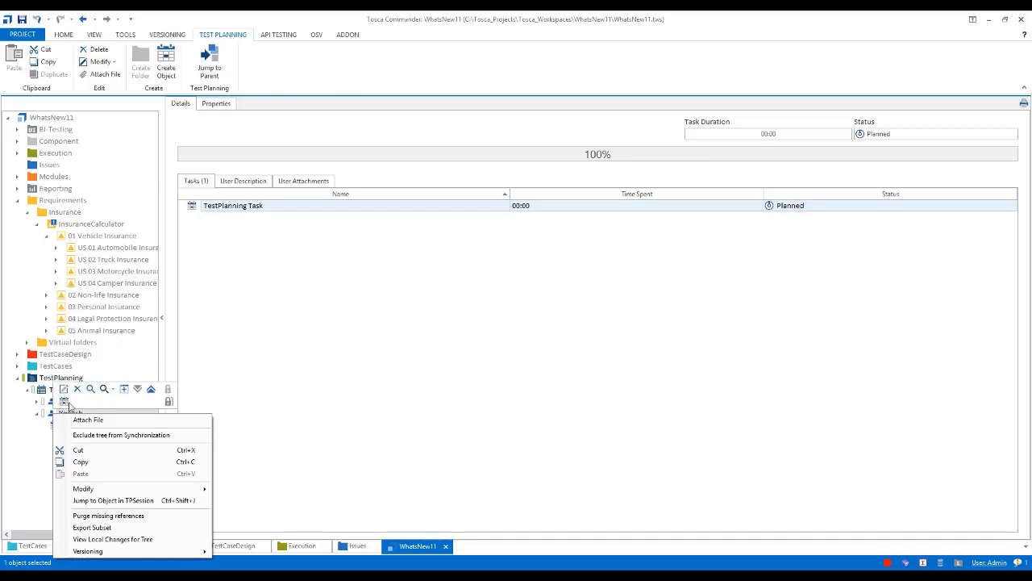
left_click(64, 400)
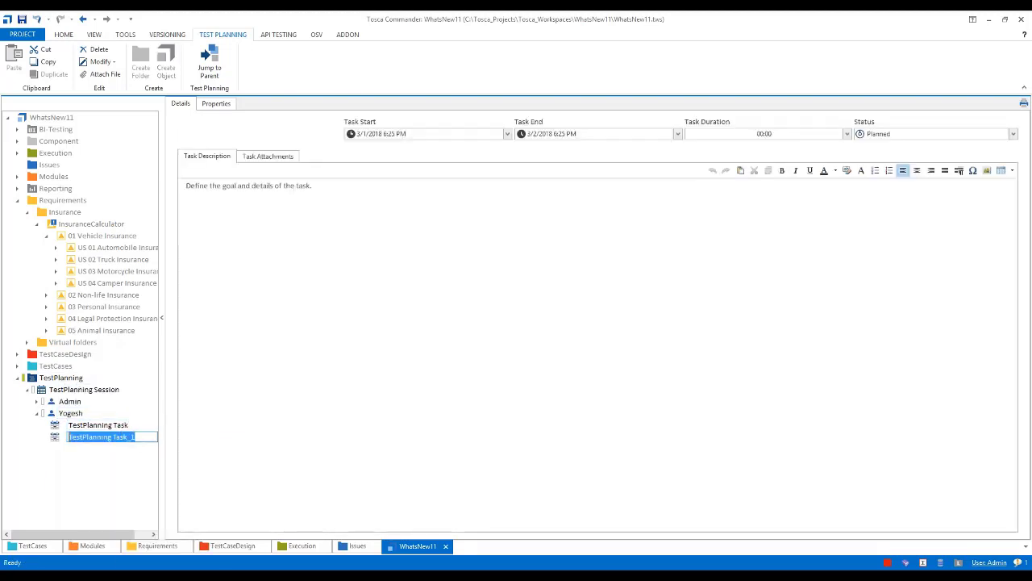
type("U")
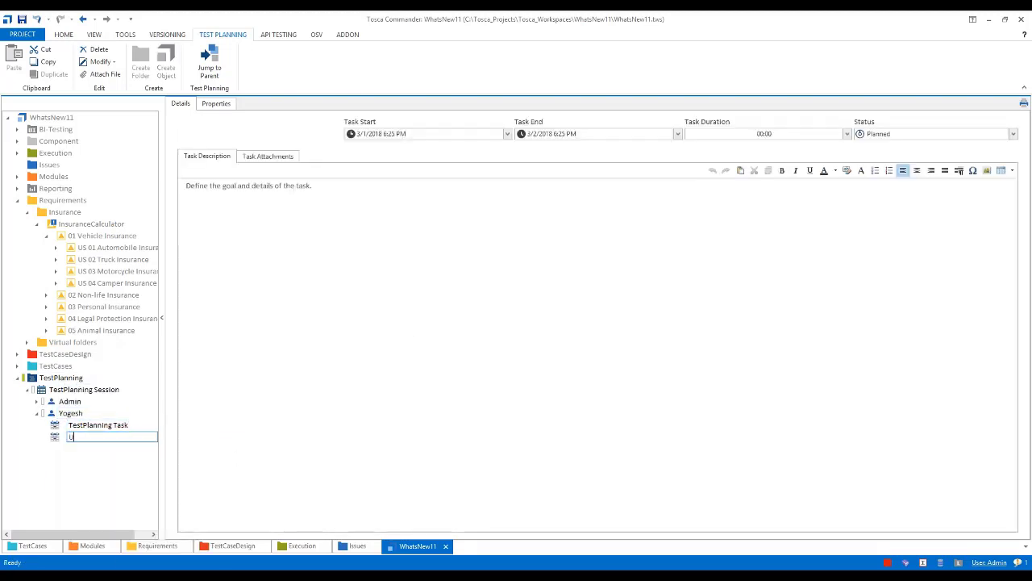
type("pdate T")
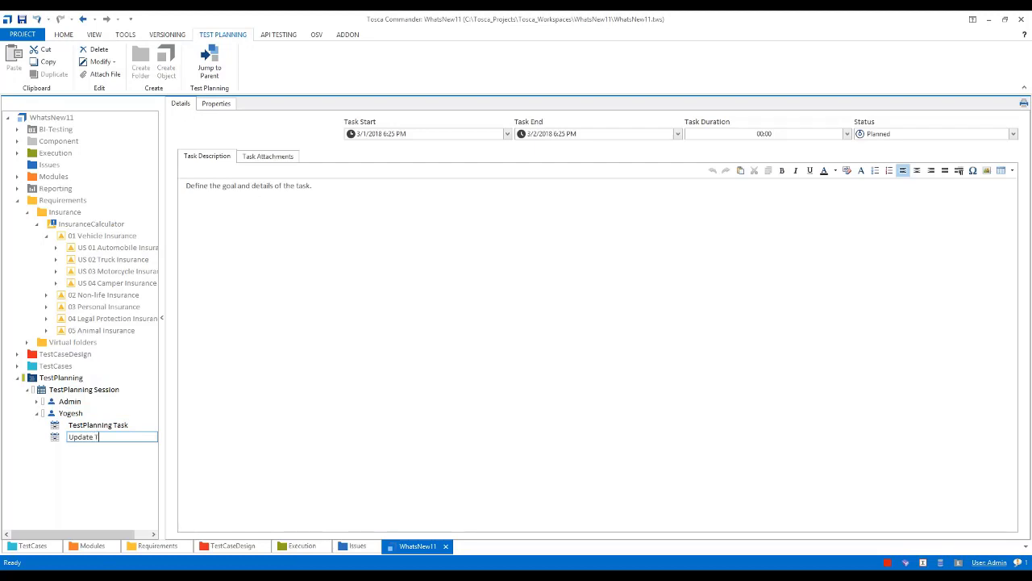
type("CD sheet")
Replace the "Update TCD sheet" task description with 'Update the TCD sheet to add a instance for new fuel type "Hybrid"'
left_click_drag(321, 186, 185, 186)
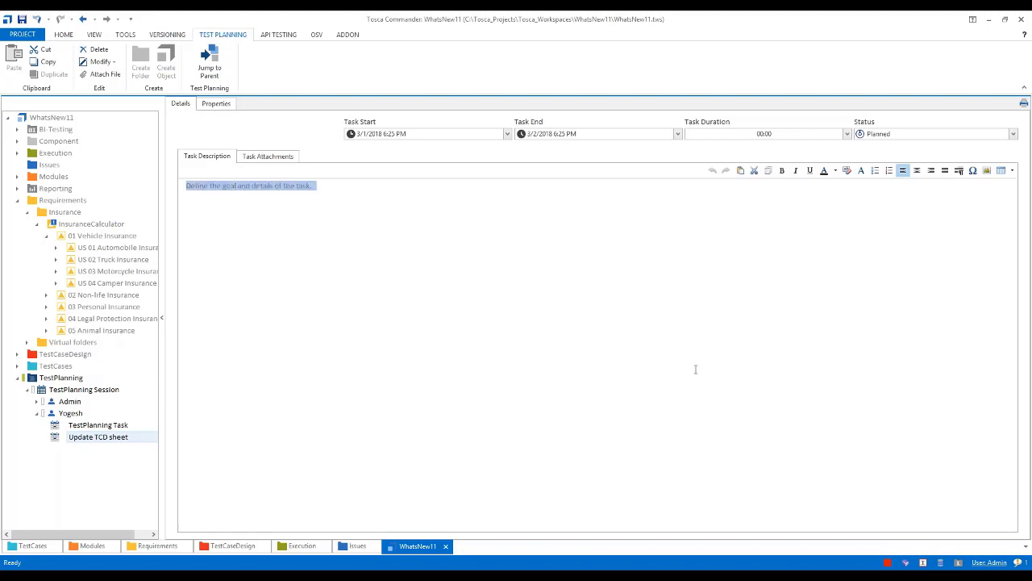
type("Update the ")
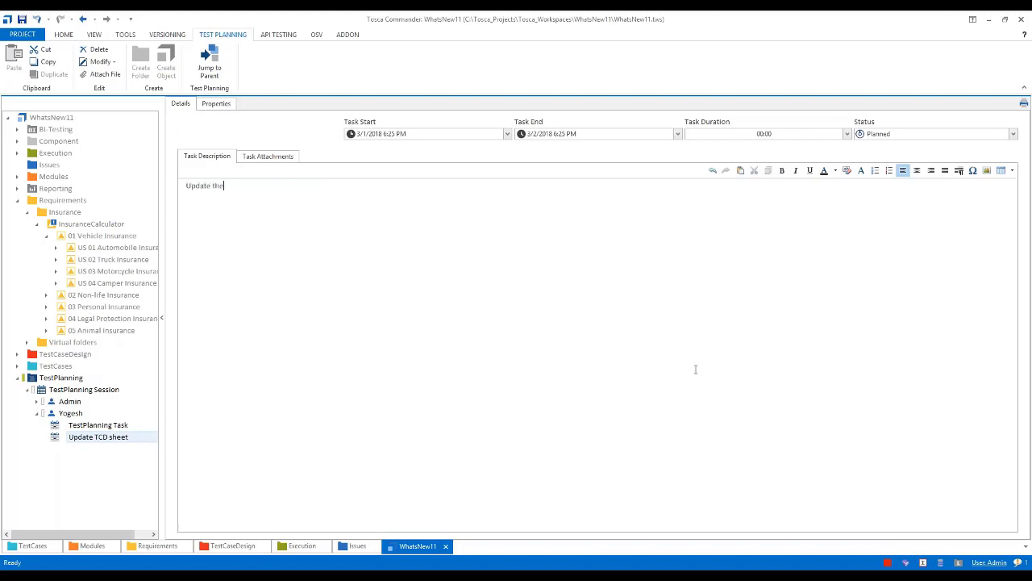
type("TCD sheet to add a instance for new")
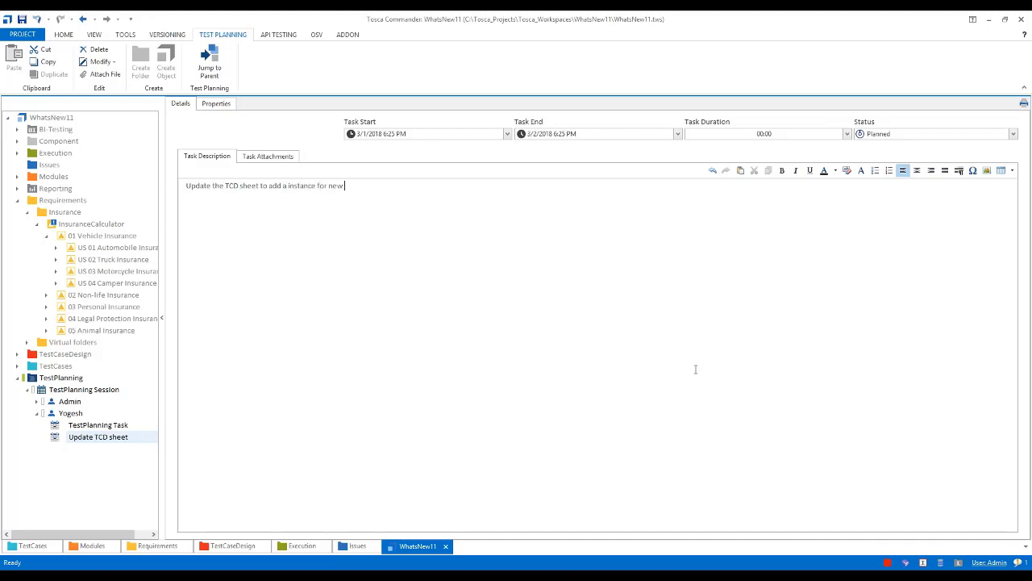
type(" fuel type \"Hybrid")
Attach the Vehicle Insurance sheet from the Insurance - Automobile test case design folder to the "Update TCD sheet" task
left_click(264, 158)
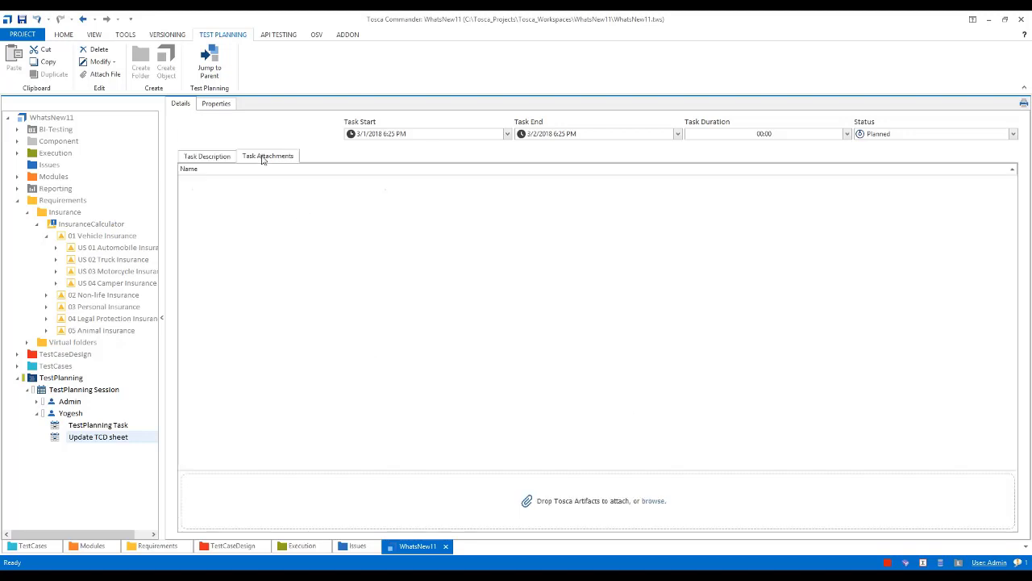
left_click(17, 201)
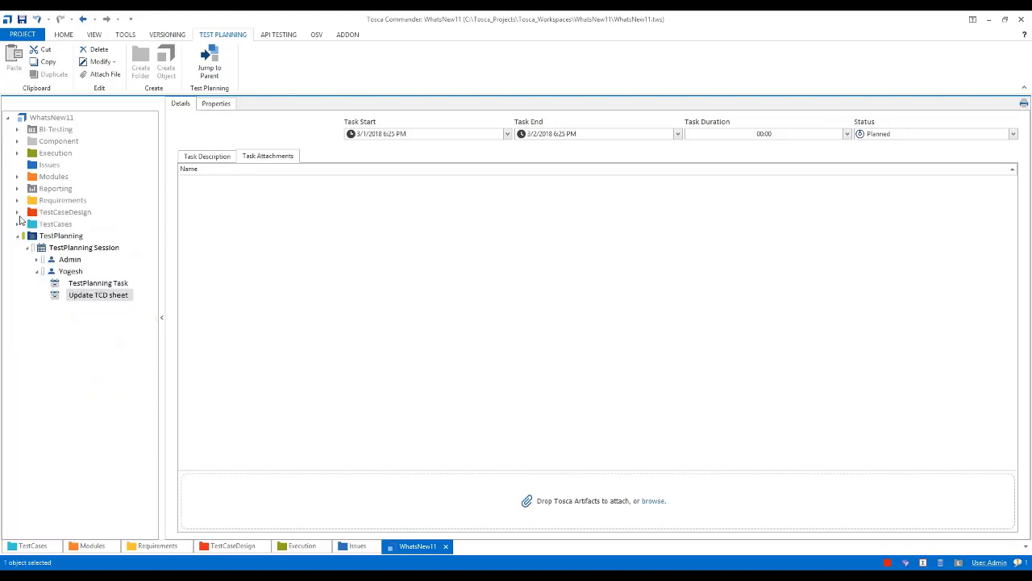
left_click(18, 212)
left_click_drag(80, 236, 528, 498)
Create another task named "Update Test cases" under the second session participant
left_click(69, 307)
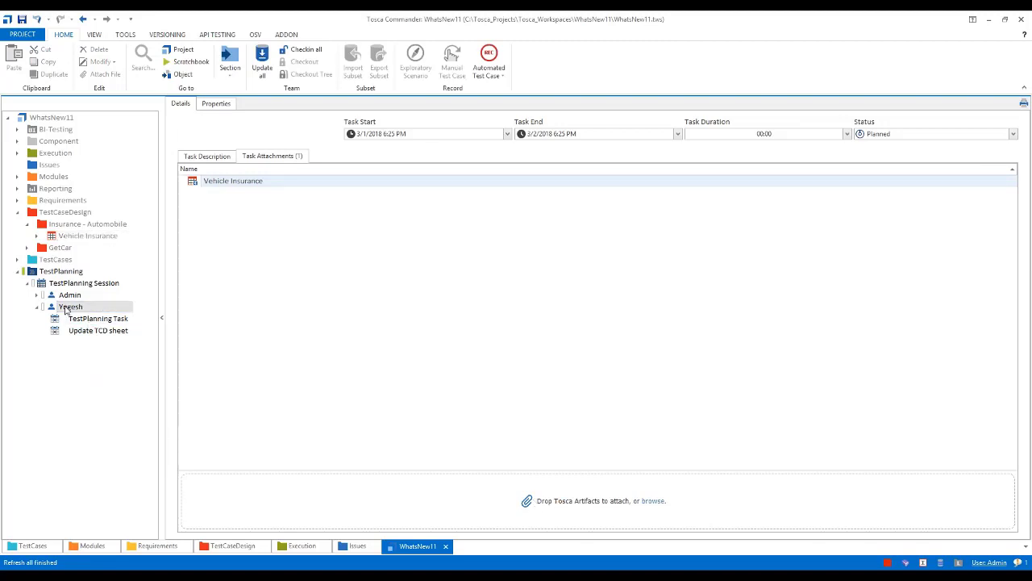
left_click(18, 213)
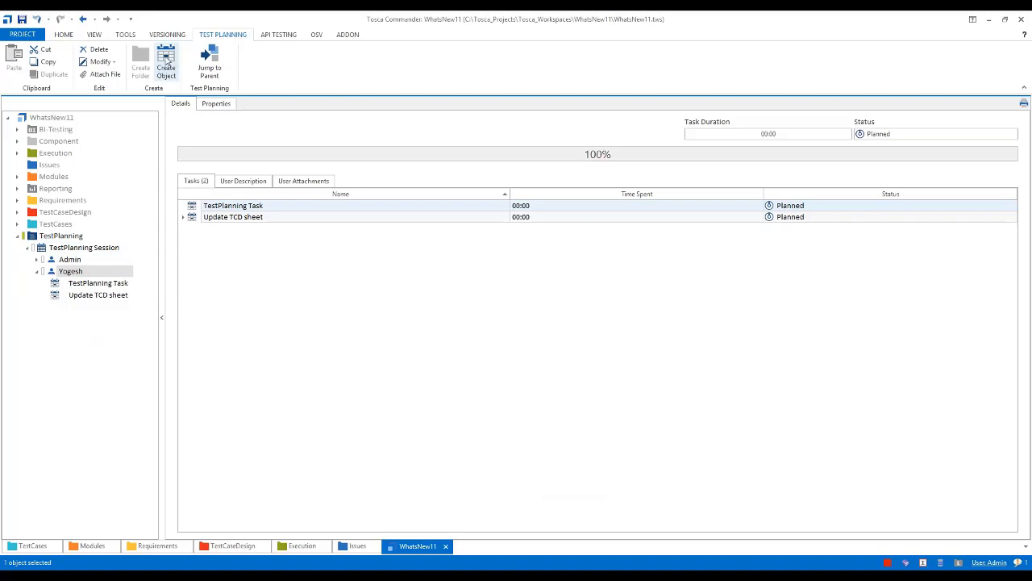
left_click(168, 54)
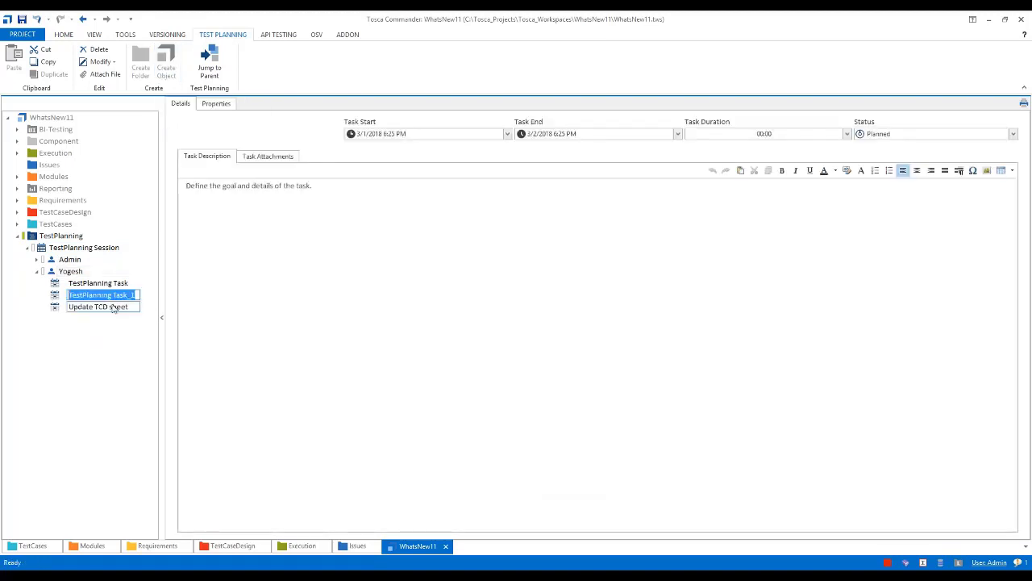
type("Update")
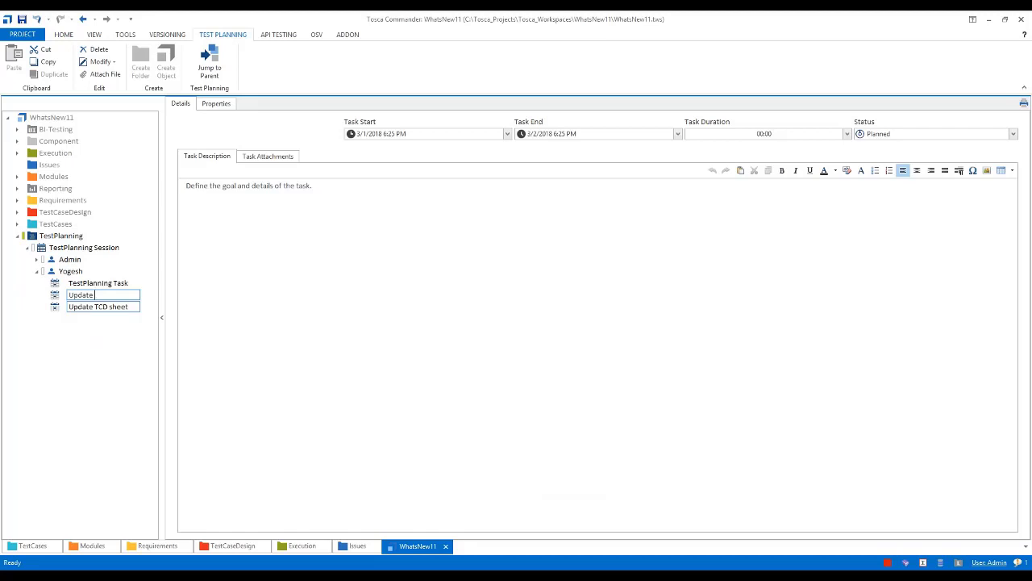
type(" Test cases")
key("Return")
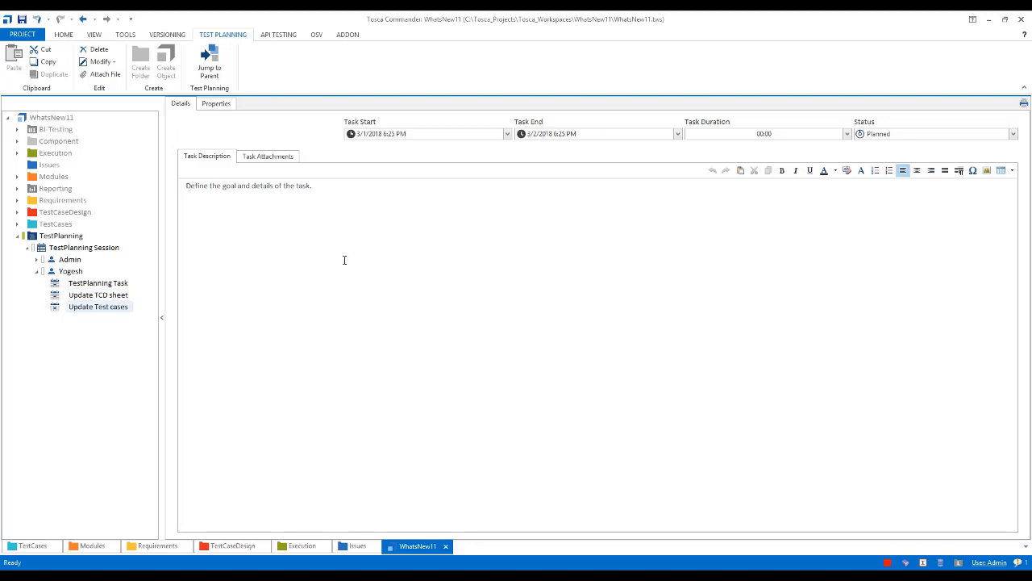
Replace the "Update Test cases" task description with "1. Add a test cases for US01 to add a new fuel type."
key("ctrl+a")
key("Delete")
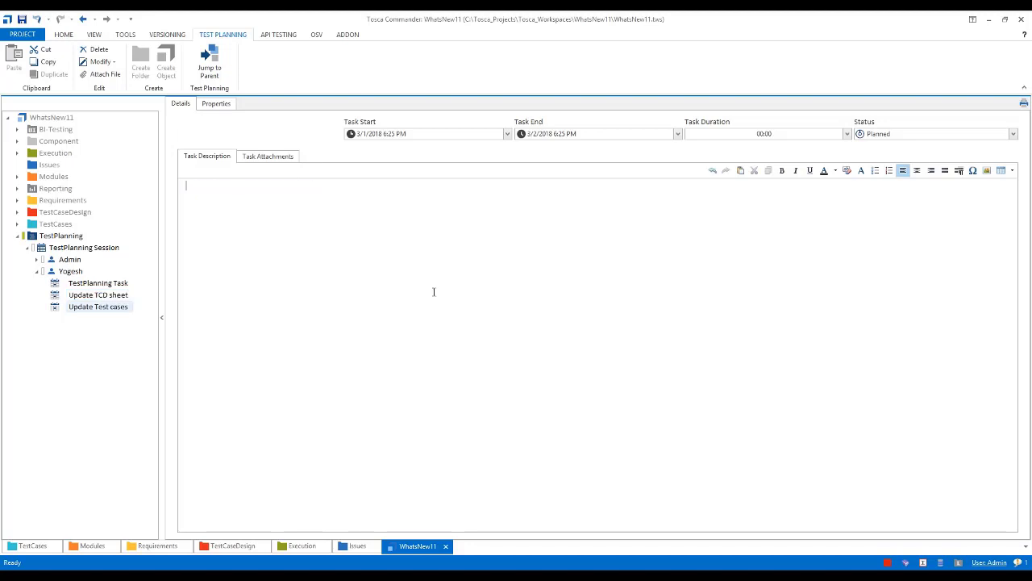
type("1. Update test cases to")
key("BackSpace")
type("for US01 t")
type("o add")
type("Add")
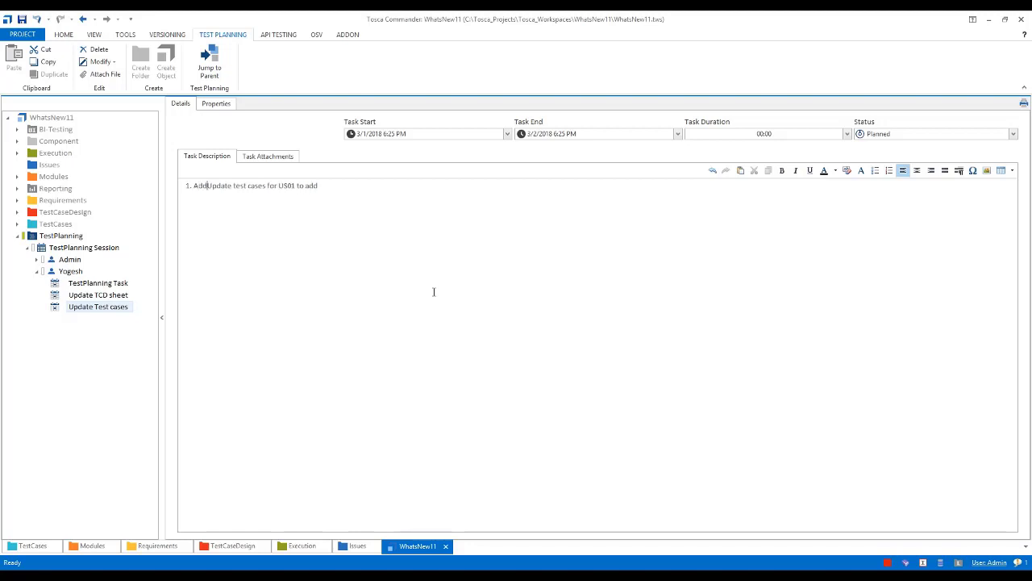
key("Delete")
key("Delete")
key("Delete")
key("Delete")
key("Delete")
key("Delete")
type("a")
type("a new fuel type.")
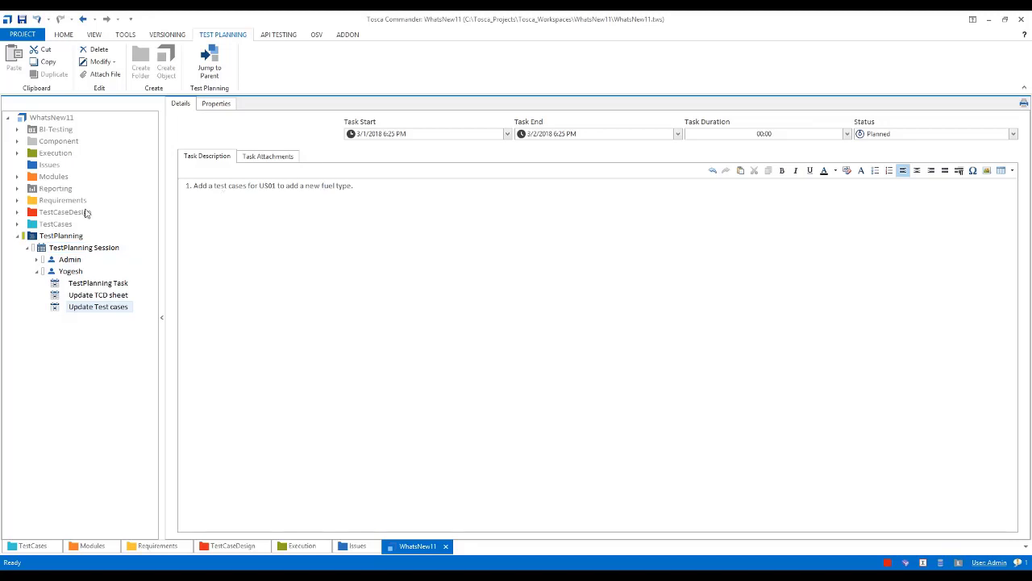
Attach the US 01 Automobile Insurance test case folder, found under Insurance > 01 Vehicle Insurance, to the "Update Test cases" task
left_click(17, 223)
left_click(267, 156)
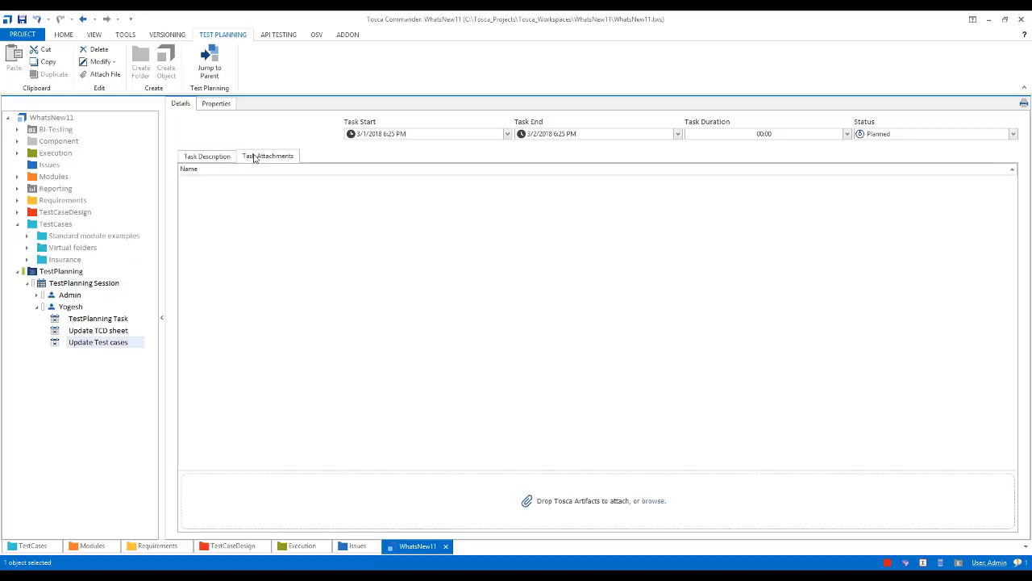
left_click(26, 259)
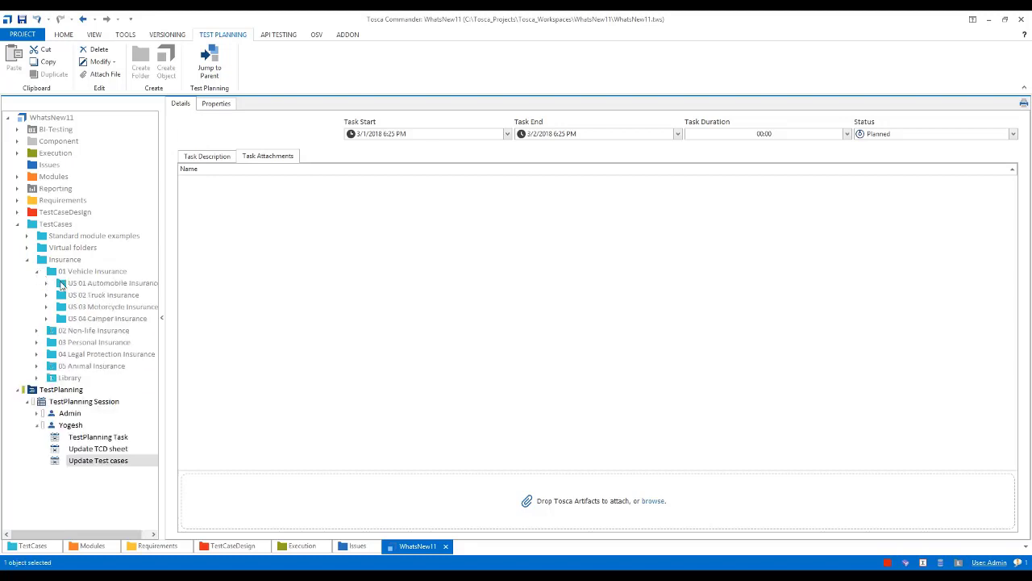
left_click(62, 284)
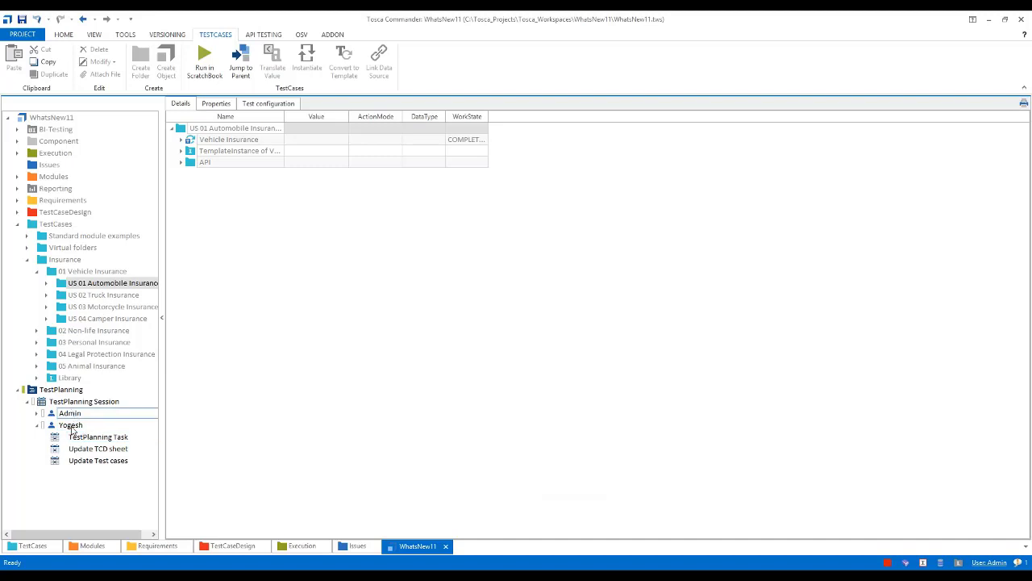
left_click(97, 461)
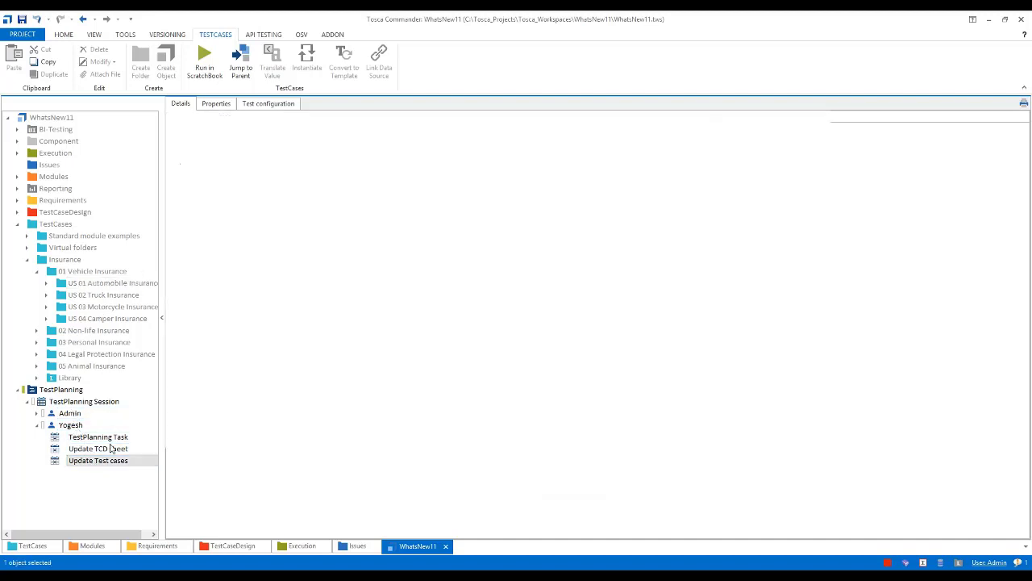
mouse_move(69, 284)
left_mouse_down()
mouse_move(230, 332)
mouse_move(113, 292)
mouse_move(121, 278)
mouse_move(72, 284)
left_mouse_up()
left_click(272, 156)
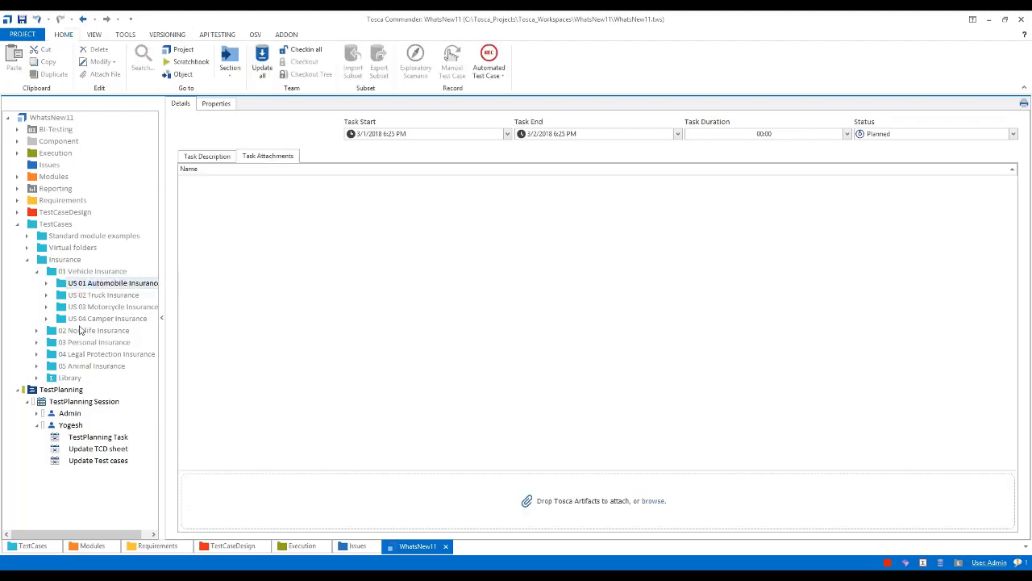
left_click_drag(62, 284, 548, 495)
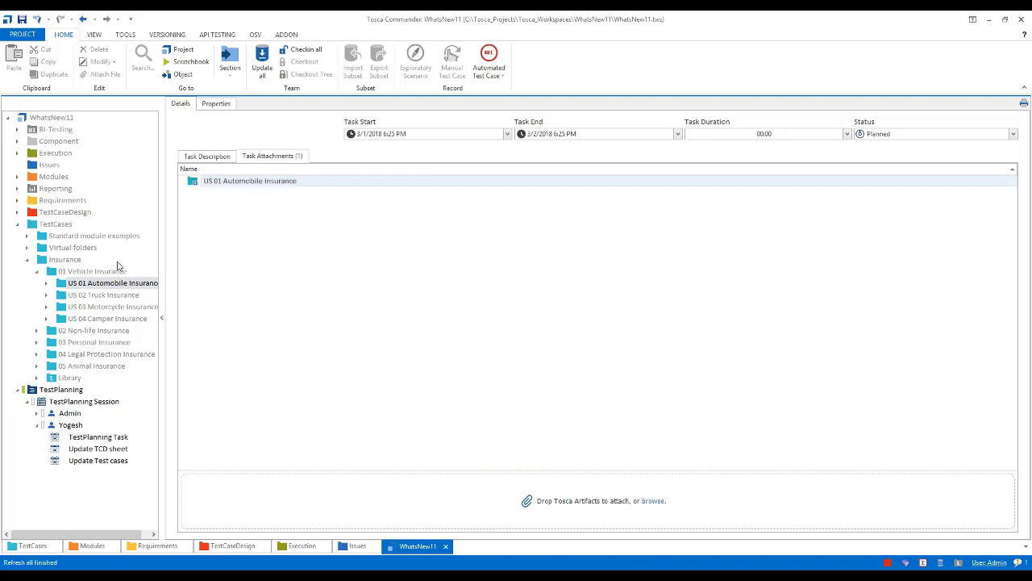
left_click(27, 260)
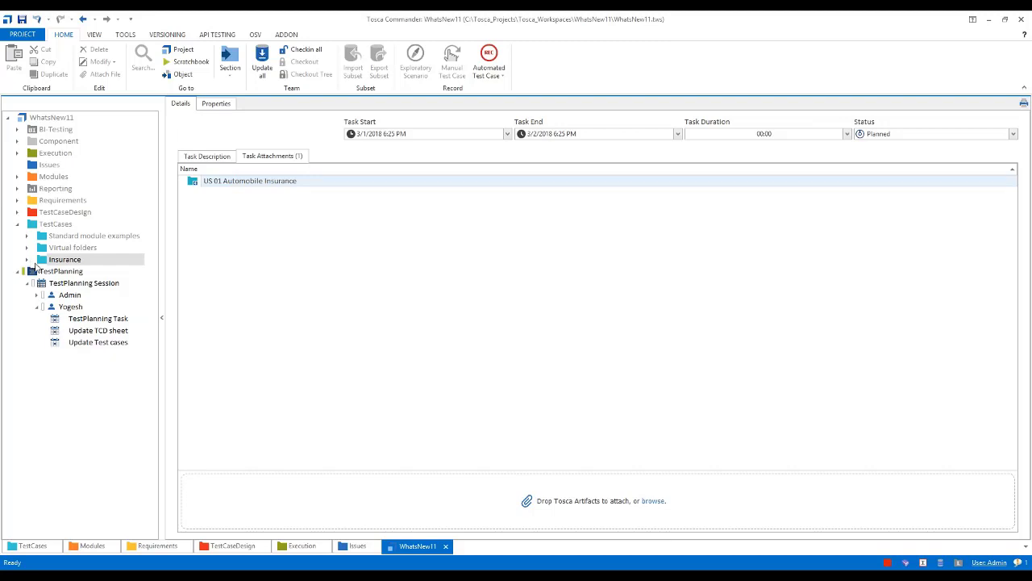
Review the test planning overview, the session's tasks and the tasks assigned to each participant
left_click(44, 271)
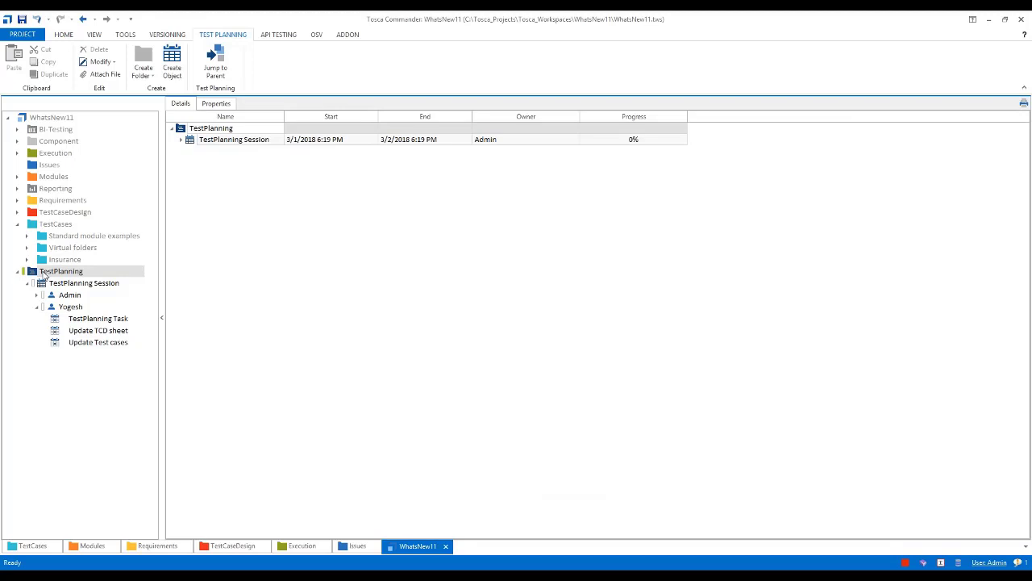
left_click(53, 286)
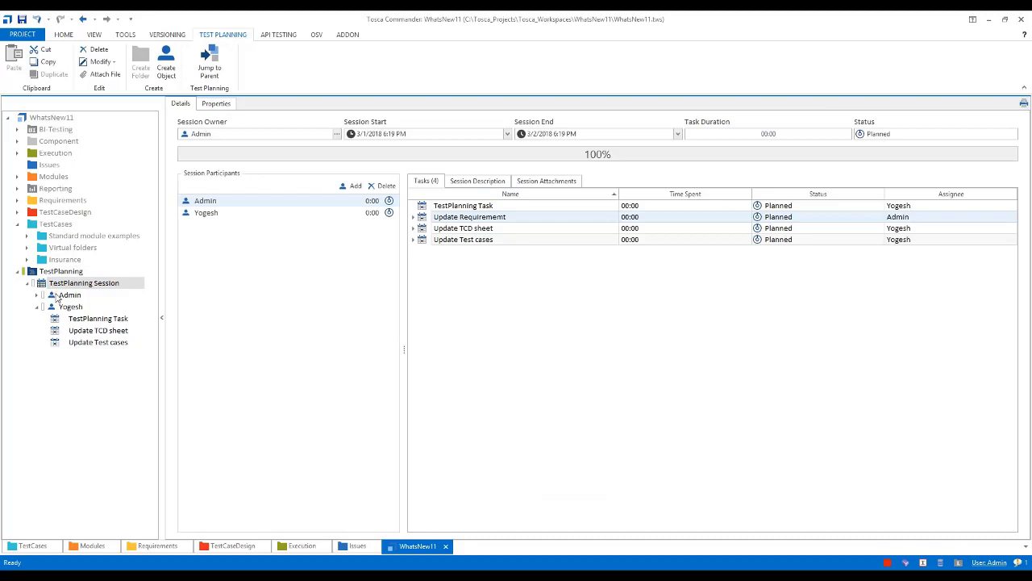
left_click(59, 299)
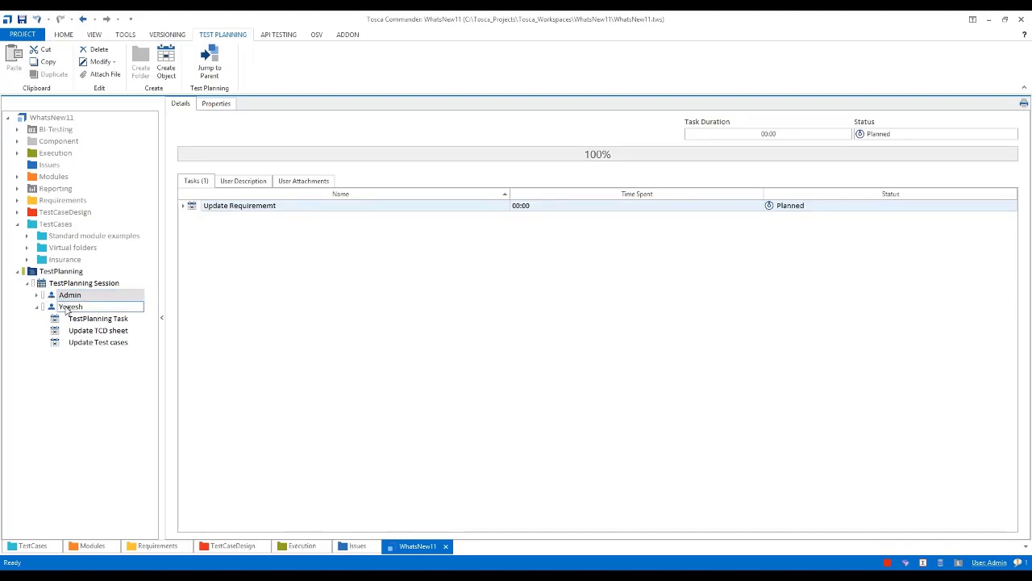
left_click(68, 309)
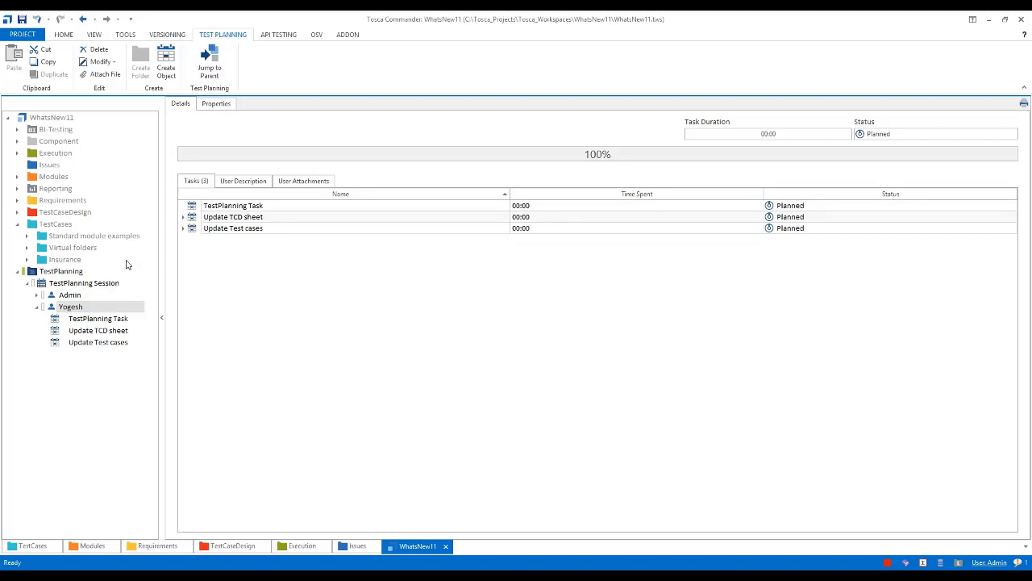
Set the task duration of the second participant's "TestPlanning Task" to 01:00
left_click(81, 319)
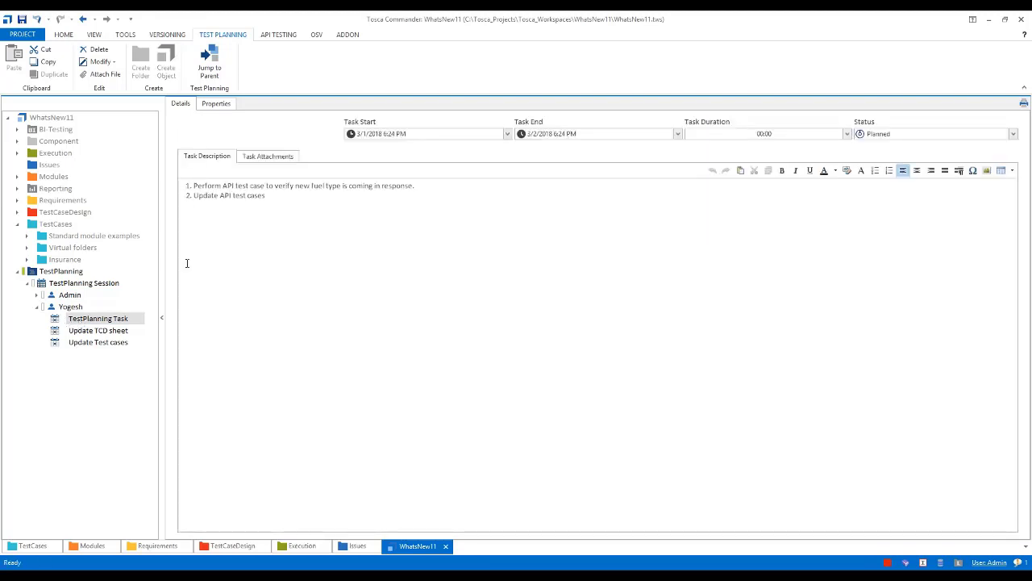
left_click(133, 321)
left_click(847, 134)
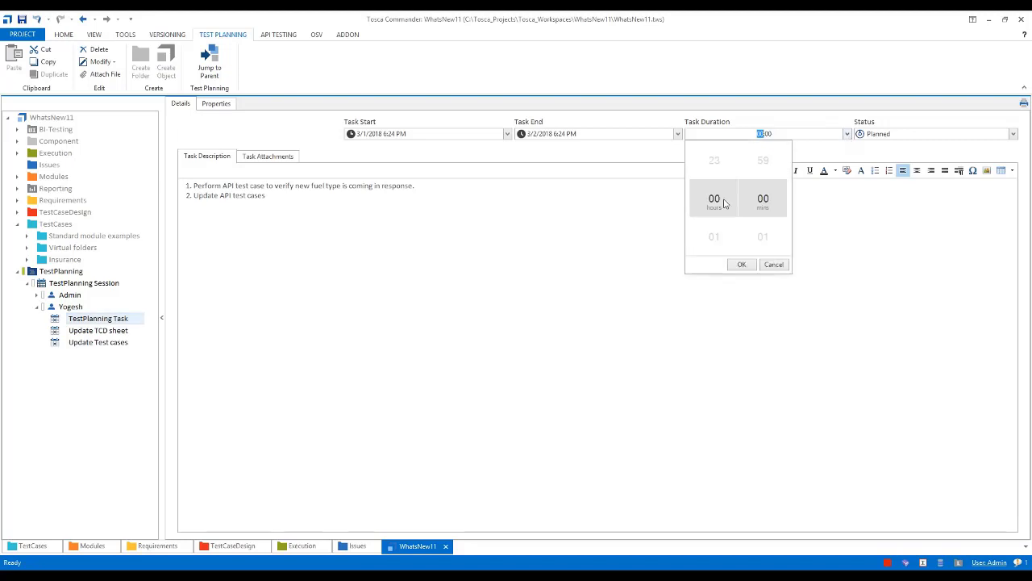
left_click(715, 240)
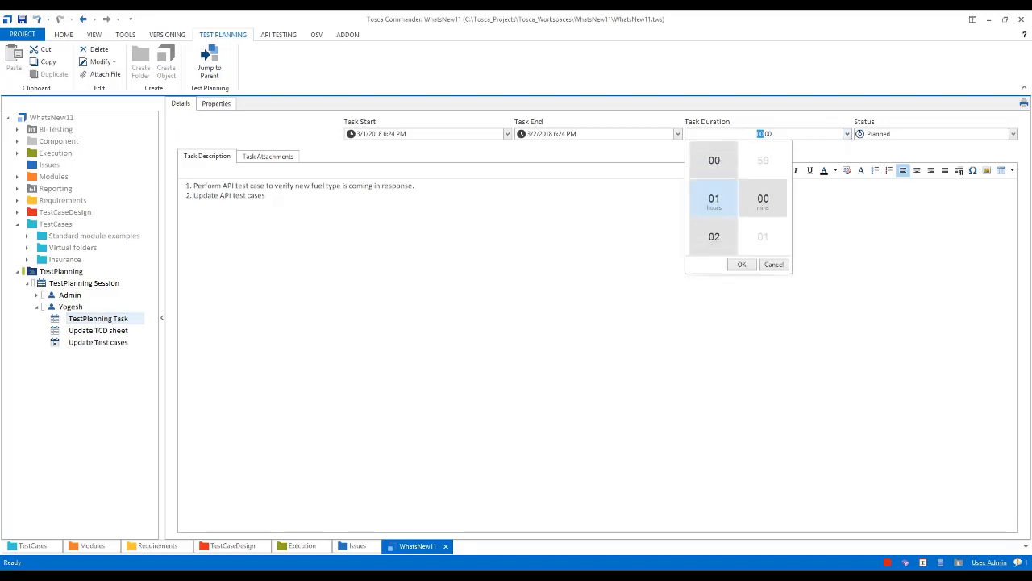
left_click(741, 264)
left_click(697, 250)
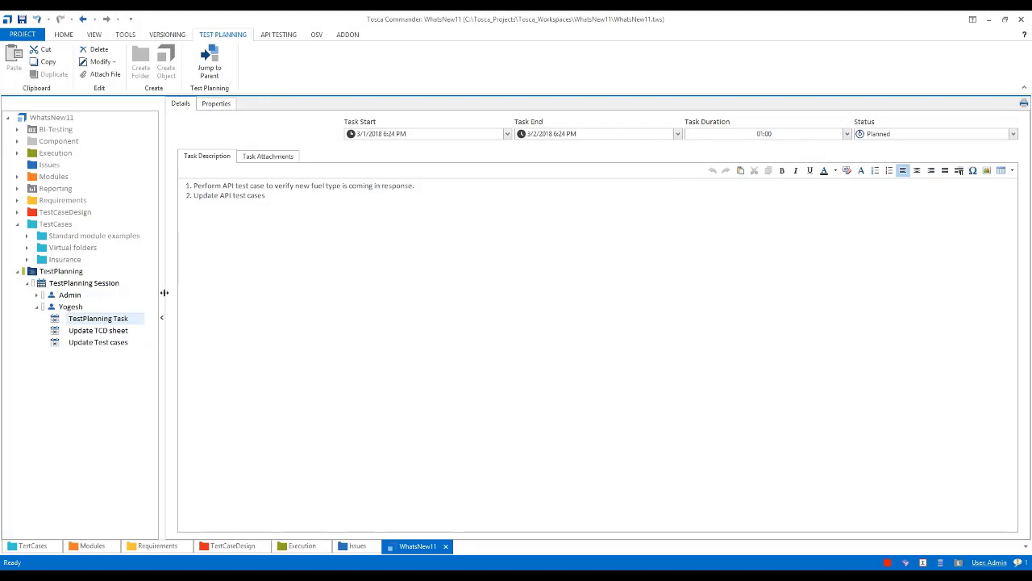
left_click(53, 276)
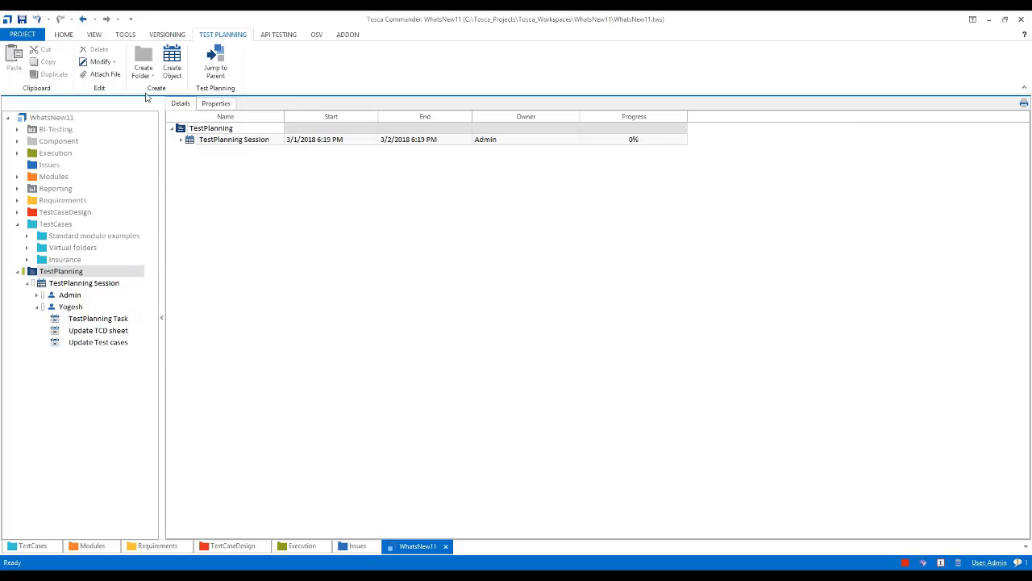
left_click(64, 35)
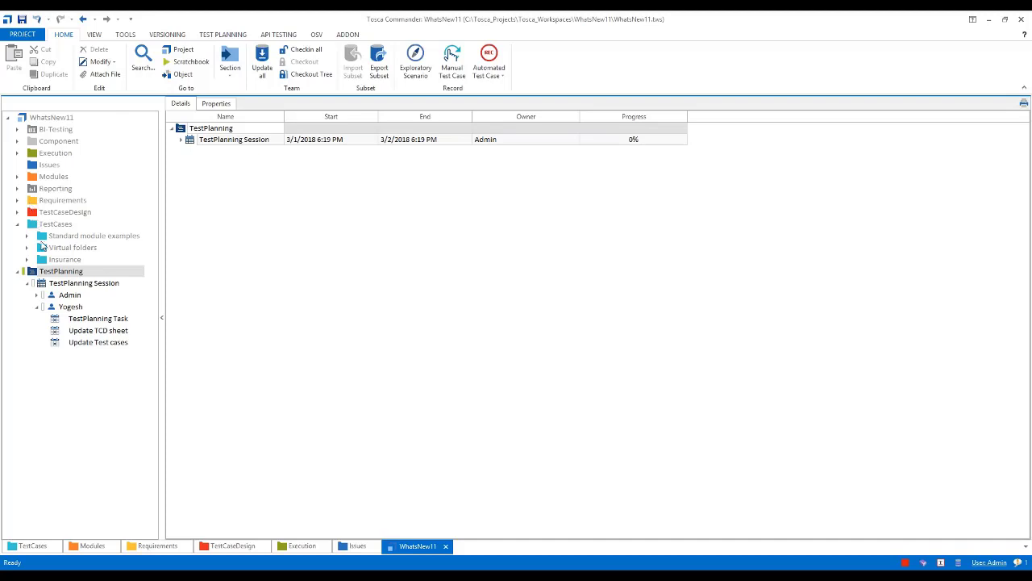
left_click(17, 202)
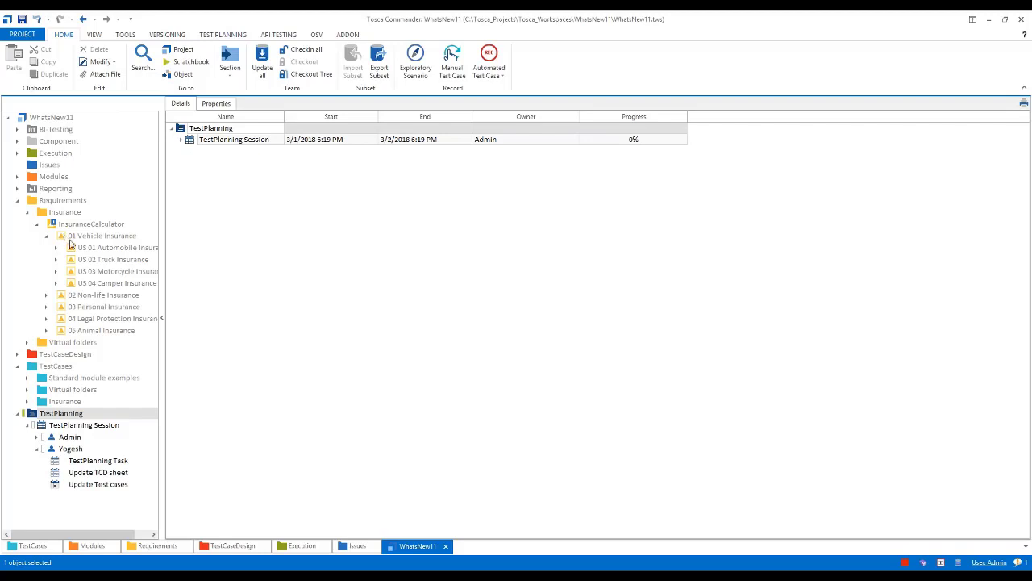
left_click(77, 247)
left_click(18, 201)
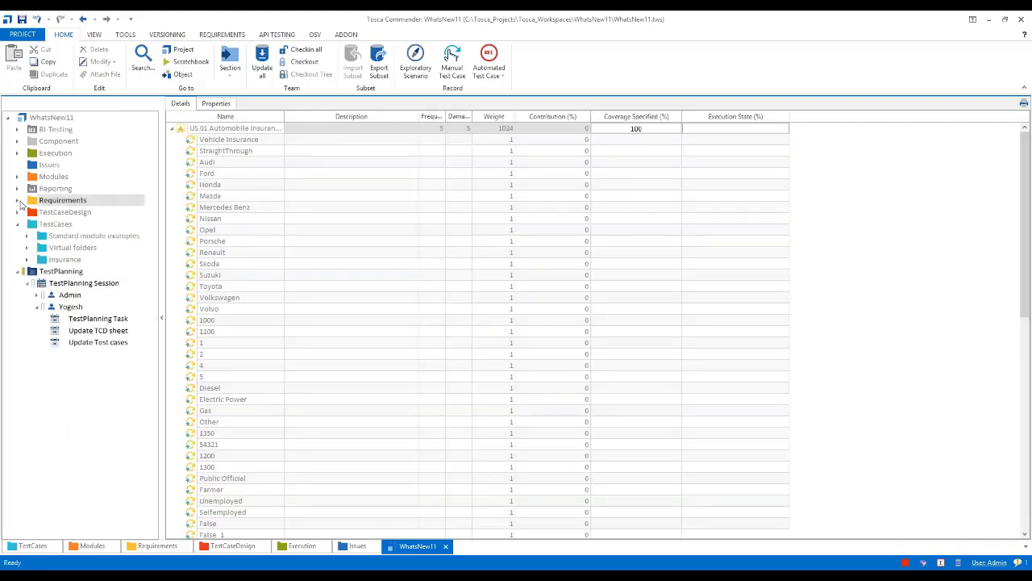
Open the US 01 Automobile Insurance requirement from the attachments of the first participant's "Update Requirememt" task
left_click(37, 295)
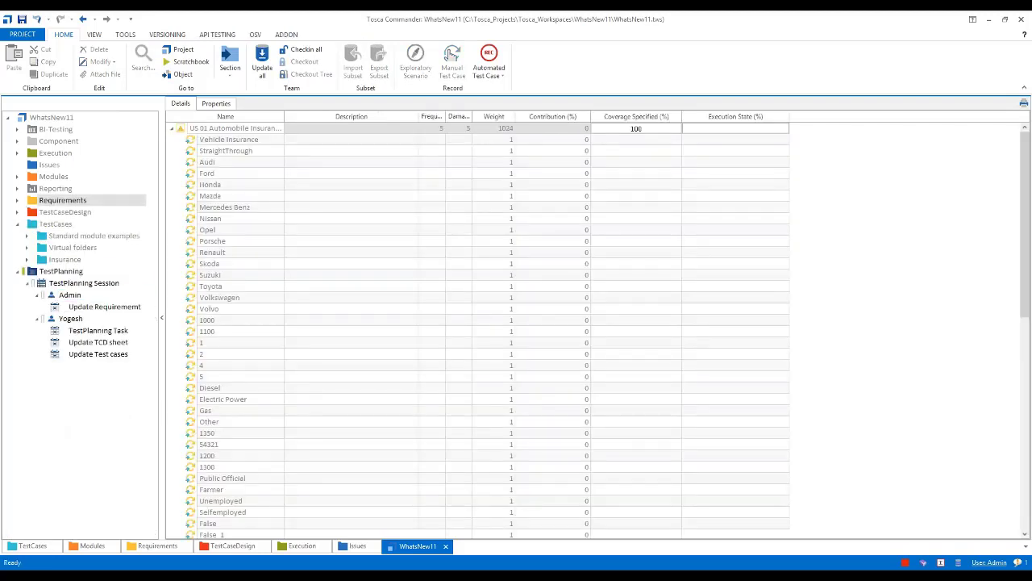
left_click(63, 308)
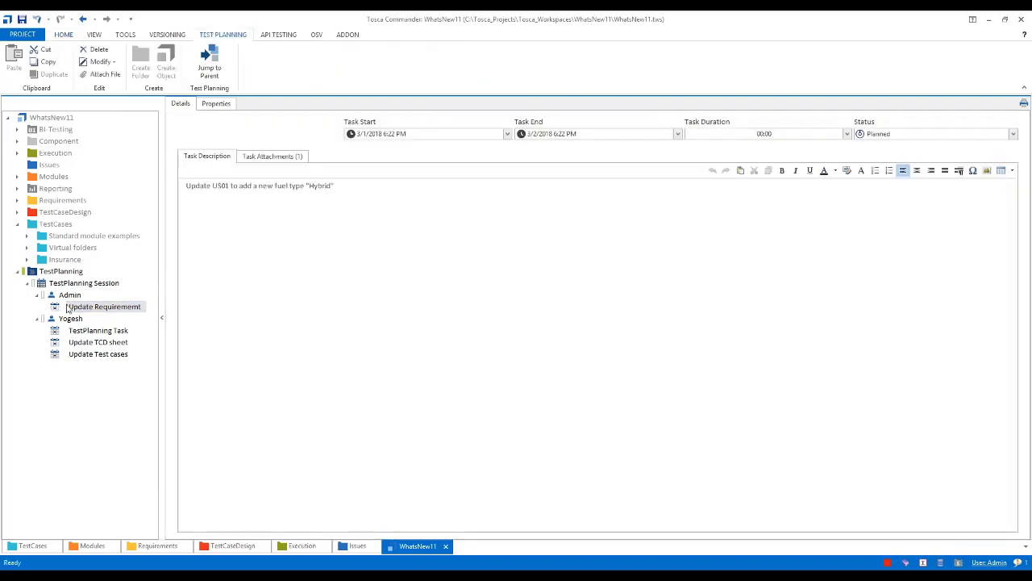
left_click(274, 157)
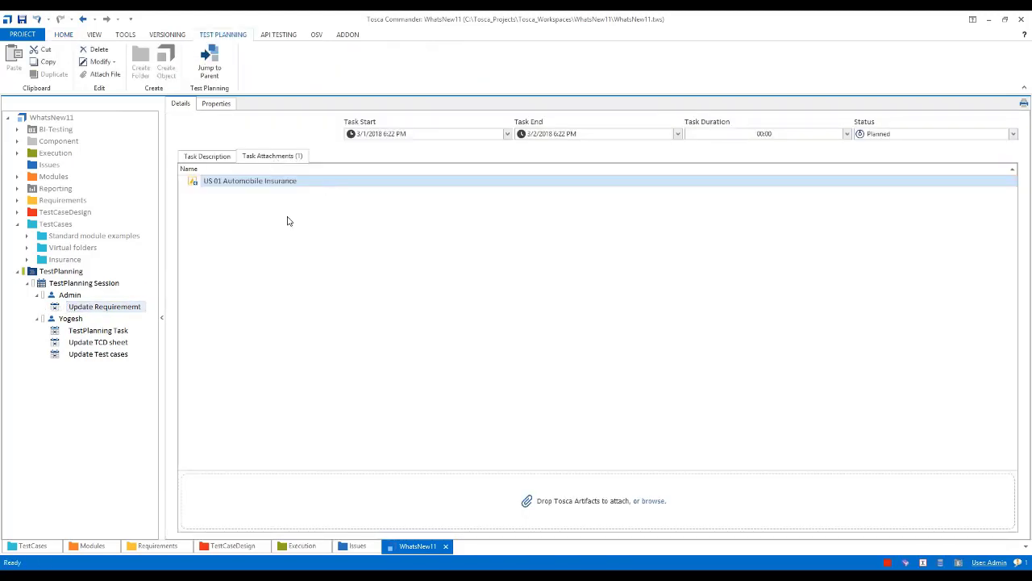
double_click(199, 184)
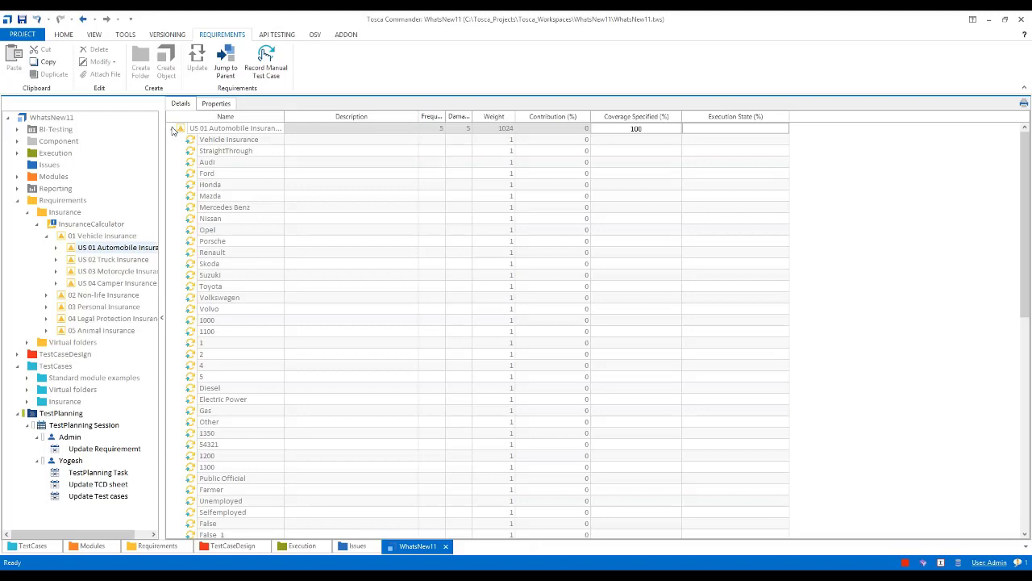
Check out the US 01 Automobile Insurance requirement for editing
left_click(173, 129)
left_click(72, 249)
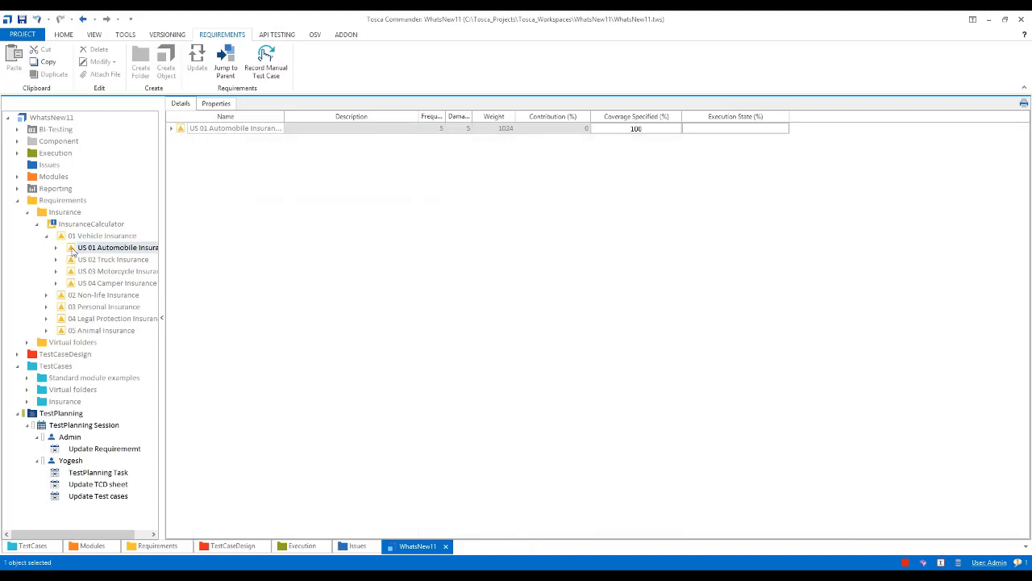
left_click(63, 37)
left_click(305, 62)
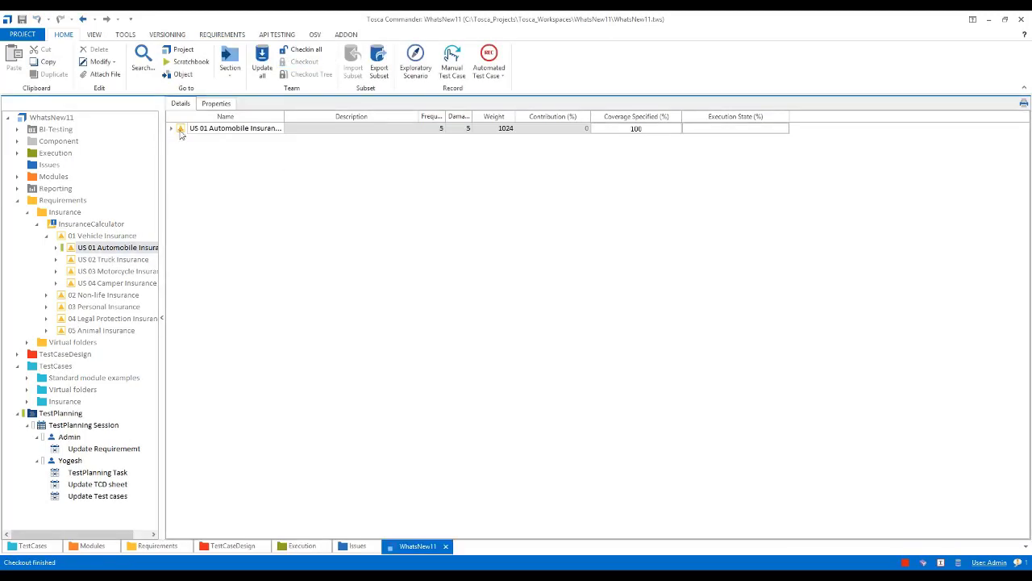
Create an empty test case link under the US 01 Automobile Insurance requirement and remove the Description column from the requirements table
right_click(181, 130)
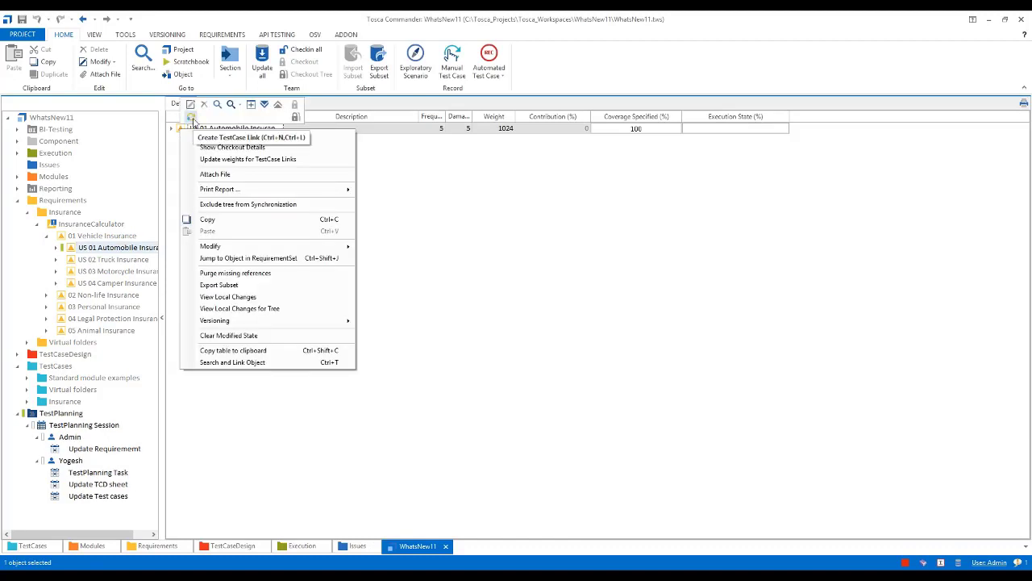
left_click(193, 120)
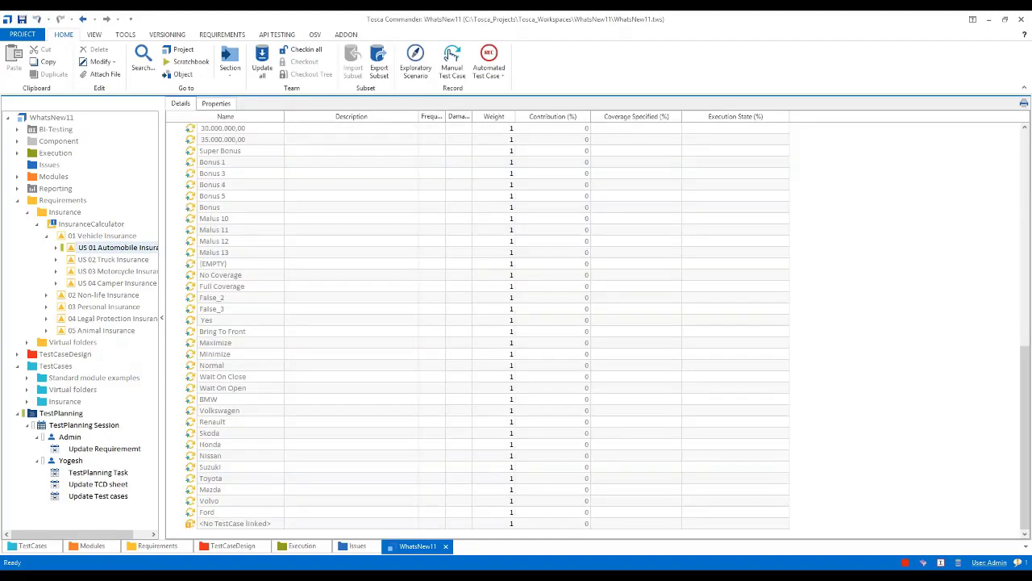
left_click(229, 524)
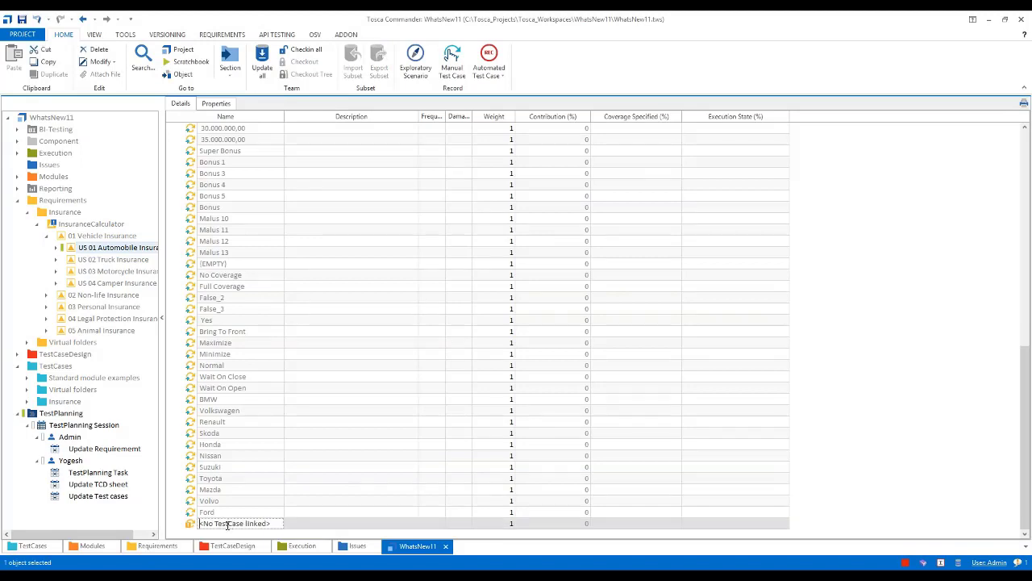
left_click(227, 524)
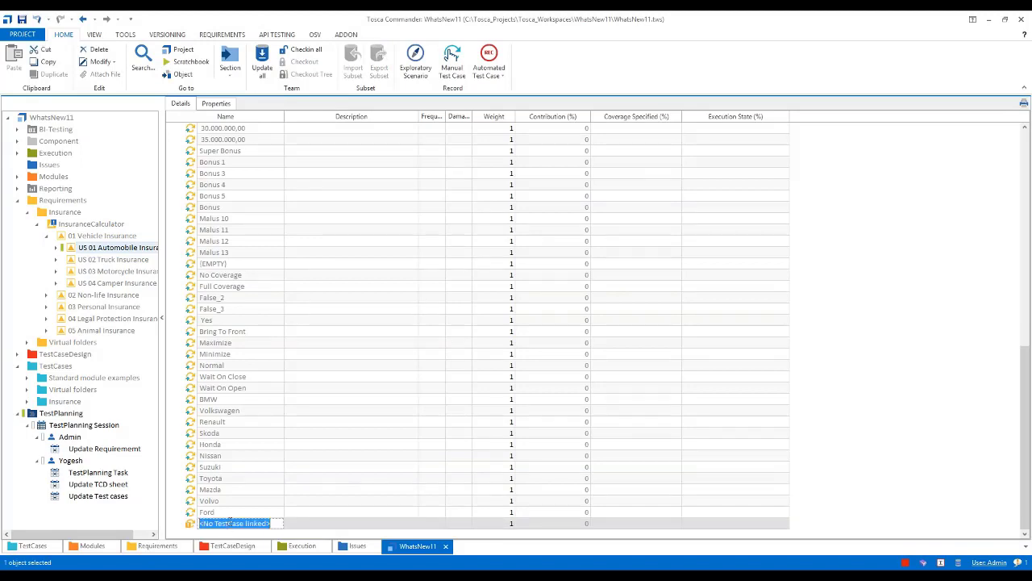
left_click(272, 289)
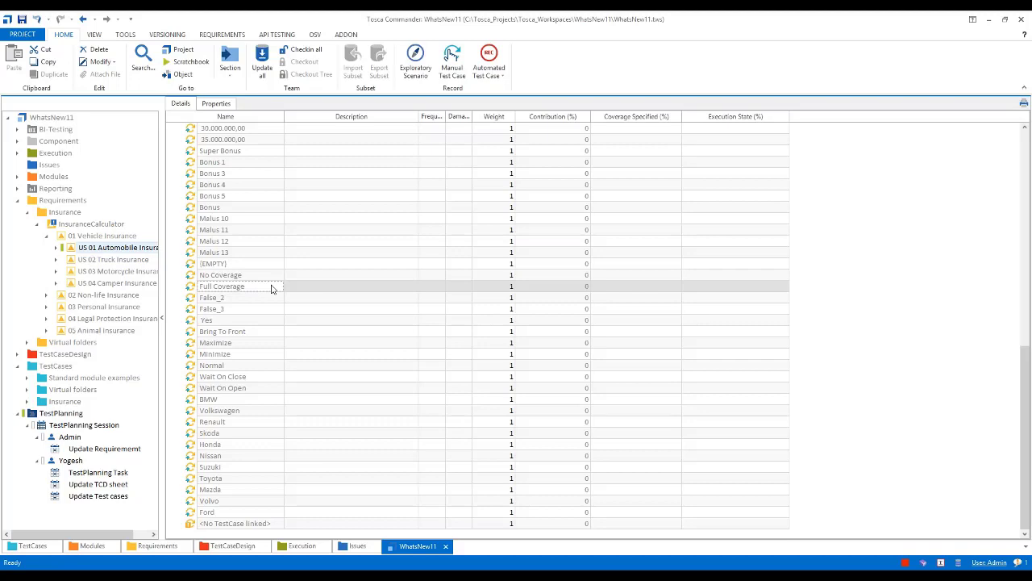
scroll(293, 300, "up", 1)
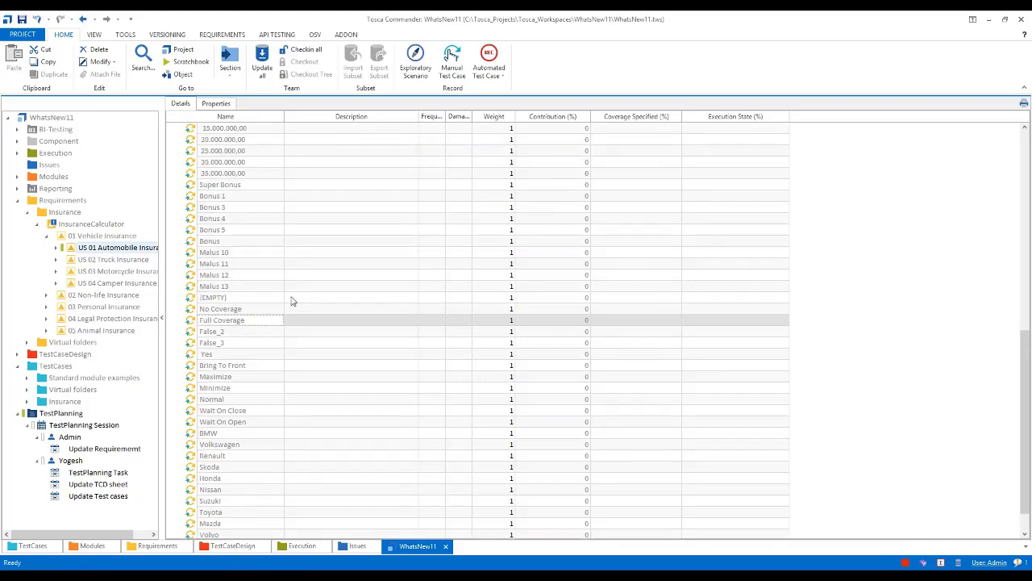
scroll(293, 301, "up", 2)
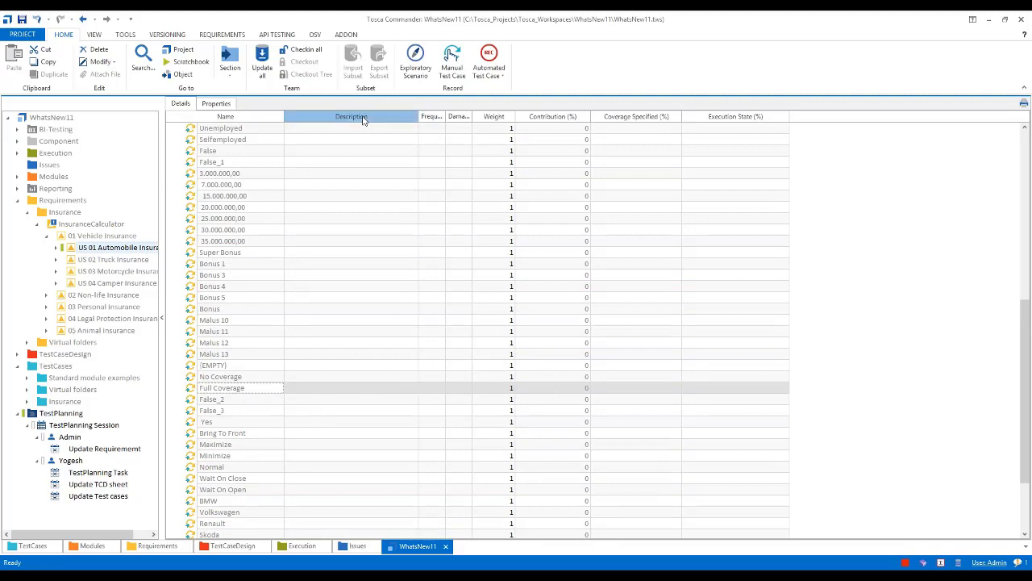
left_click_drag(362, 120, 518, 312)
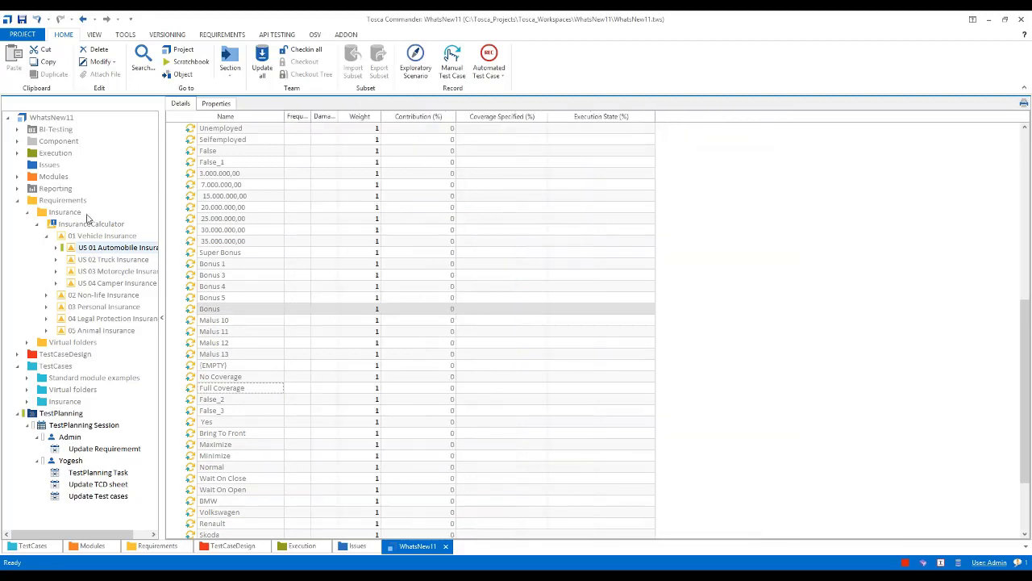
Add the line "Comments - Added a test case link under the requirement for US01" to the "Update Requirememt" task description
left_click(37, 225)
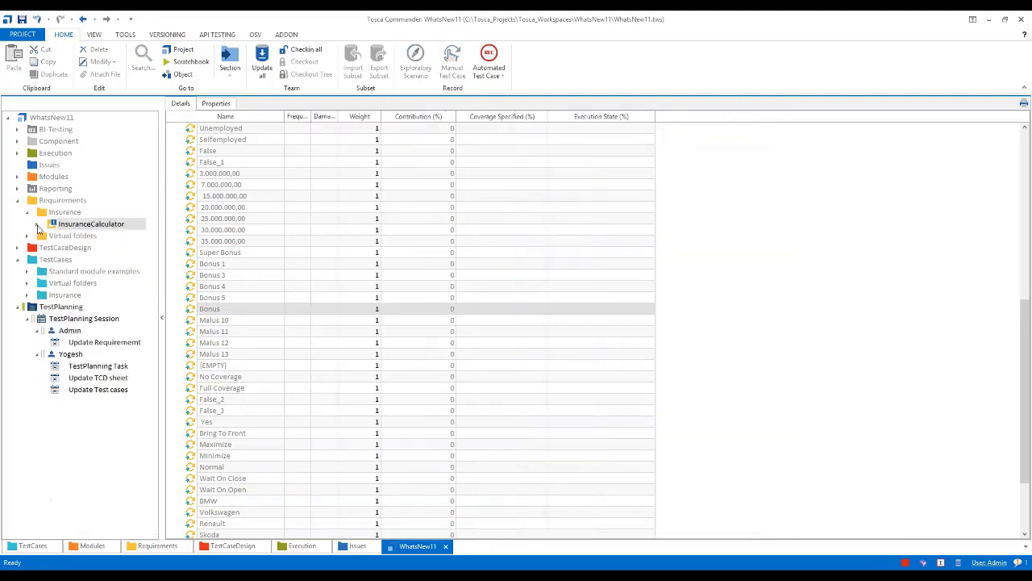
left_click(96, 344)
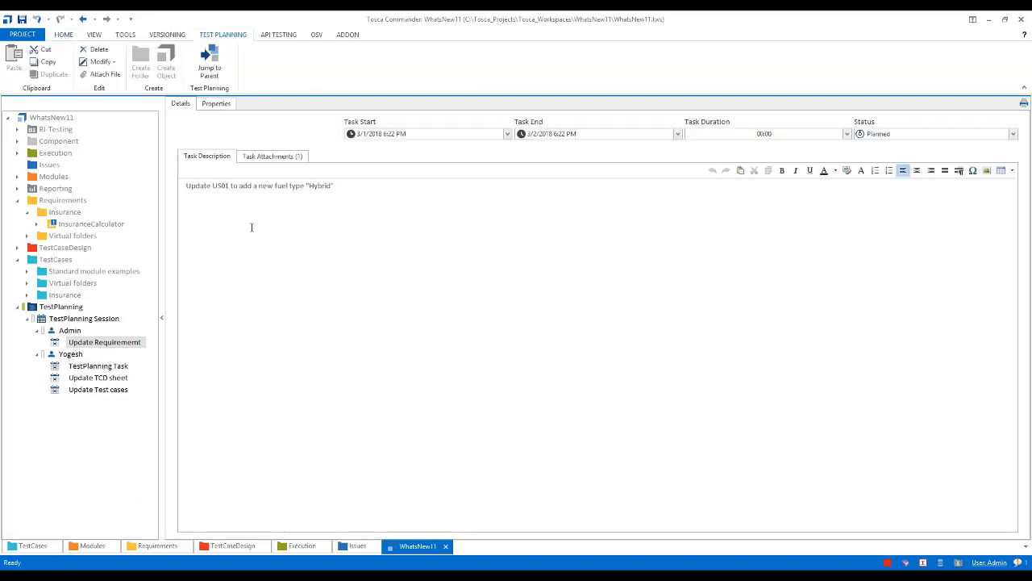
left_click(348, 185)
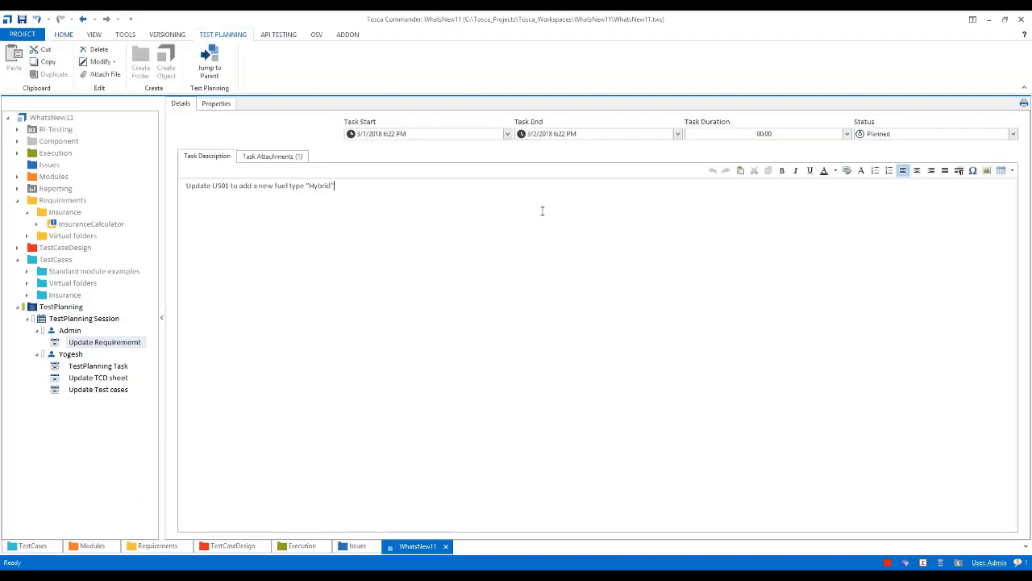
type("Comments - Added a test case li")
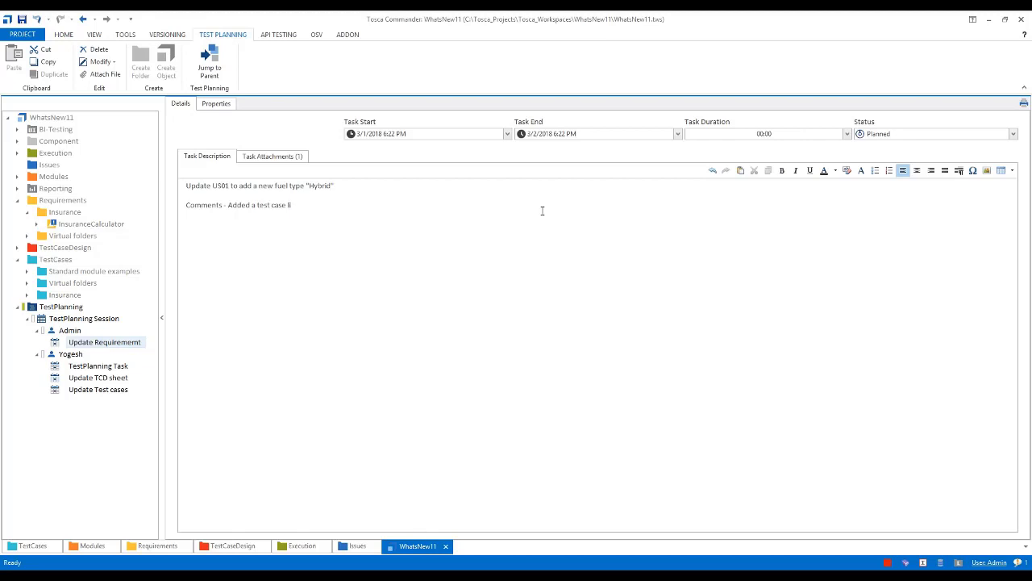
type("nk under the requirement ofor US01")
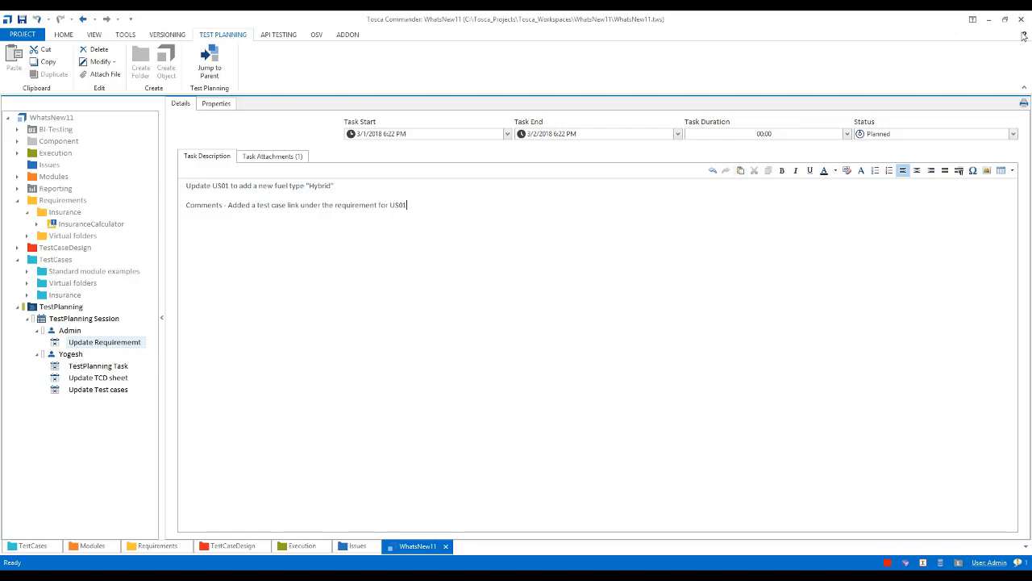
Set the status of the "Update Requirememt" task to Completed
left_click(1014, 137)
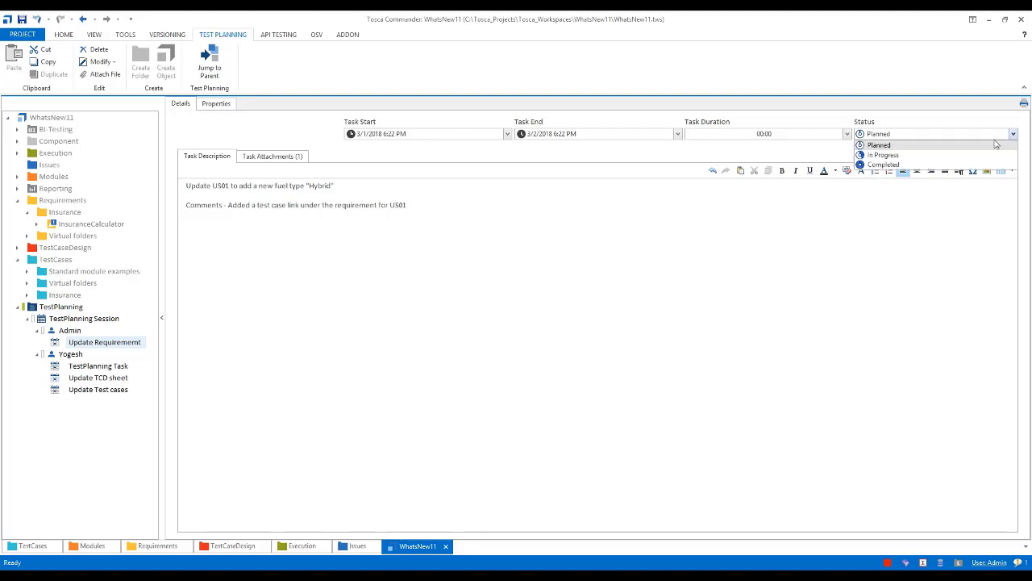
left_click(904, 165)
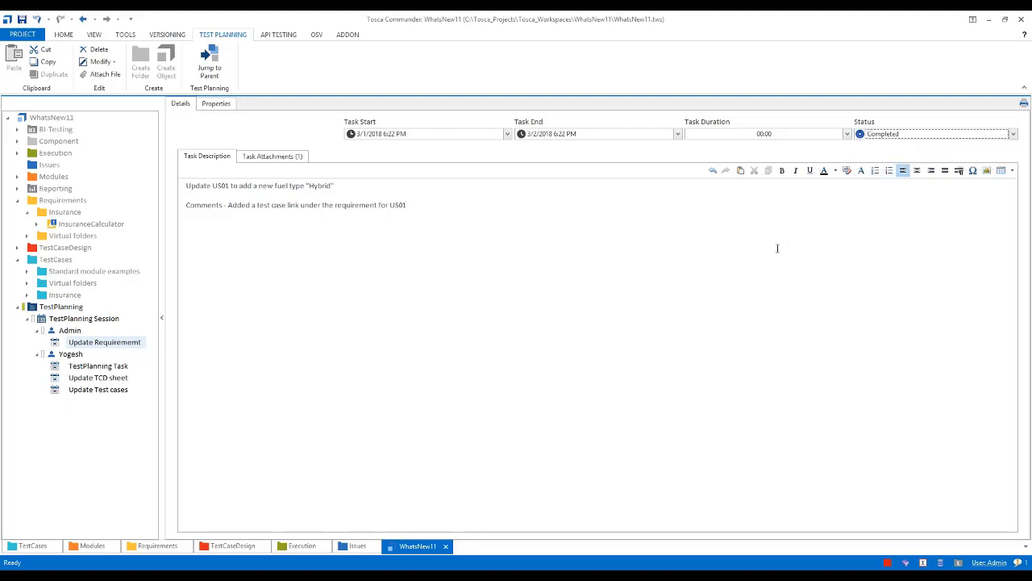
left_click(776, 246)
Check in all changes with the comment "Created Test planning session and updated the requirement US01"
left_click(31, 203)
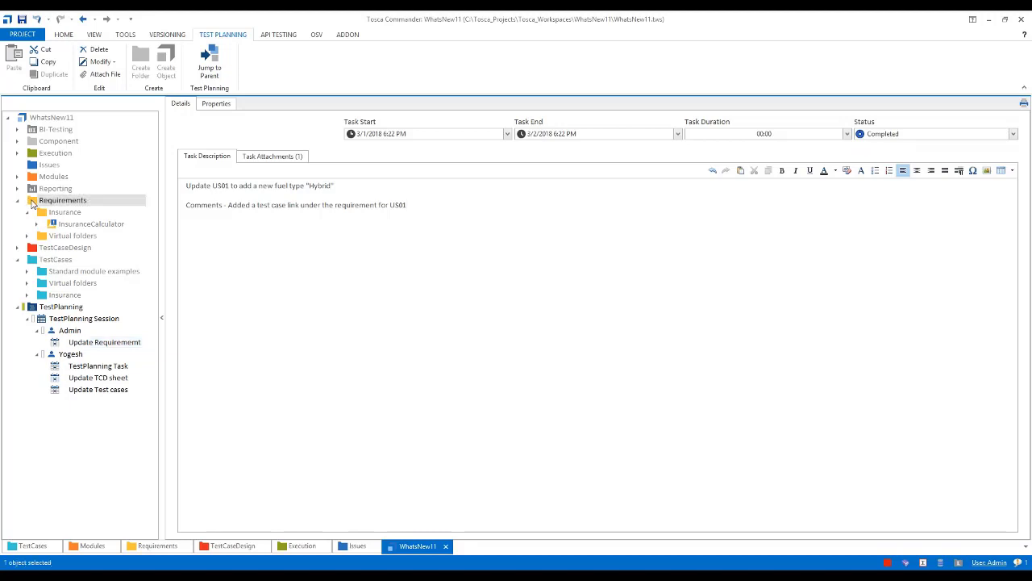
left_click(64, 35)
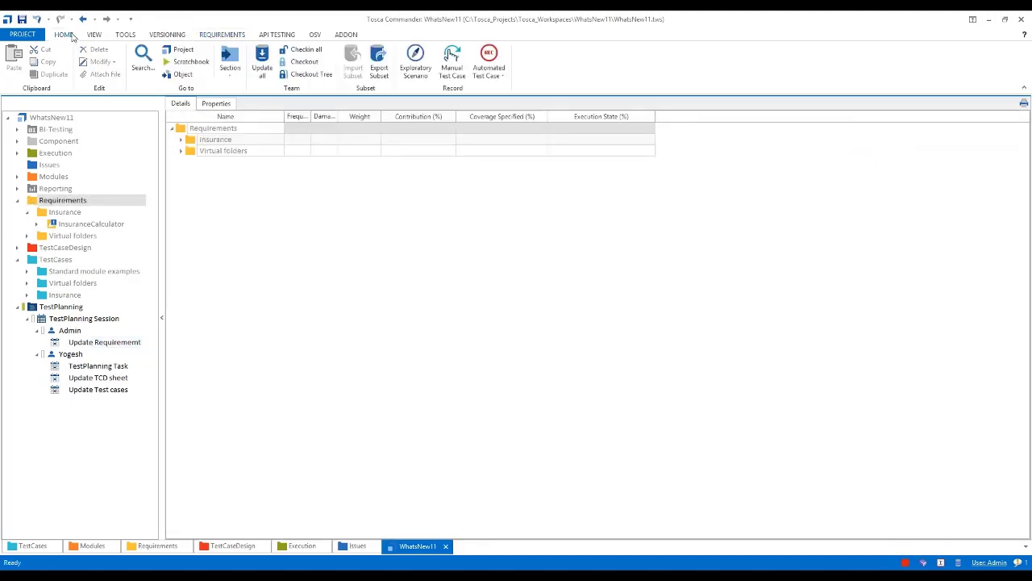
left_click(300, 49)
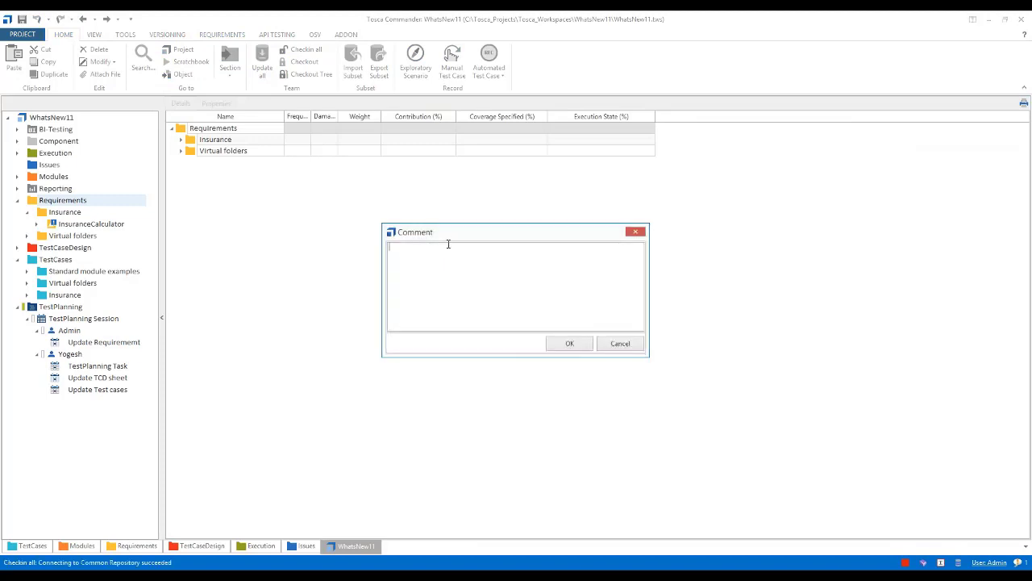
type("Created Test planning session and upda")
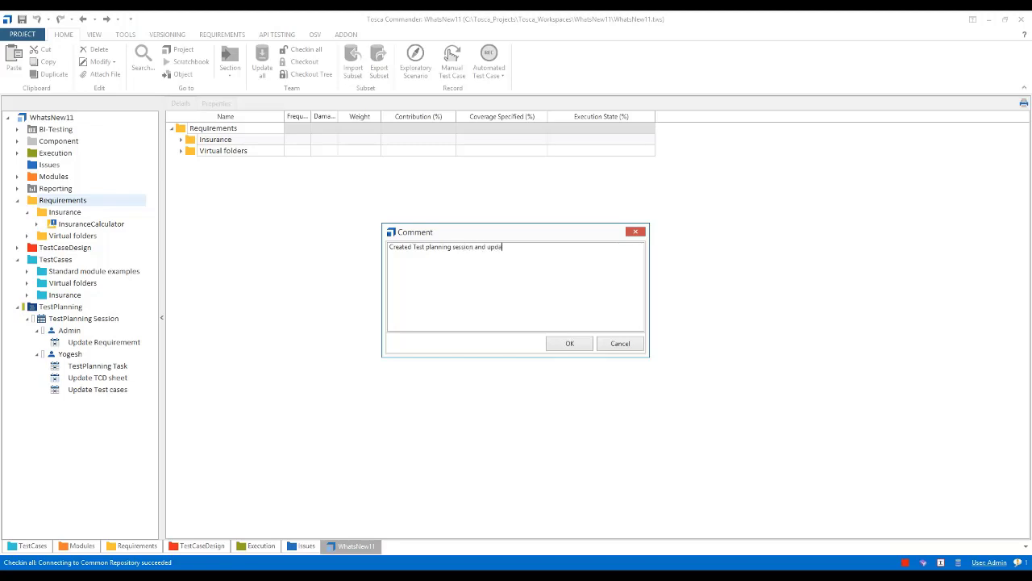
type("ted the requirement US01")
left_click(569, 343)
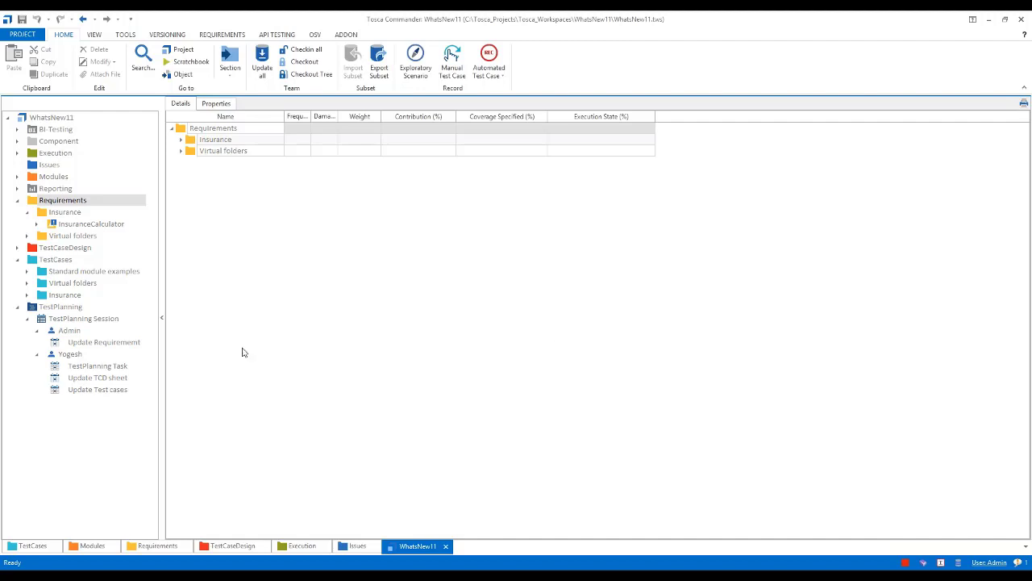
Review the TestPlanning Session's progress and the status of each of its tasks in the TestPlanning overview
left_click(17, 200)
left_click(42, 287)
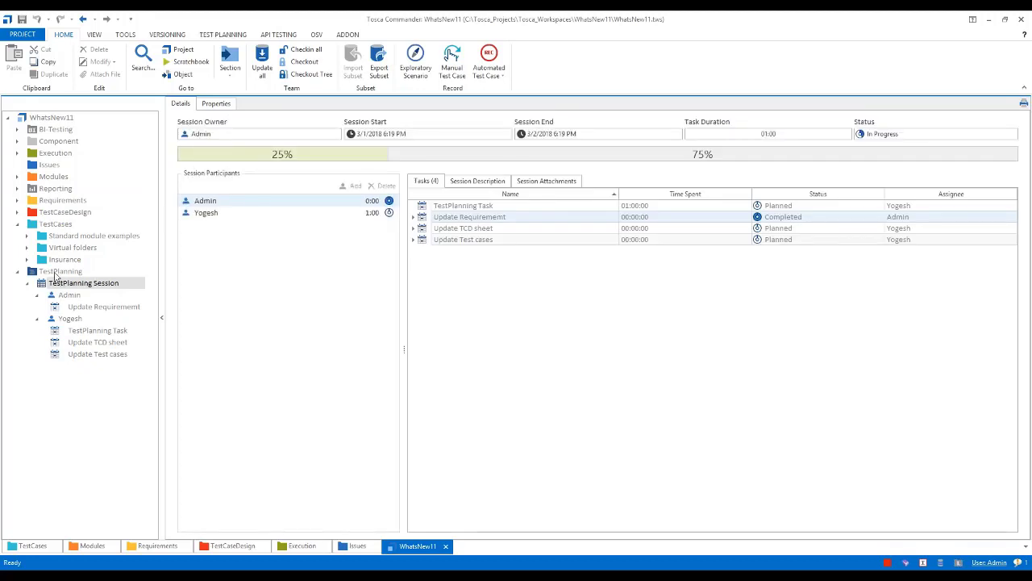
left_click(55, 274)
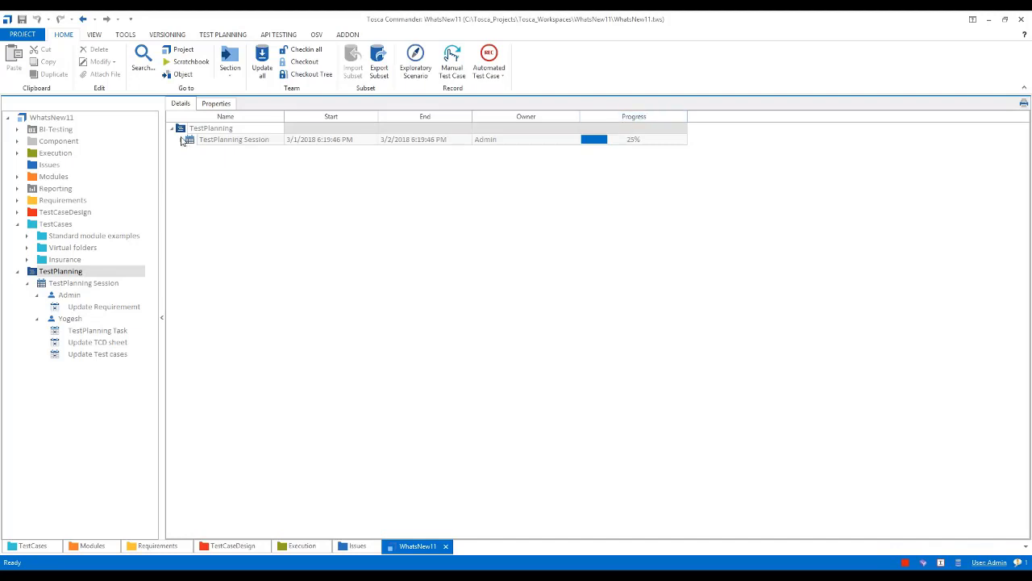
left_click(182, 140)
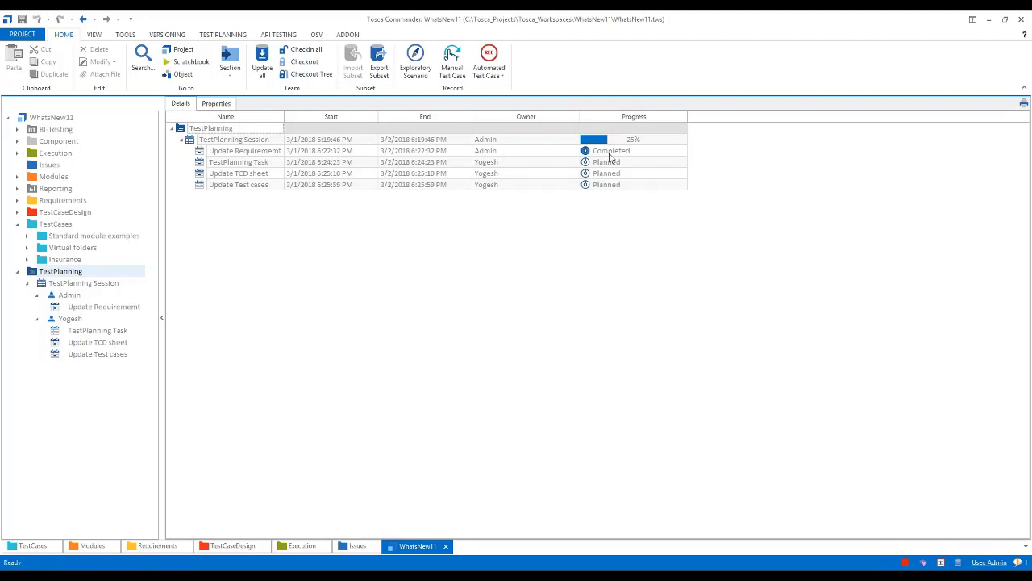
left_click(192, 142)
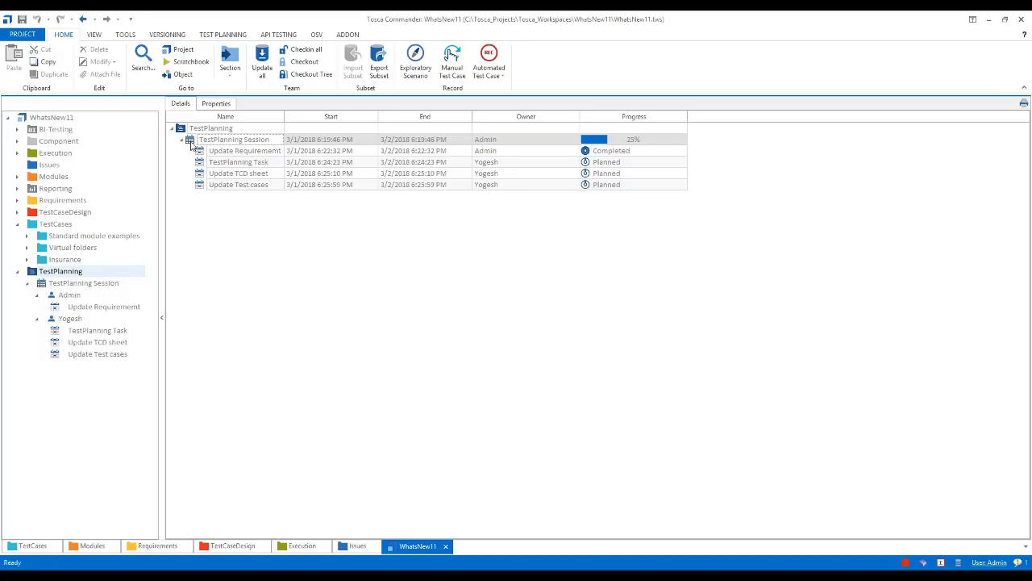
Switch to the second participant's Tosca Commander workspace, open its TestPlanning section and update all objects from the common repository
mouse_move(375, 562)
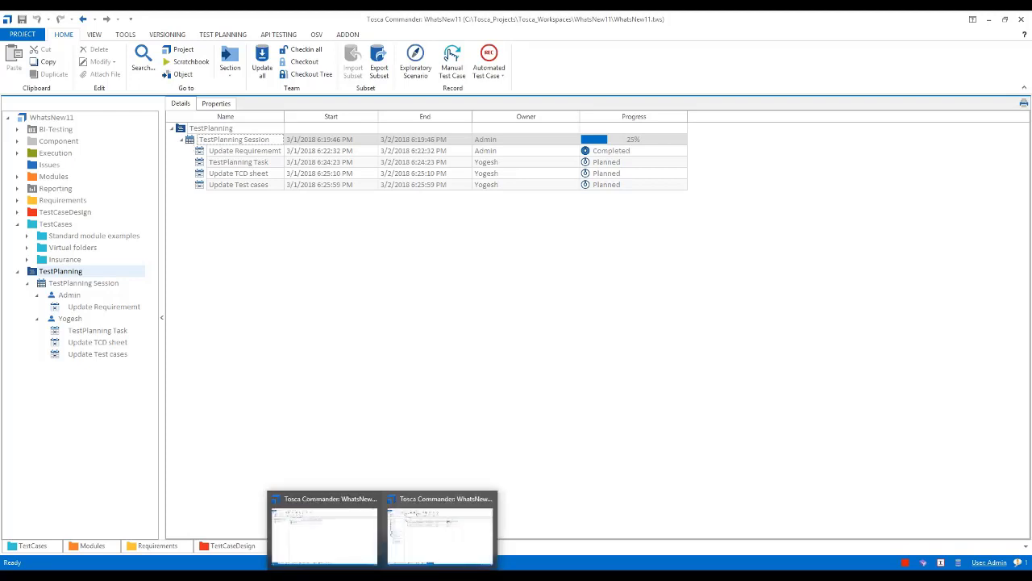
left_click(434, 548)
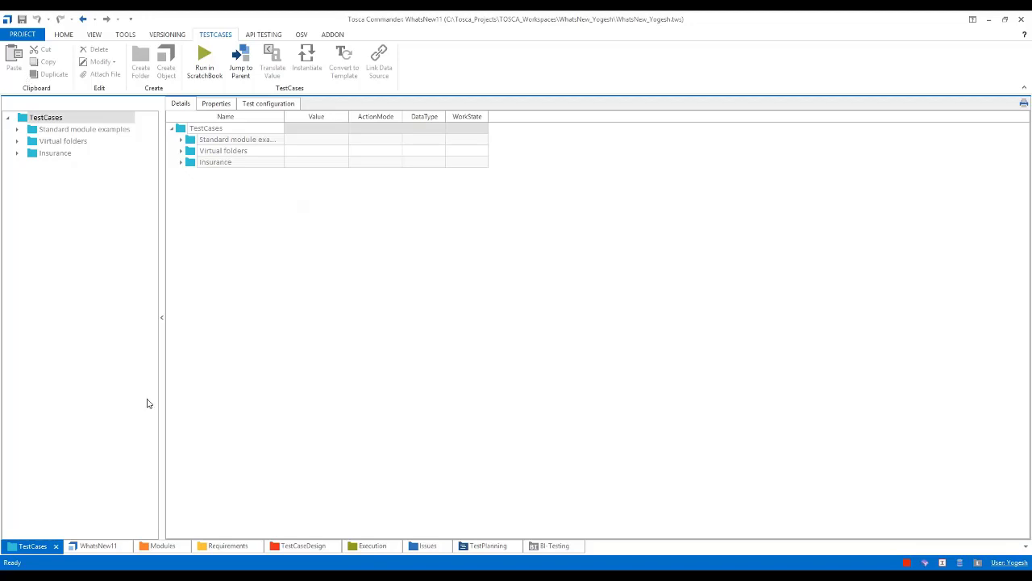
left_click(483, 546)
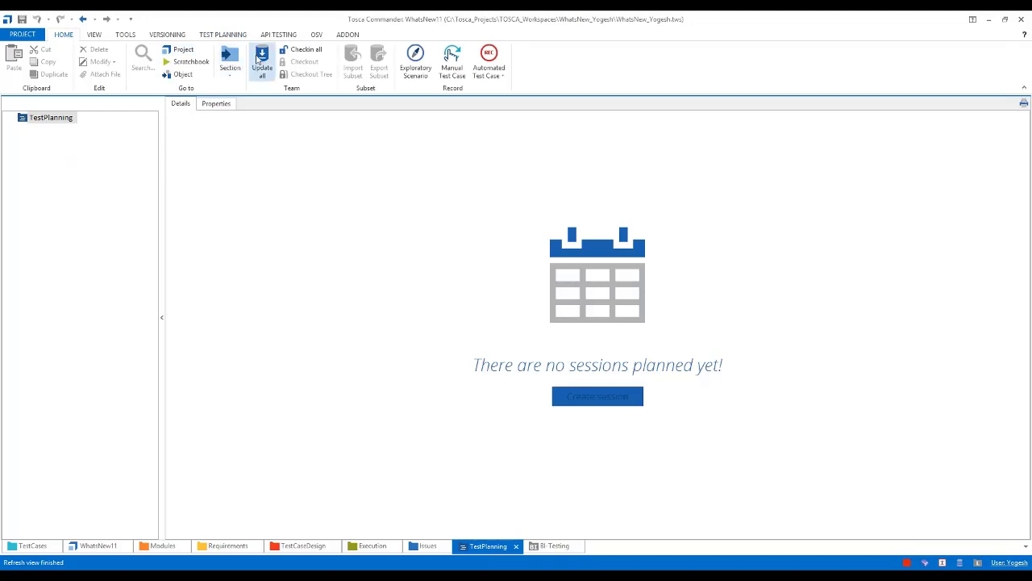
left_click(262, 61)
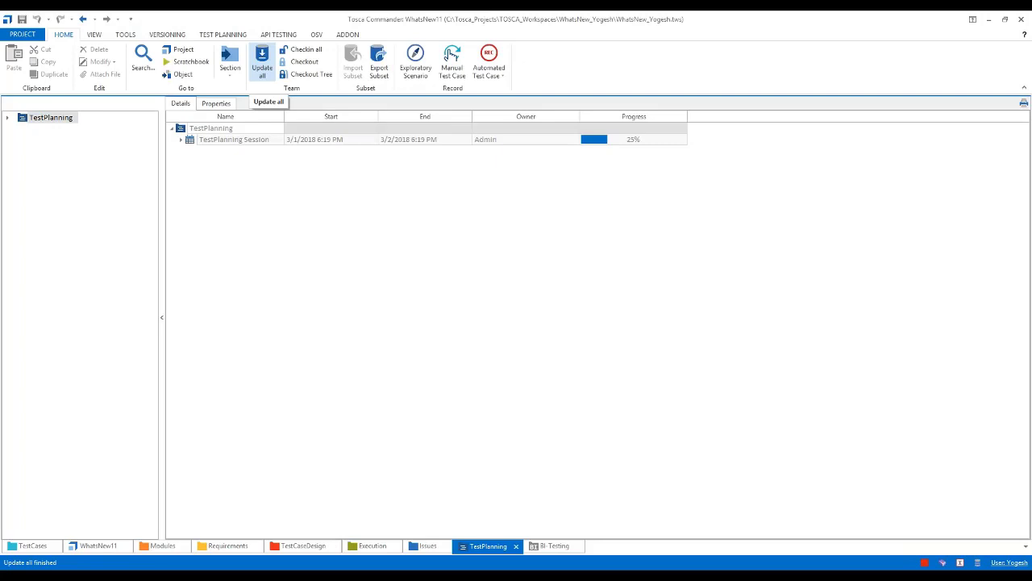
Review the descriptions of the second participant's TestPlanning Task, Update TCD sheet and Update Test cases, and return to the TestPlanning overview
left_click(8, 119)
left_click(18, 130)
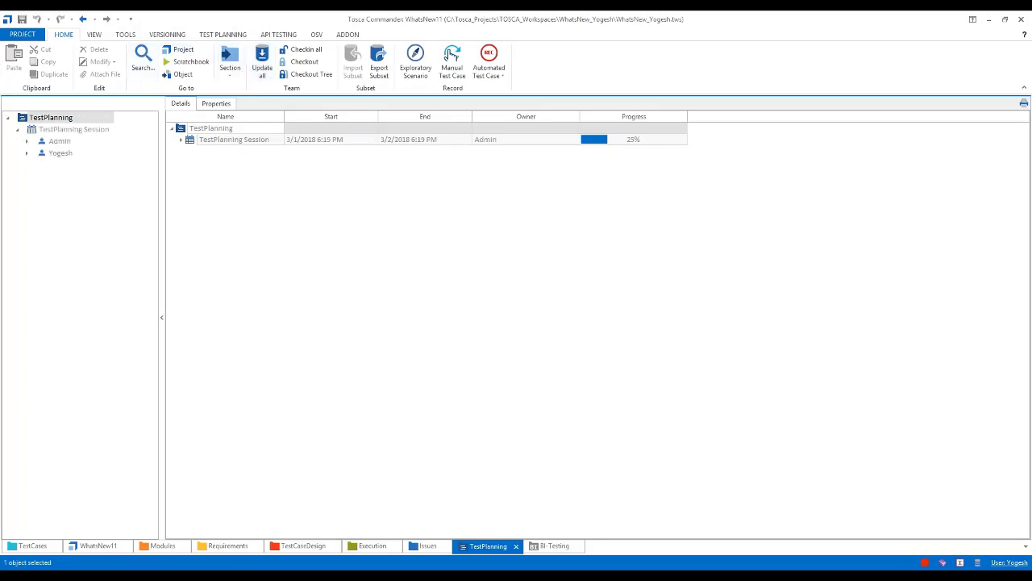
left_click(27, 154)
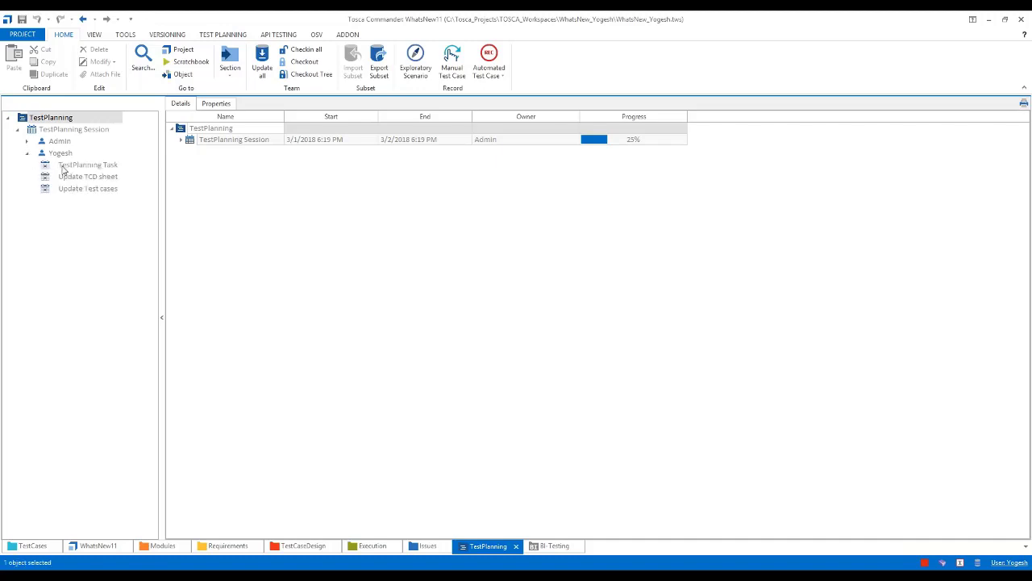
left_click(62, 166)
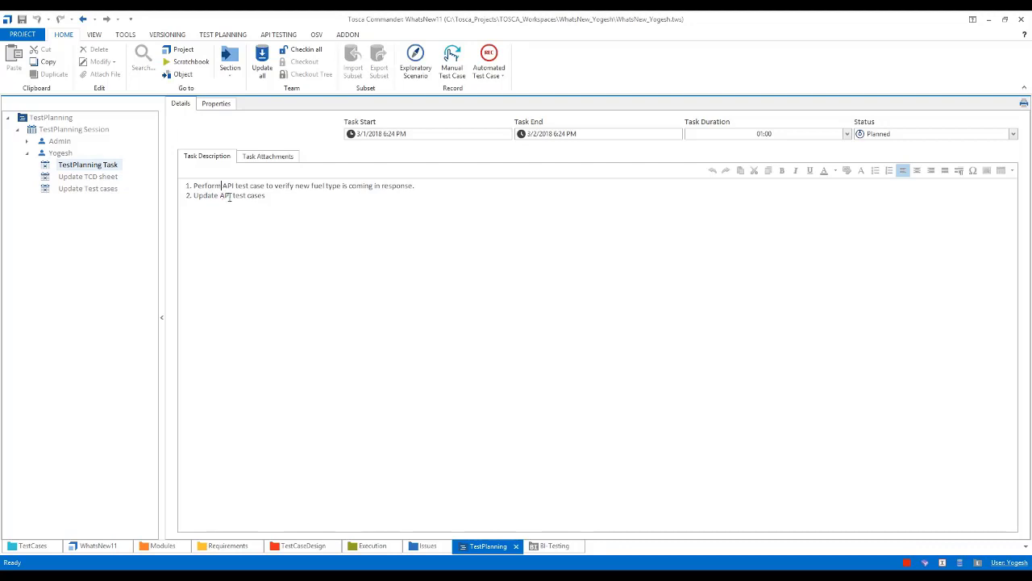
left_click(106, 175)
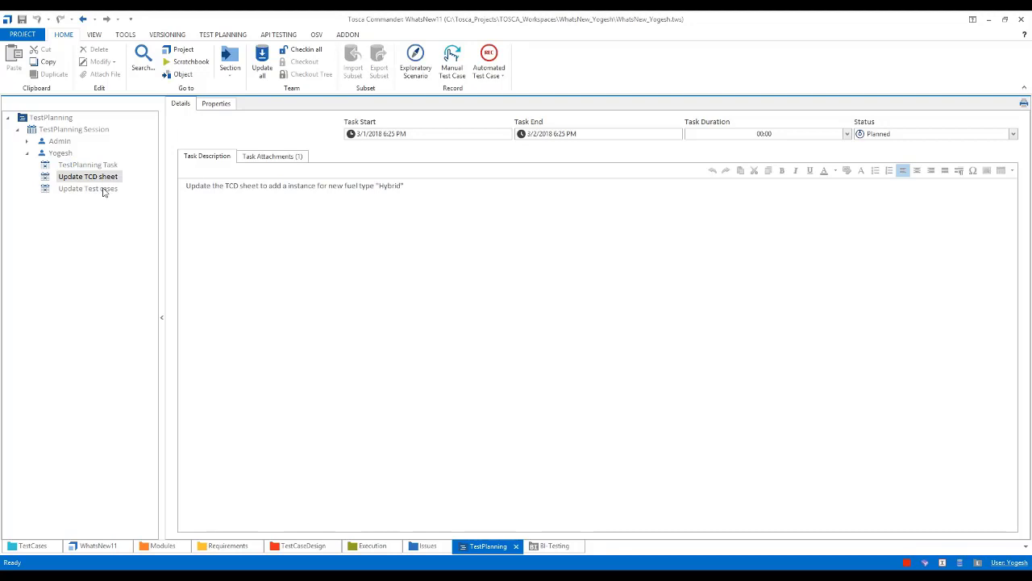
left_click(103, 189)
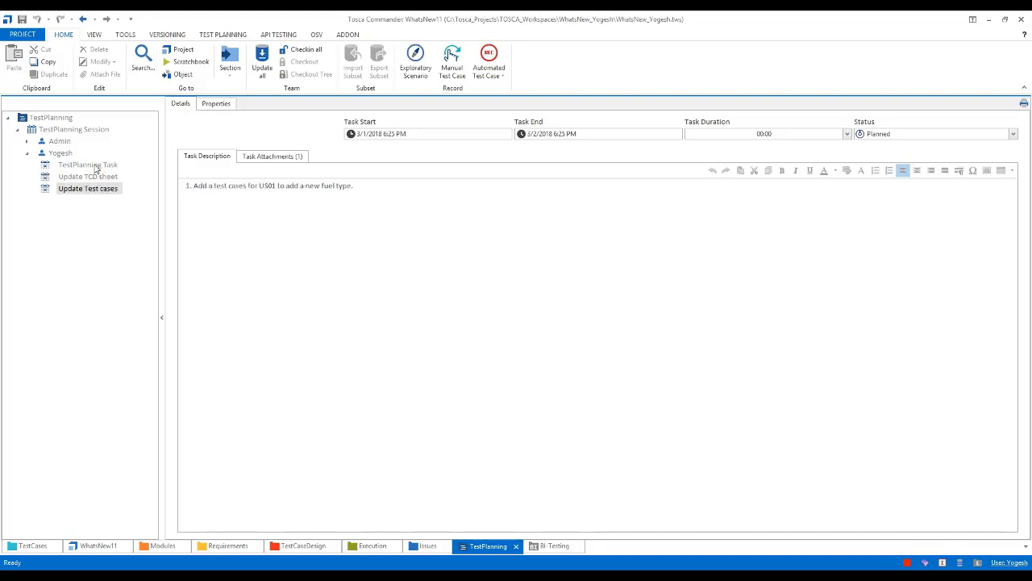
left_click(87, 165)
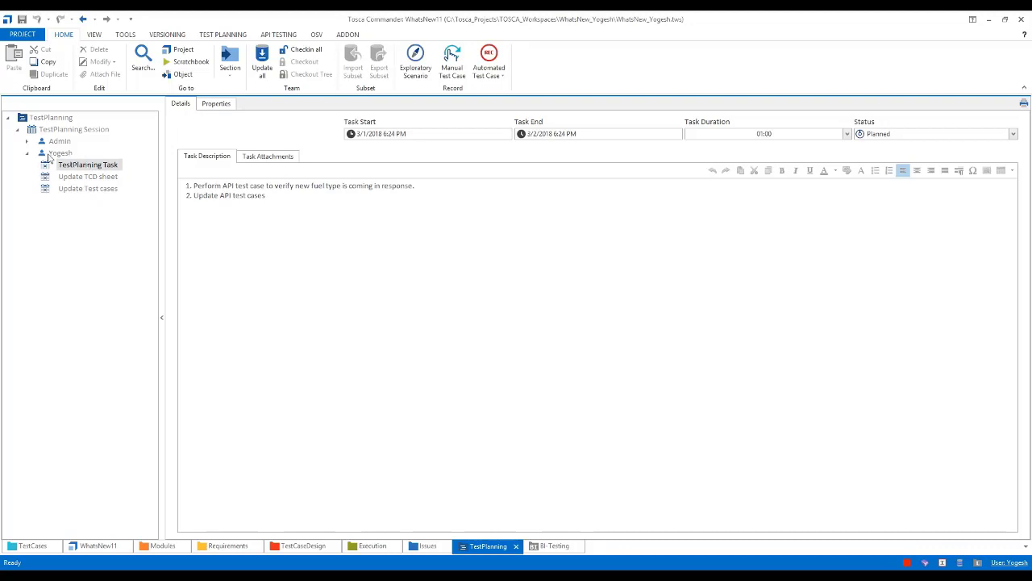
left_click(25, 120)
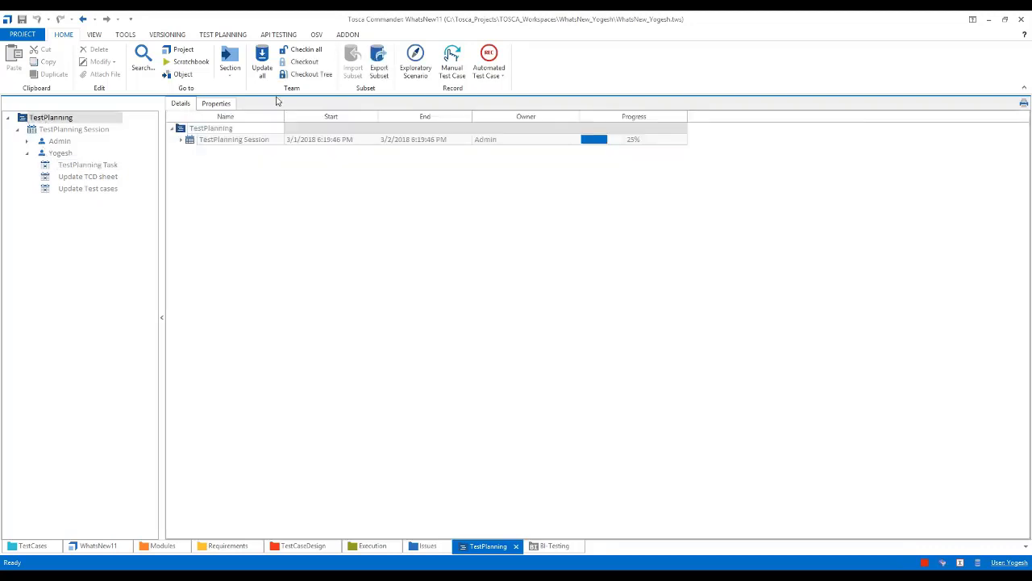
Check out the whole TestPlanning tree and set the second participant's TestPlanning Task status to In Progress
left_click(295, 75)
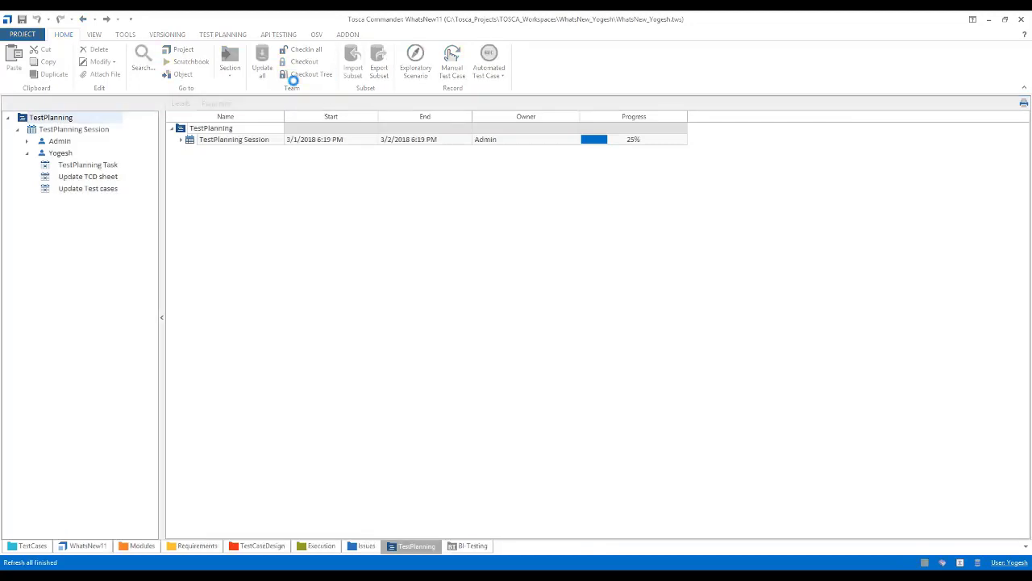
left_click(81, 165)
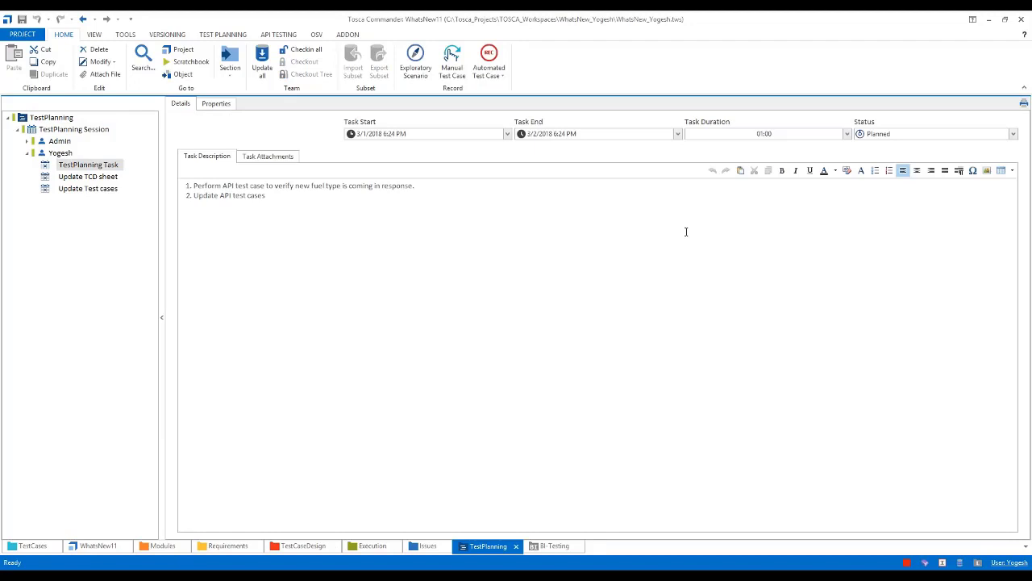
left_click(1012, 134)
left_click(884, 155)
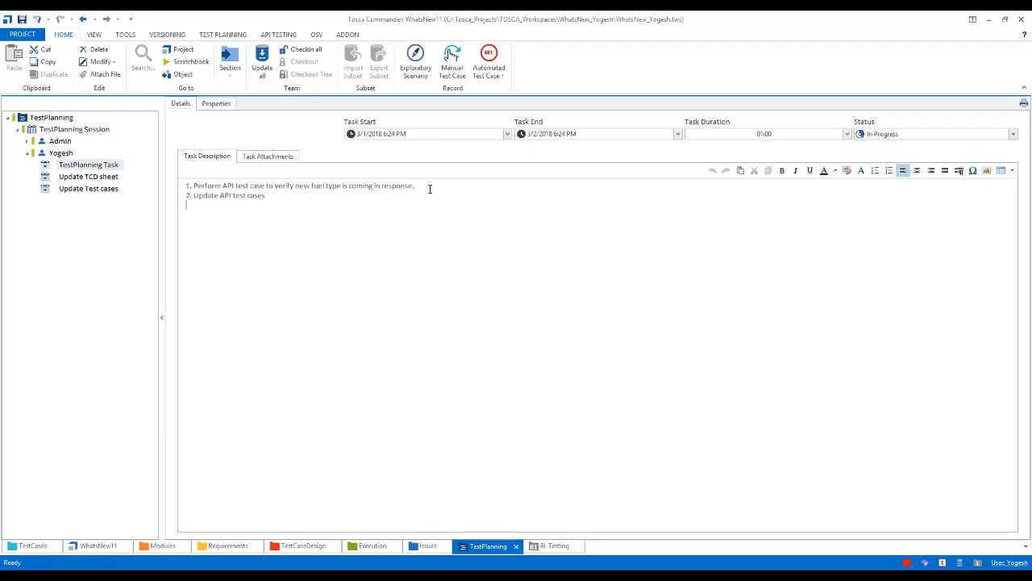
left_click(89, 548)
left_click(30, 142)
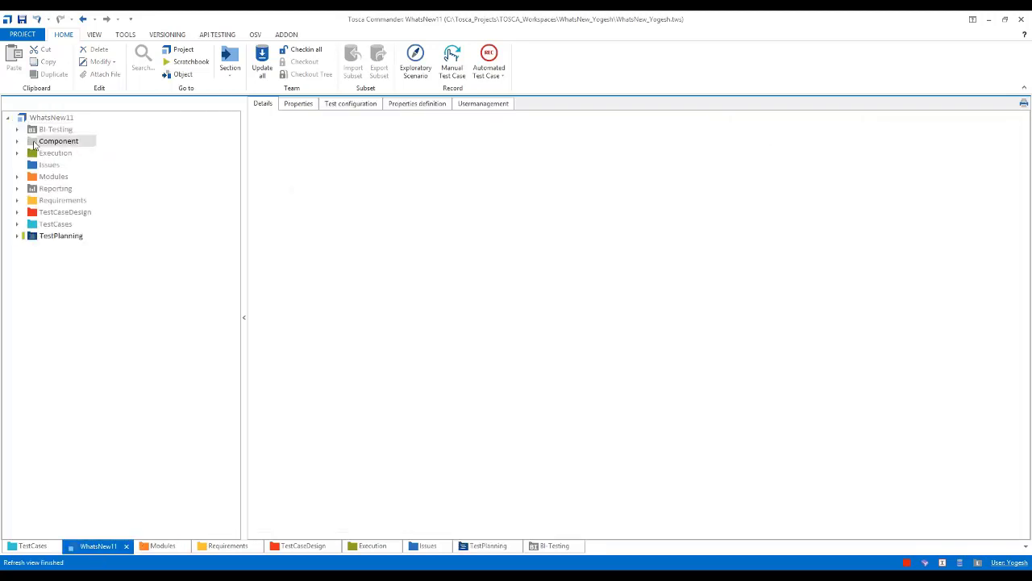
left_click(217, 35)
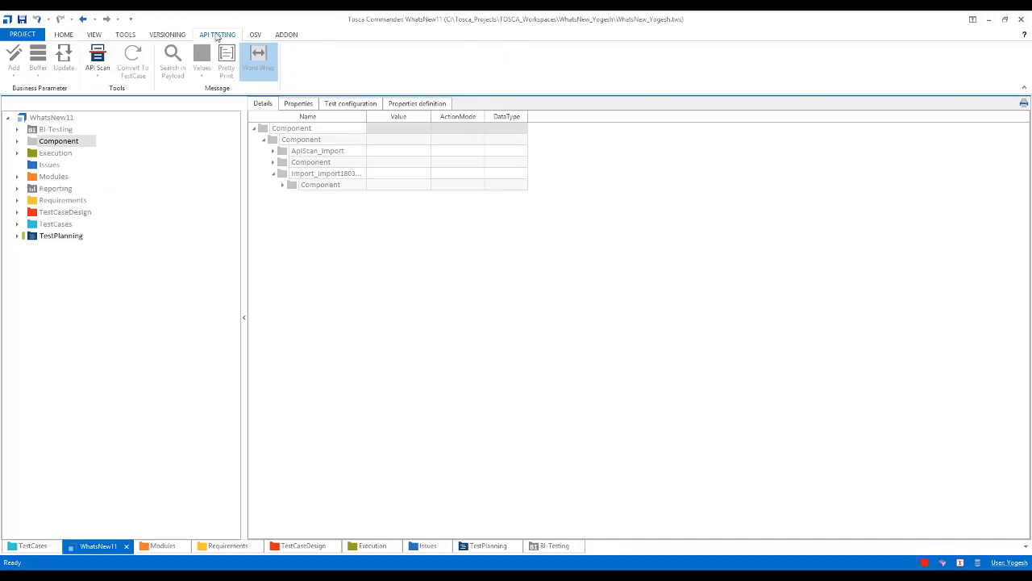
left_click(97, 57)
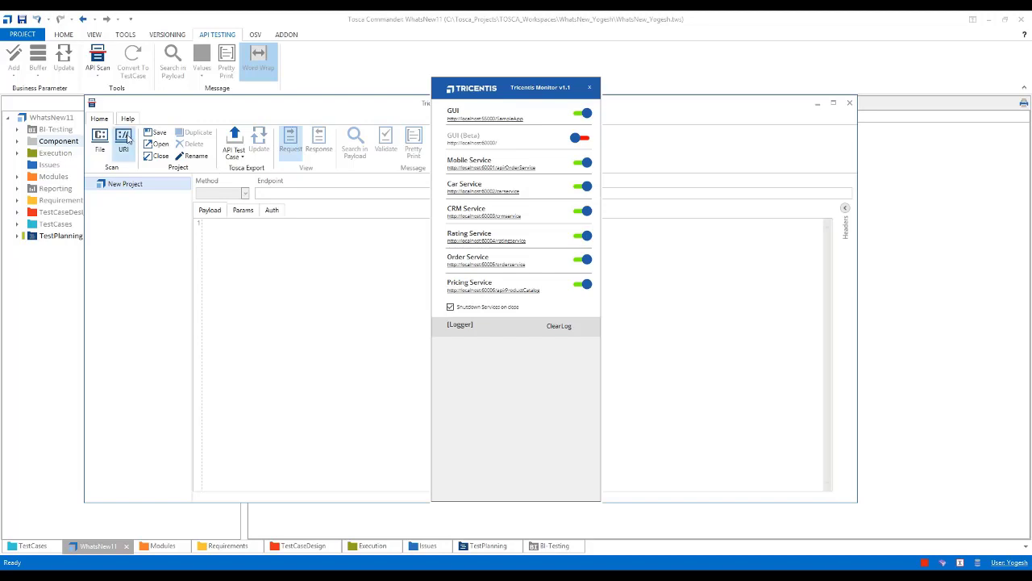
left_click(125, 139)
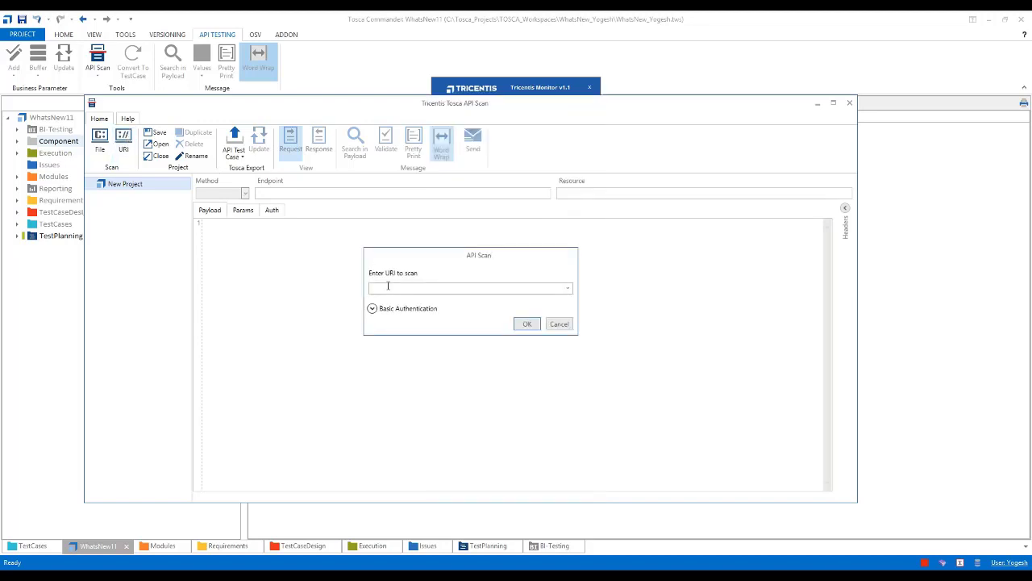
type("https://localhost:60002/carservice")
left_click(524, 325)
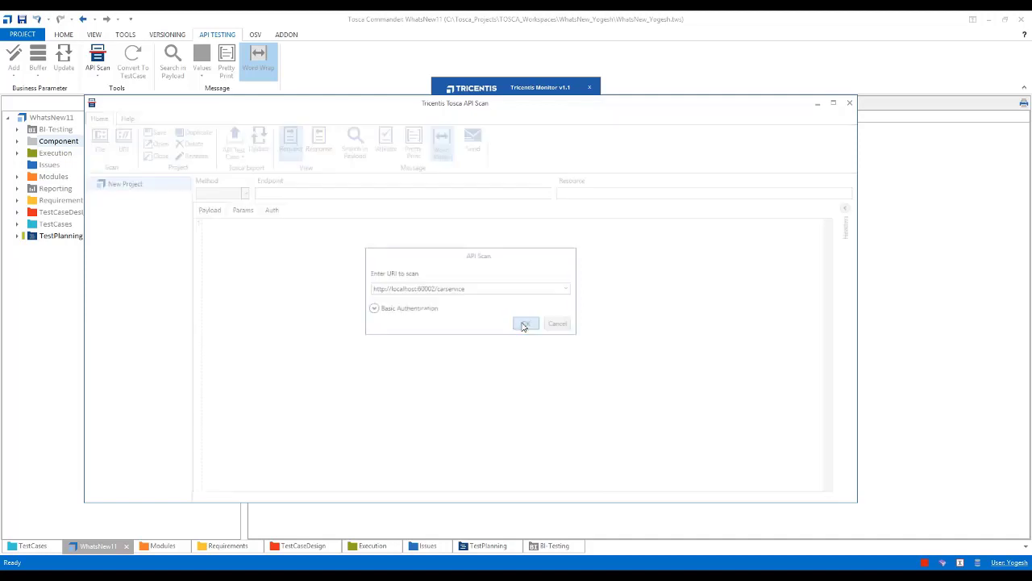
Set the make to BMW in the getCar Example request payload and send the request
left_click(160, 225)
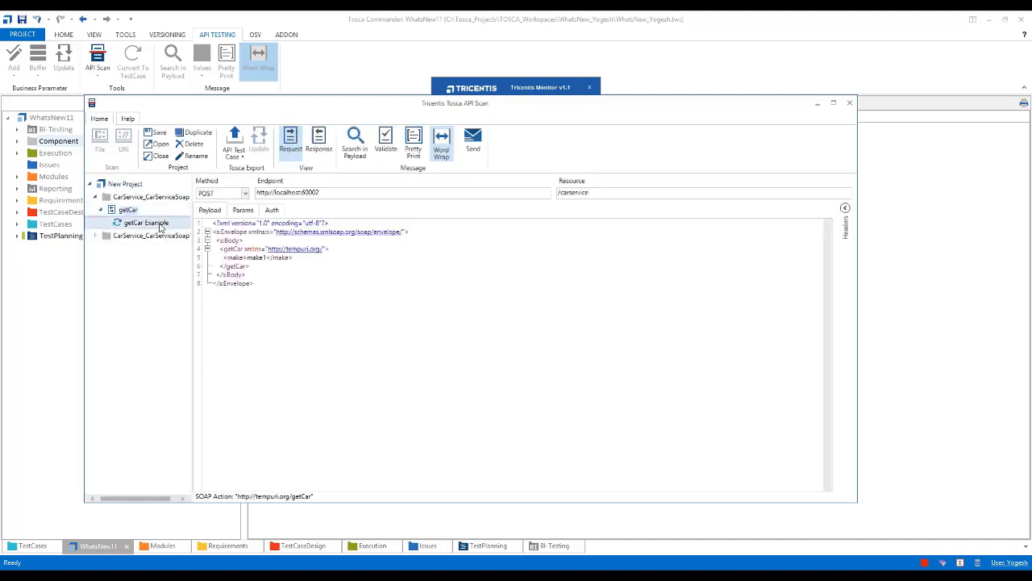
double_click(257, 257)
type("BMW")
left_click(472, 141)
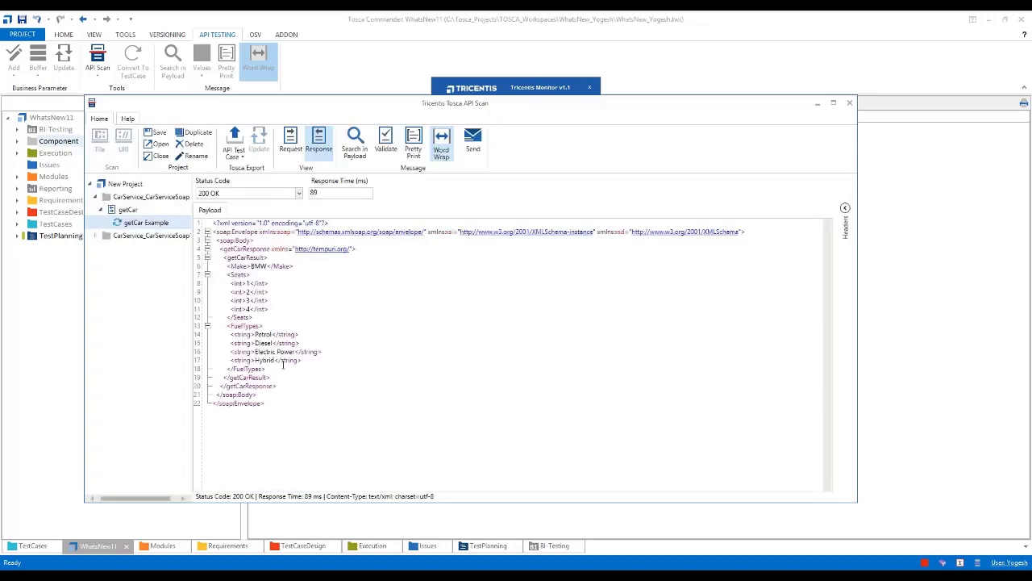
Check the Hybrid entry under FuelTypes in the getCar response and copy the entire response payload
left_click_drag(303, 360, 233, 361)
left_click(331, 371)
left_click_drag(266, 405, 212, 223)
key("ctrl+c")
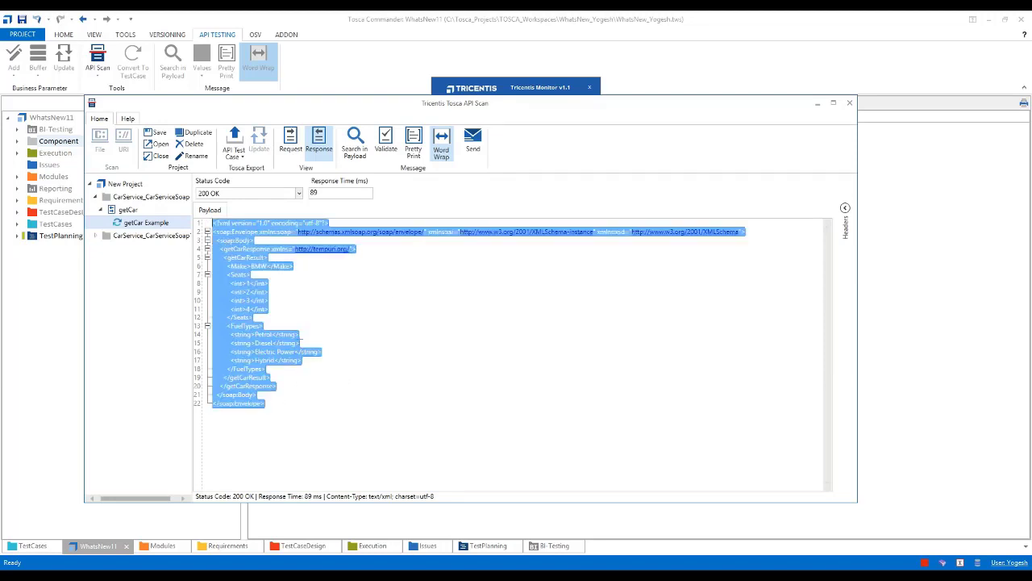
Return to the second participant's workspace, add "Performed API testing, refer the response -" to the TestPlanning Task description and paste the copied response below it
key("alt+Tab")
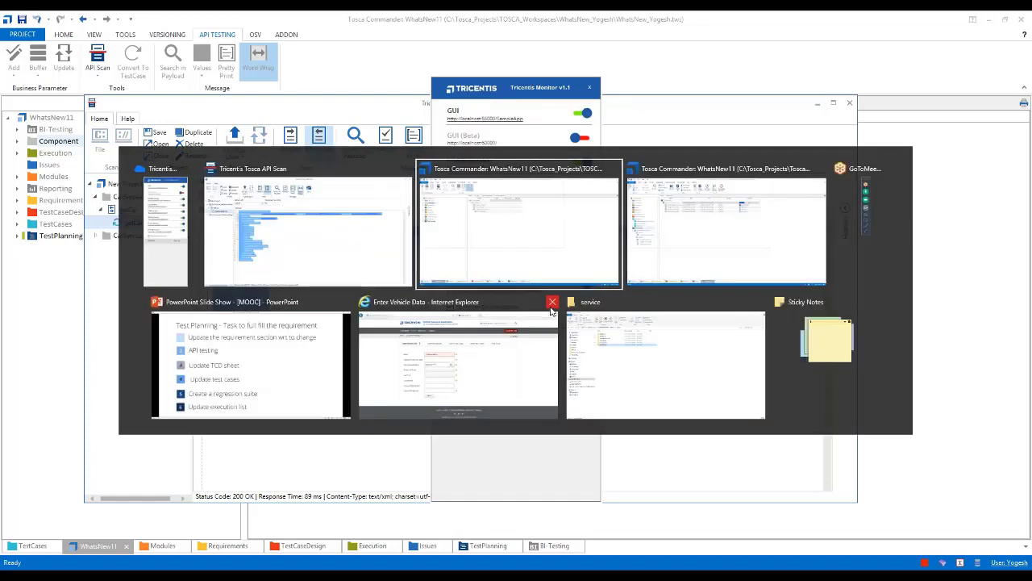
key("Tab")
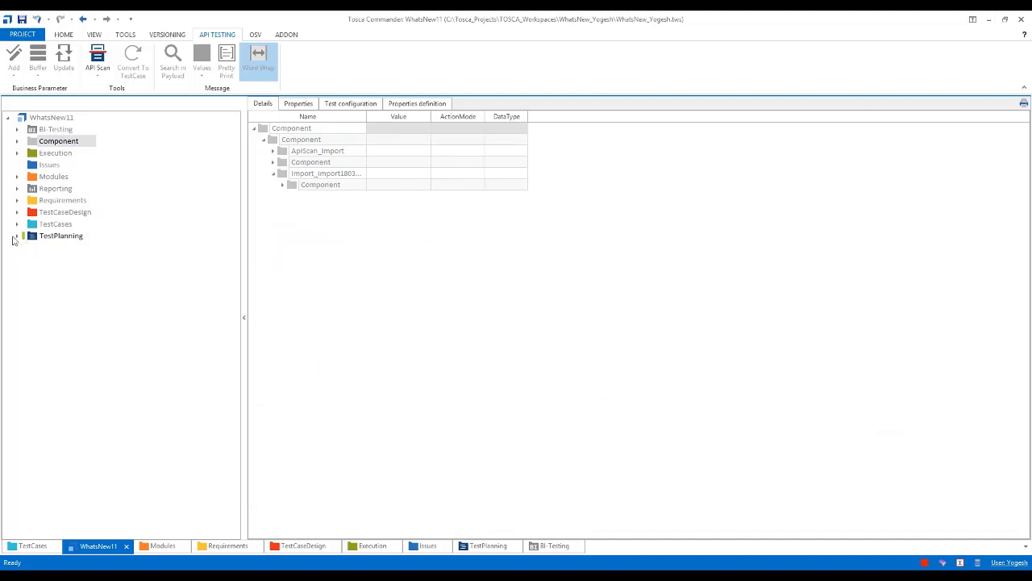
left_click(17, 236)
left_click(28, 248)
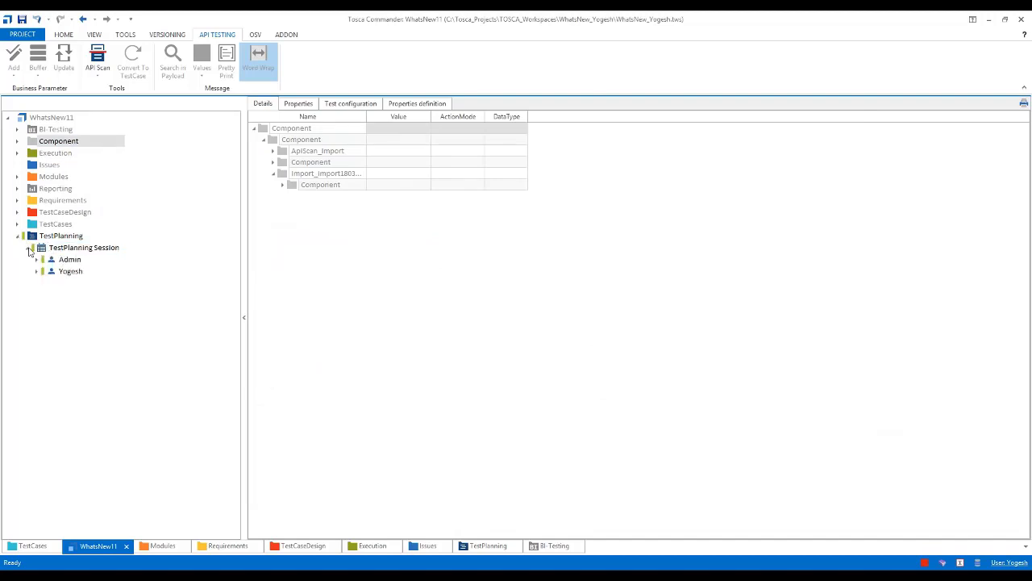
left_click(37, 272)
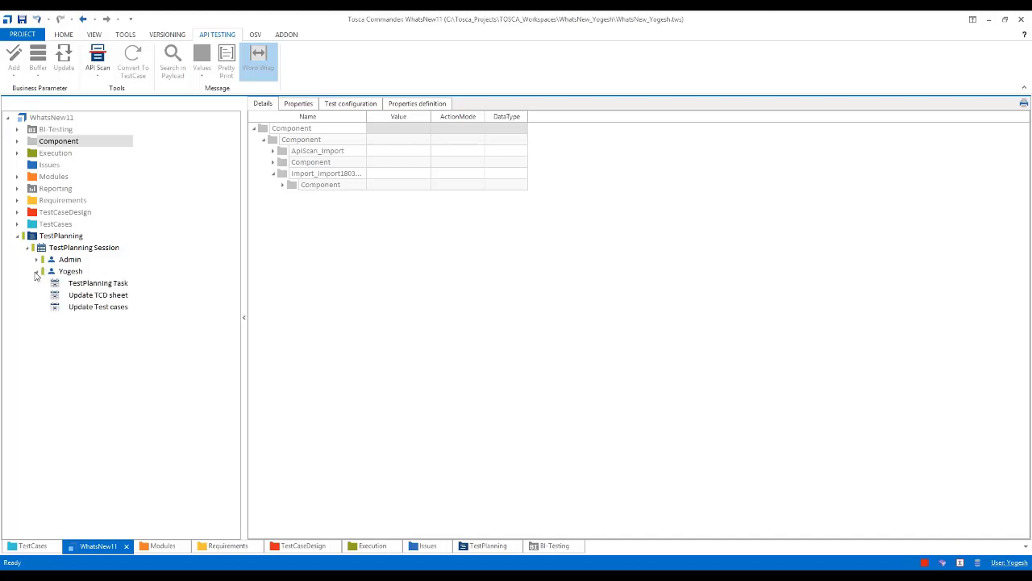
left_click(91, 283)
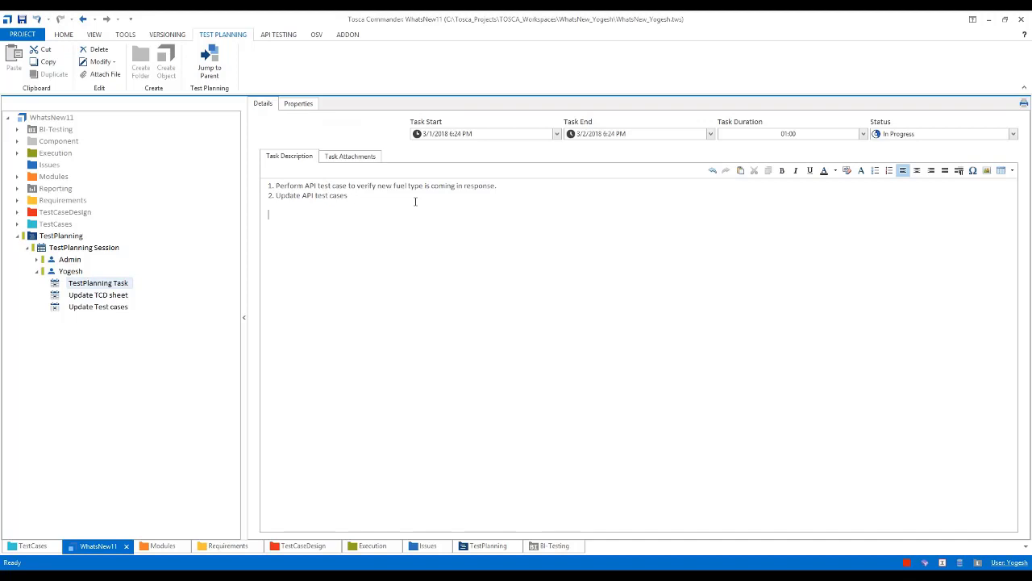
type("Performed API testing,")
type("refer the response")
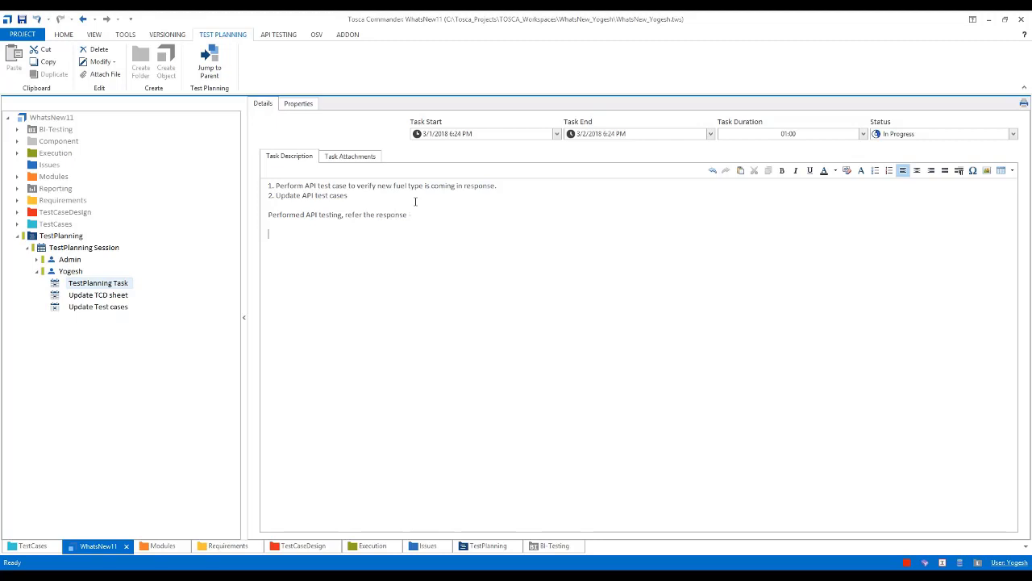
key("ctrl+v")
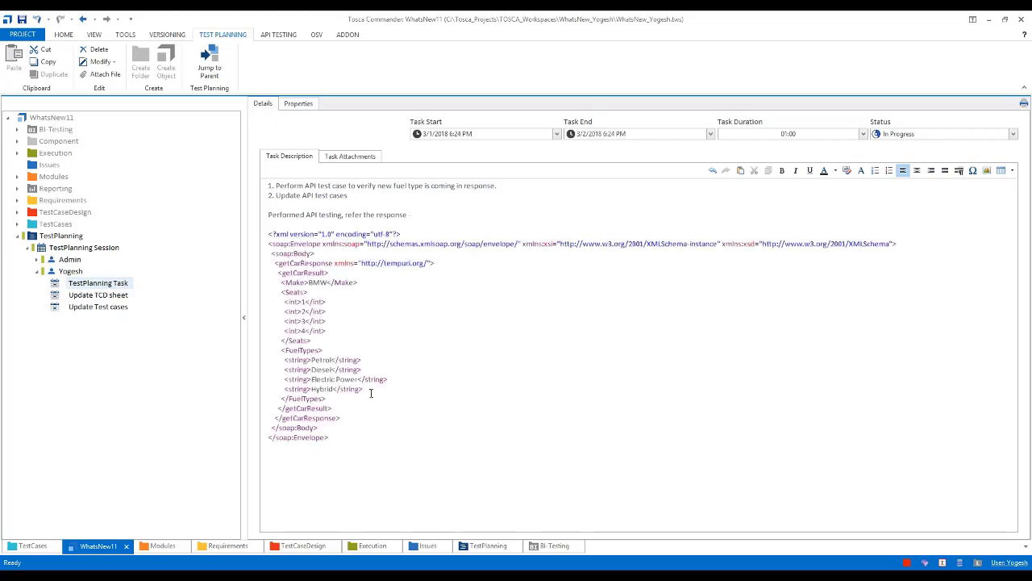
Make the Hybrid string line bold in the pasted response of the task description
left_click_drag(368, 390, 286, 390)
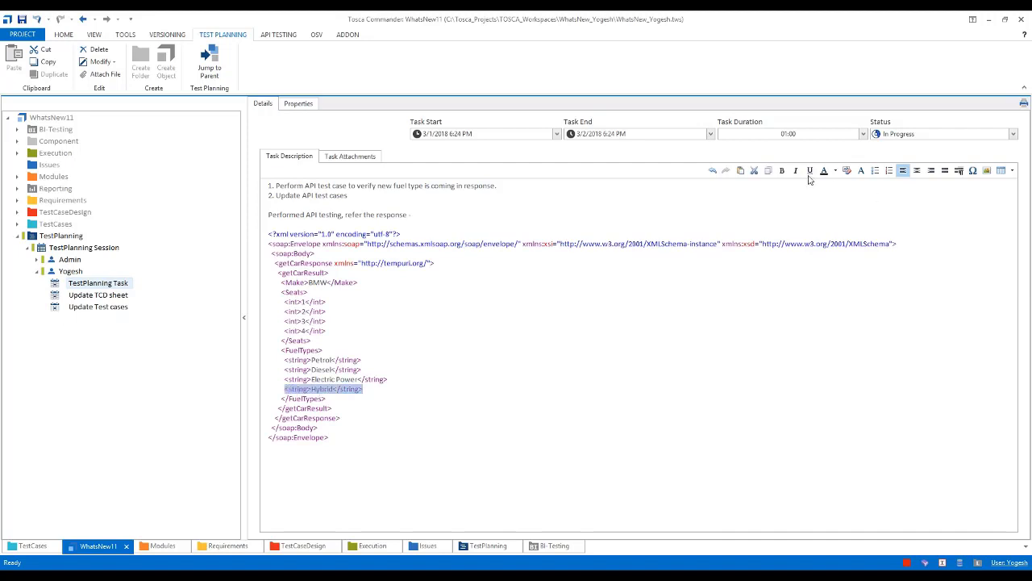
left_click(782, 173)
left_click(397, 396)
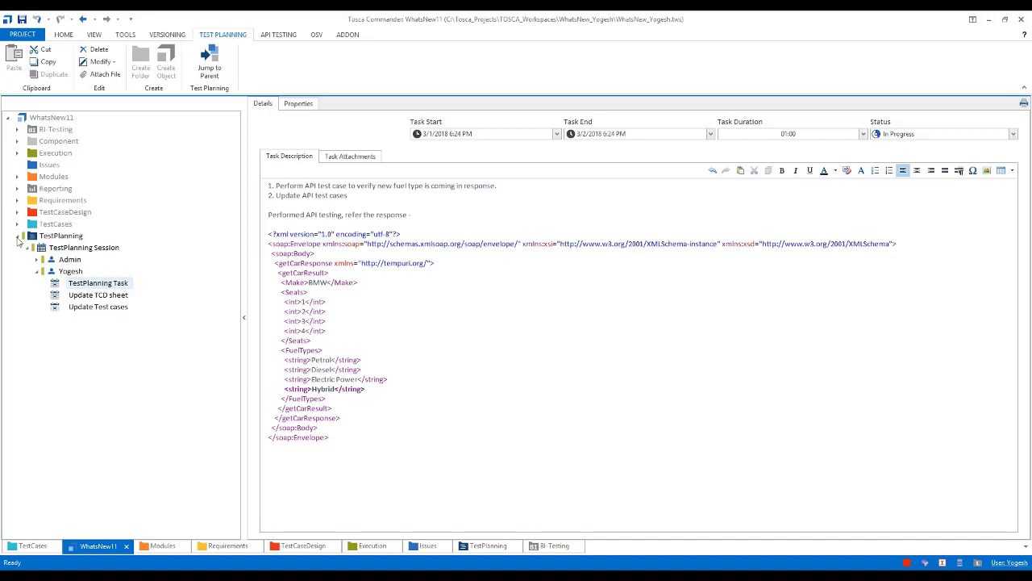
Review the getCar Example template and its instances in the API folder under US 01 Automobile Insurance
left_click(22, 236)
left_click(17, 224)
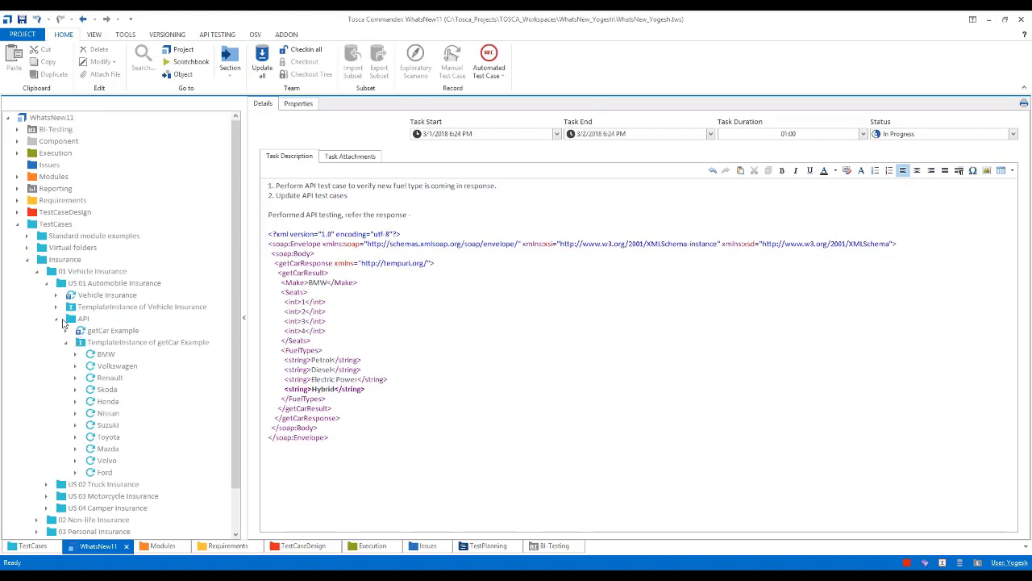
left_click(73, 321)
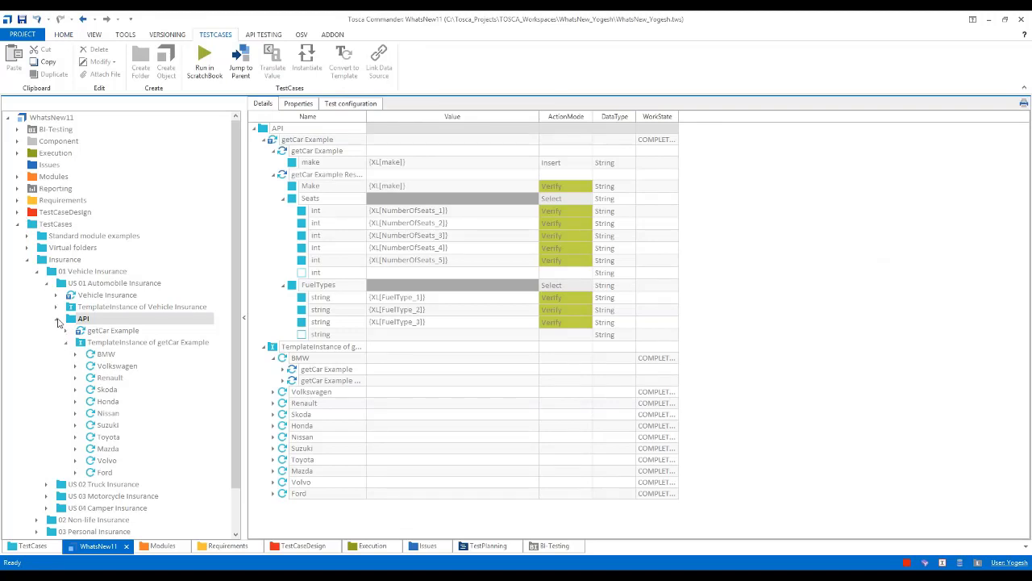
left_click(57, 321)
left_click(27, 260)
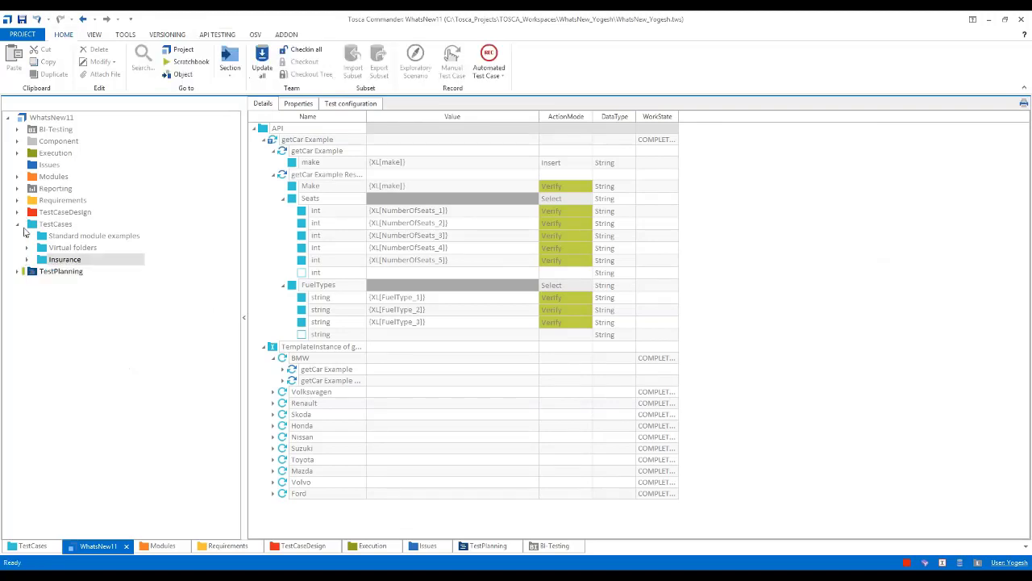
Open the getCar sheet in TestCaseDesign and examine its fuel type attributes and the instances of the FuelType class
left_click(17, 212)
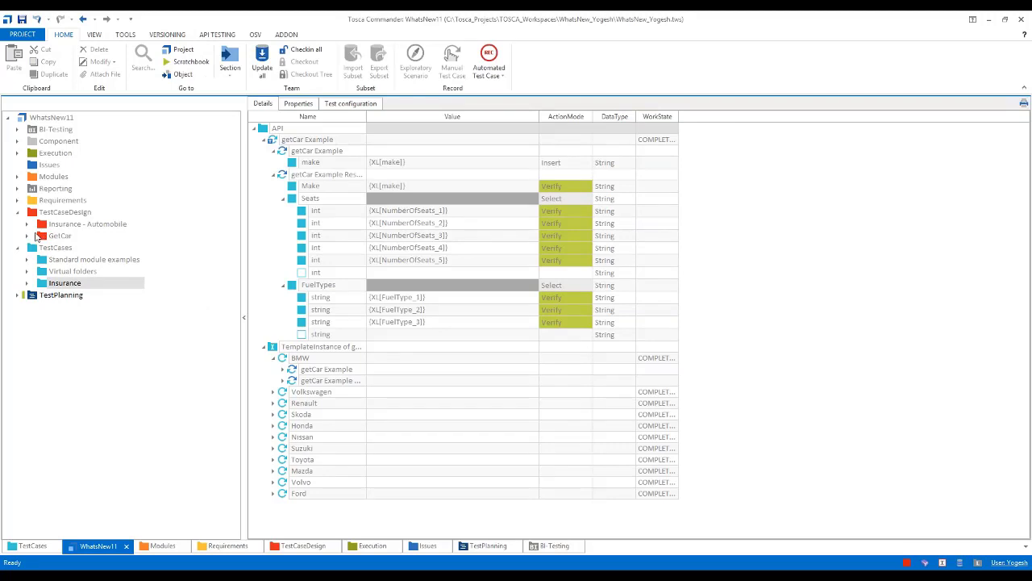
left_click(26, 236)
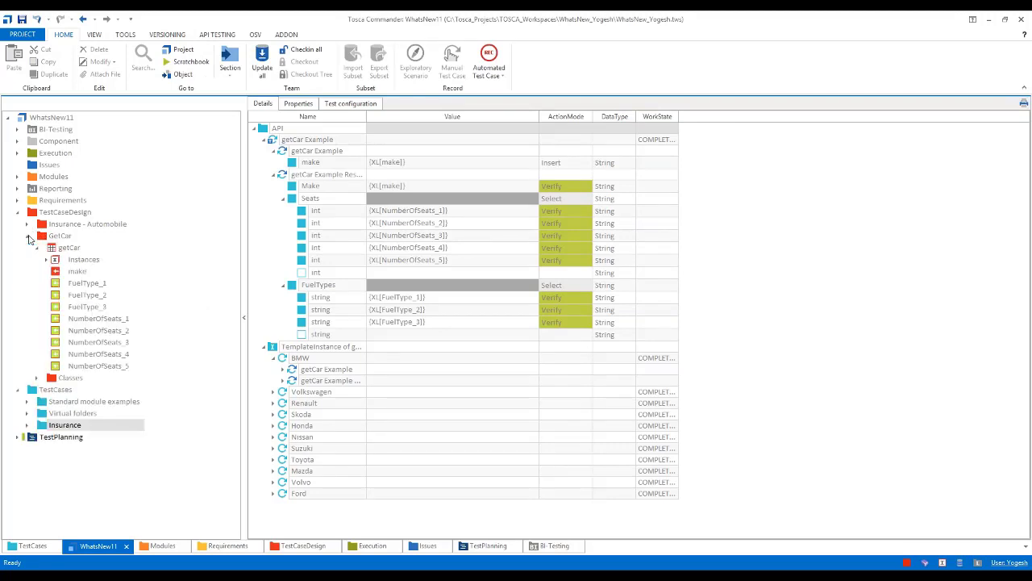
left_click(56, 248)
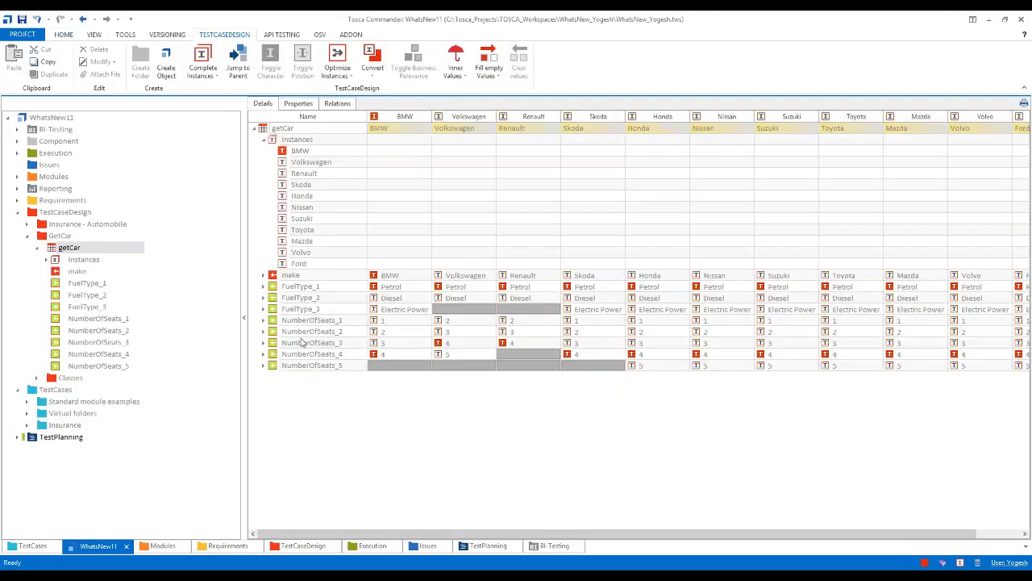
left_click(263, 142)
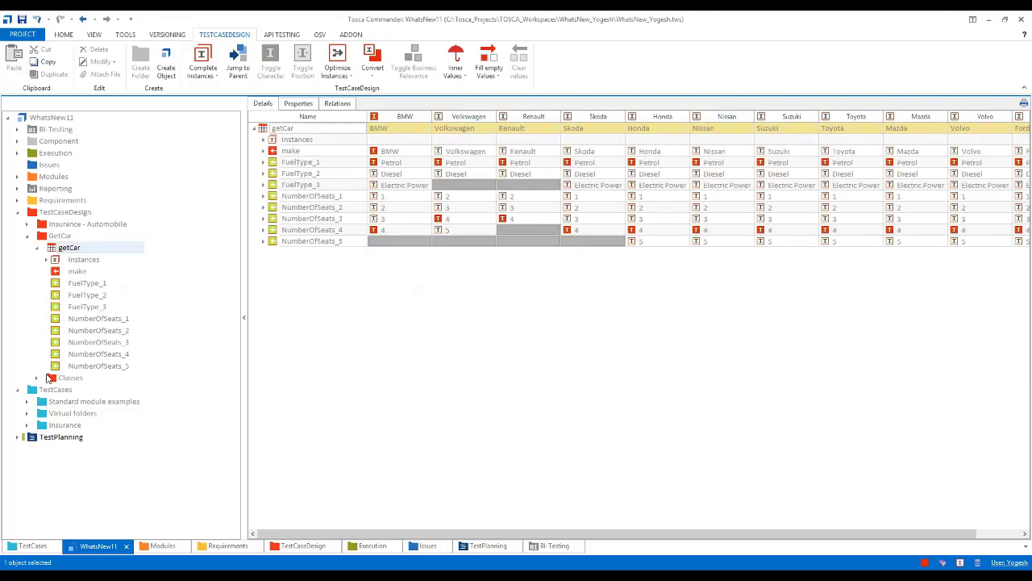
left_click(37, 378)
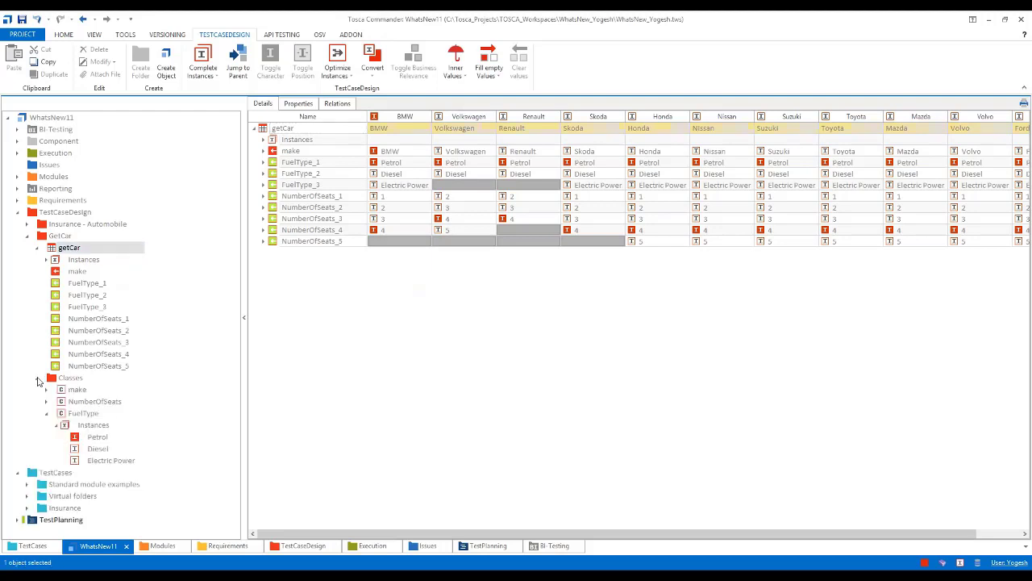
Check out the whole TestCaseDesign tree so the FuelType class can be edited
left_click(67, 429)
key("ctrl+n")
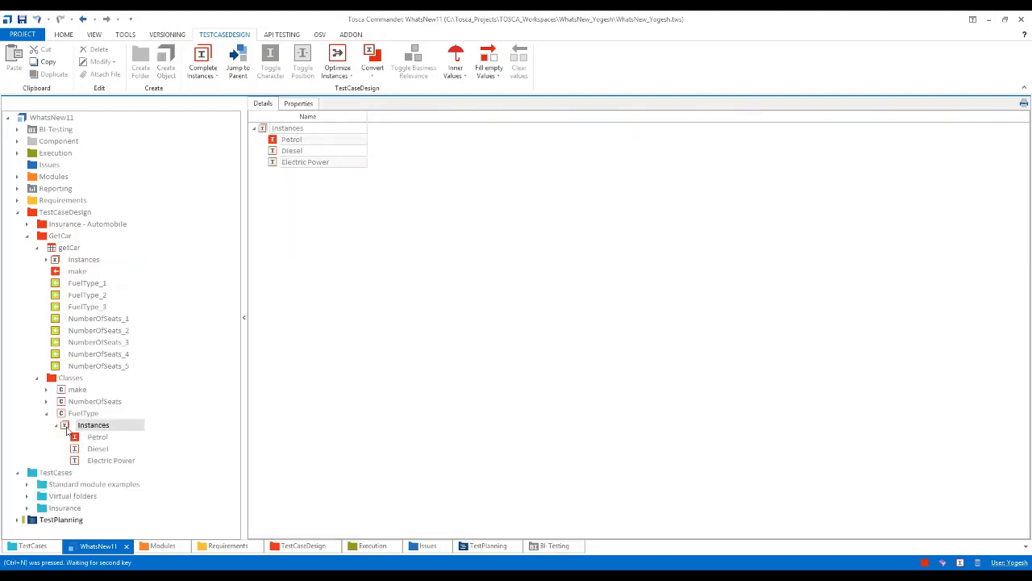
left_click(33, 213)
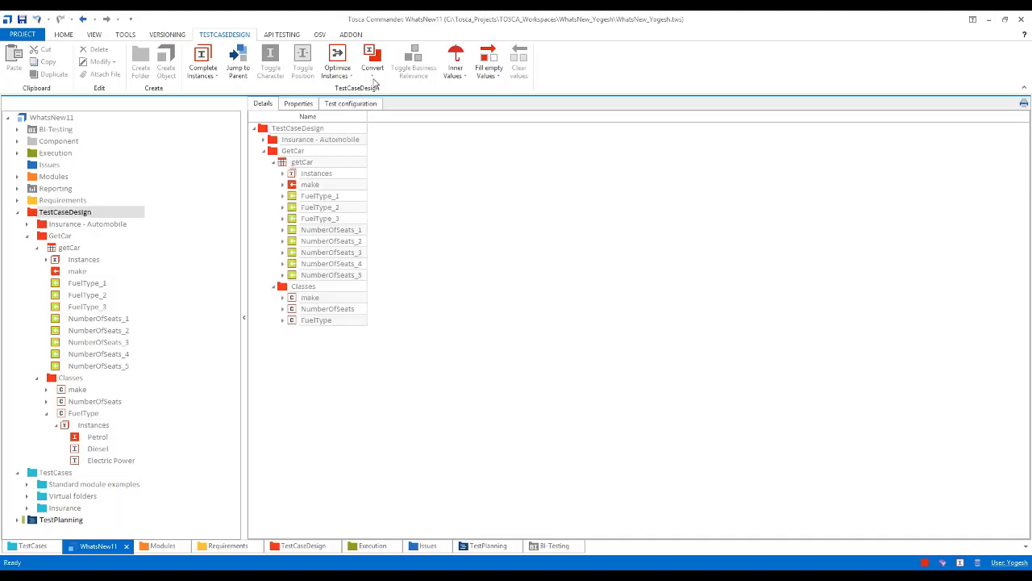
left_click(63, 35)
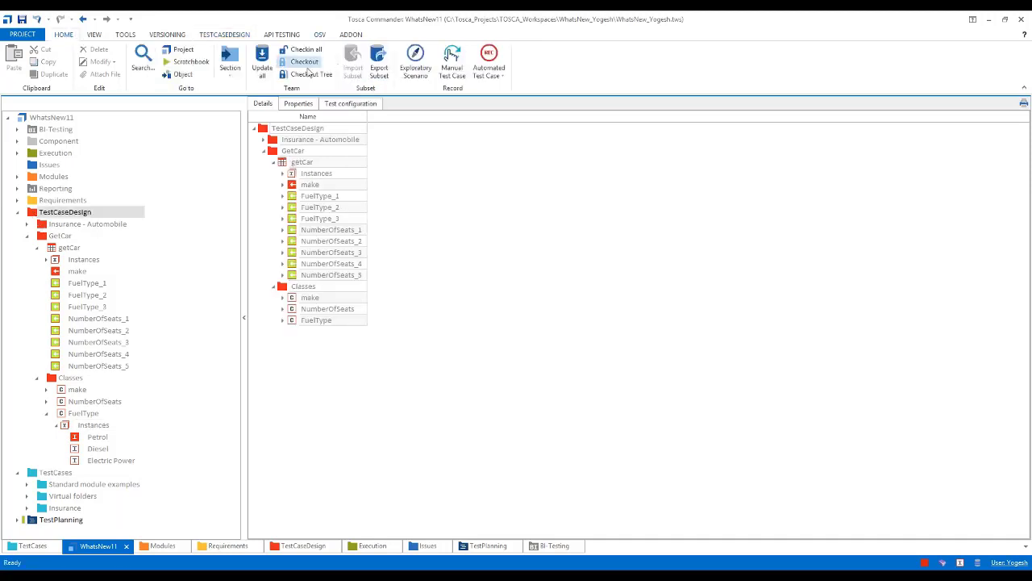
left_click(307, 74)
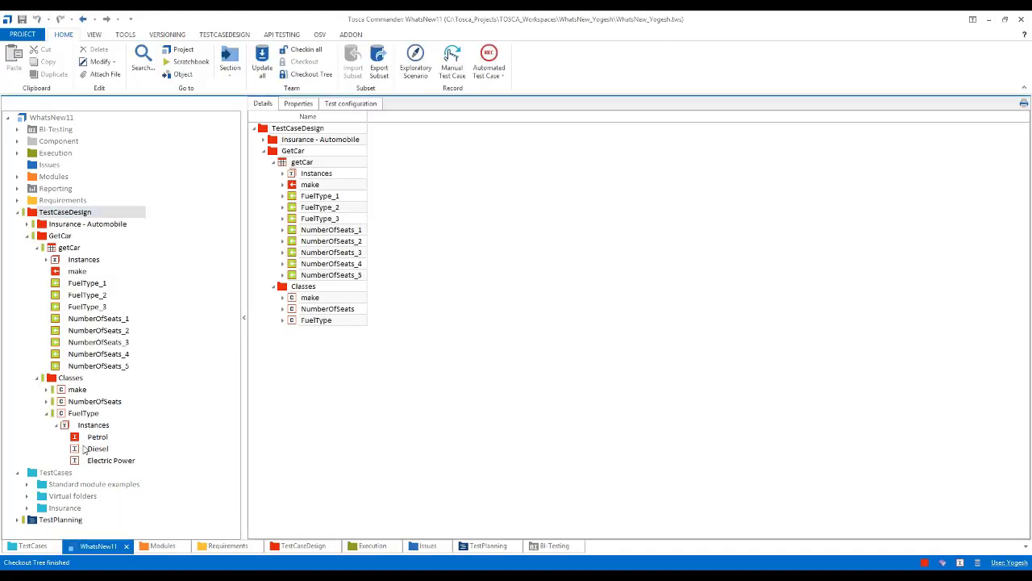
Add a new instance named Hybrid to the FuelType class of the GetCar folder
left_click(67, 426)
key("ctrl+i")
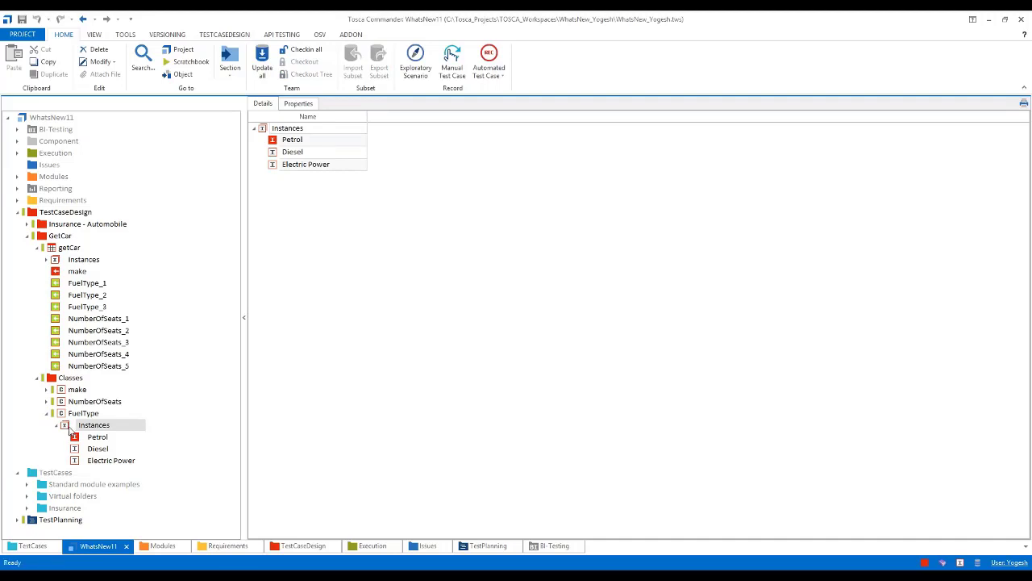
key("ctrl+n")
type("Hybrid")
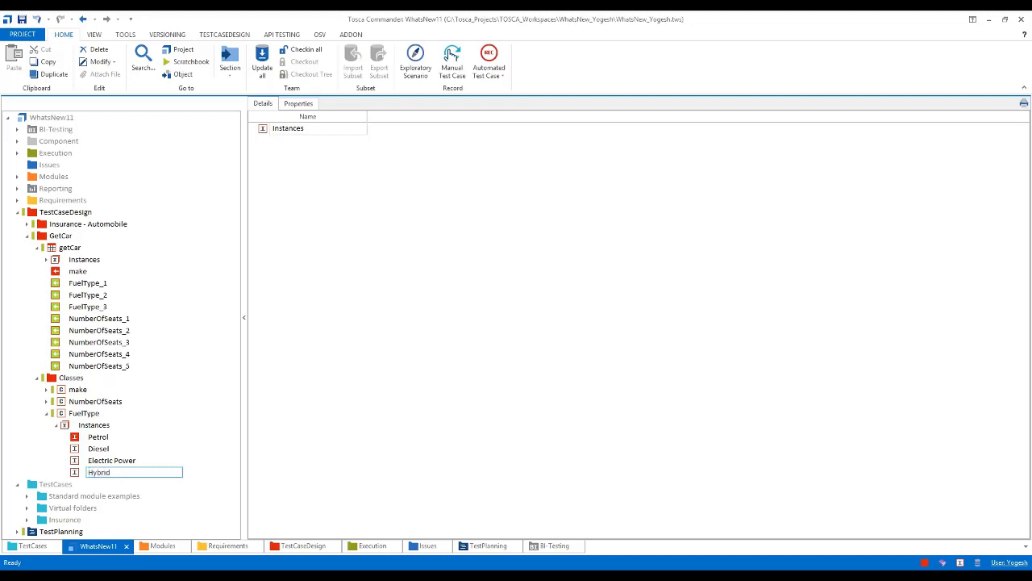
left_click(446, 363)
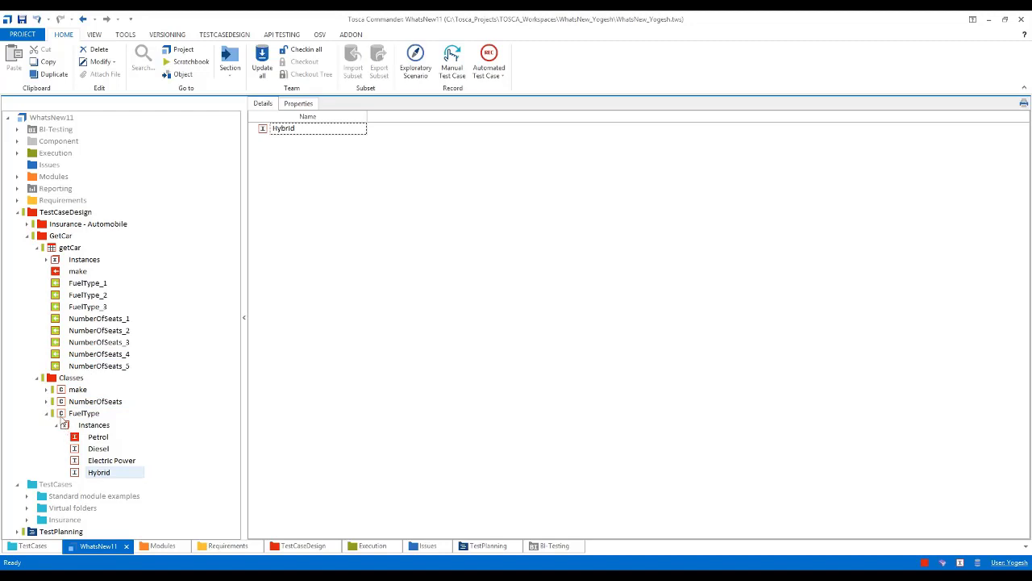
Add the FuelType class to the getCar sheet as an attribute directly below FuelType_3 and toggle its business relevance
left_click(62, 414)
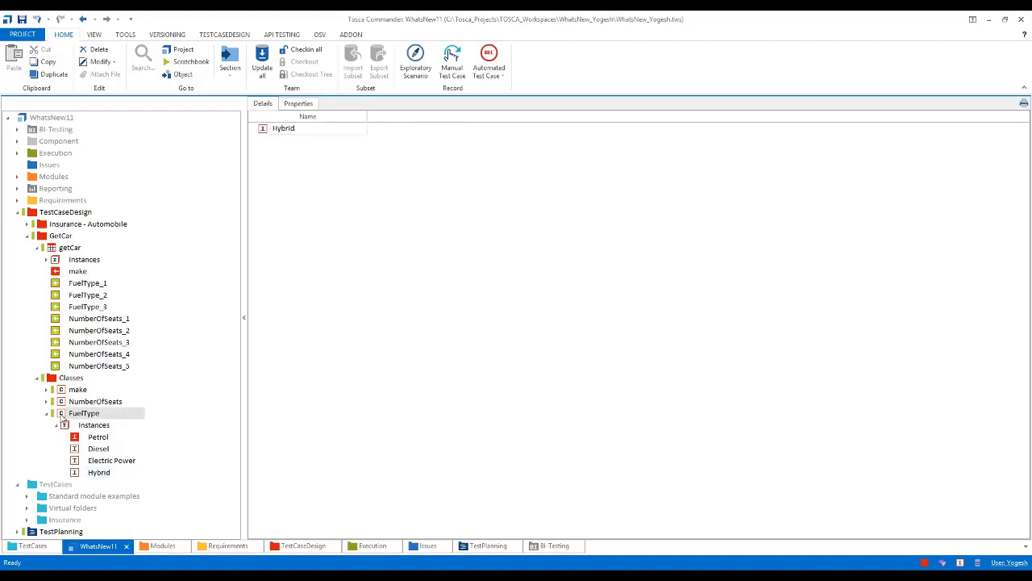
left_click_drag(62, 415, 53, 253)
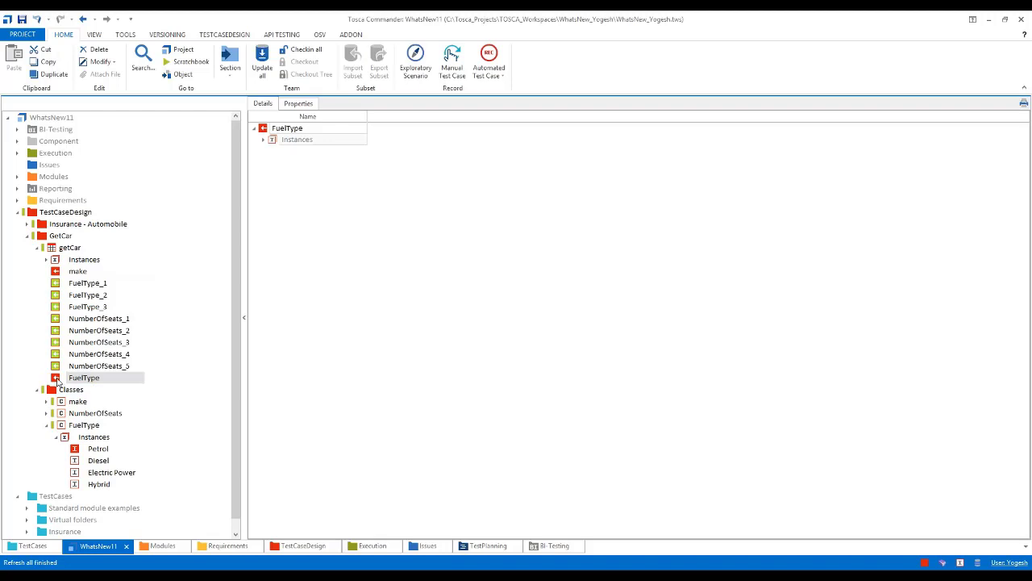
left_click_drag(54, 380, 61, 323)
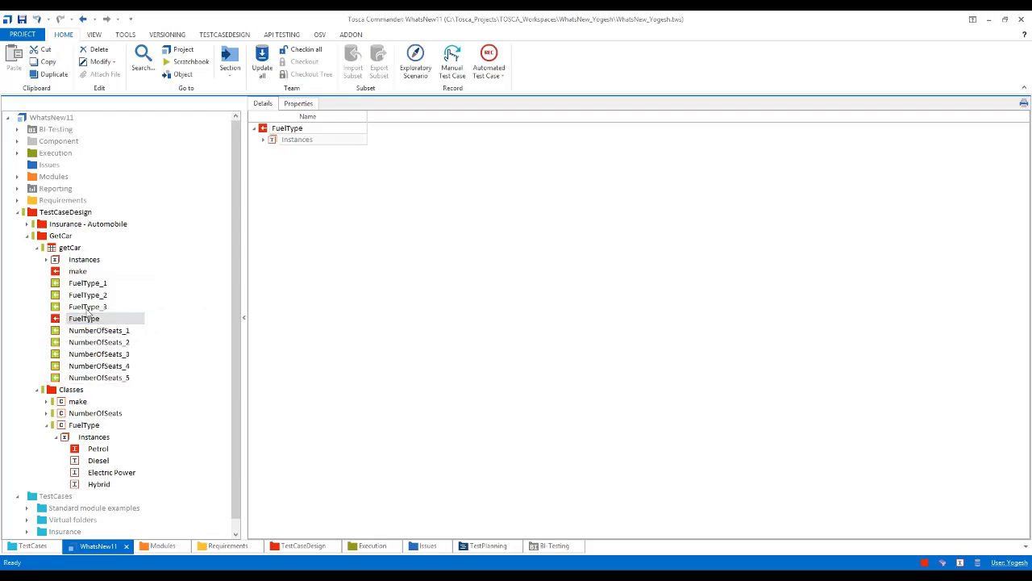
left_click(224, 35)
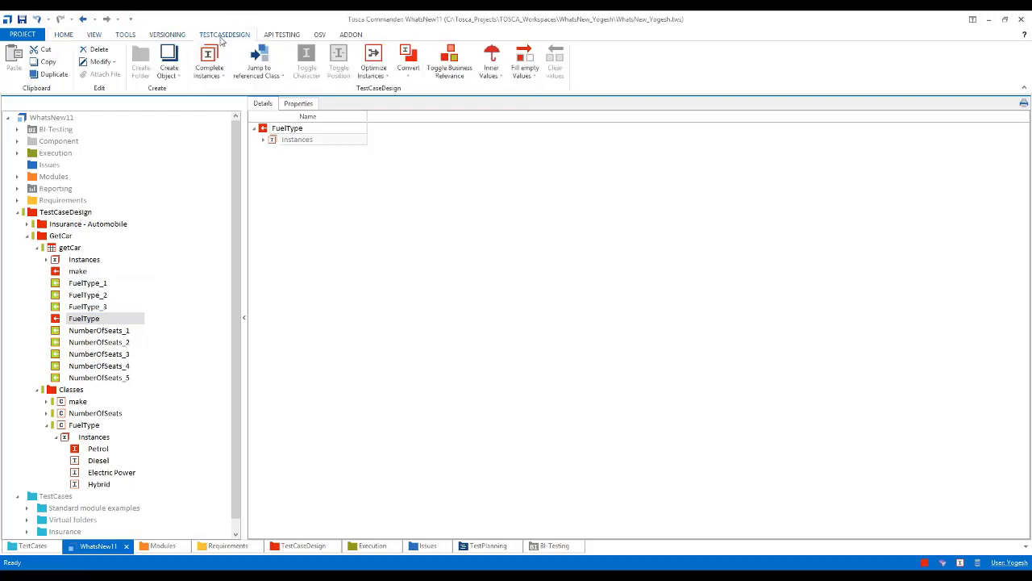
left_click(449, 63)
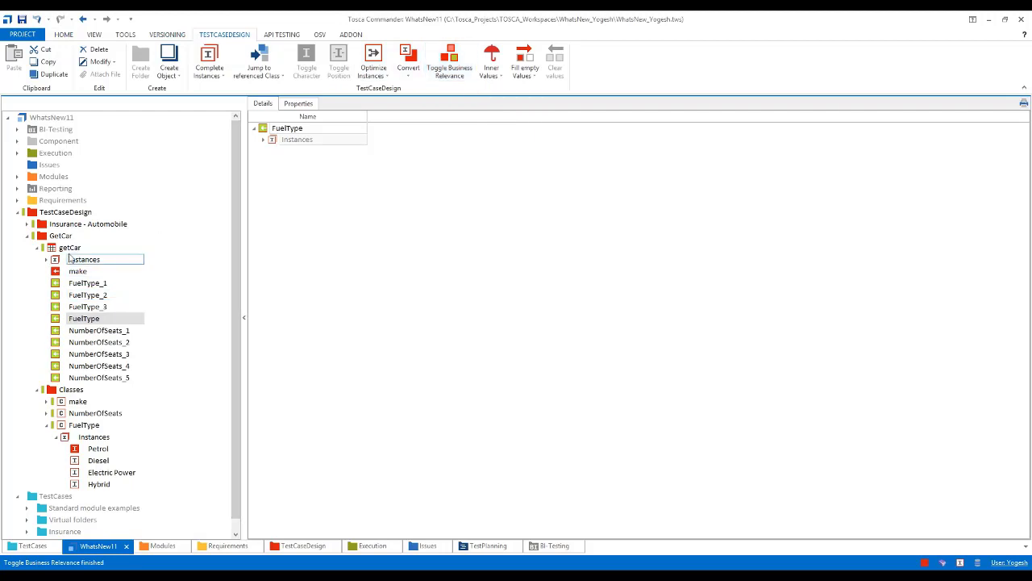
Fill the empty values of the new FuelType attribute in the getCar sheet with the specific value Hybrid
left_click(81, 247)
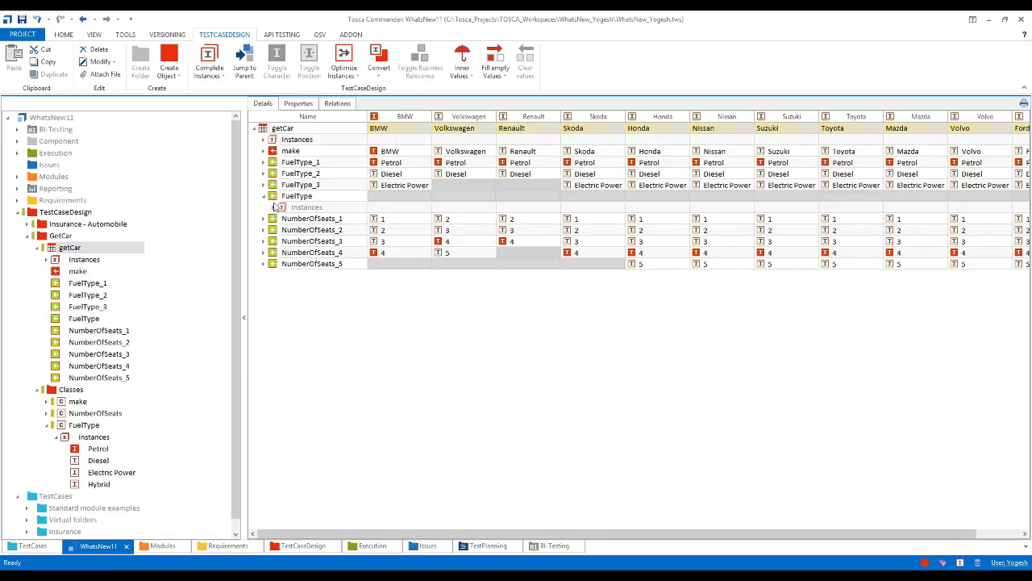
right_click(277, 197)
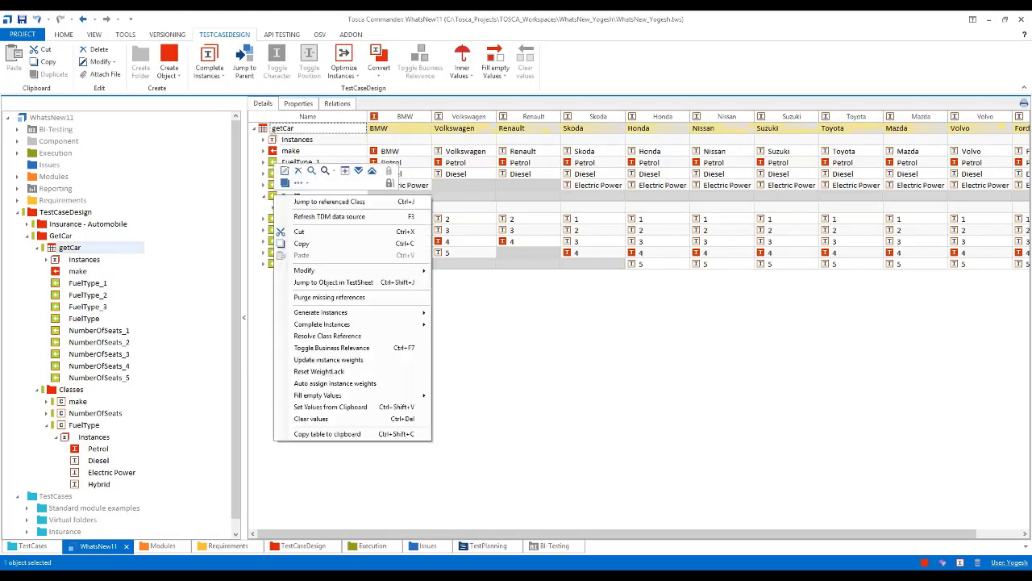
mouse_move(393, 396)
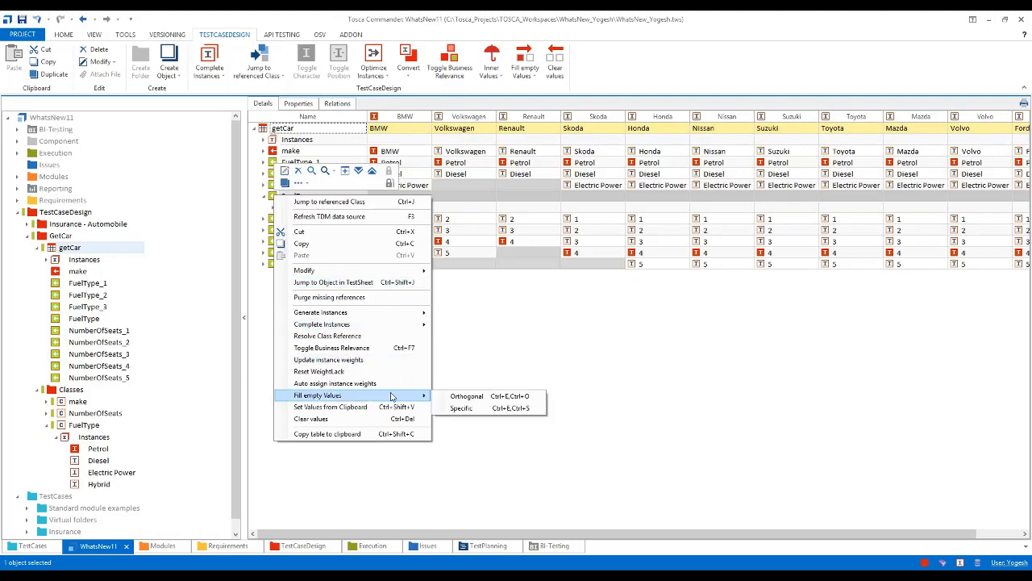
left_click(462, 407)
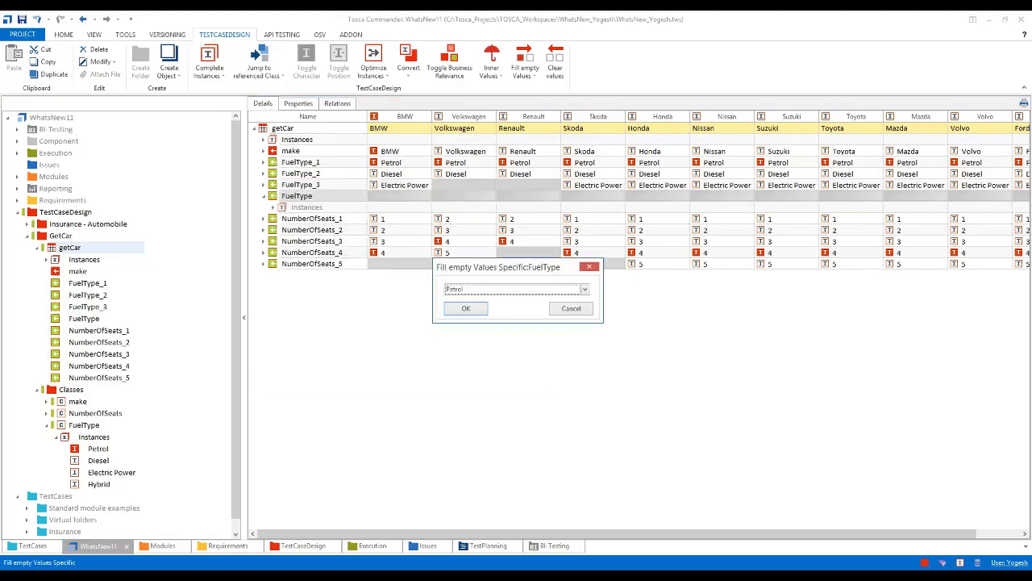
left_click(584, 289)
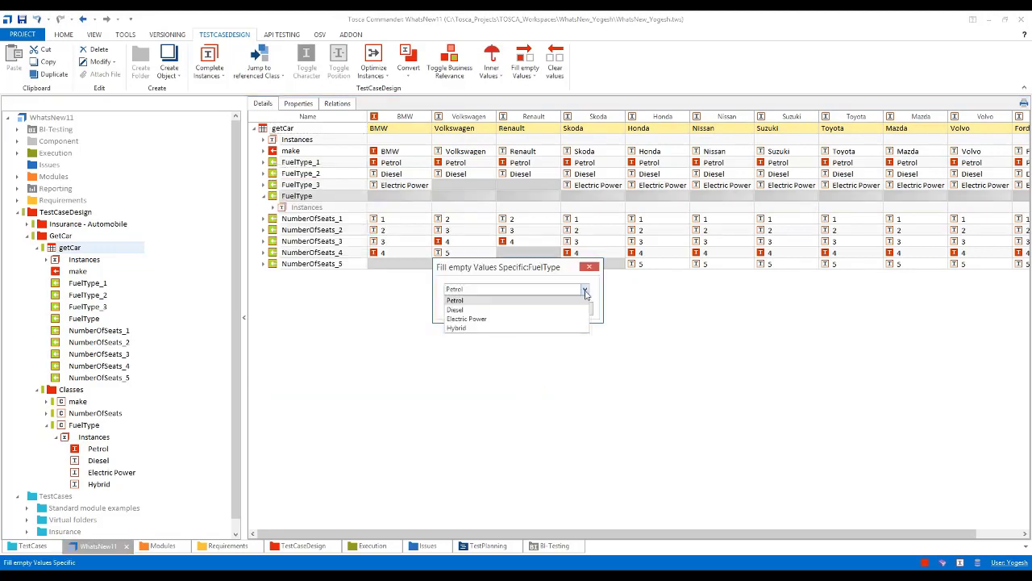
left_click(479, 330)
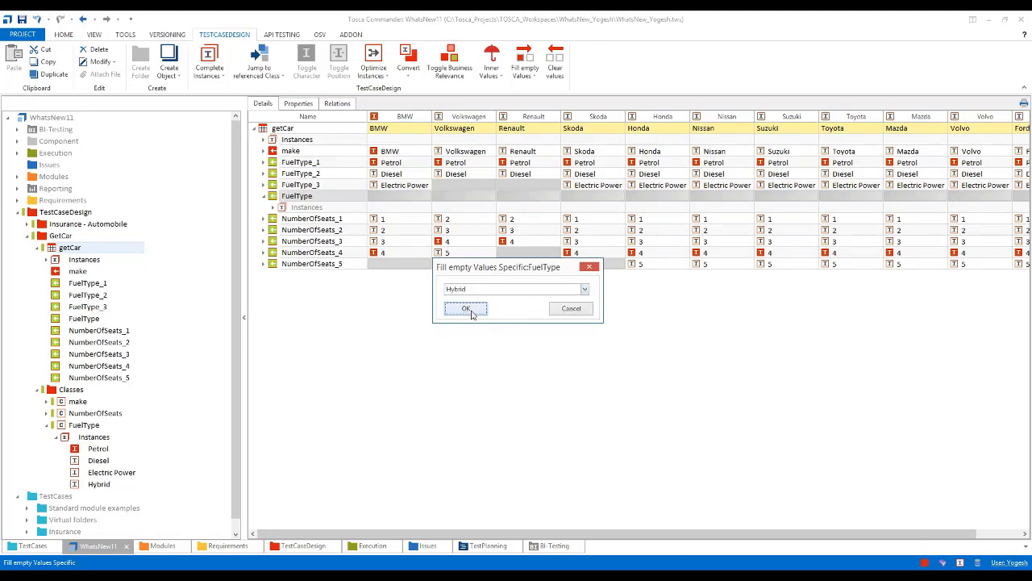
left_click(472, 309)
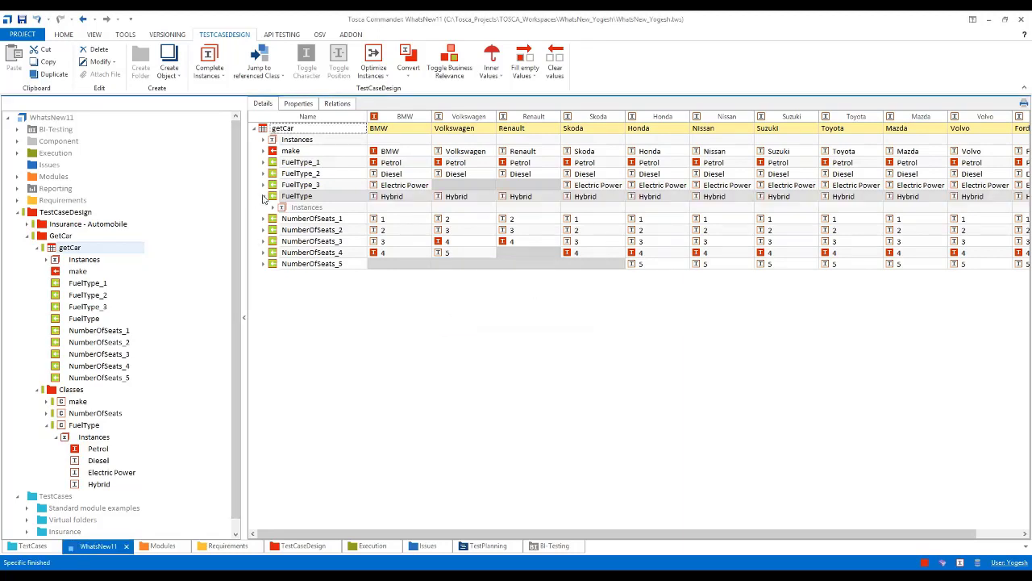
left_click(263, 197)
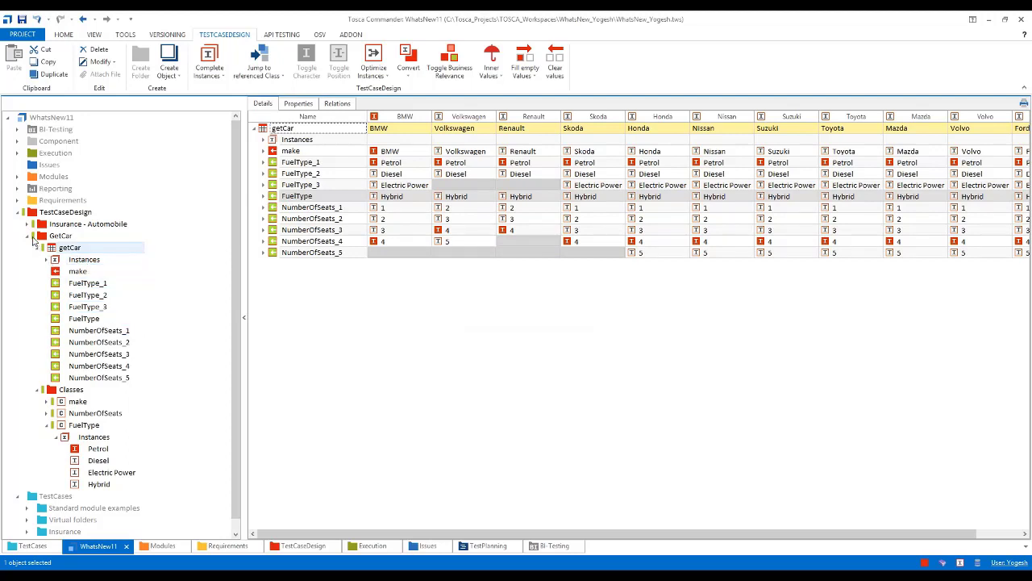
Check out the whole tree of the API folder under Insurance, 01 Vehicle Insurance, US 01 Automobile Insurance
left_click(27, 236)
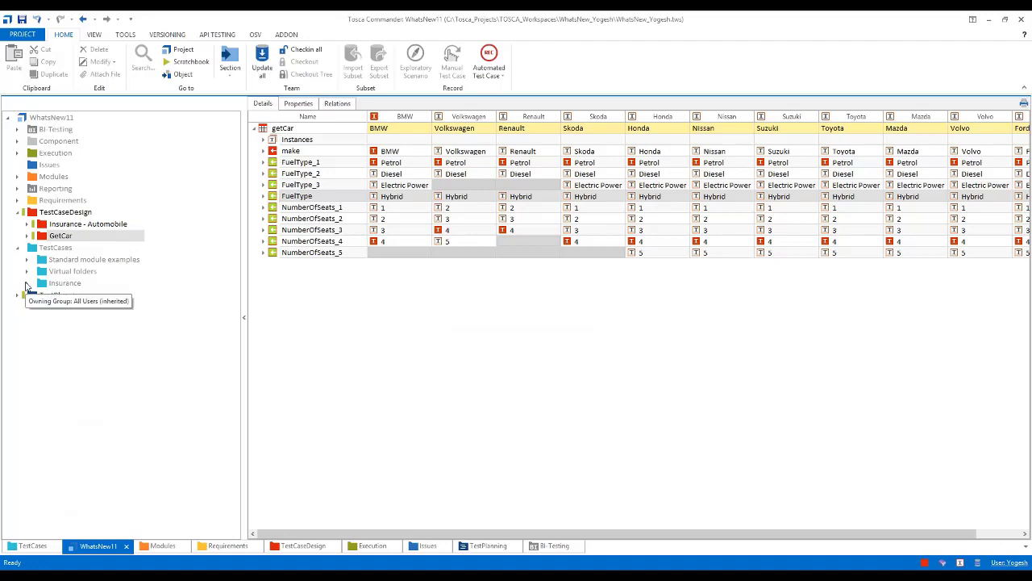
left_click(26, 283)
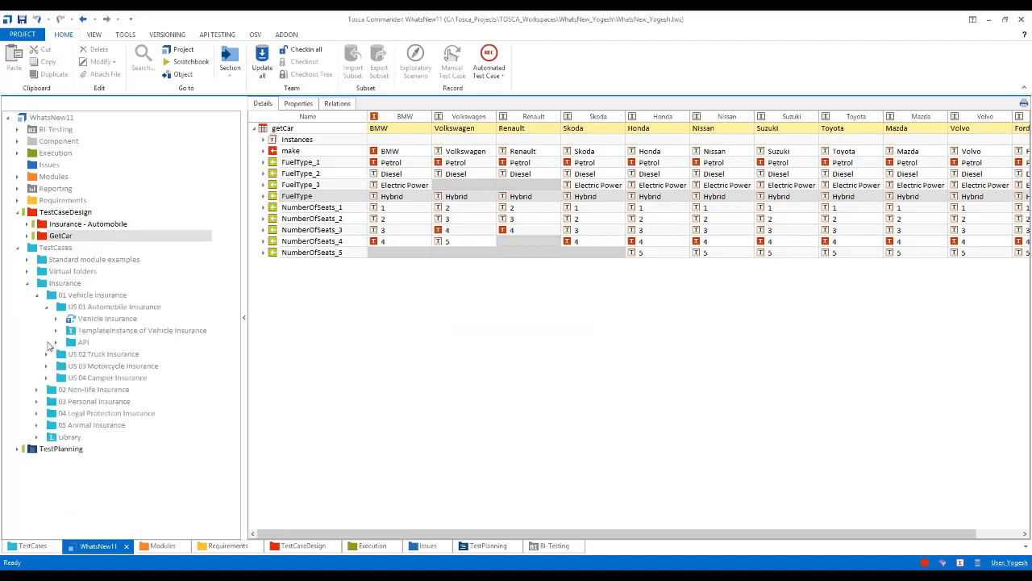
left_click(56, 342)
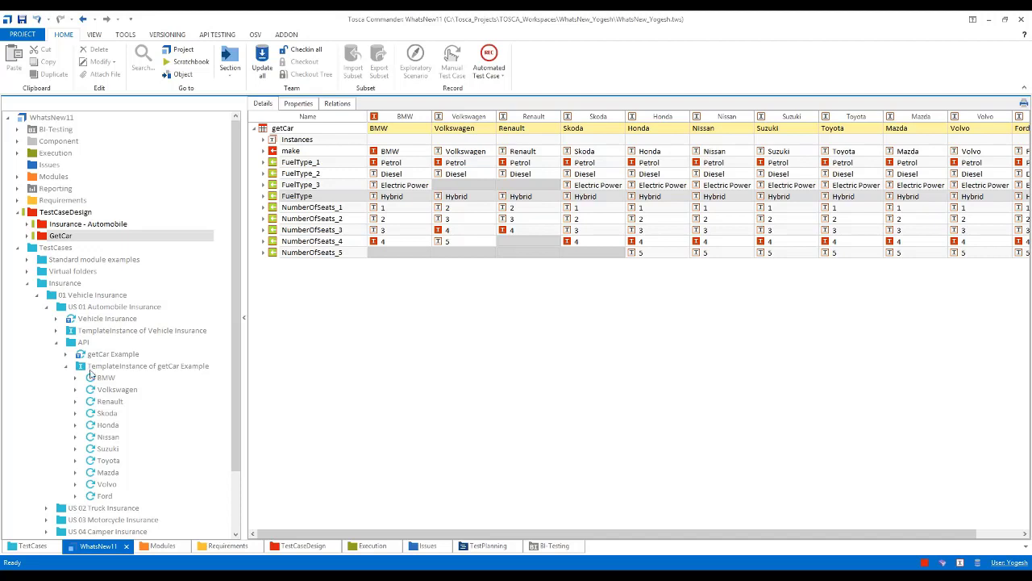
left_click(91, 369)
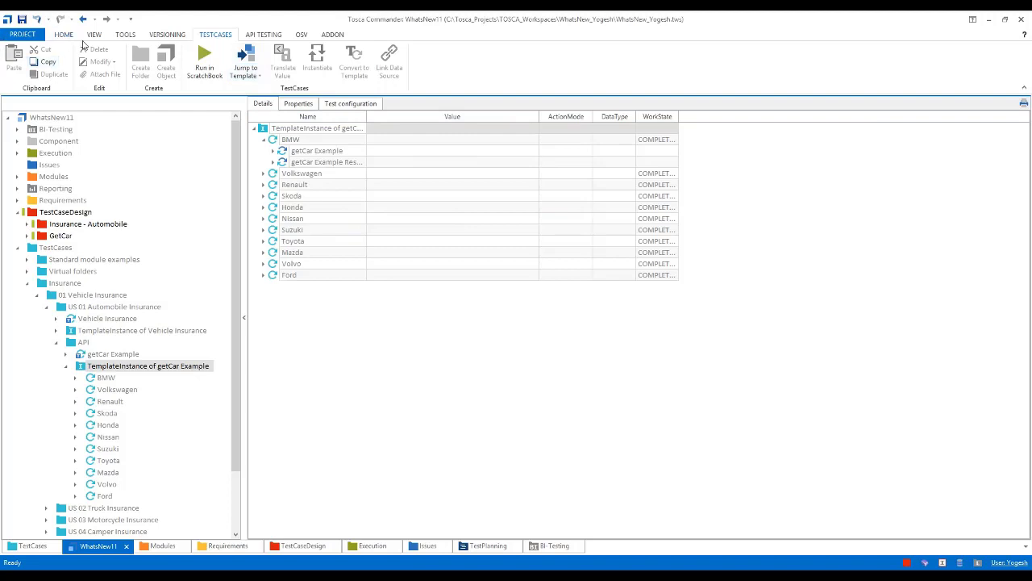
left_click(65, 34)
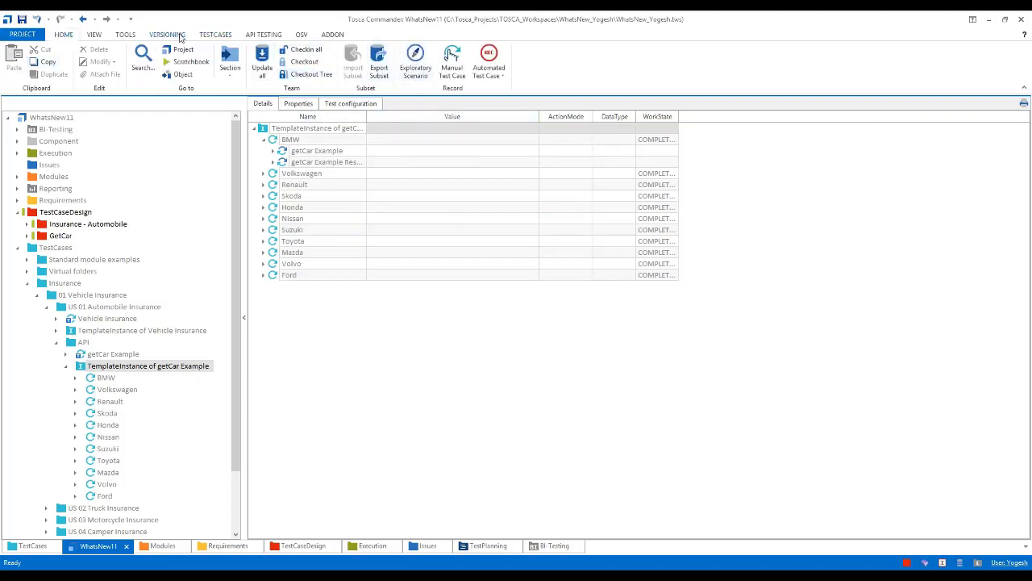
left_click(223, 36)
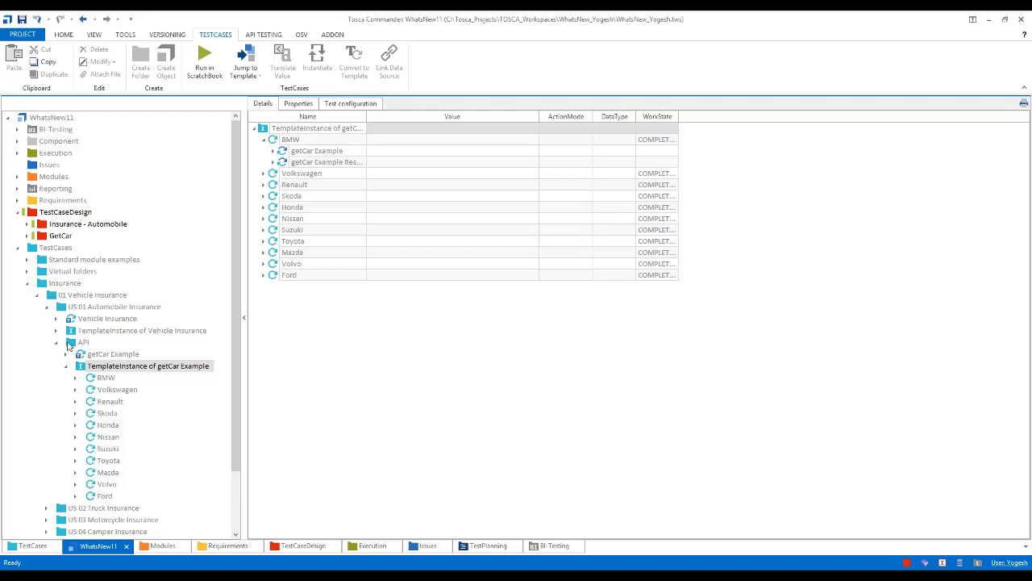
left_click(71, 343)
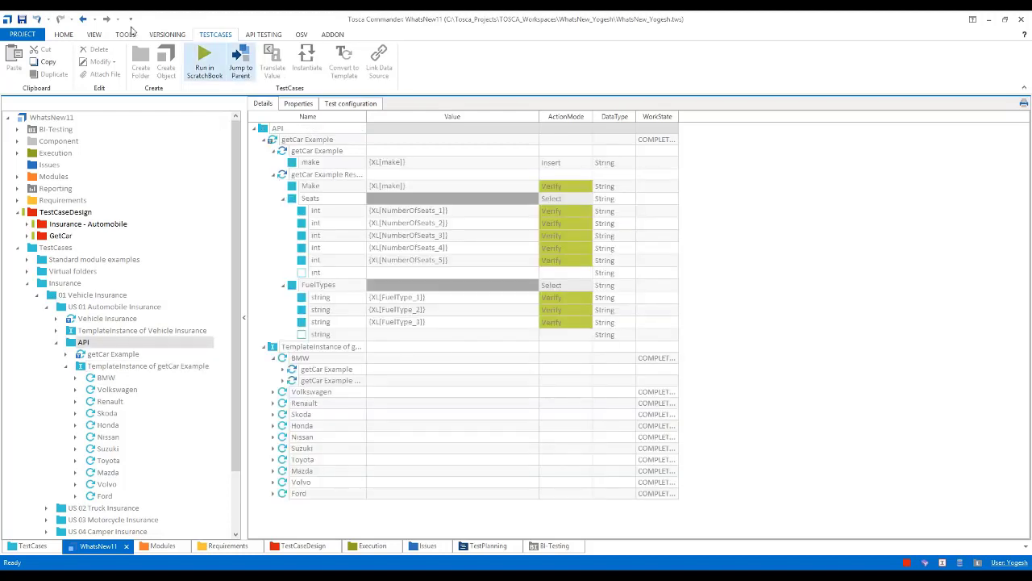
left_click(62, 35)
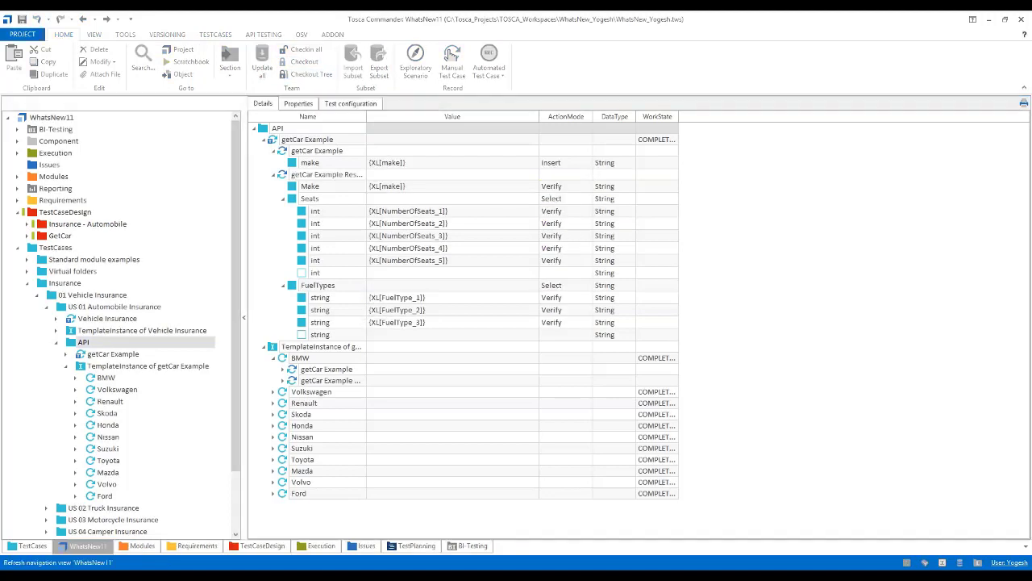
Reinstantiate the template instance of getCar Example and check the fuel types in the BMW test case's response step
left_click(82, 369)
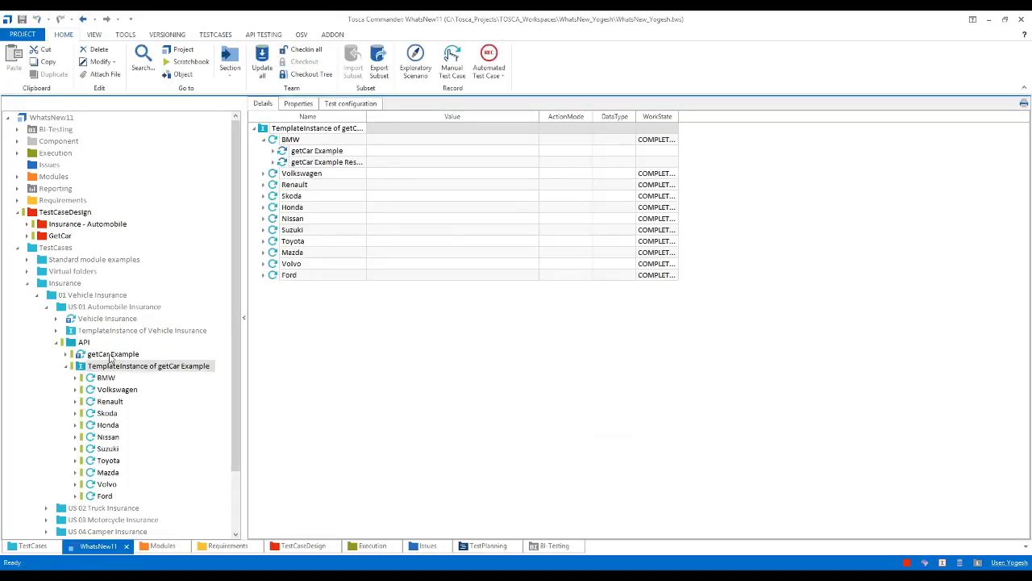
left_click(229, 34)
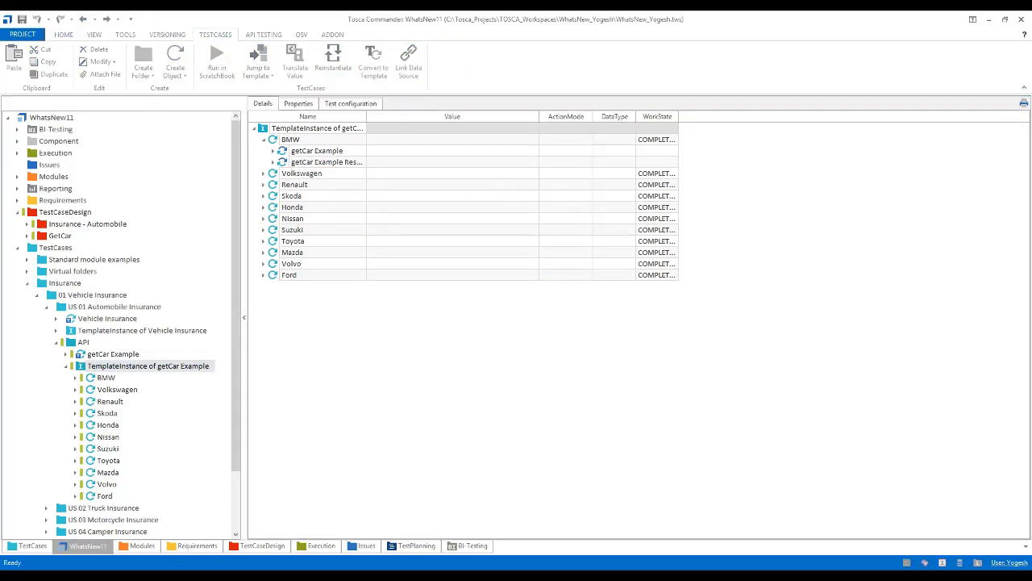
left_click(273, 163)
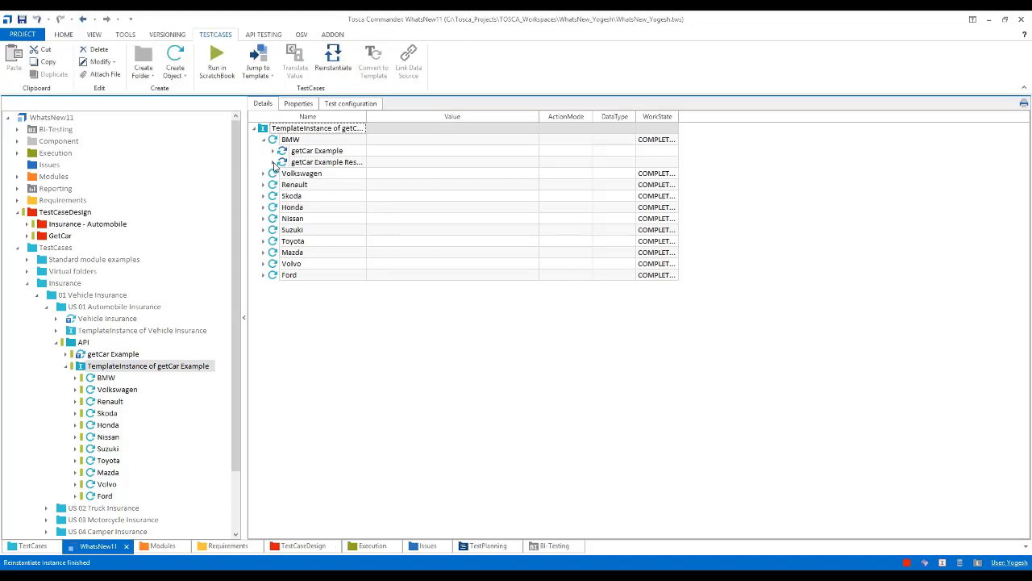
left_click(283, 199)
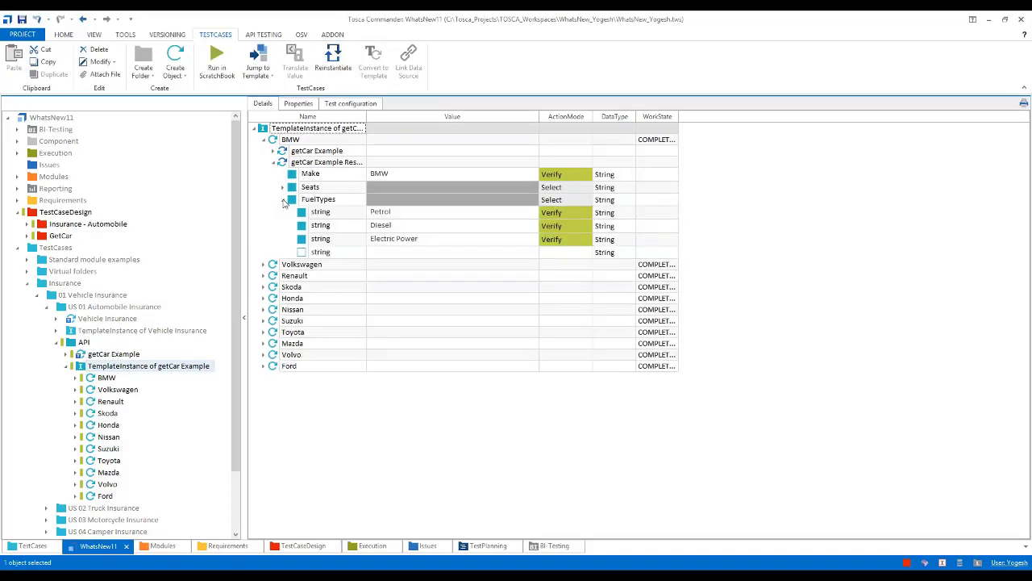
left_click(284, 200)
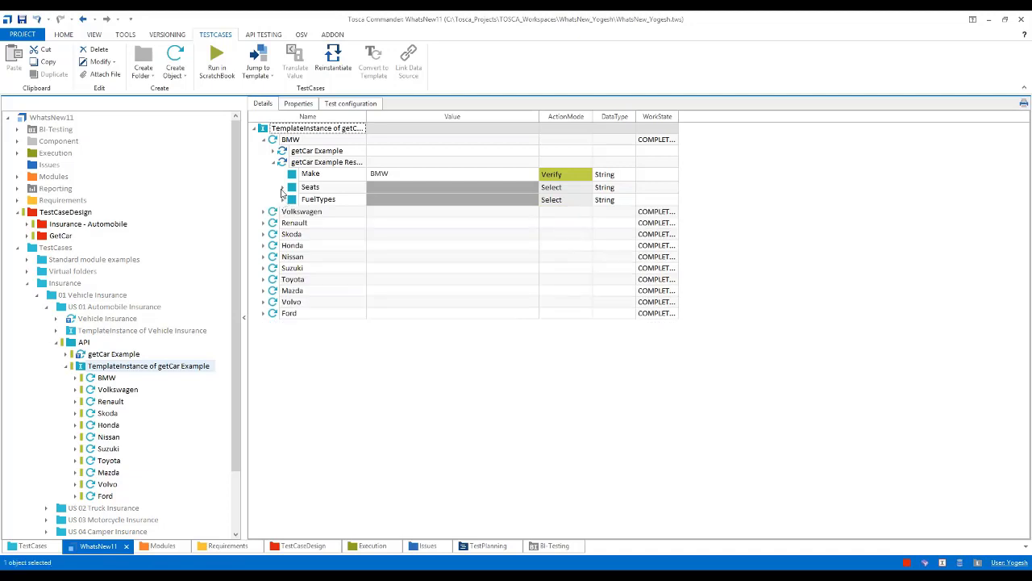
left_click(273, 163)
left_click(263, 140)
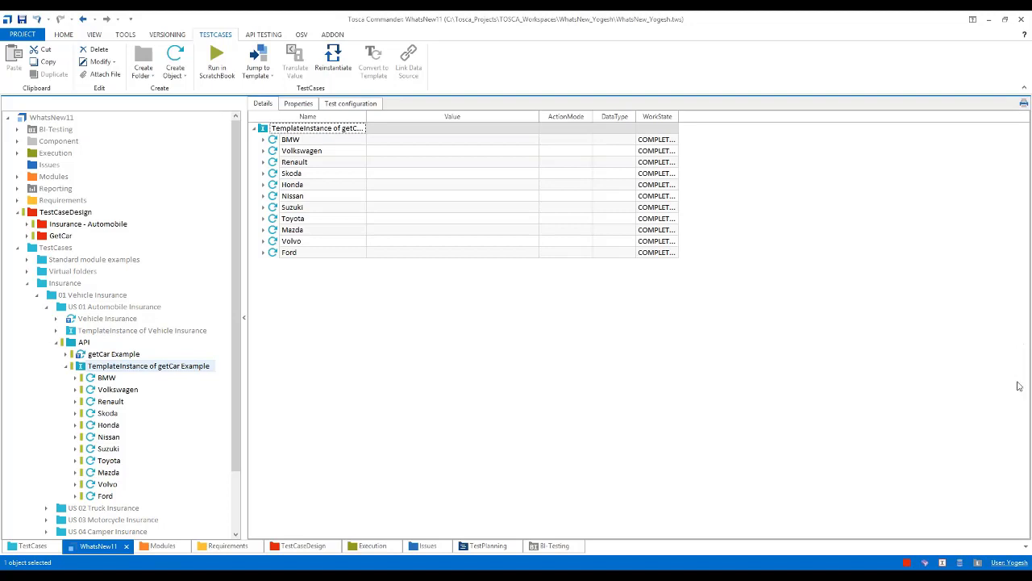
Create a new template instance from the getCar Example template, declining to start the instantiation
left_click(67, 368)
left_click(113, 354)
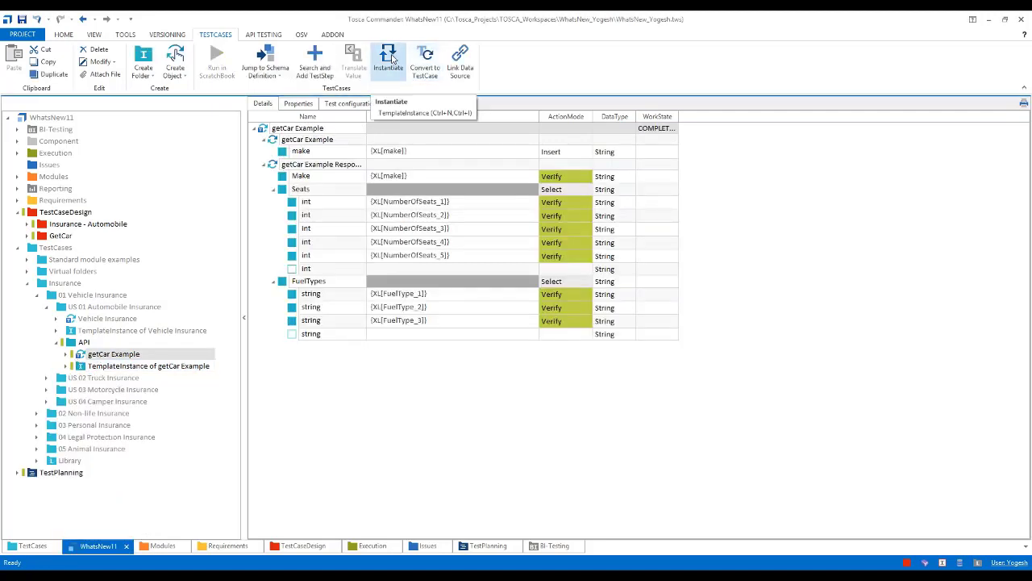
left_click(392, 59)
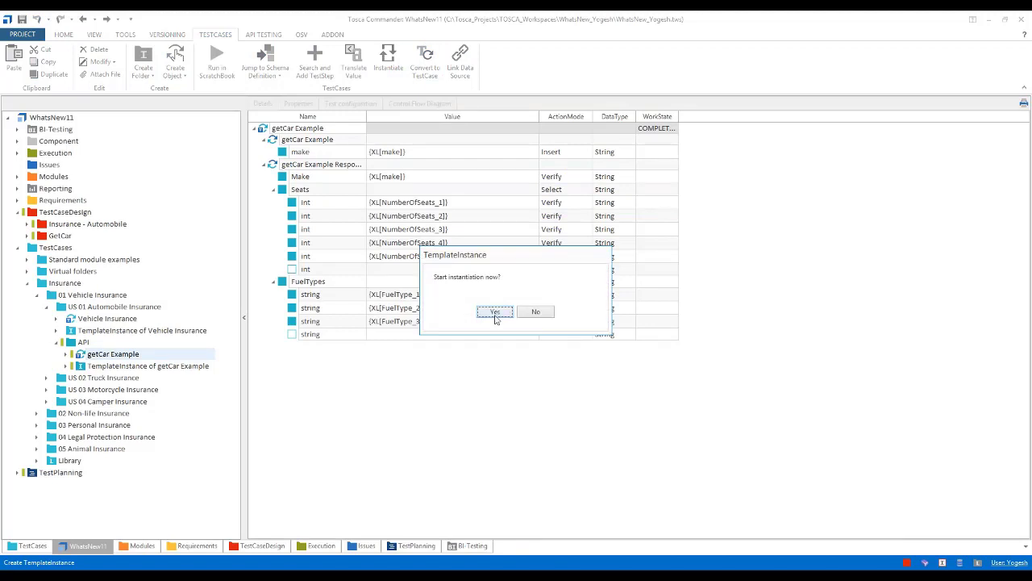
left_click(536, 314)
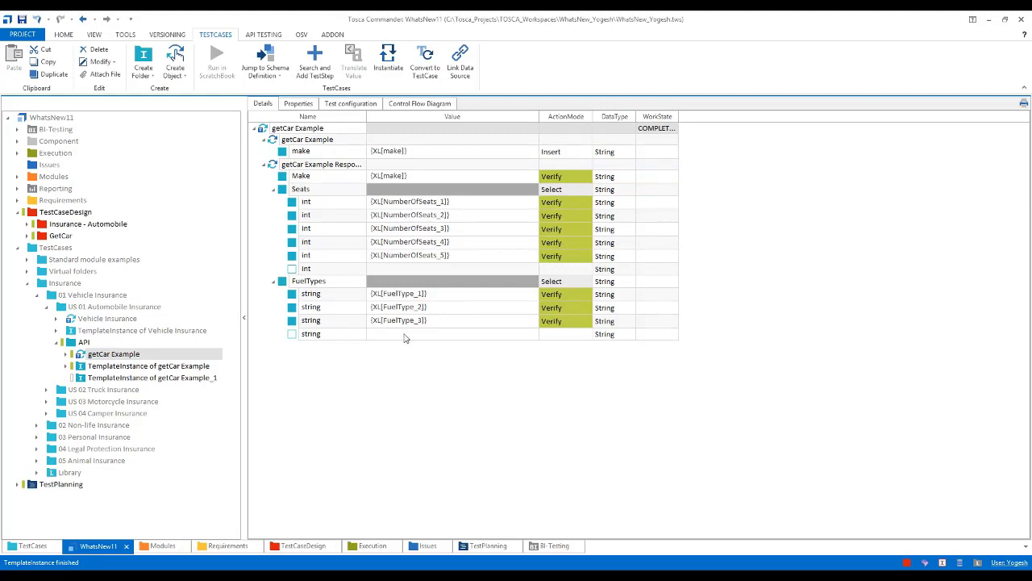
Set the fourth FuelTypes string in the getCar Example template's response step to {XL[FuelType_4]}
left_click(434, 320)
key("ctrl+c")
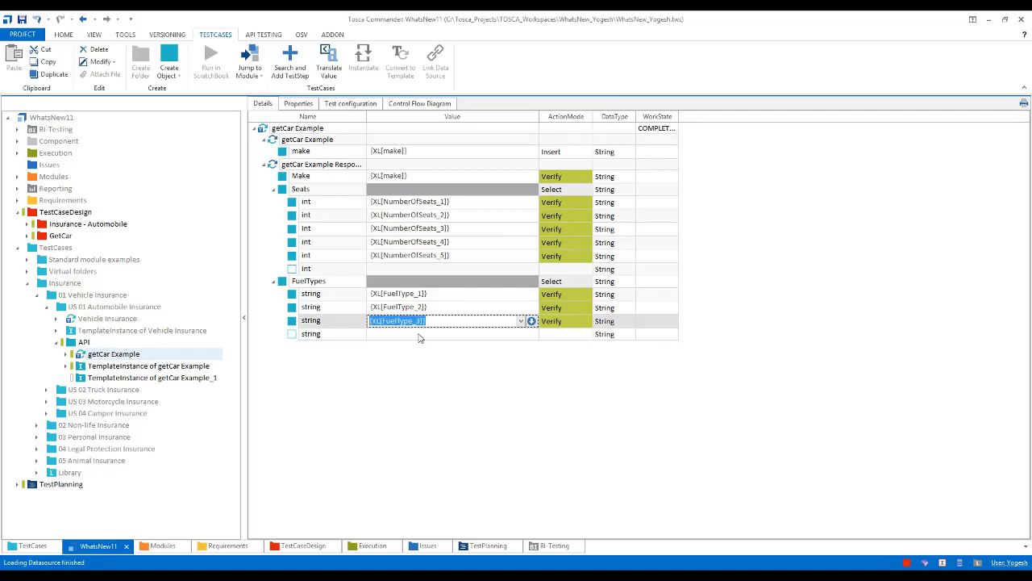
left_click(419, 338)
key("ctrl+v")
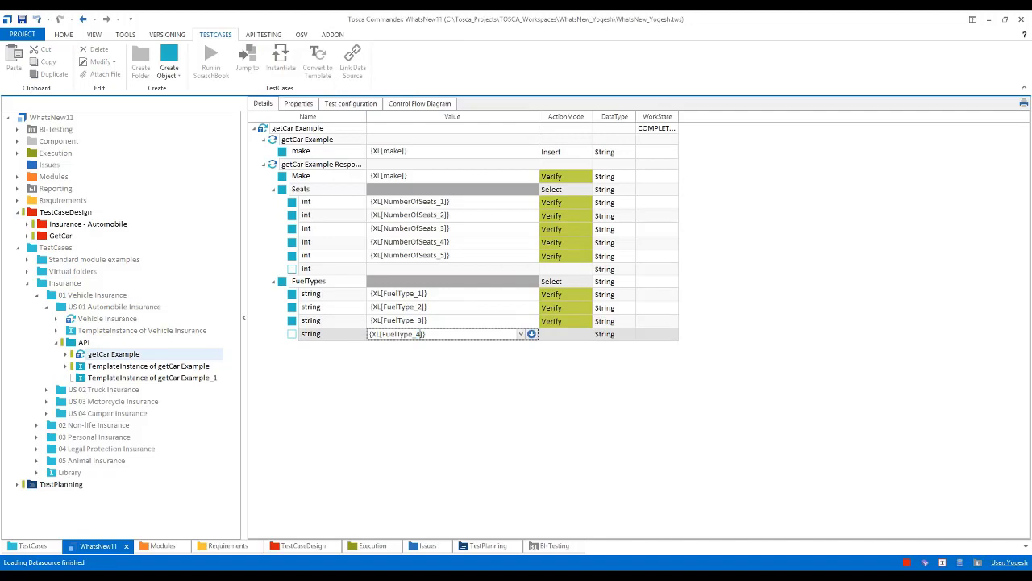
key("Return")
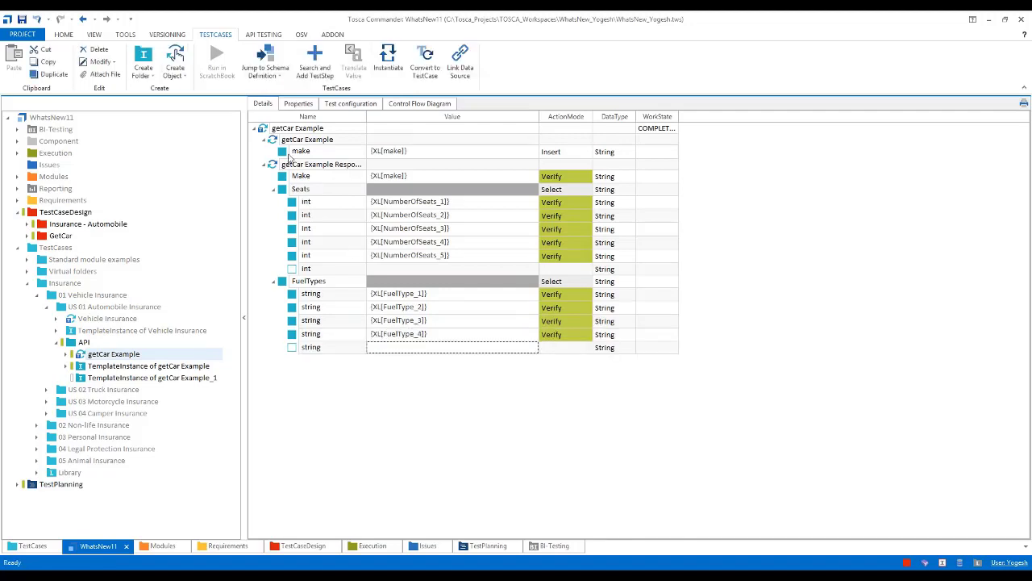
Try to instantiate the getCar Example template by creating a new template instance and starting the instantiation
left_click(266, 131)
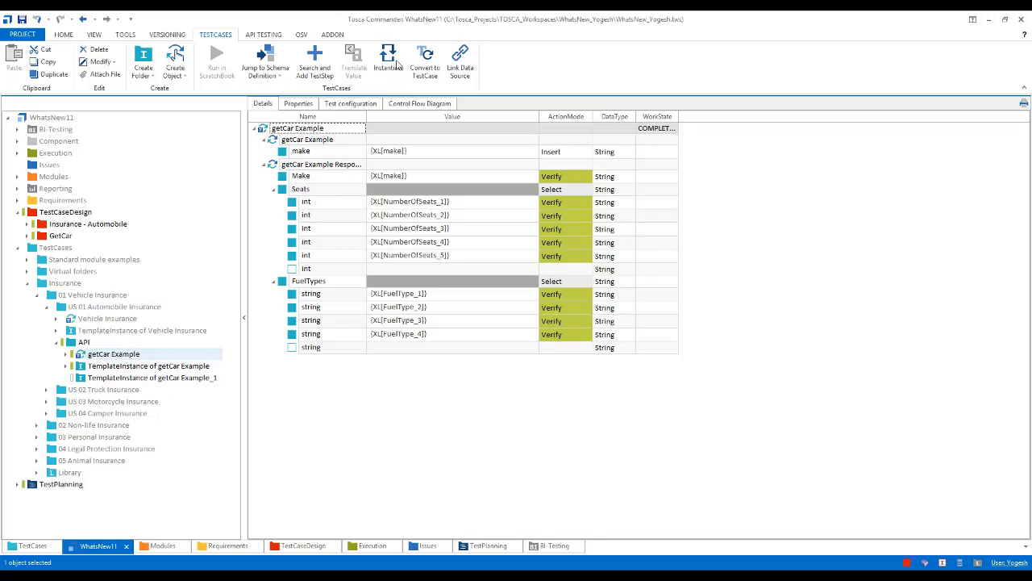
left_click(389, 62)
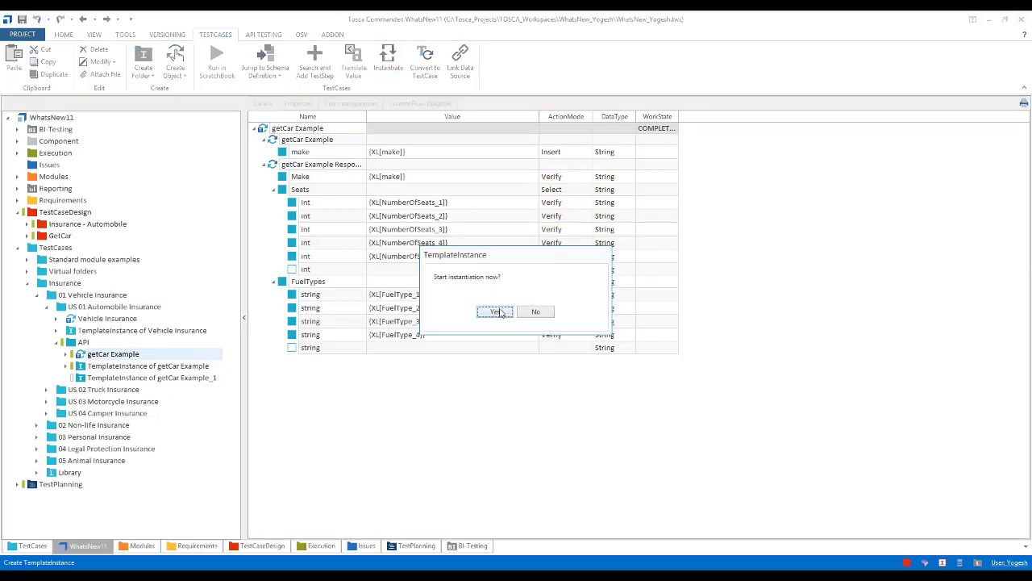
left_click(494, 311)
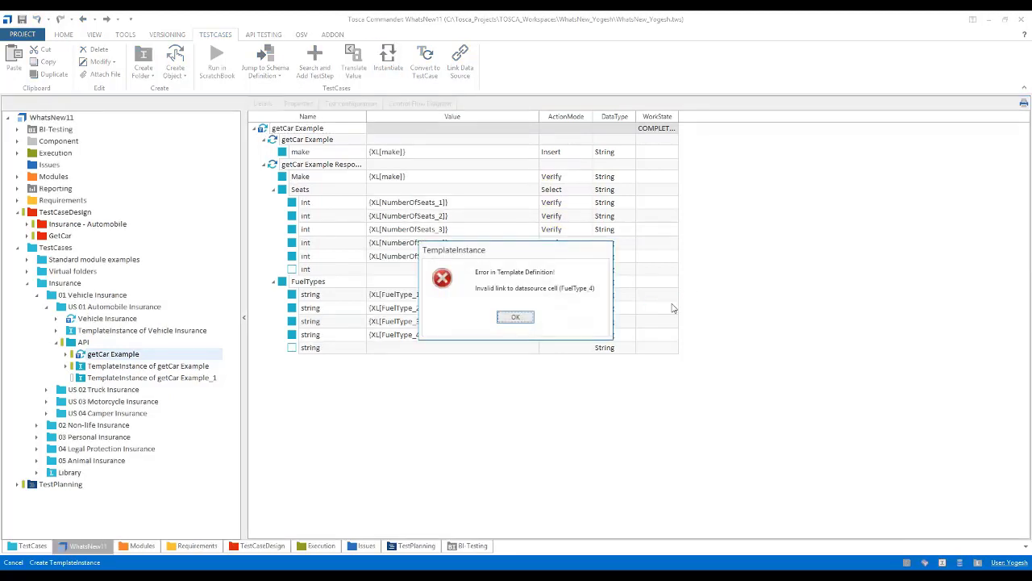
left_click(517, 319)
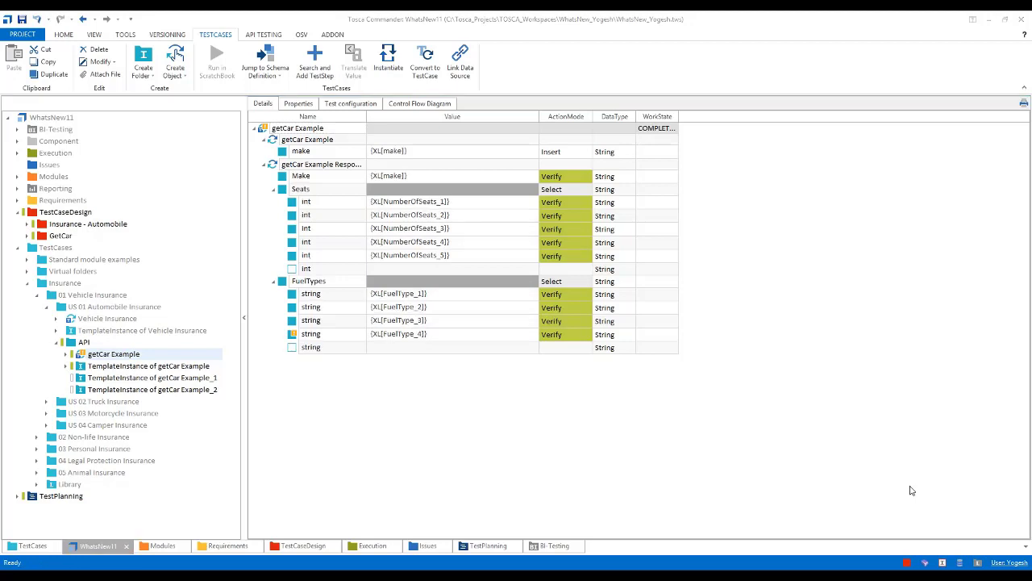
Check the attribute names in the getCar sheet and set the template's fourth FuelTypes string to {XL[FuelType]}
left_click(28, 236)
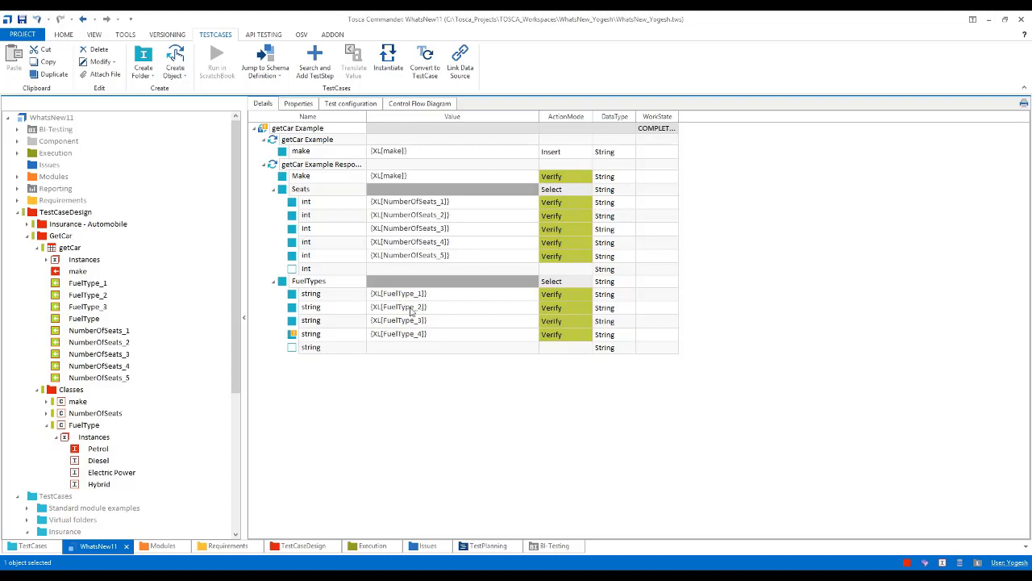
left_click(421, 334)
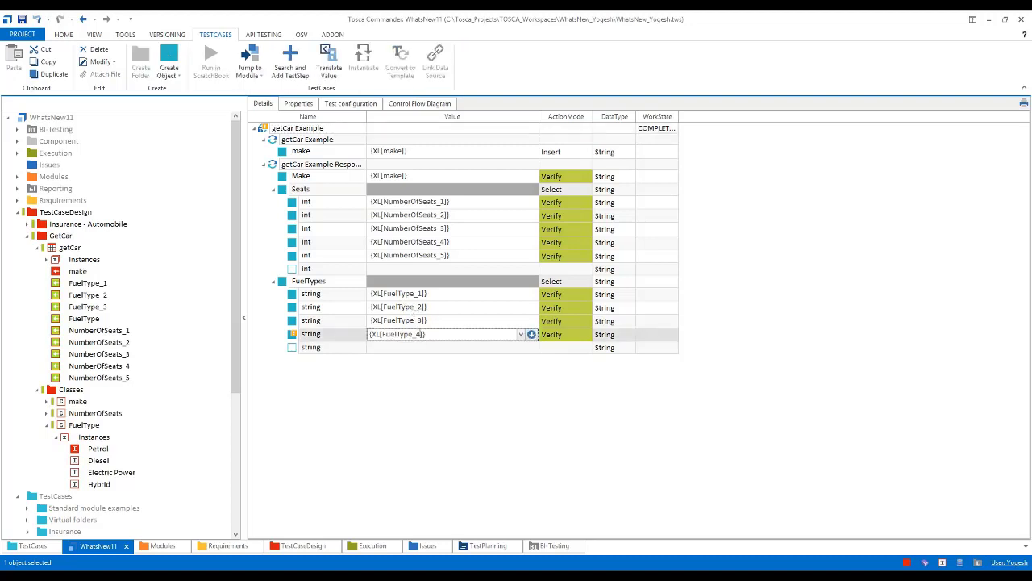
left_click(370, 334)
key("BackSpace")
key("BackSpace")
key("BackSpace")
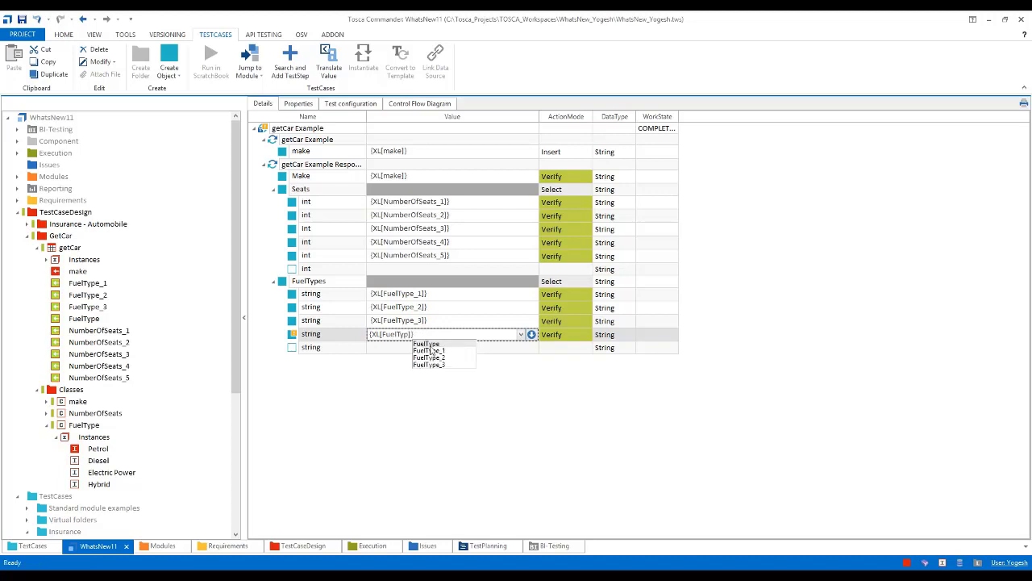
left_click(448, 394)
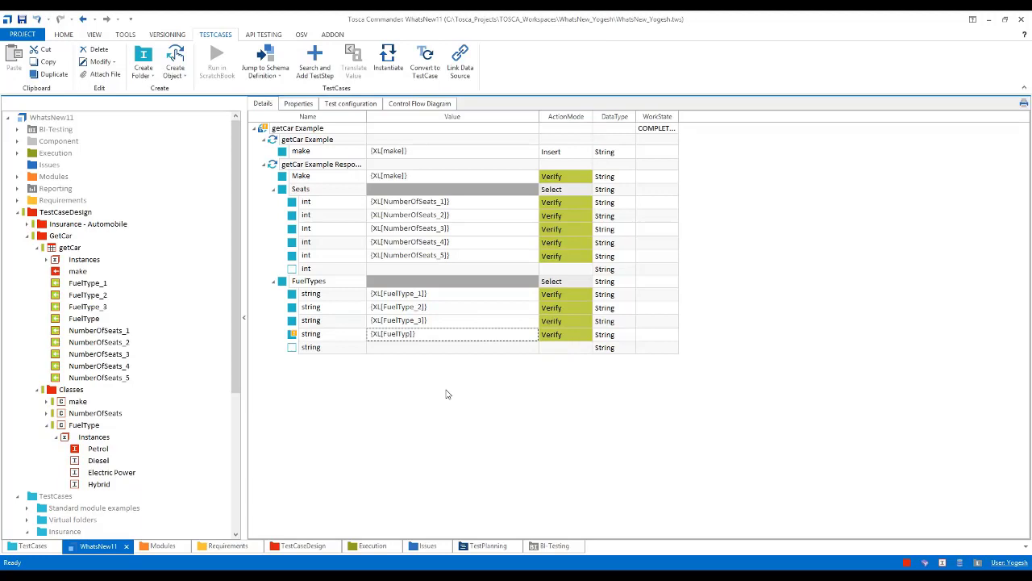
left_click(410, 334)
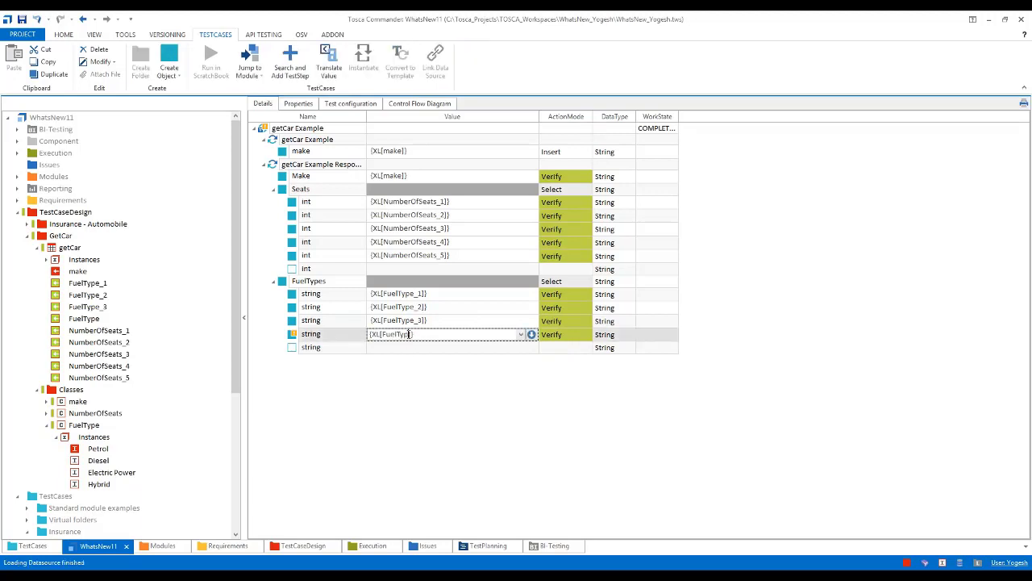
type("e")
left_click(436, 400)
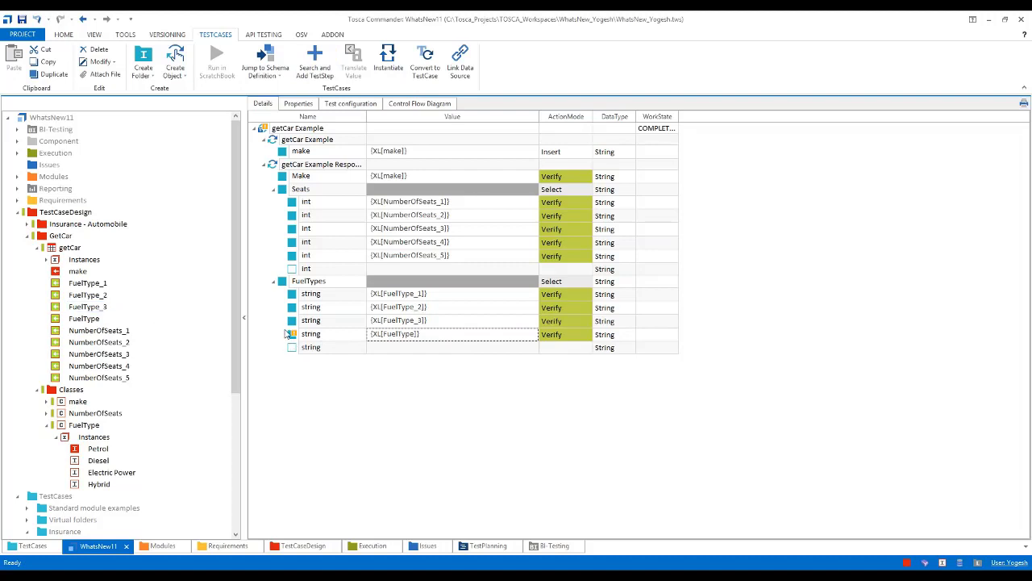
Collapse TestCaseDesign and create a new template instance of getCar Example, starting the instantiation immediately
left_click(19, 212)
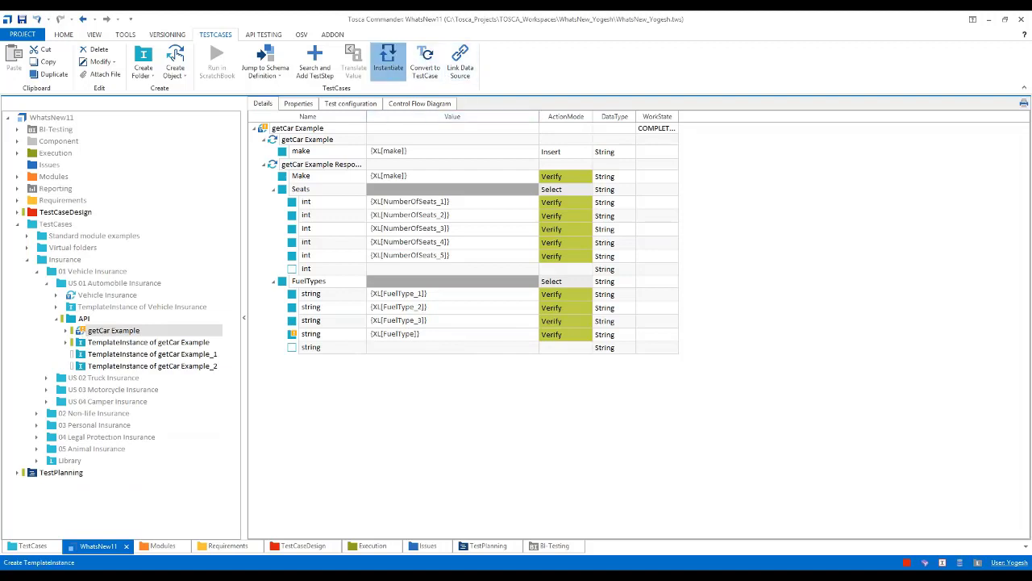
left_click(388, 58)
left_click(494, 310)
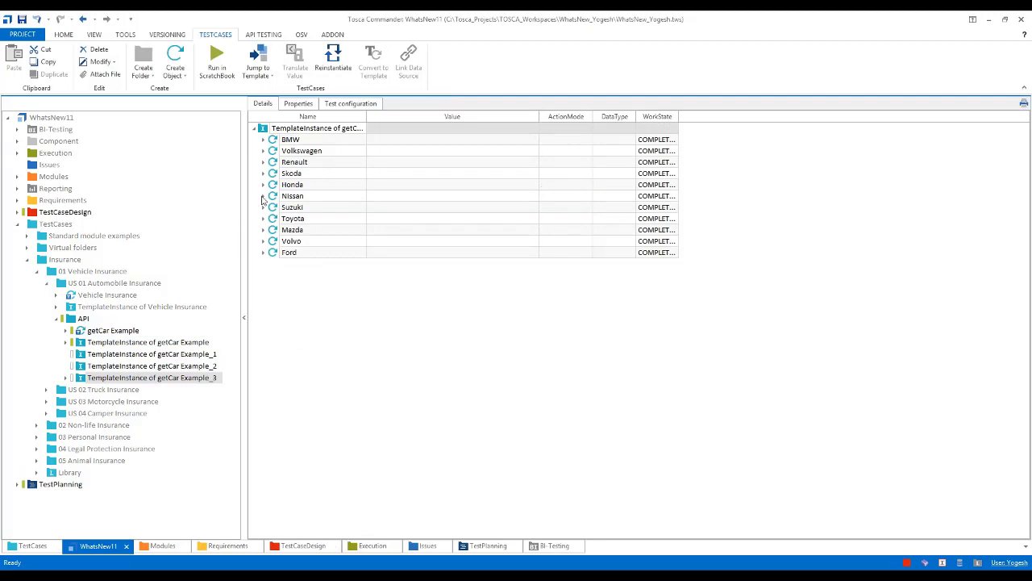
Check the fuel types in the BMW test case's response step of the new template instance
left_click(262, 140)
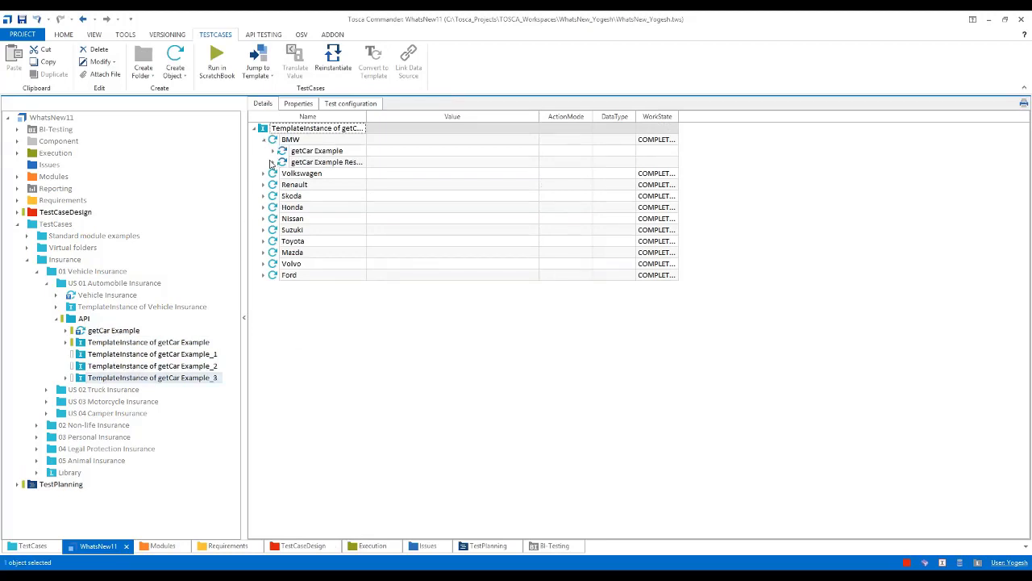
left_click(273, 162)
left_click(283, 199)
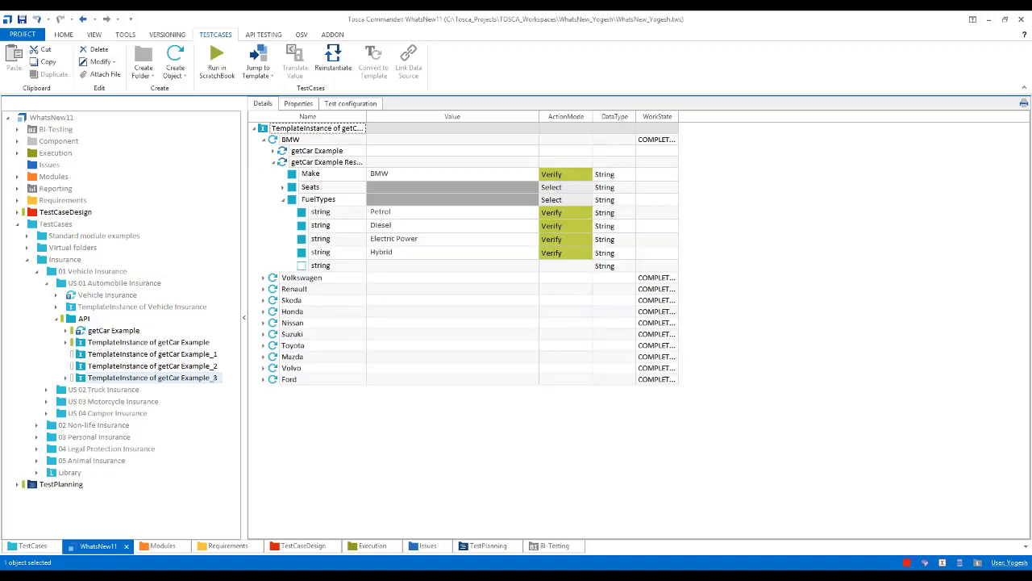
left_click(263, 139)
left_click(263, 131)
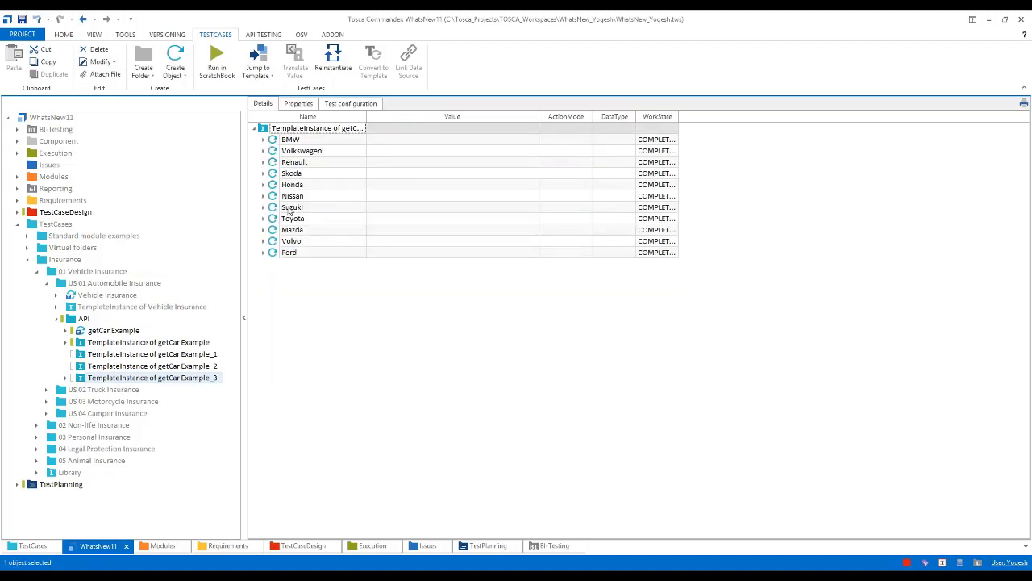
Run TemplateInstance of getCar Example_3 in the ScratchBook and open the ScratchBook results
left_click(217, 63)
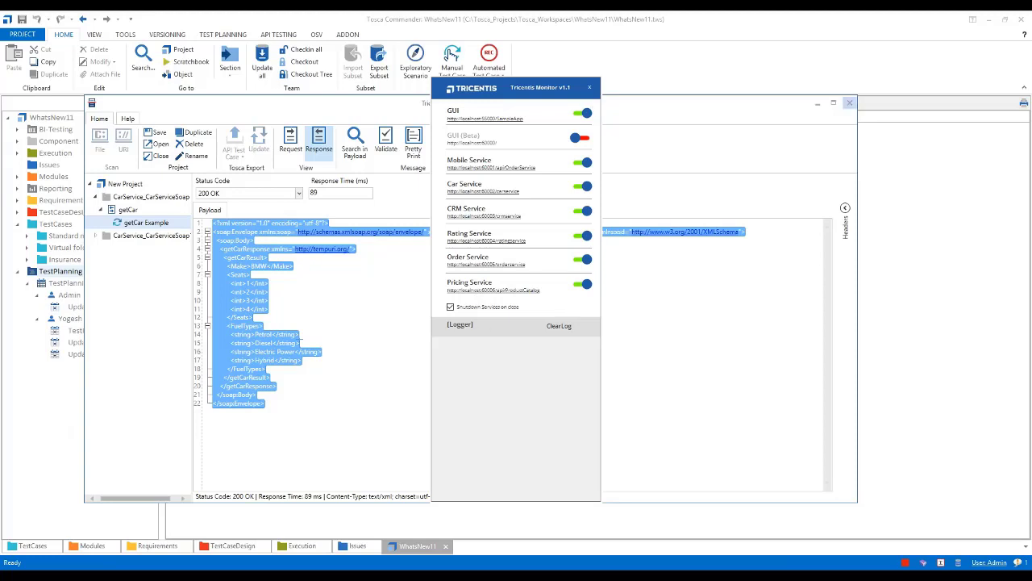
left_click(852, 104)
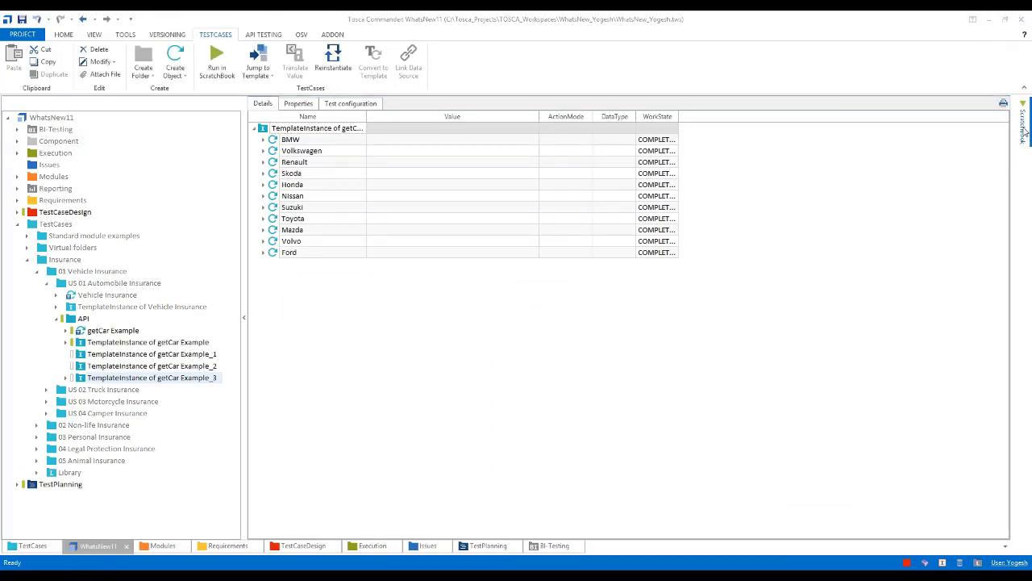
left_click(1022, 133)
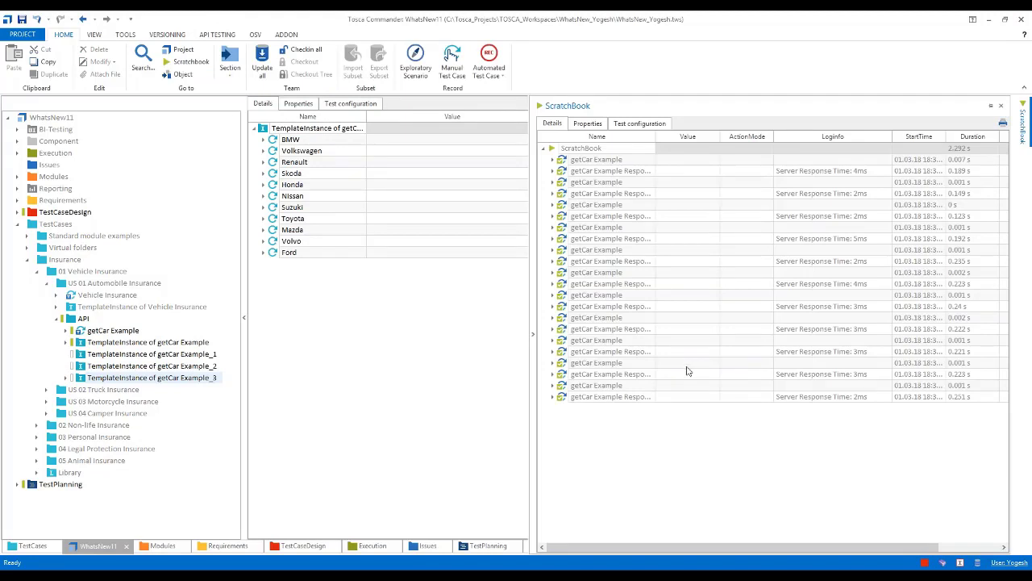
Examine the FuelTypes verification results of the first getCar Example response step in the ScratchBook
left_click(554, 160)
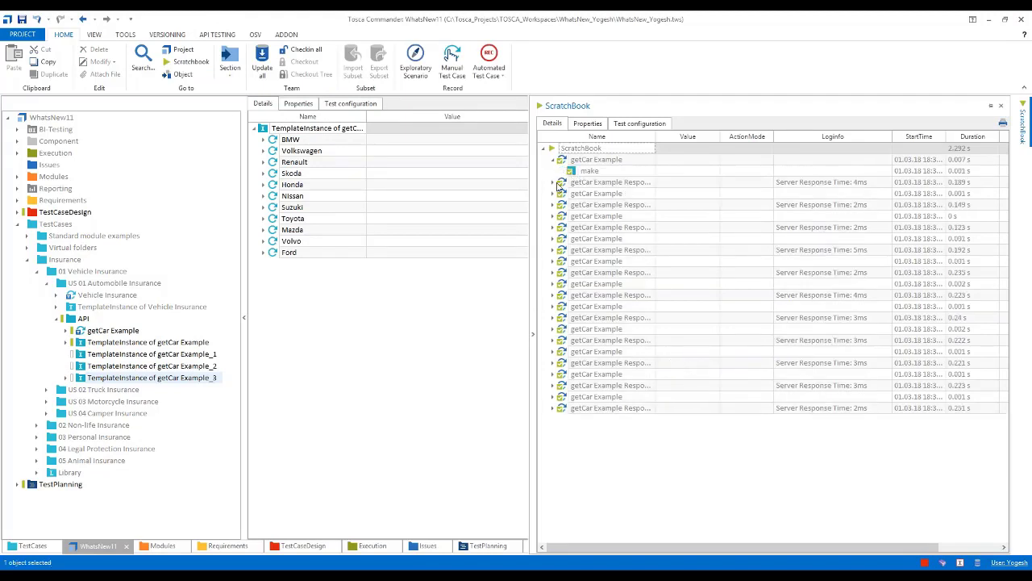
left_click(554, 182)
left_click(562, 216)
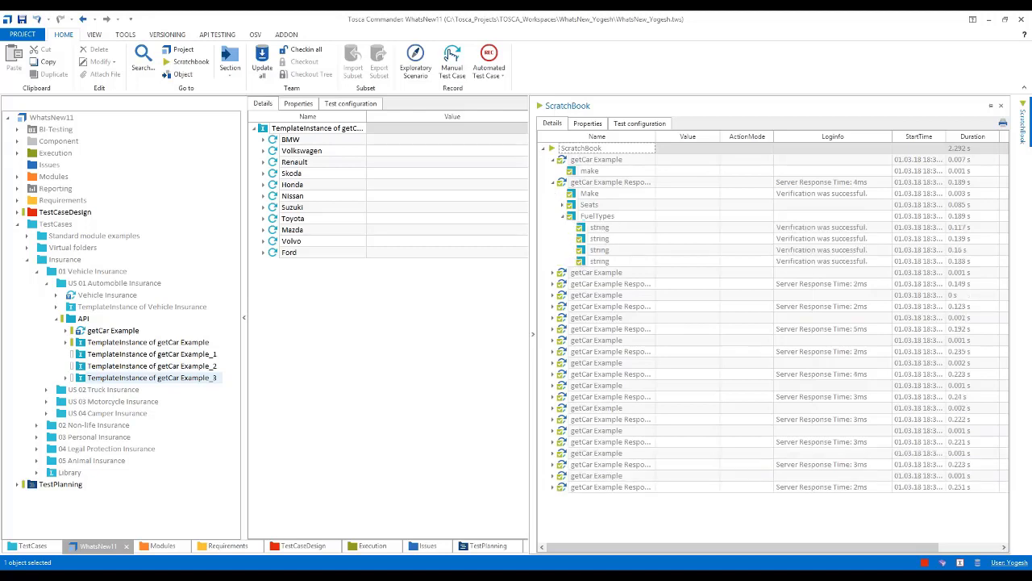
left_click(879, 262)
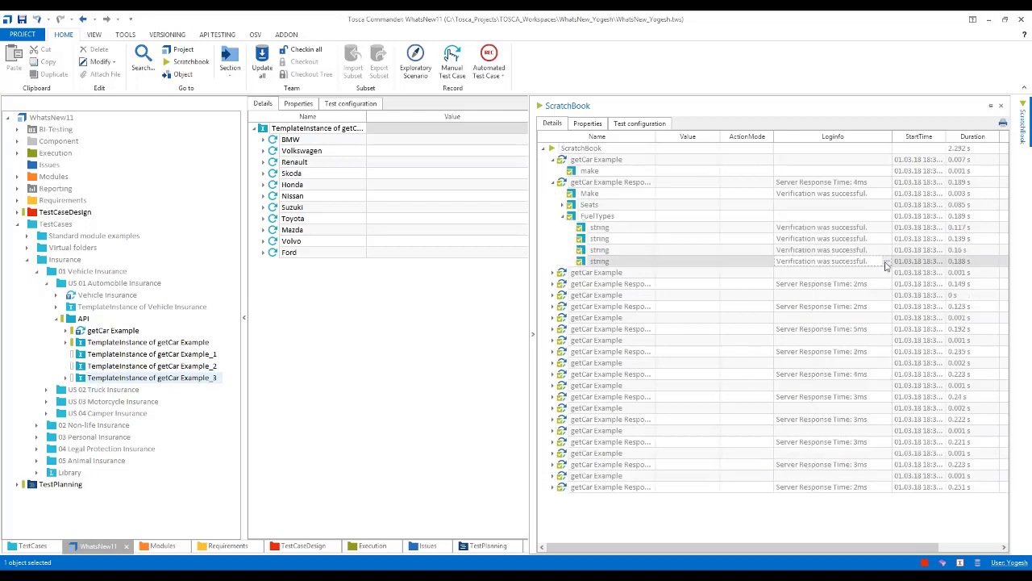
left_click(553, 182)
left_click(544, 150)
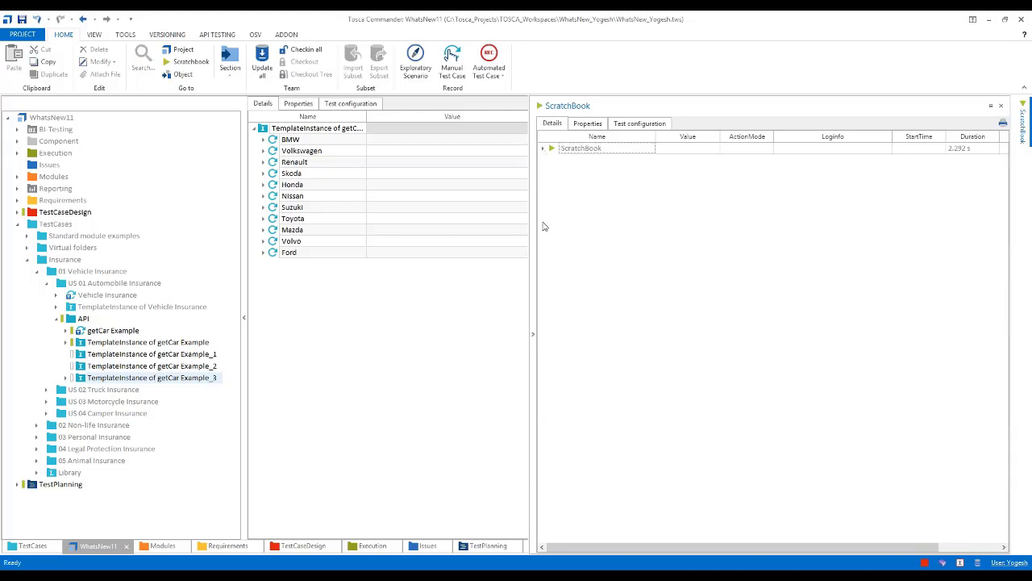
Show the ScratchBook's list of getCar Example requests and responses, and close the ScratchBook
left_click(533, 336)
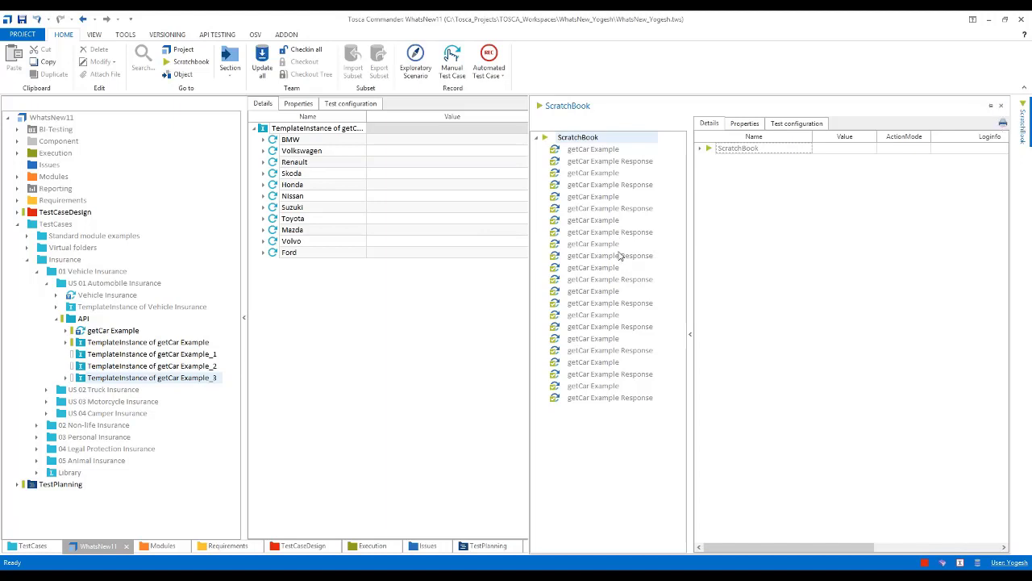
left_click(1001, 108)
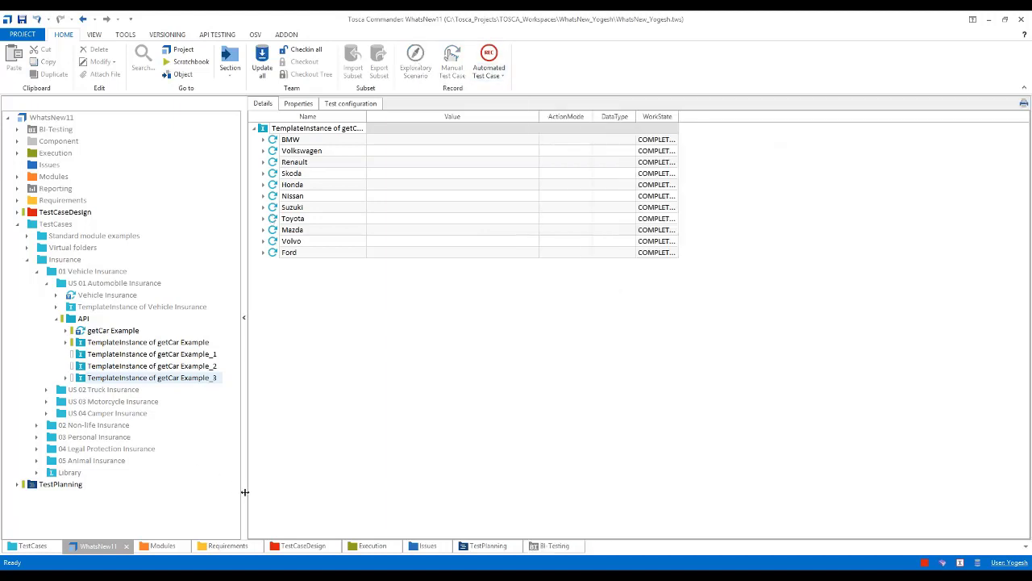
Add the note "Task 1 and 2 are completed sucessfully. Refer attachments" below the XML response in the TestPlanning Task description
left_click(483, 546)
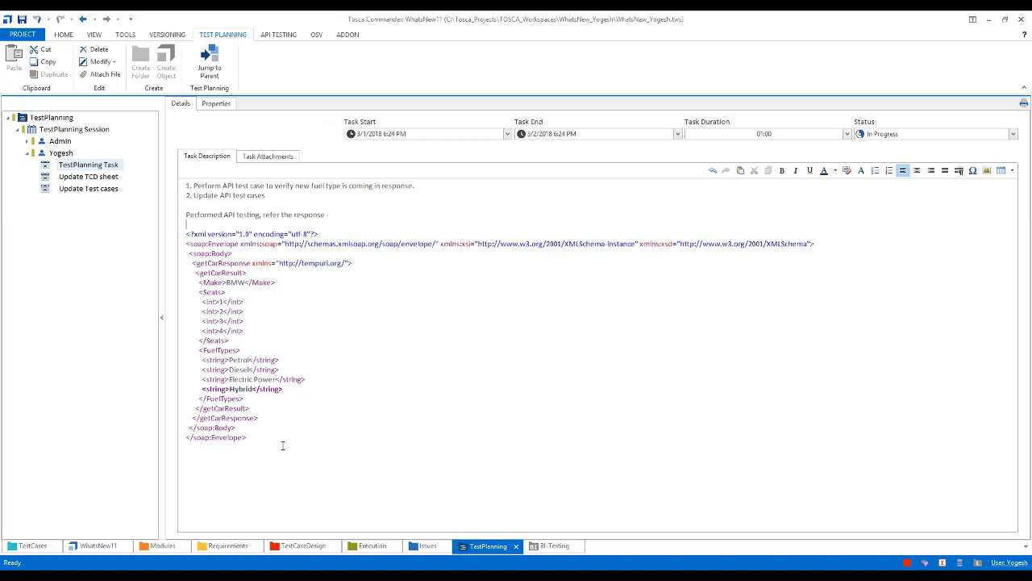
key("Down")
key("Down")
key("Down")
key("Down")
key("Down")
key("Down")
key("Down")
key("Down")
key("Down")
key("Down")
key("Down")
key("Down")
key("Down")
key("Down")
key("Down")
key("Down")
key("Down")
key("Down")
type("sk 1 and 2 are completed s")
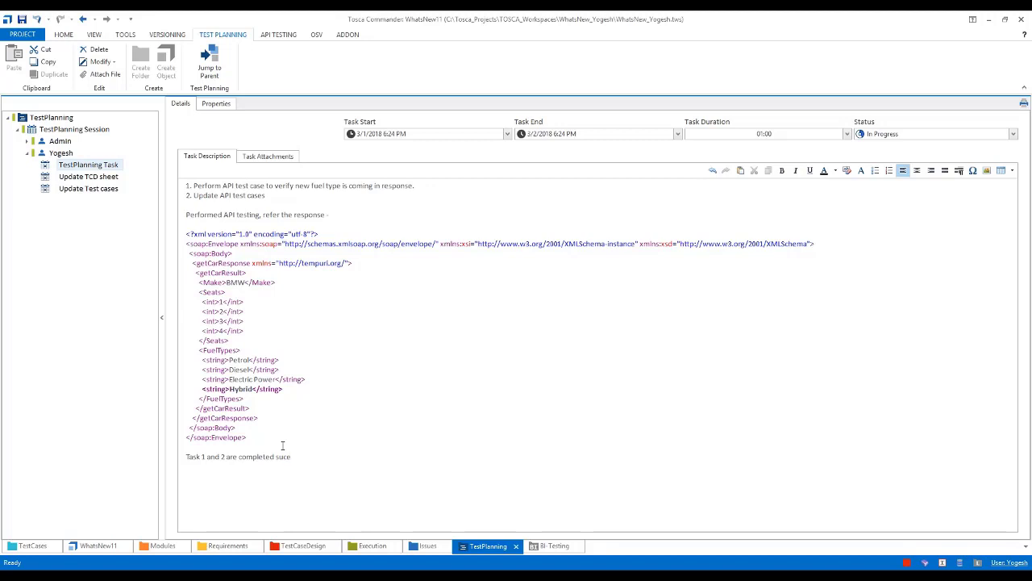
type("ucessfully. Refer attachments")
Set the TestPlanning Task's status to Completed and save the workspace
left_click(1014, 135)
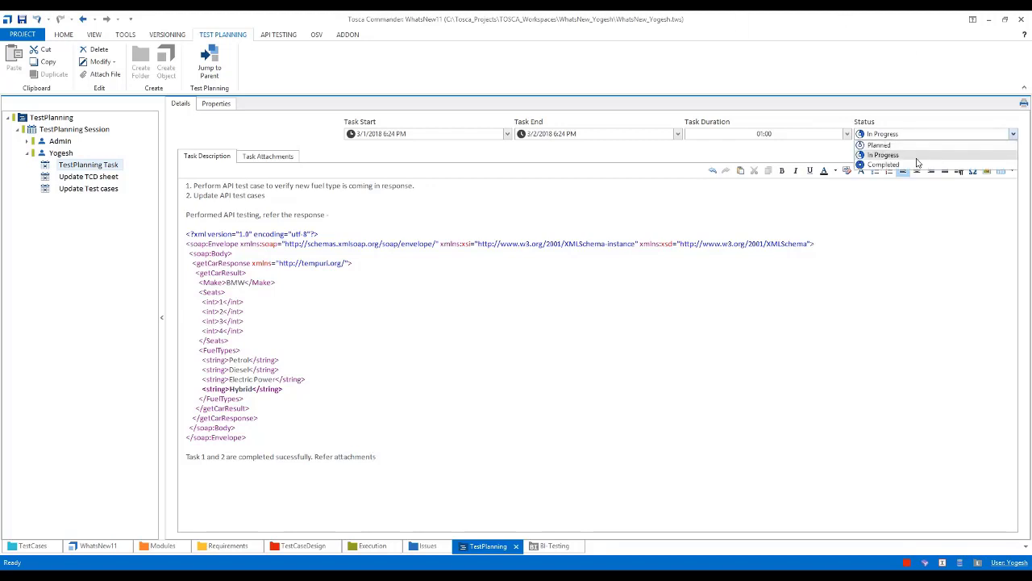
left_click(883, 165)
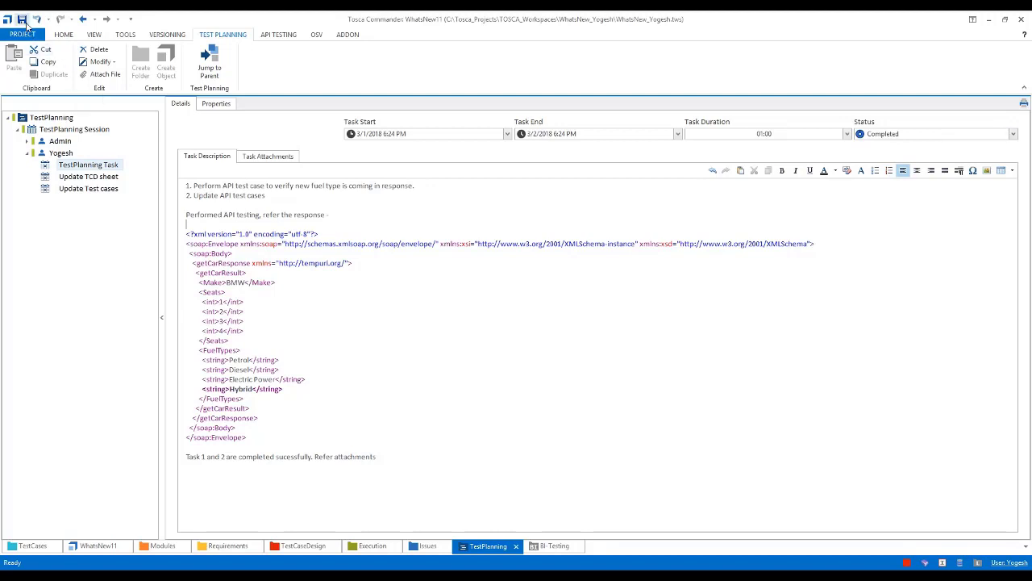
left_click(23, 20)
Set the status of the Update TCD sheet task to In Progress
left_click(87, 177)
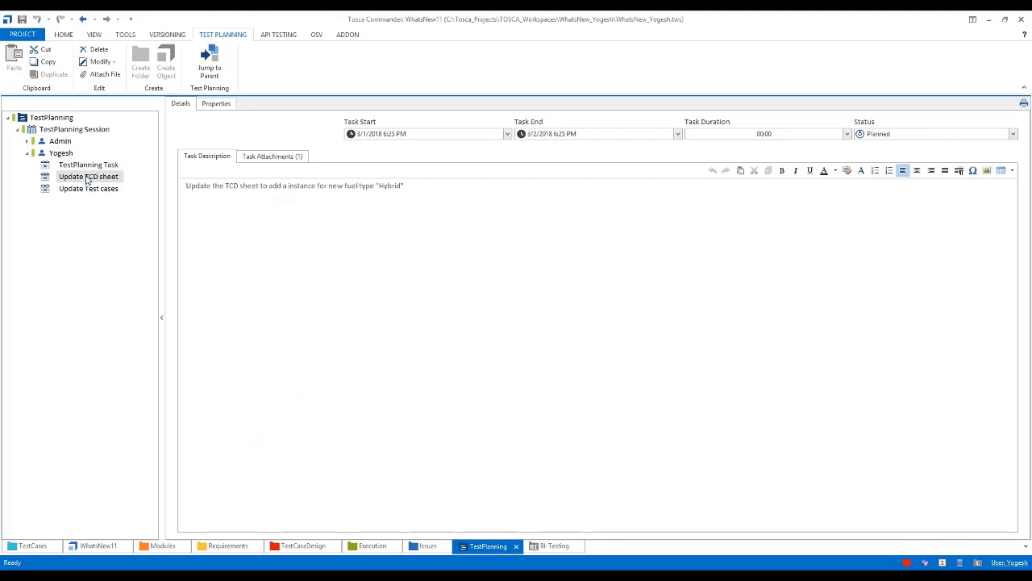
left_click(1013, 134)
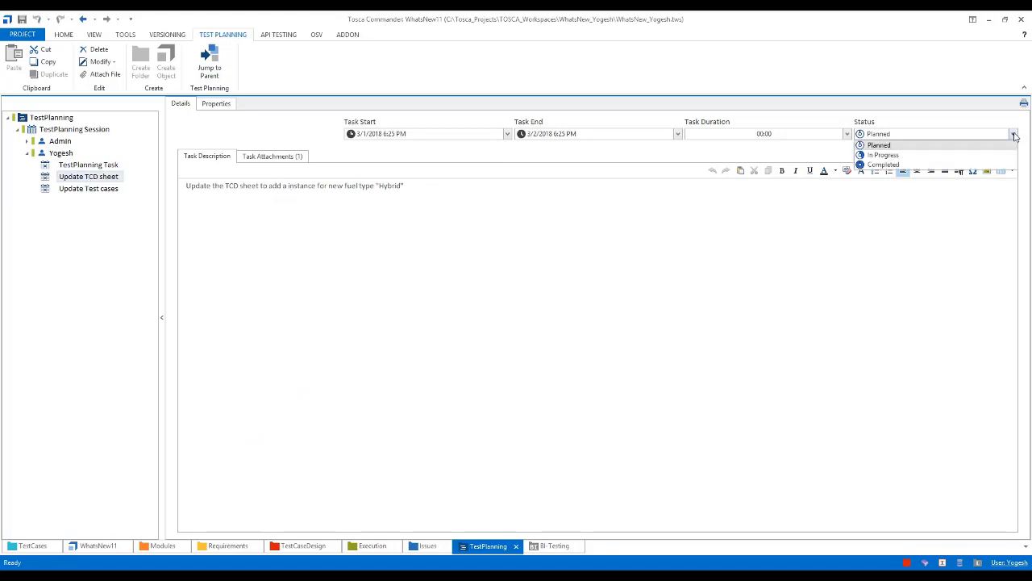
left_click(910, 154)
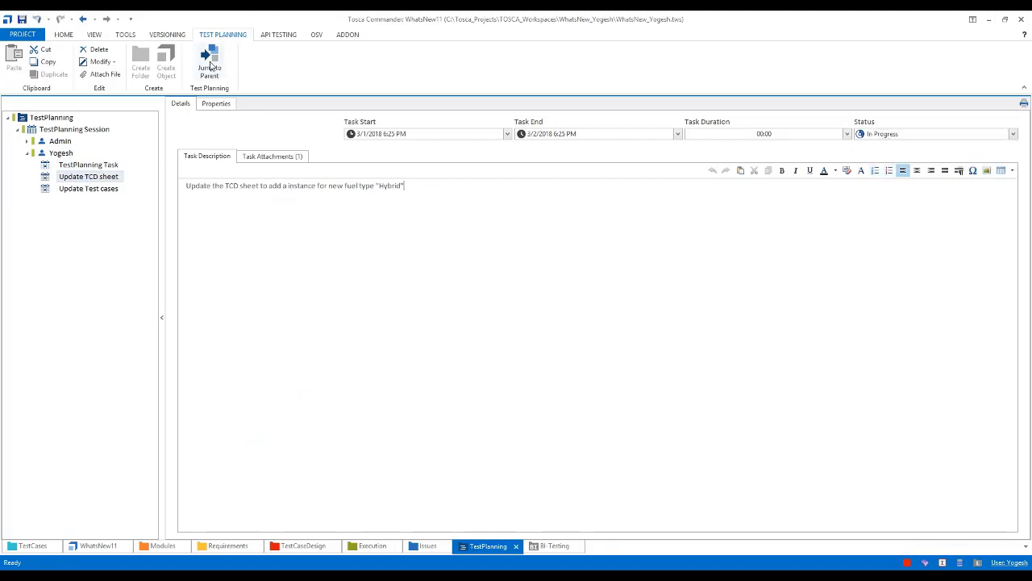
Check in all changes to the common repository with the comment "Performed the task 1"
left_click(62, 36)
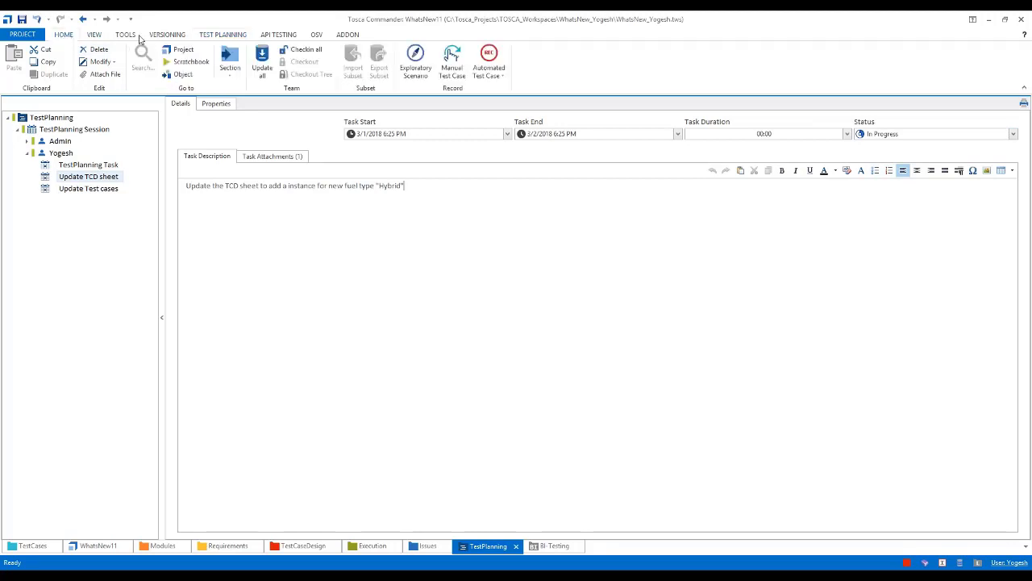
left_click(303, 50)
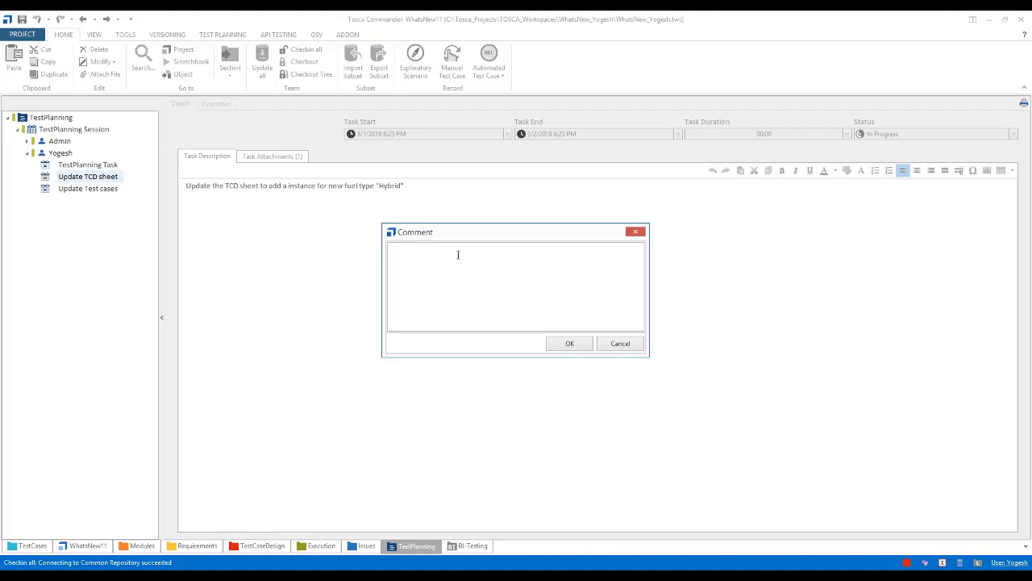
type("erformed the task 1")
left_click(568, 344)
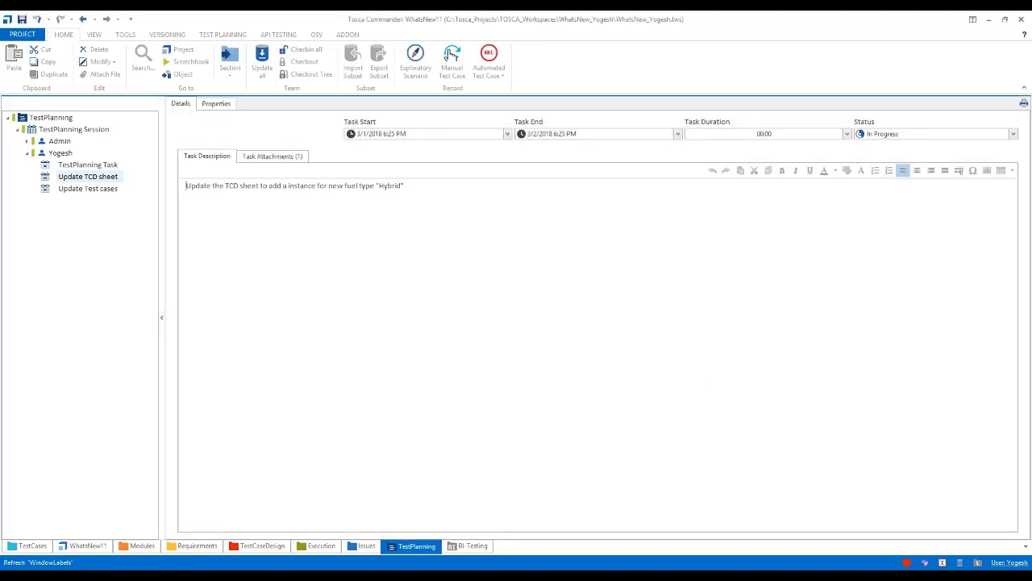
Switch to Tosca API Scan and close it without saving the project
key("alt+Tab")
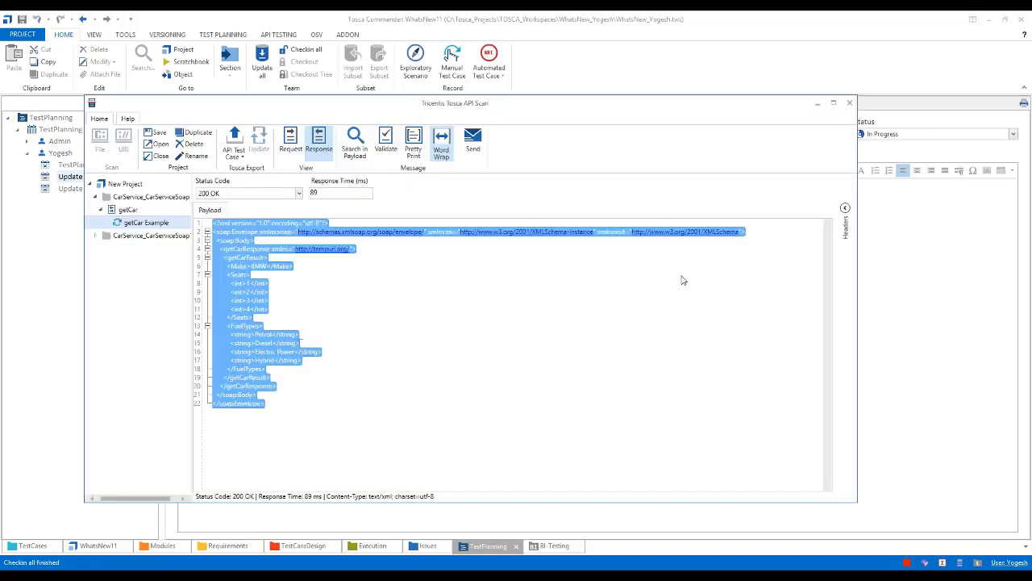
left_click(851, 104)
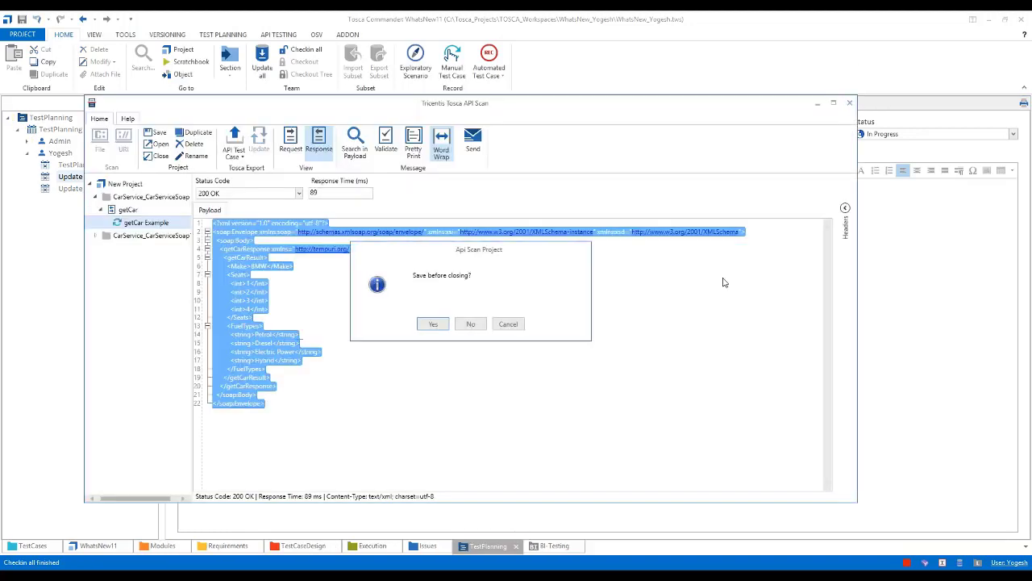
left_click(471, 324)
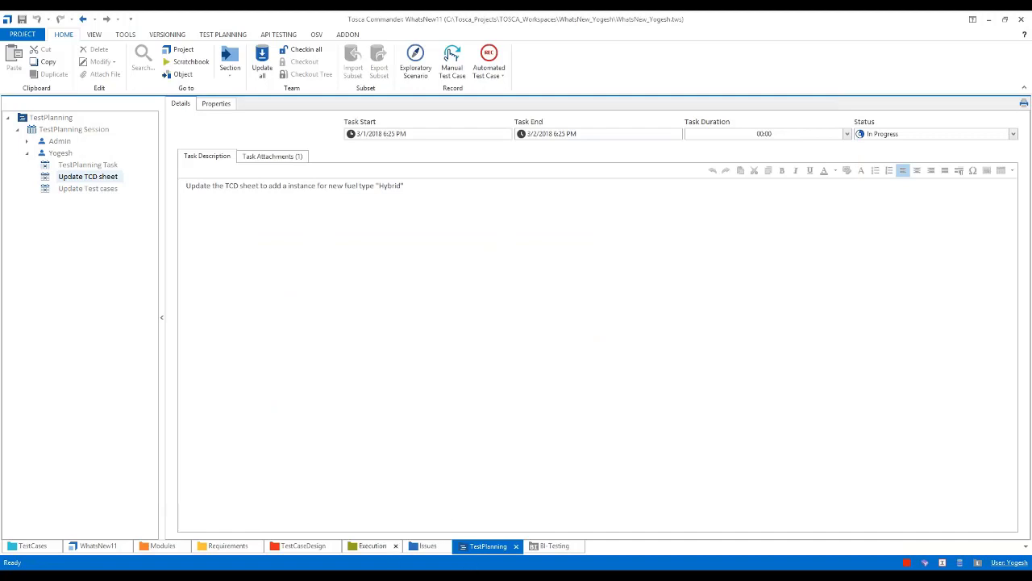
Switch to the Admin user's Tosca Commander workspace, update all objects from the repository, and collapse the TestPlanning folder
mouse_move(420, 568)
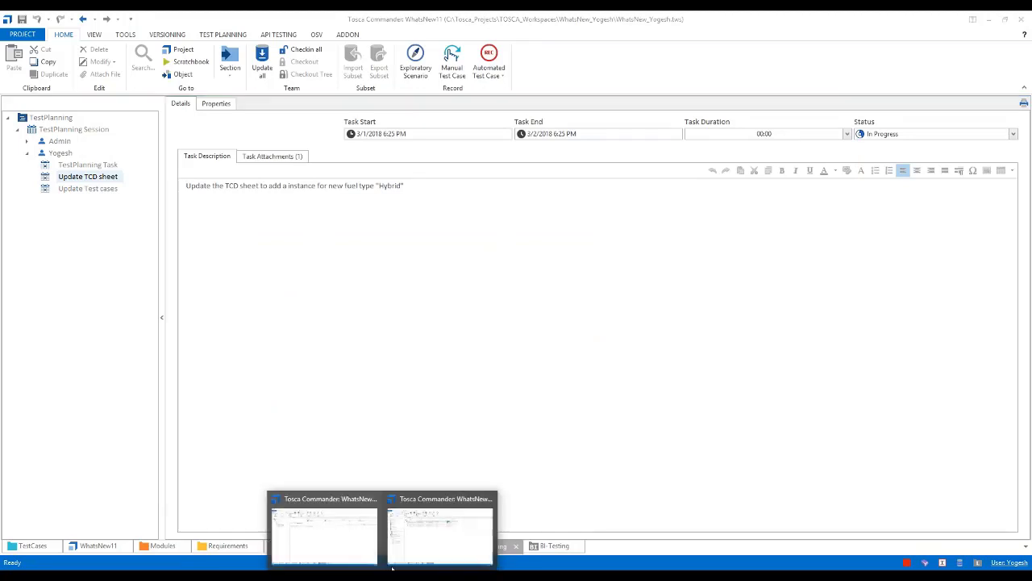
mouse_move(419, 544)
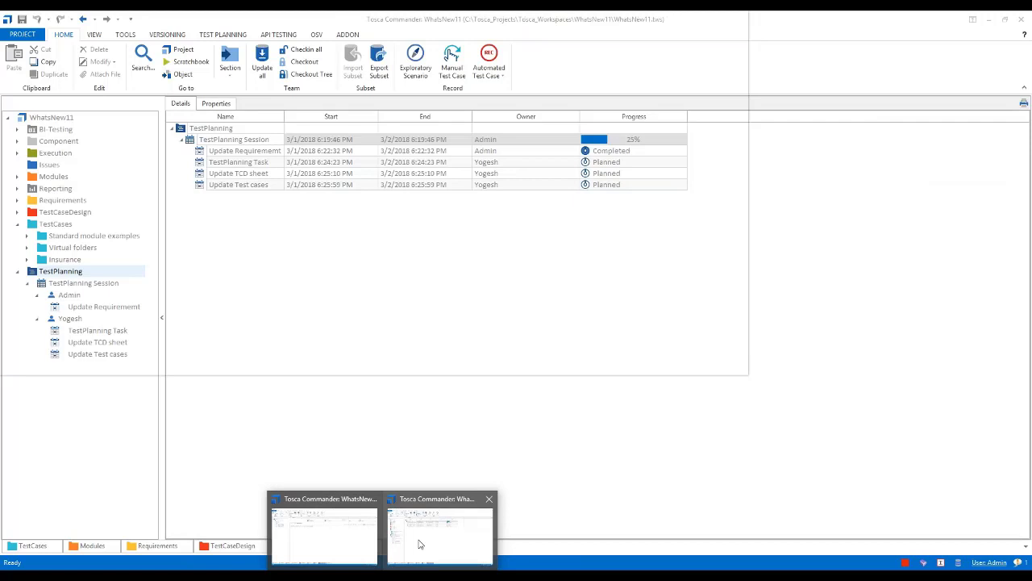
left_click(419, 544)
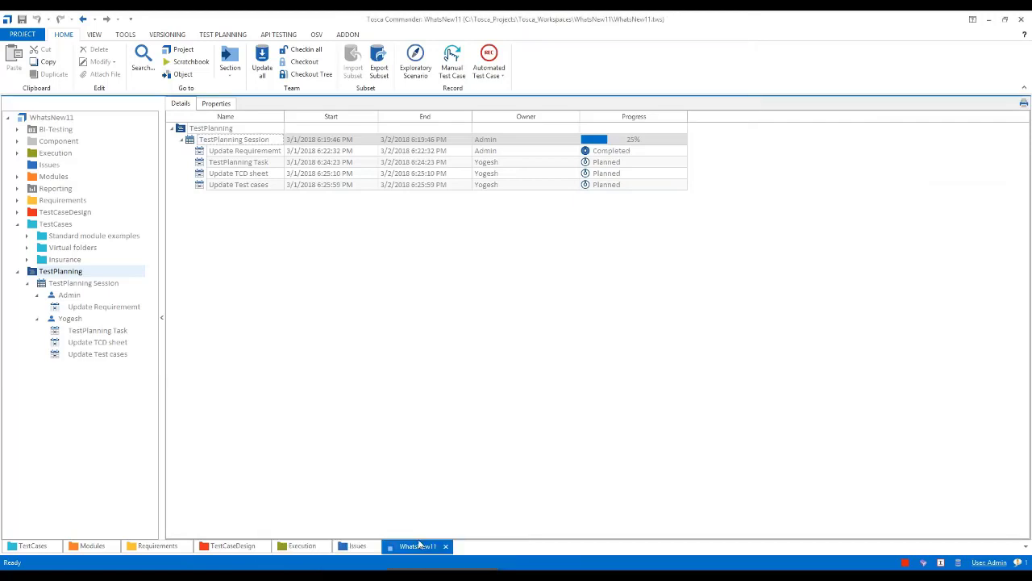
left_click(726, 439)
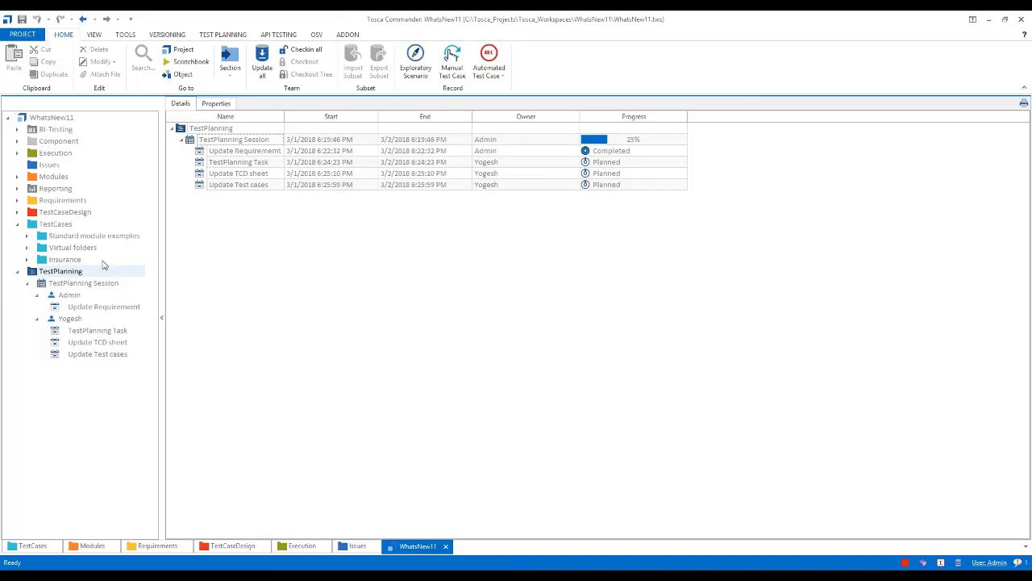
left_click(33, 275)
left_click(263, 71)
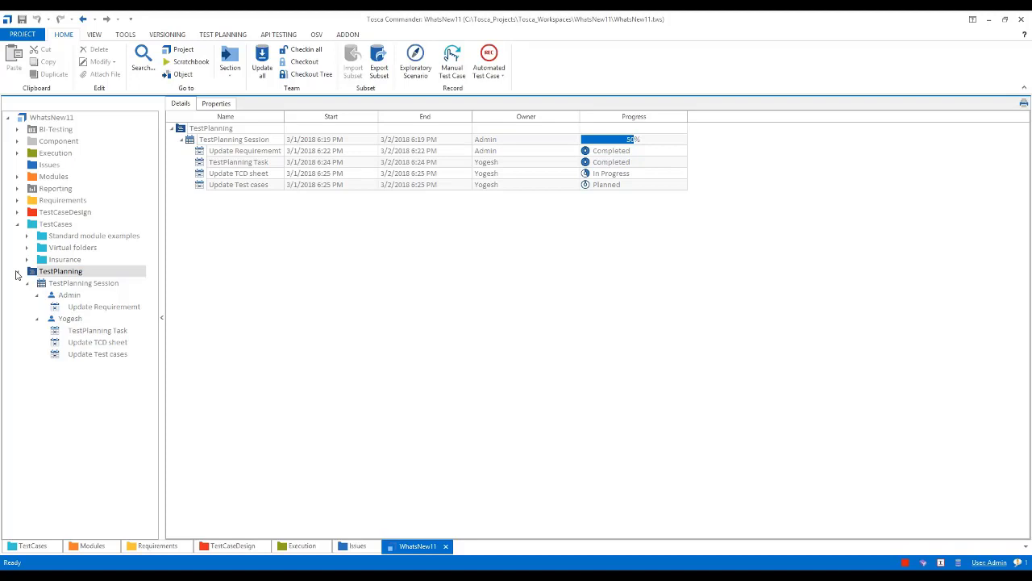
left_click(17, 272)
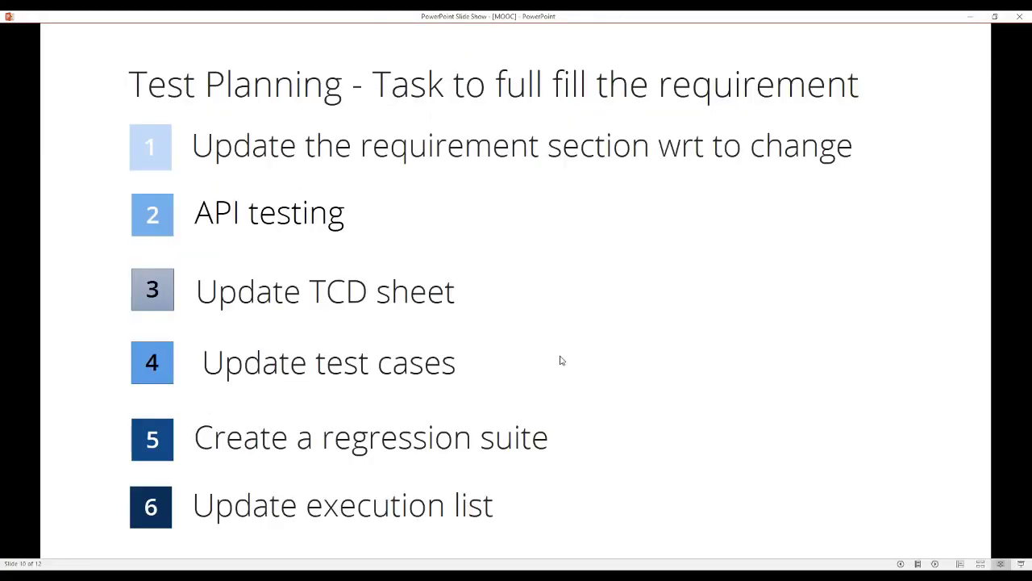
Go back to the How To slide in the PowerPoint slide show, and return to the Admin workspace in Tosca Commander
key("Left")
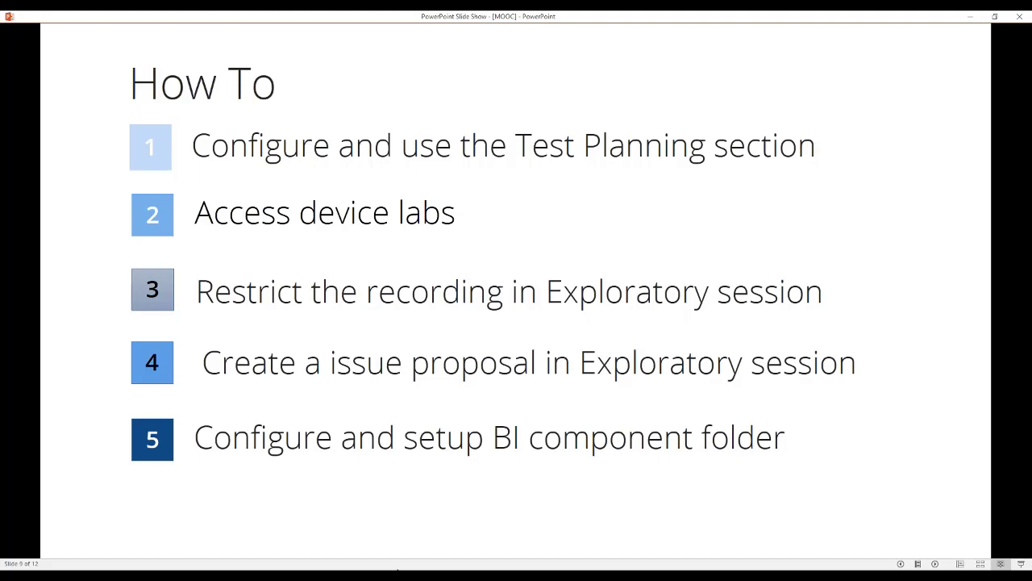
mouse_move(397, 571)
left_click(386, 528)
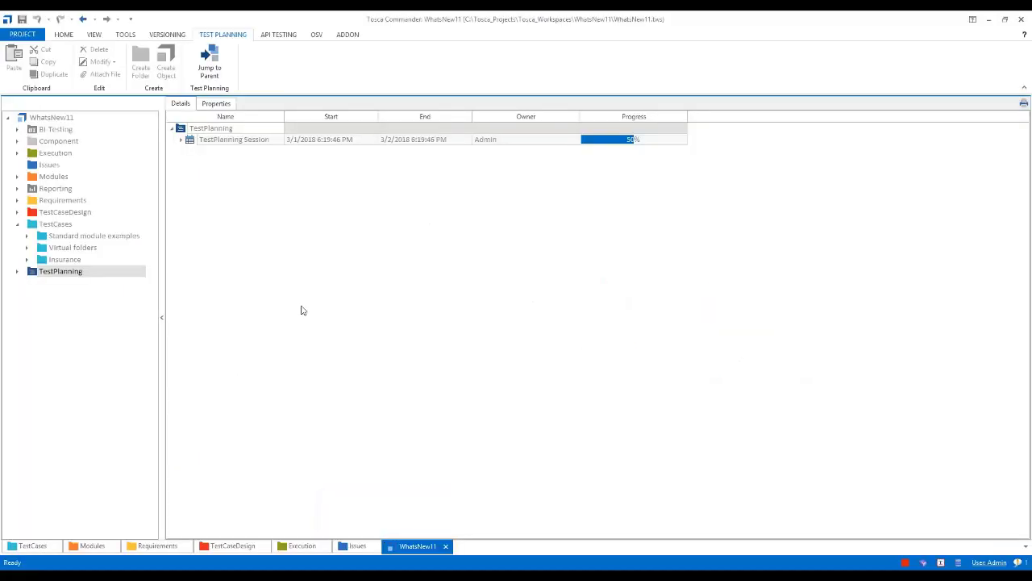
Open the Whats New 11 session from the Exploratory Testing folder of the Execution section
left_click(303, 546)
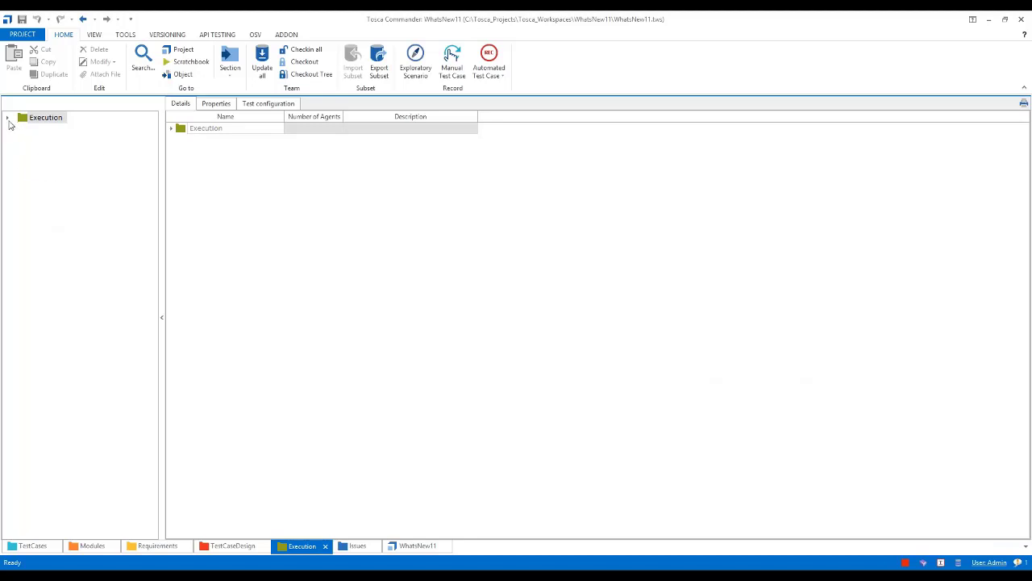
left_click(7, 117)
left_click(17, 153)
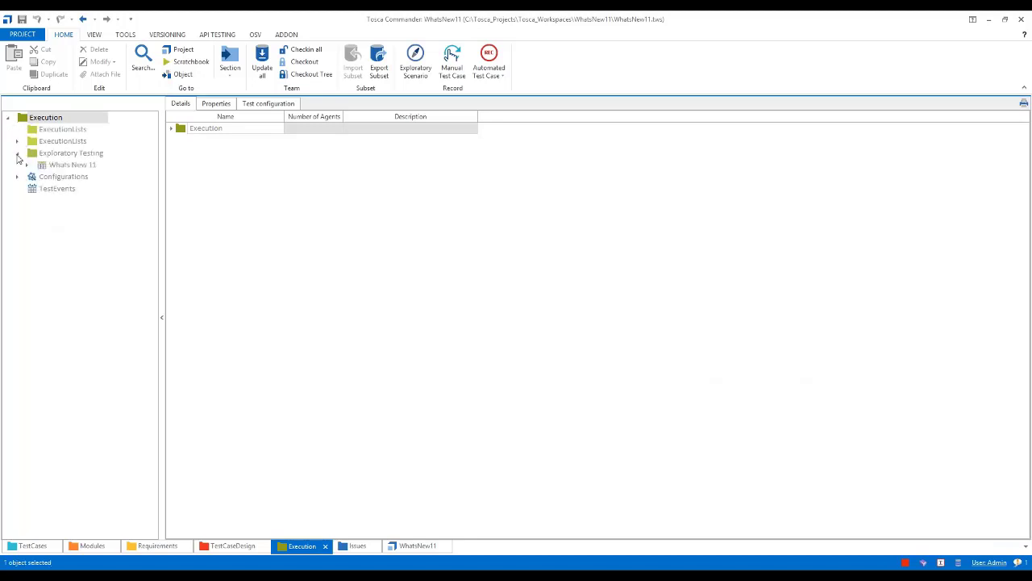
left_click(44, 165)
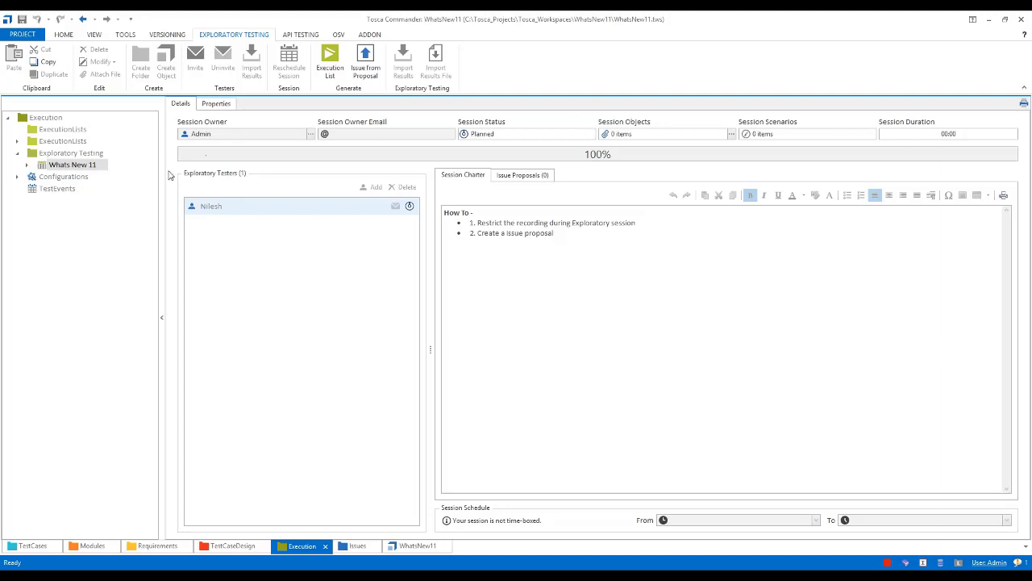
Check out the entire WhatsNew11 project tree
left_click(407, 548)
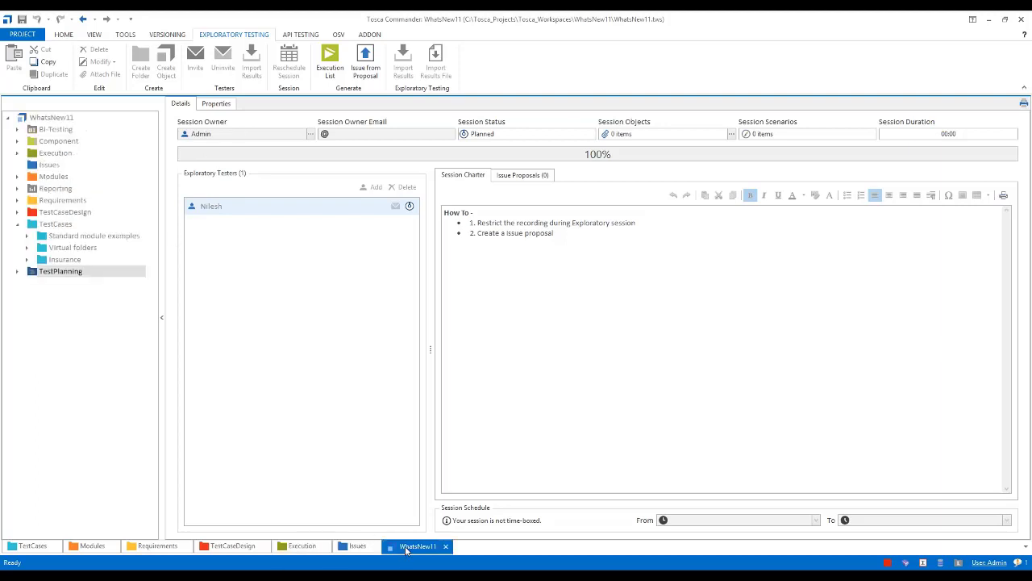
left_click(51, 118)
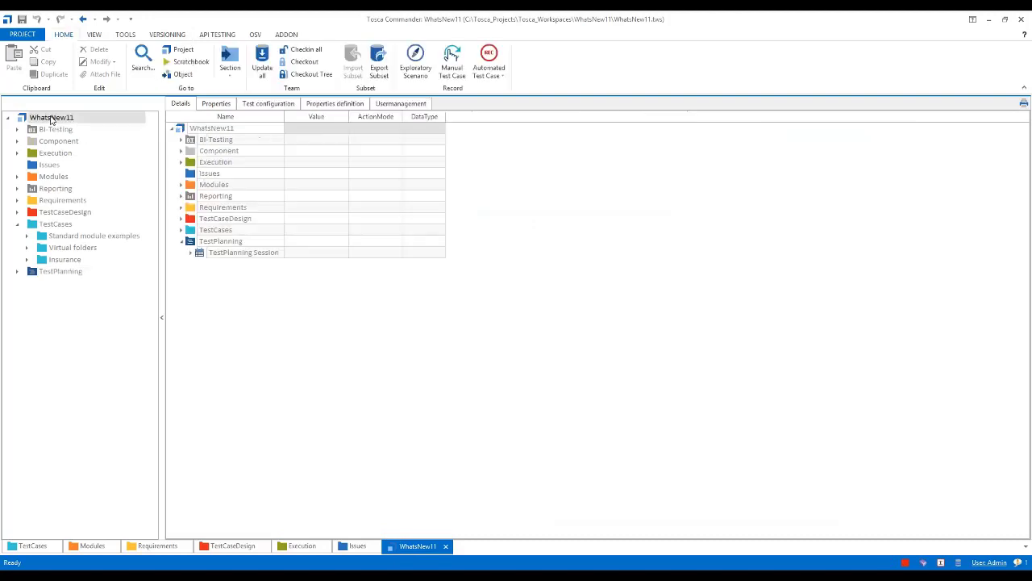
left_click(315, 78)
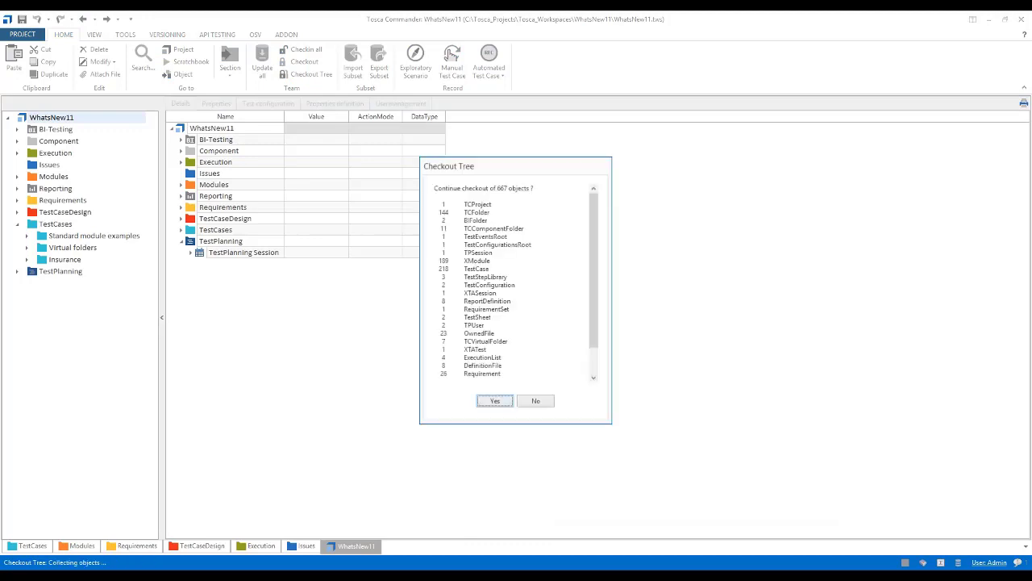
left_click(490, 402)
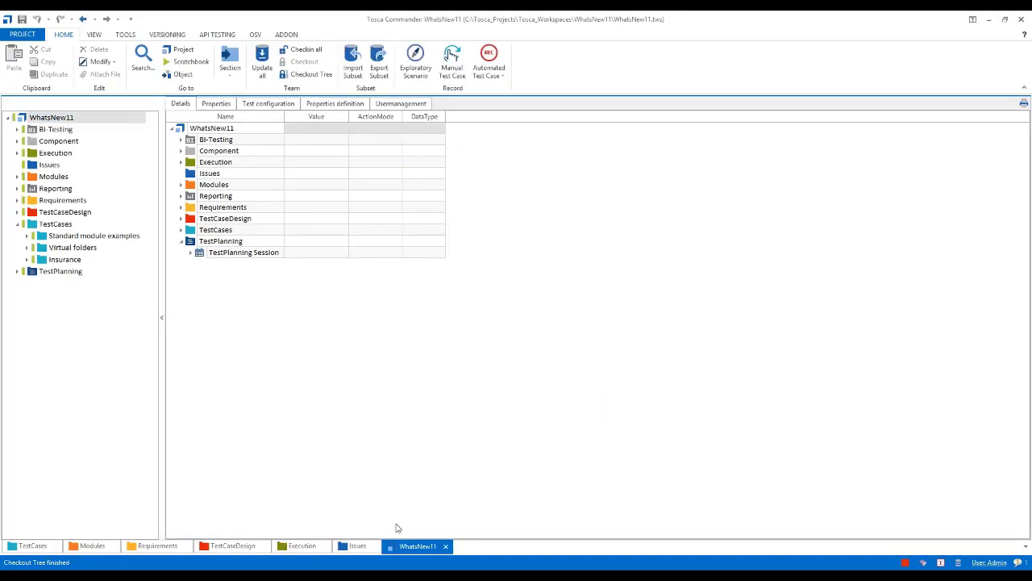
Start a new exploratory scenario for the tester assigned to the Whats New 11 session
left_click(300, 547)
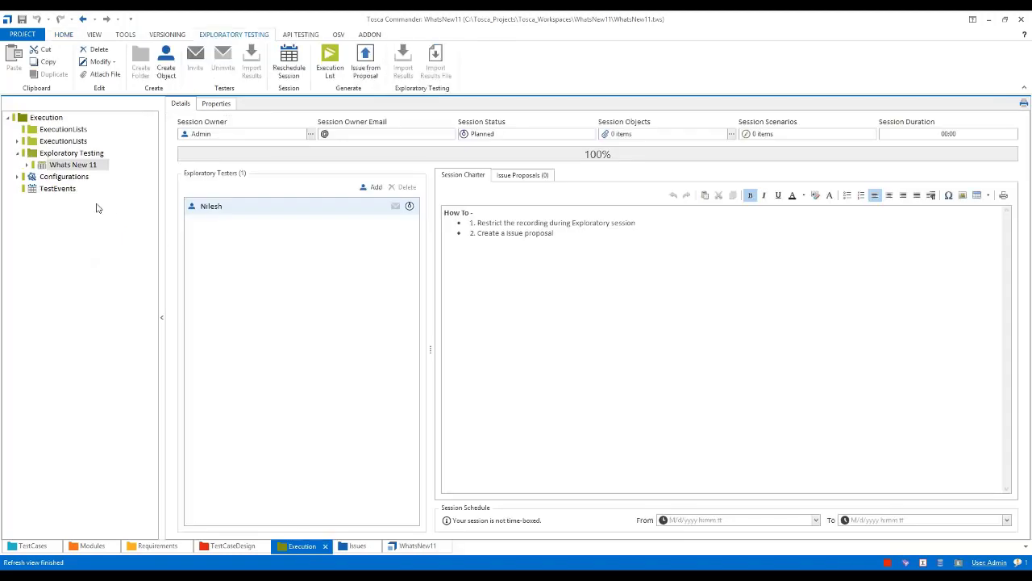
left_click(27, 165)
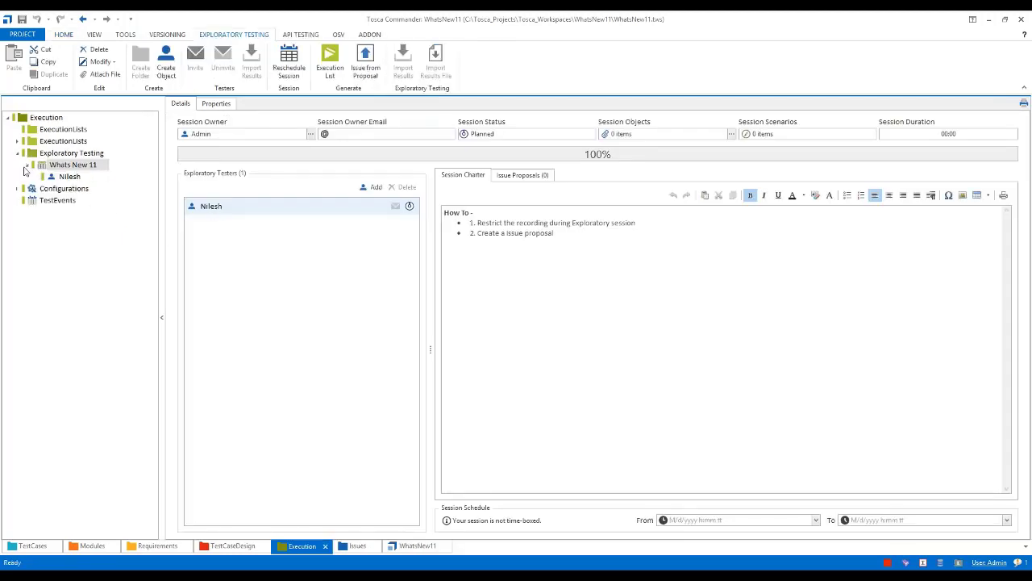
left_click(49, 177)
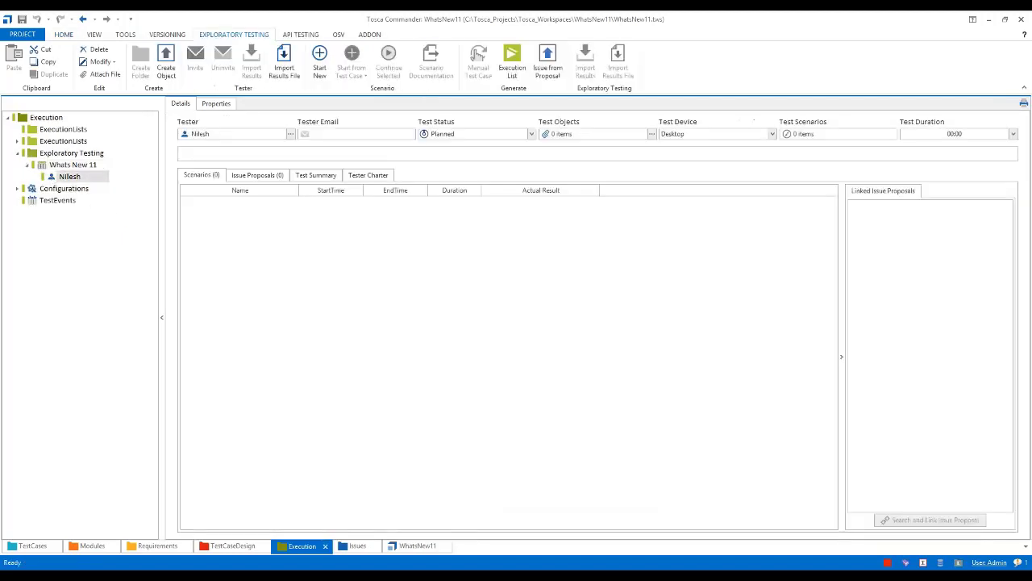
left_click(321, 58)
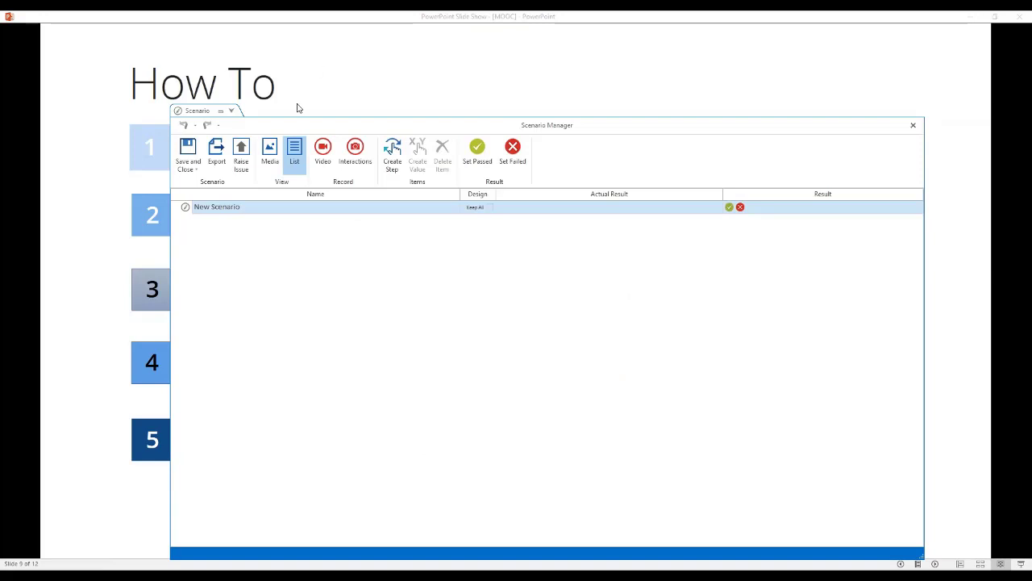
Rename the new scenario as "Whatis New 11"
double_click(230, 208)
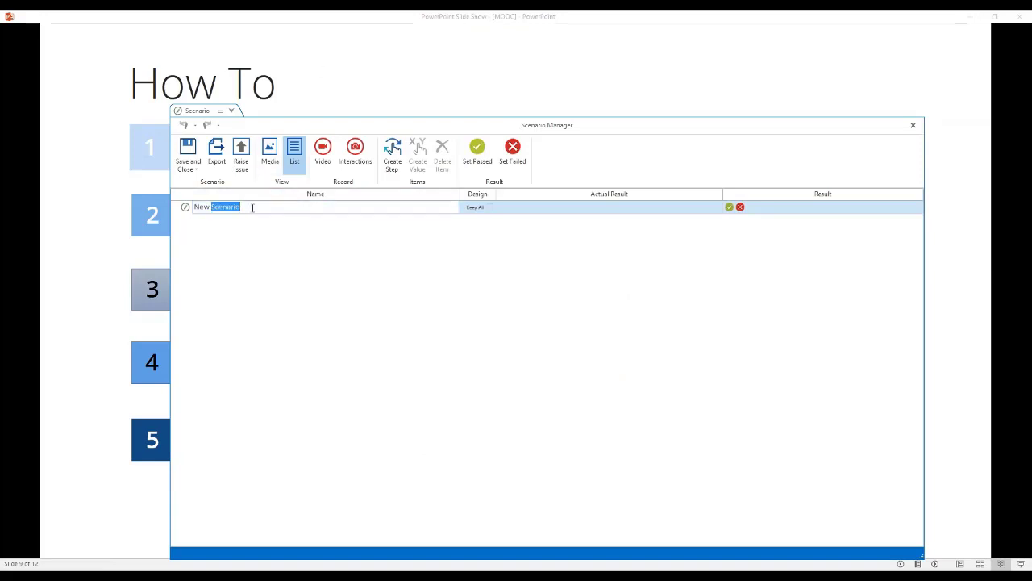
left_click_drag(253, 207, 184, 206)
type("What's New 11")
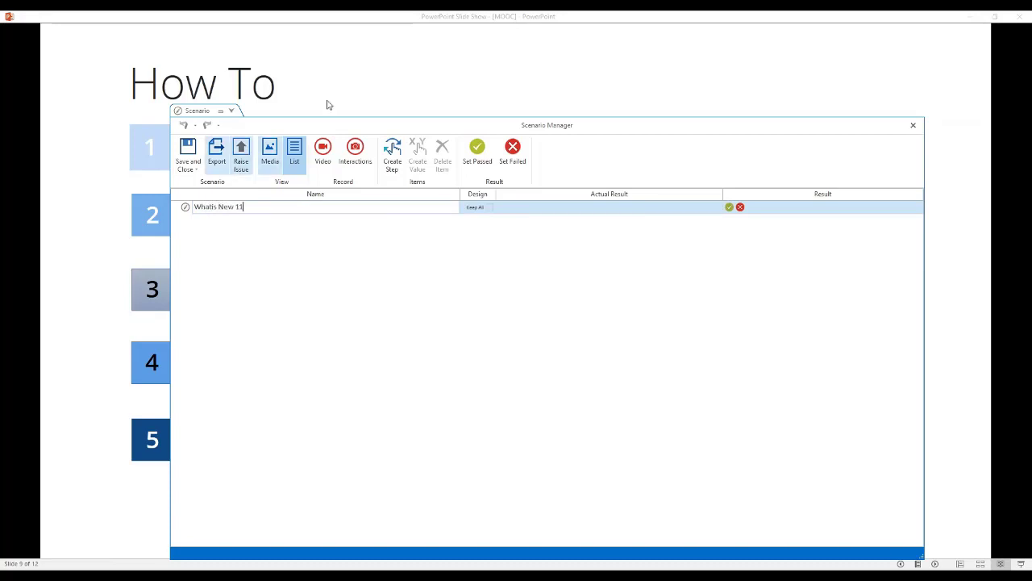
Start an interactions recording as administrator with Microsoft PowerPoint and Google Chrome excluded from the recorded applications
left_click(357, 149)
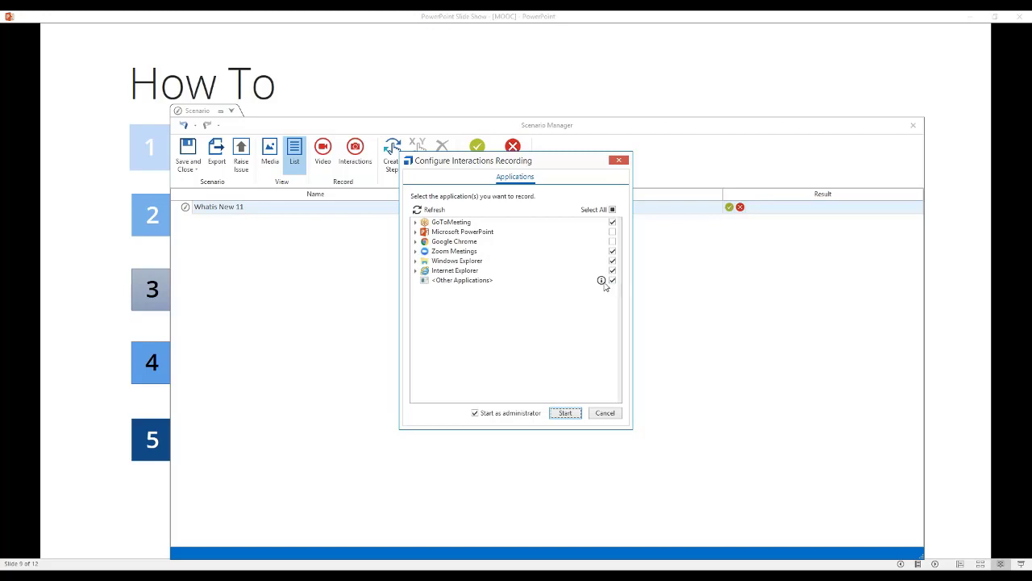
mouse_move(604, 286)
left_click(565, 414)
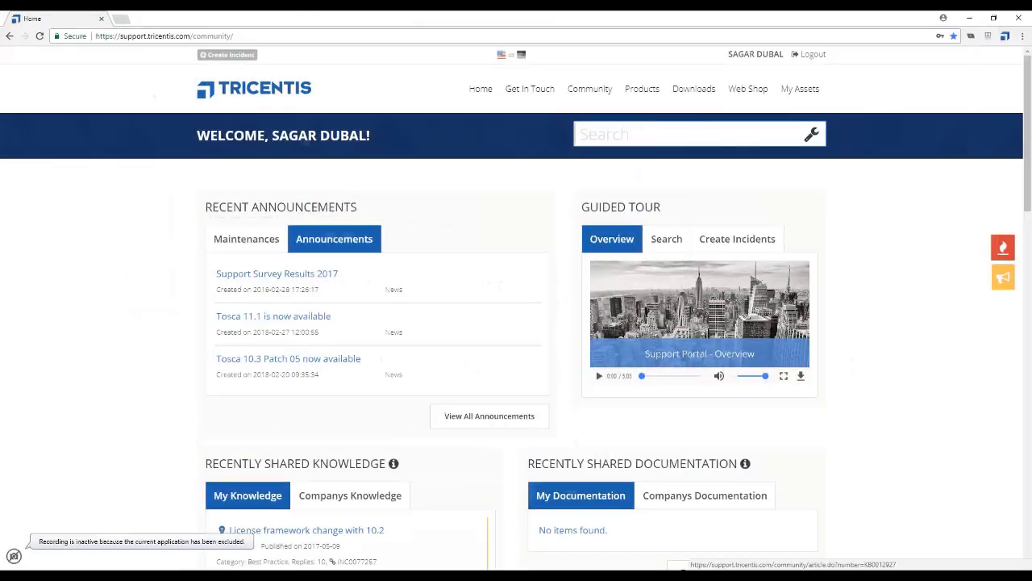
Switch to the Tricentis support portal in Chrome and check the recording status while using its Home page
left_click(318, 510)
mouse_move(16, 560)
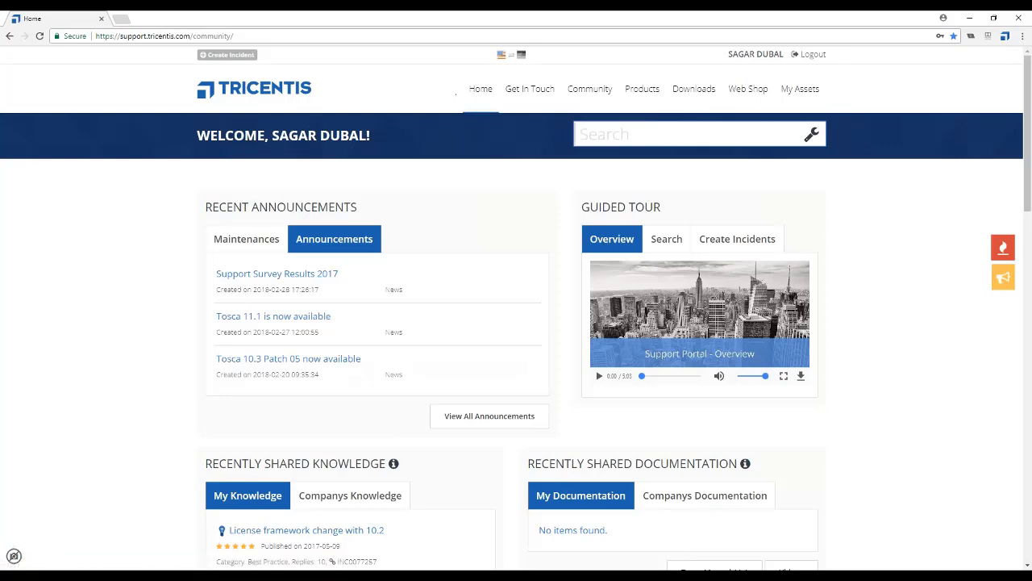
left_click(481, 92)
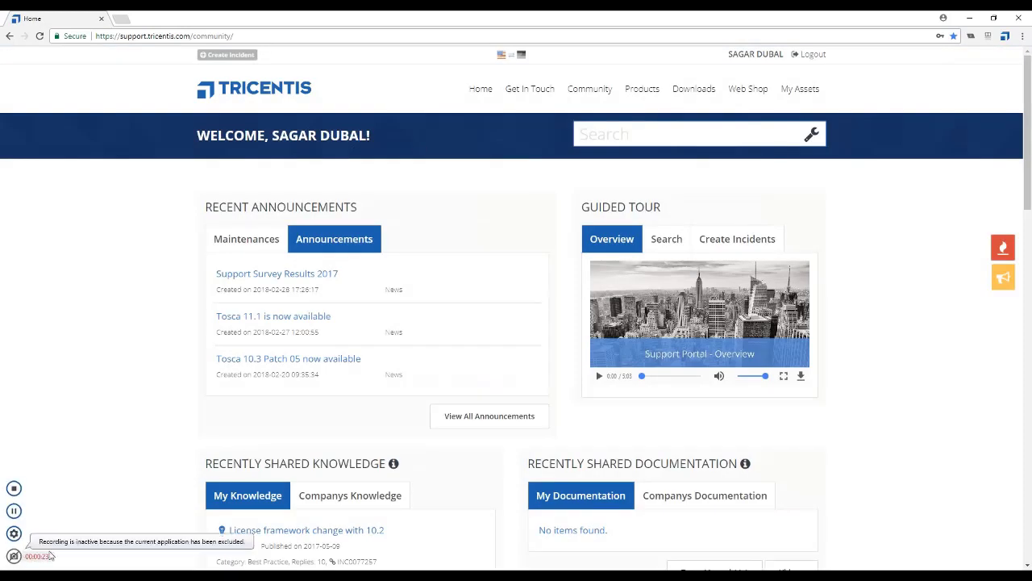
Switch to the Vehicle Insurance Application in Internet Explorer and select BMW as the vehicle make
mouse_move(250, 574)
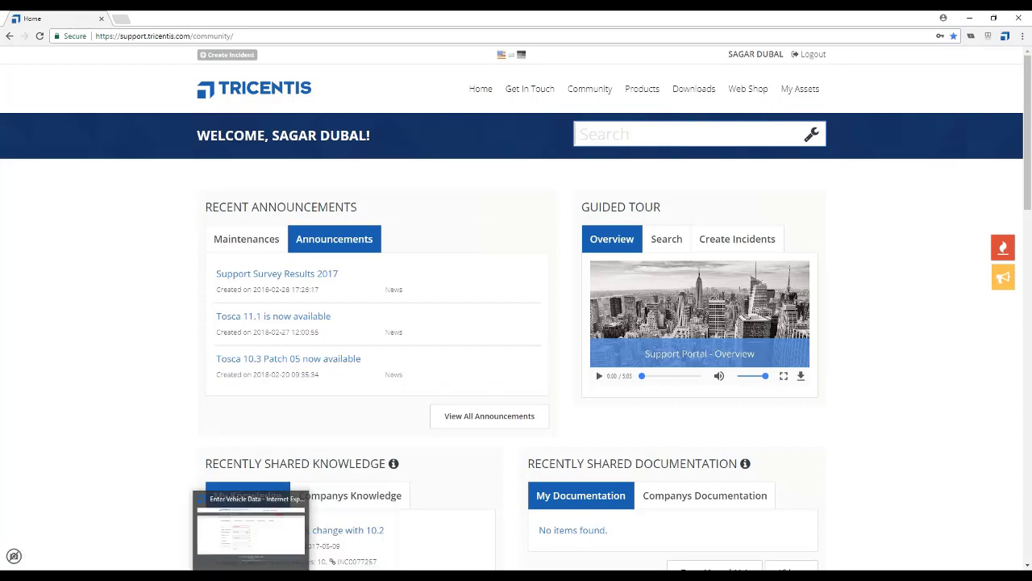
left_click(250, 545)
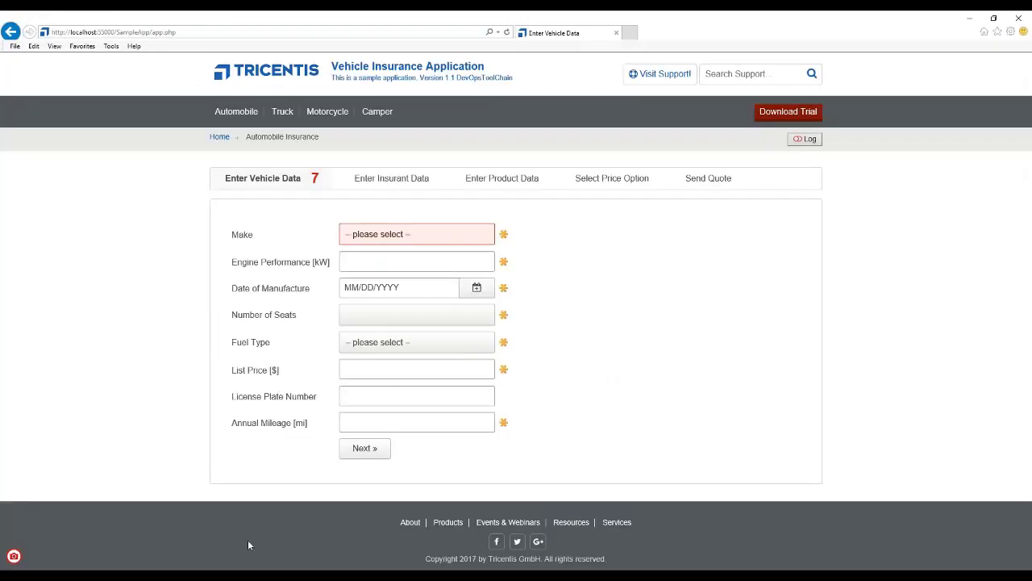
mouse_move(19, 563)
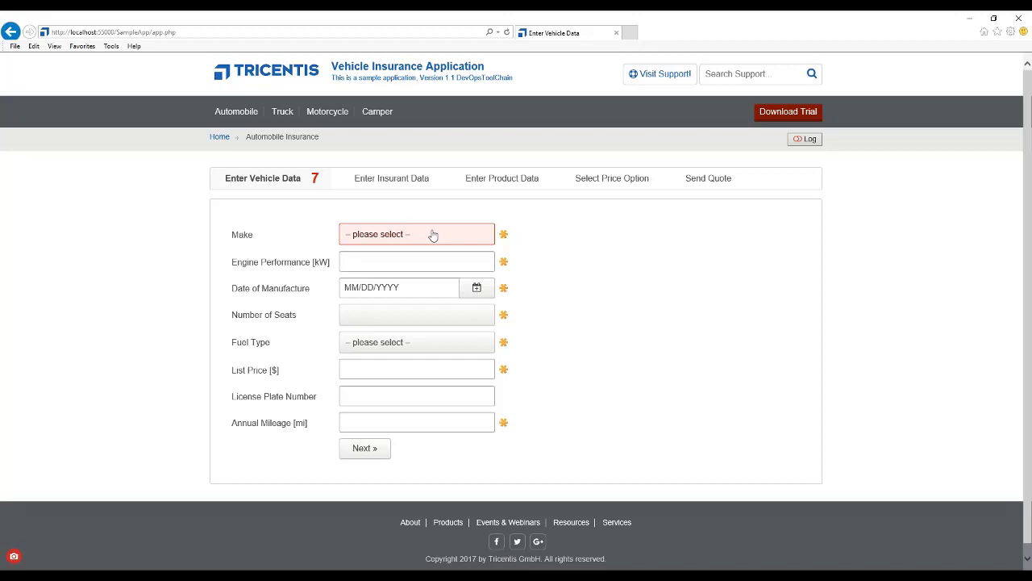
left_click(435, 235)
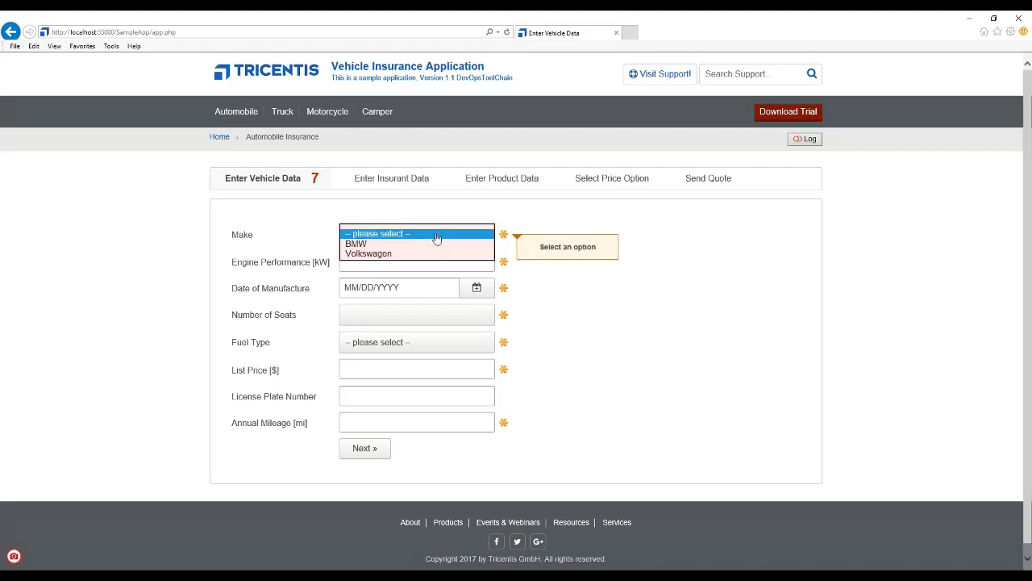
left_click(414, 244)
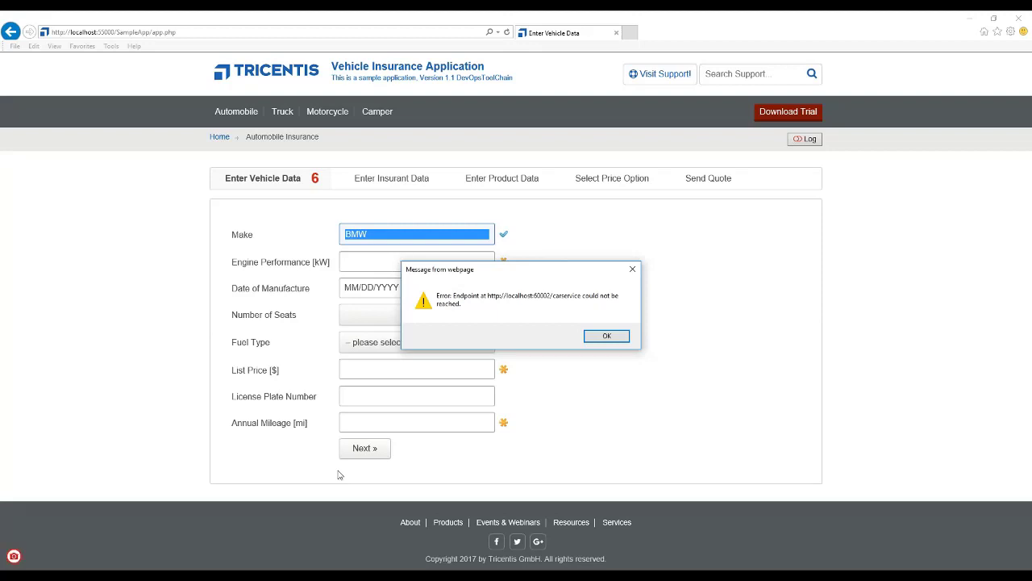
Stop the interactions recording and reposition the Scenario Manager window over the web page
mouse_move(22, 531)
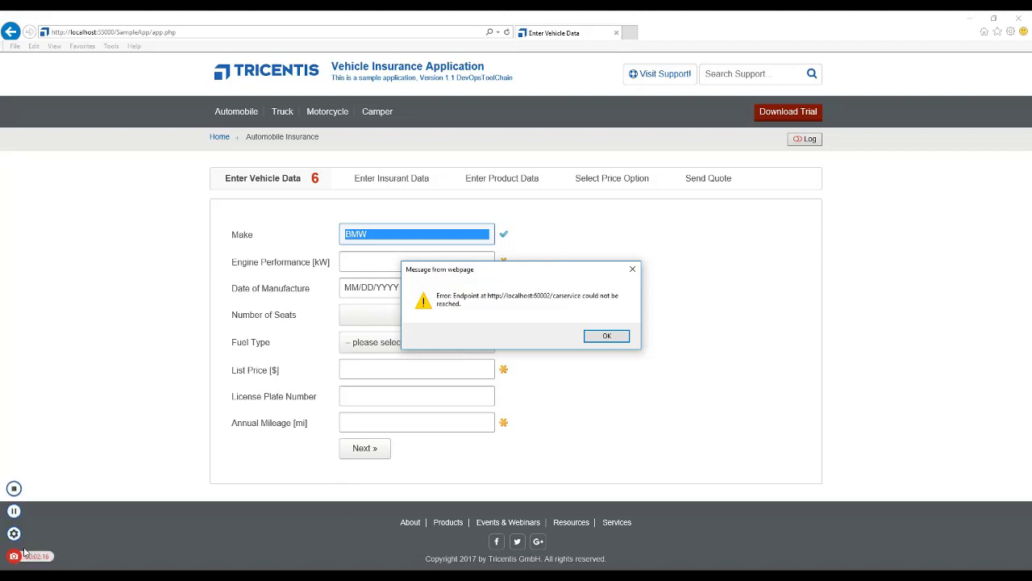
left_click(14, 489)
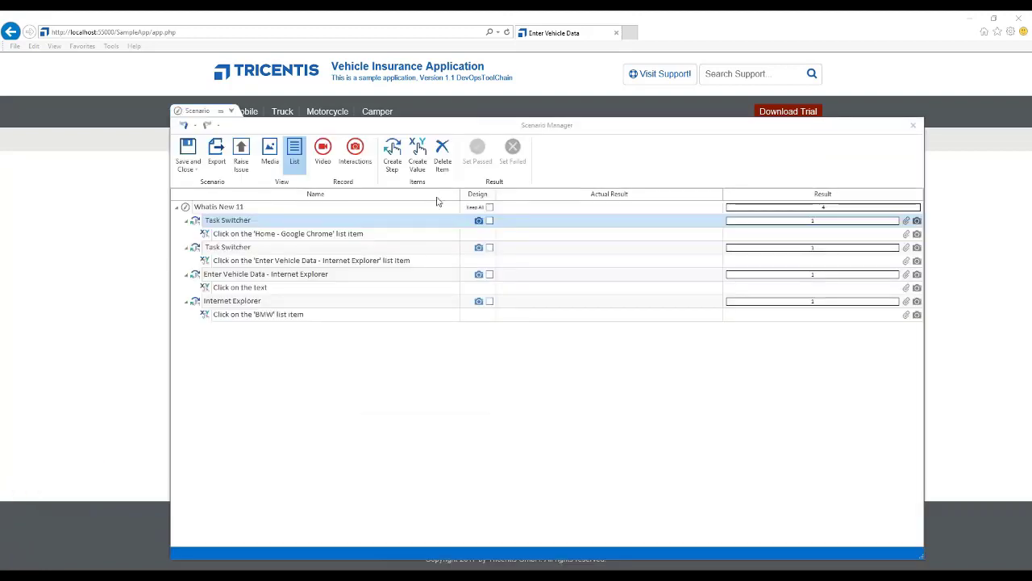
left_click_drag(485, 124, 407, 112)
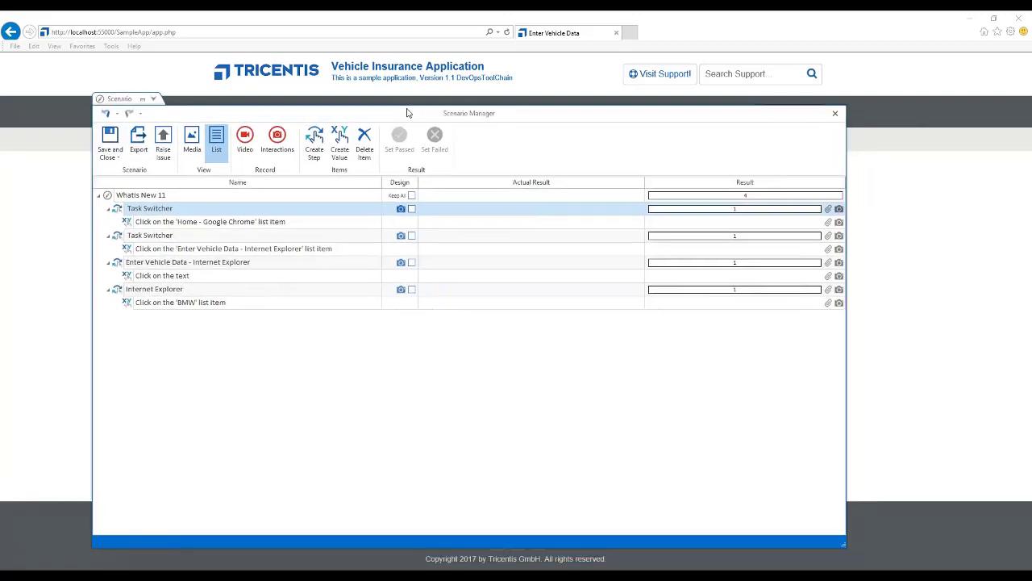
Examine the design screenshots of the four recorded steps in the media view, and return to the list view
left_click(191, 141)
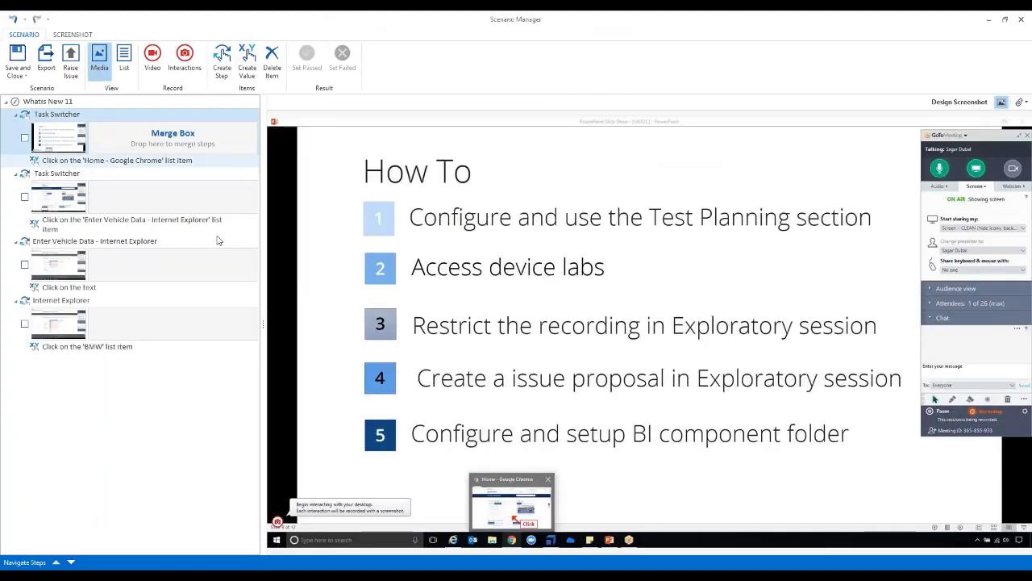
left_click(121, 196)
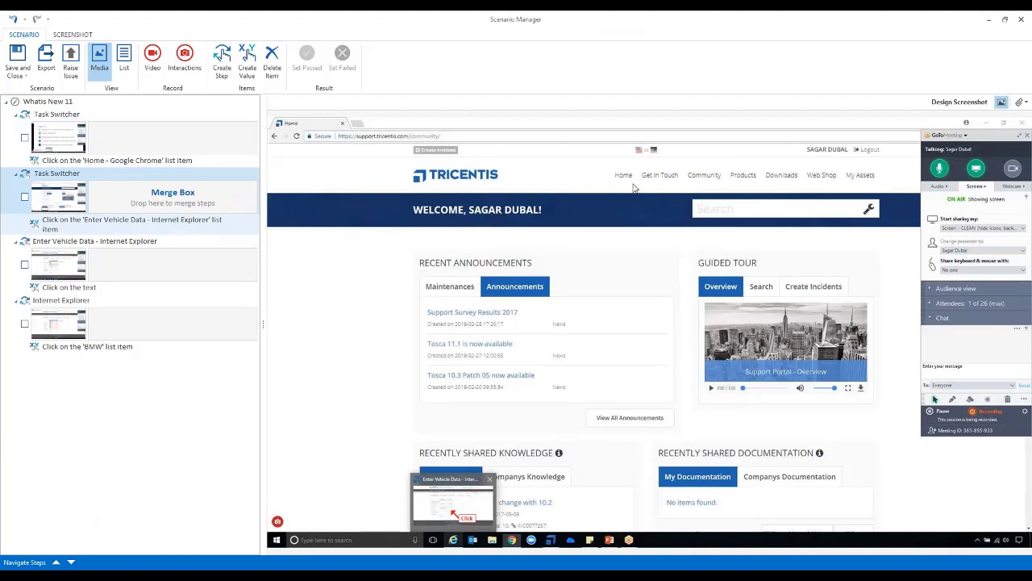
left_click(127, 268)
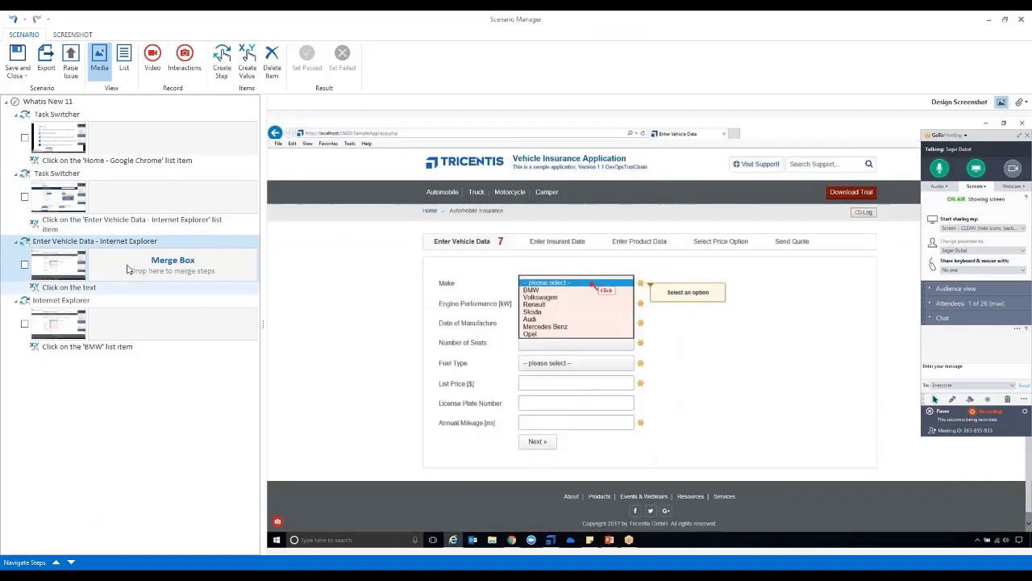
left_click(153, 208)
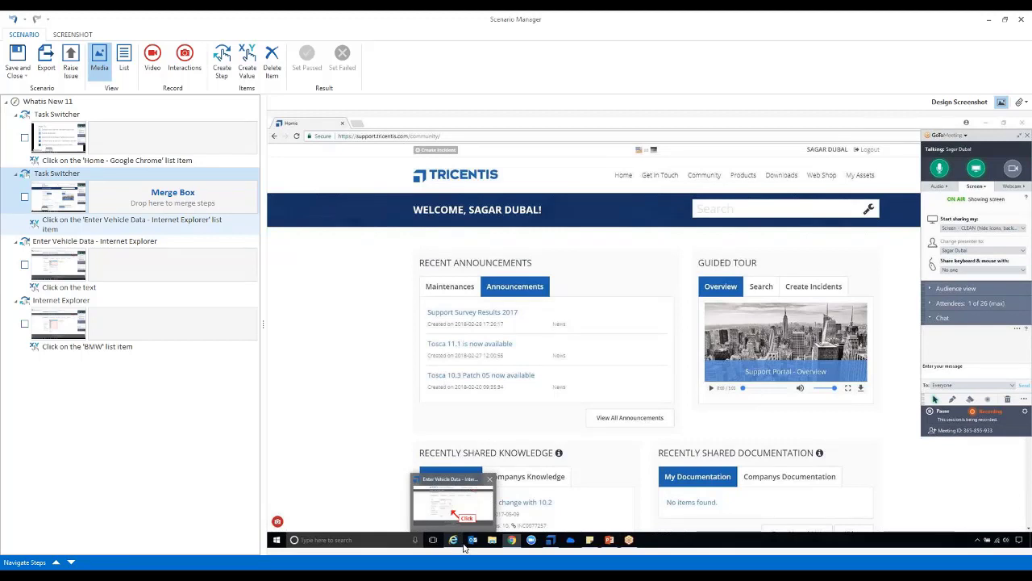
left_click(131, 268)
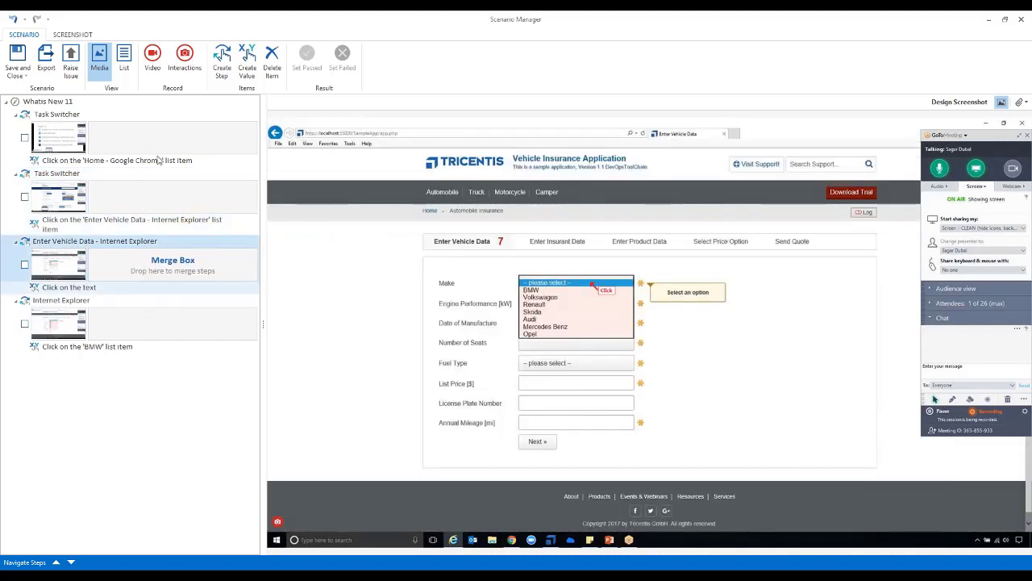
left_click(169, 326)
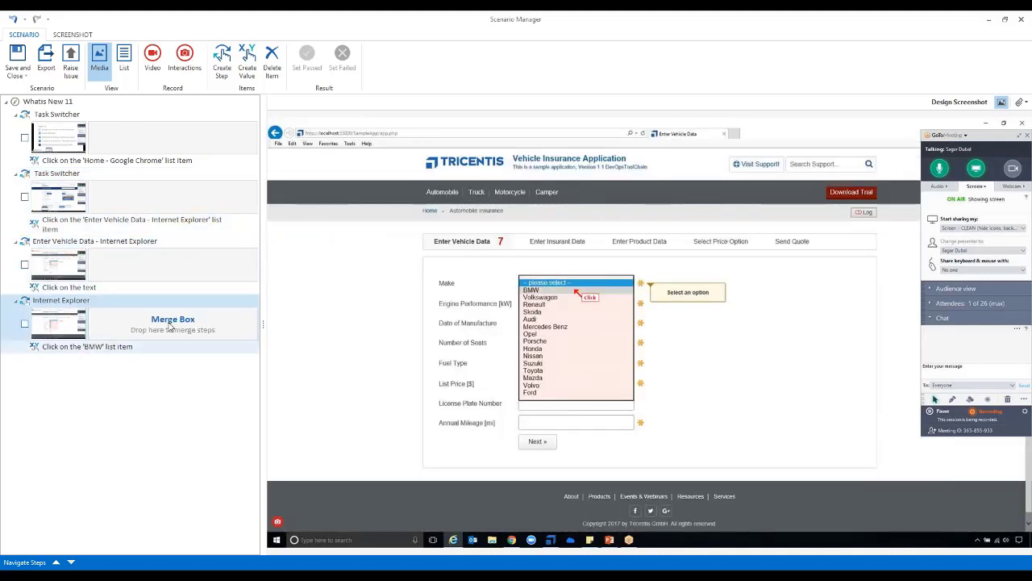
left_click(136, 144)
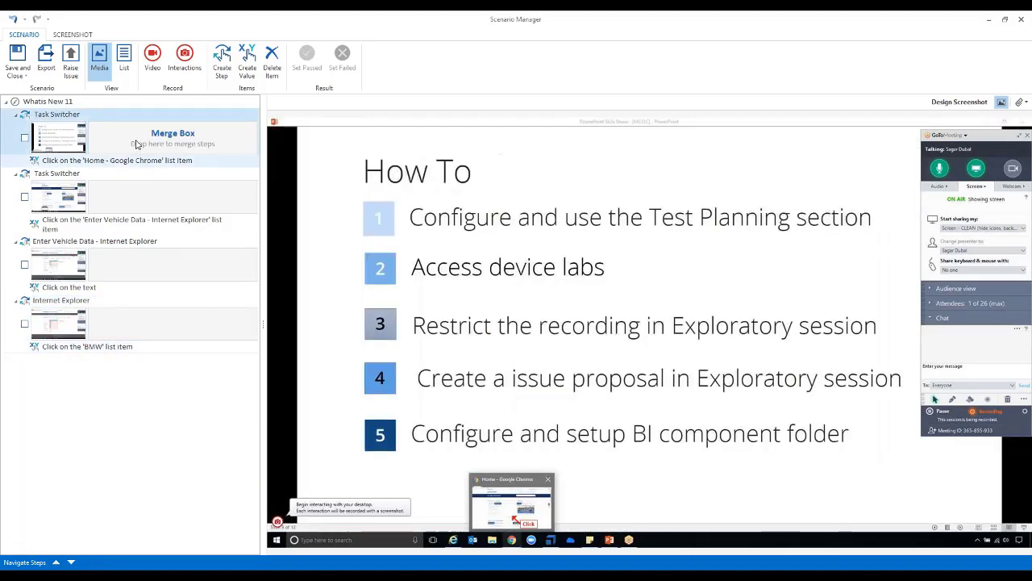
left_click(124, 58)
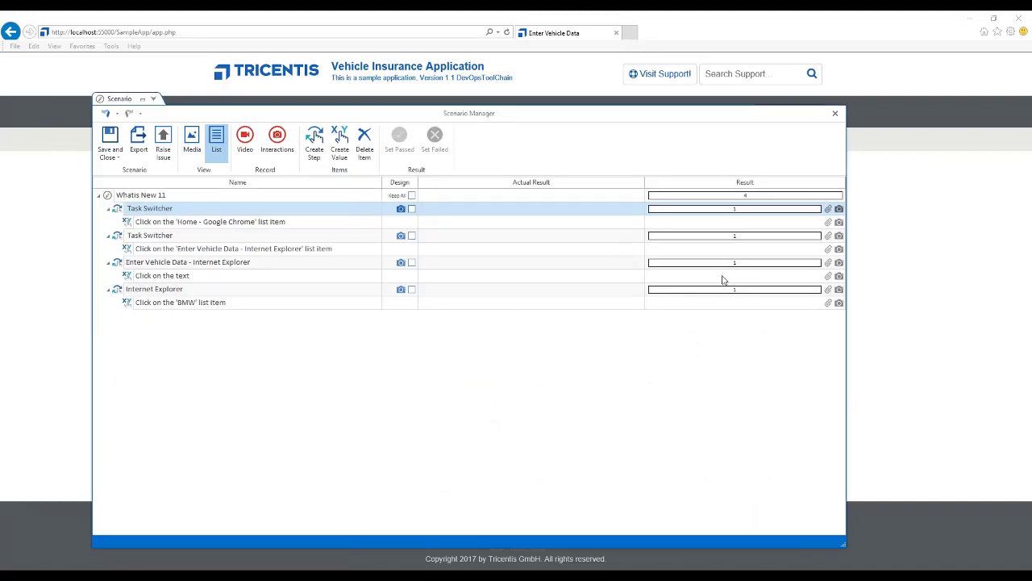
Mark "Click on the text" as passed and the 'BMW' list item entry as failed, with the actual result "Error on selecting Make"
left_click(690, 279)
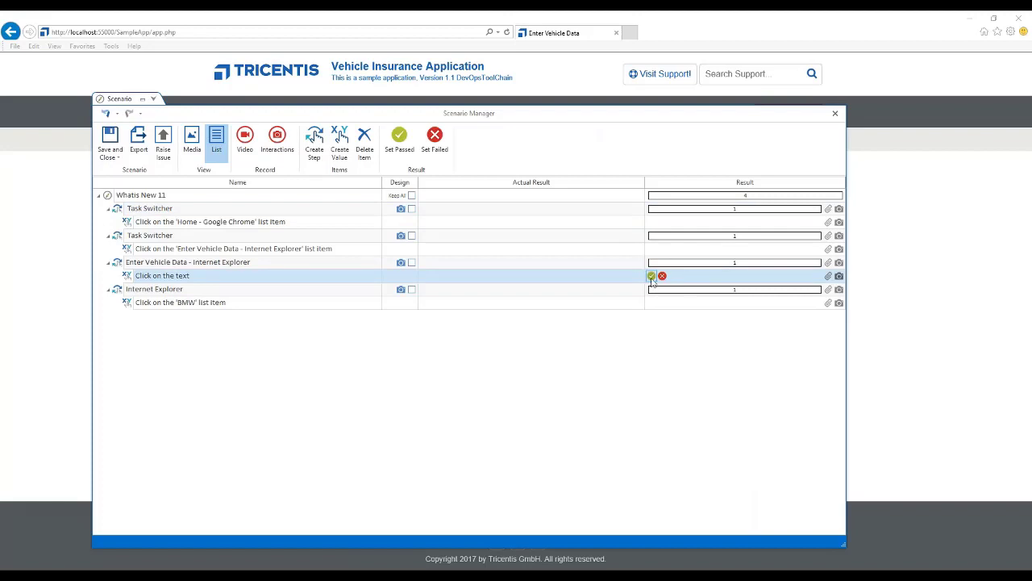
left_click(651, 276)
left_click(662, 302)
left_click(555, 303)
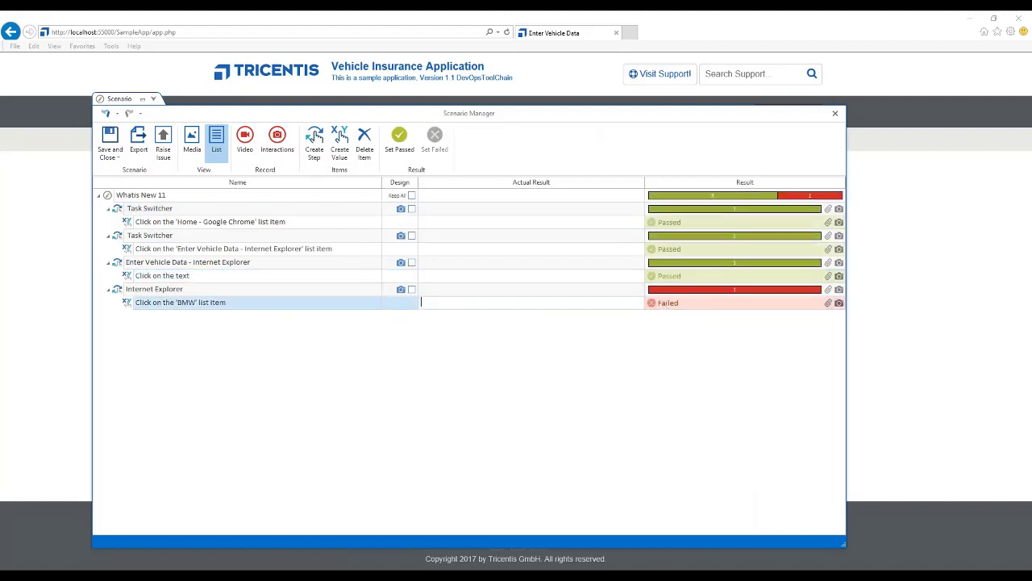
type("Error on selecting Make")
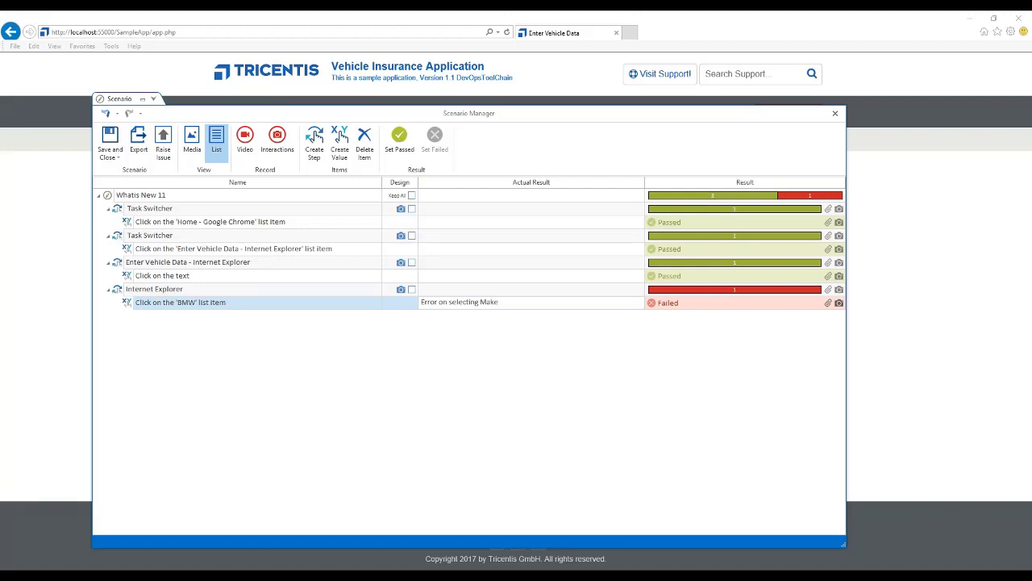
left_click(427, 454)
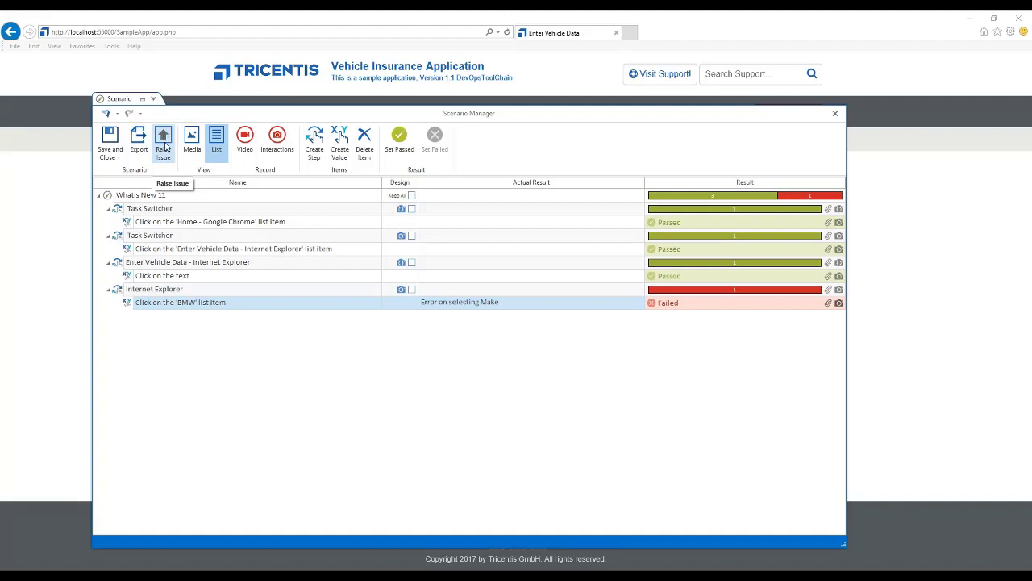
Start raising an issue for the failed 'BMW' entry with type Defect and priority Medium
left_click(165, 142)
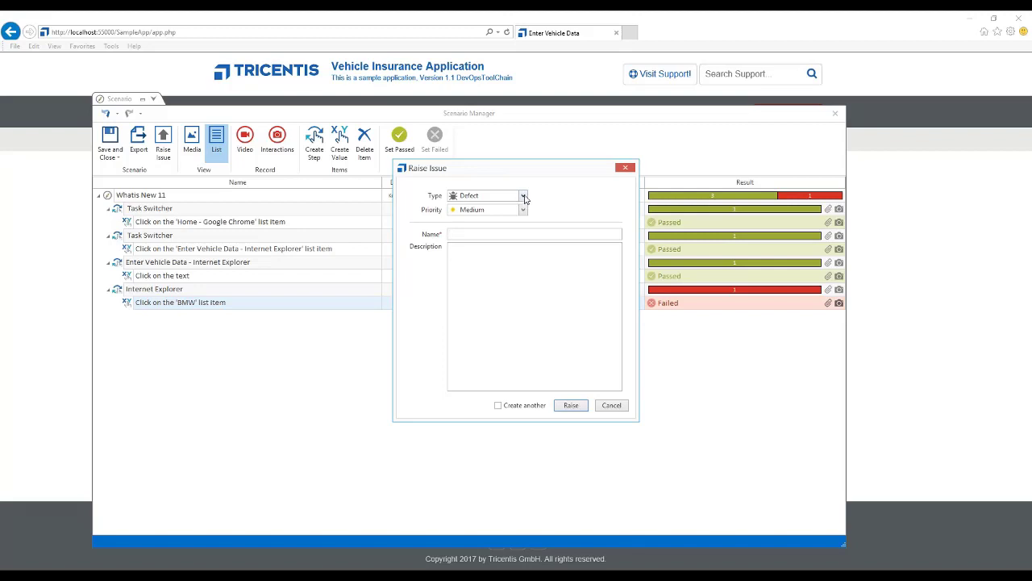
left_click(523, 197)
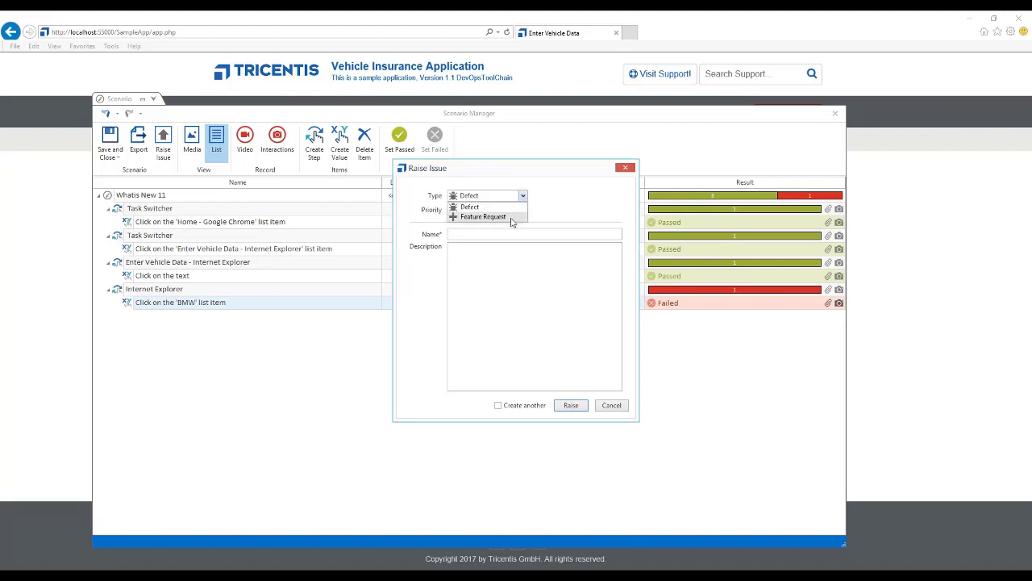
left_click(512, 218)
left_click(523, 197)
left_click(496, 206)
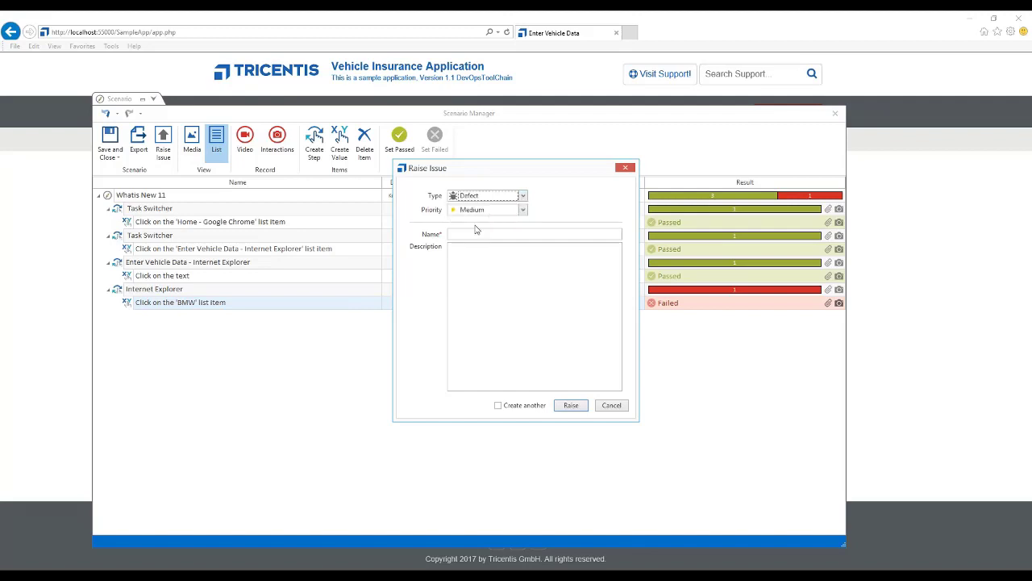
left_click(523, 210)
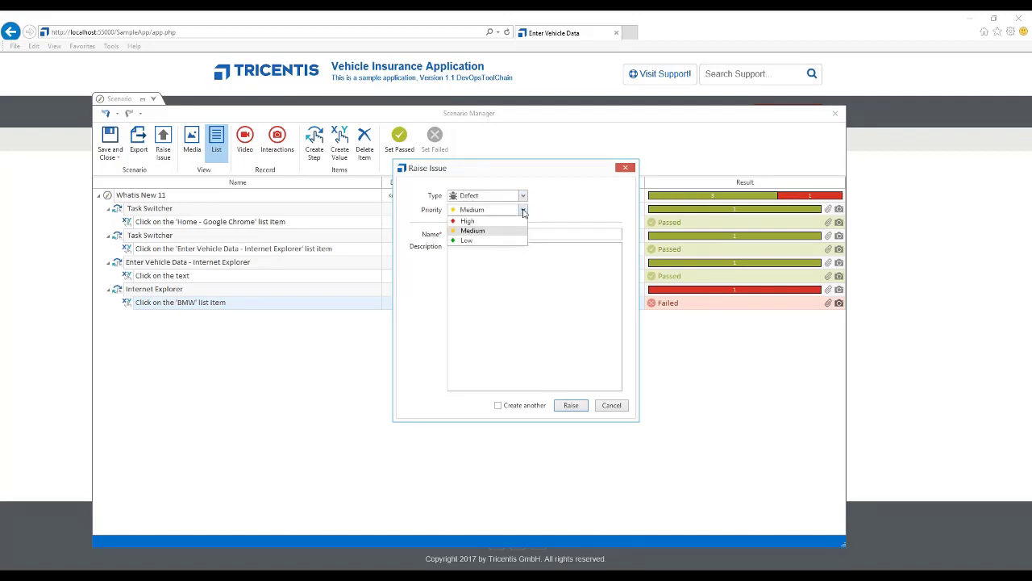
left_click(473, 232)
Raise the issue with the name "Vehichle Insurance - Make" and the description "Error on clicking Make option"
left_click(464, 233)
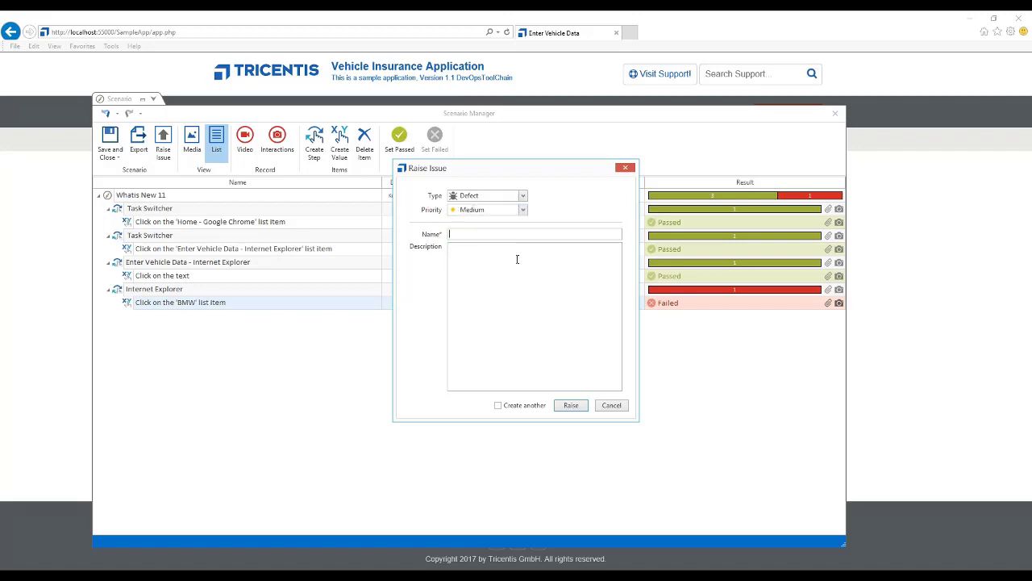
type("Vehichle Insurance - Make")
left_click(452, 247)
type("Error on clicking Make option")
left_click(571, 406)
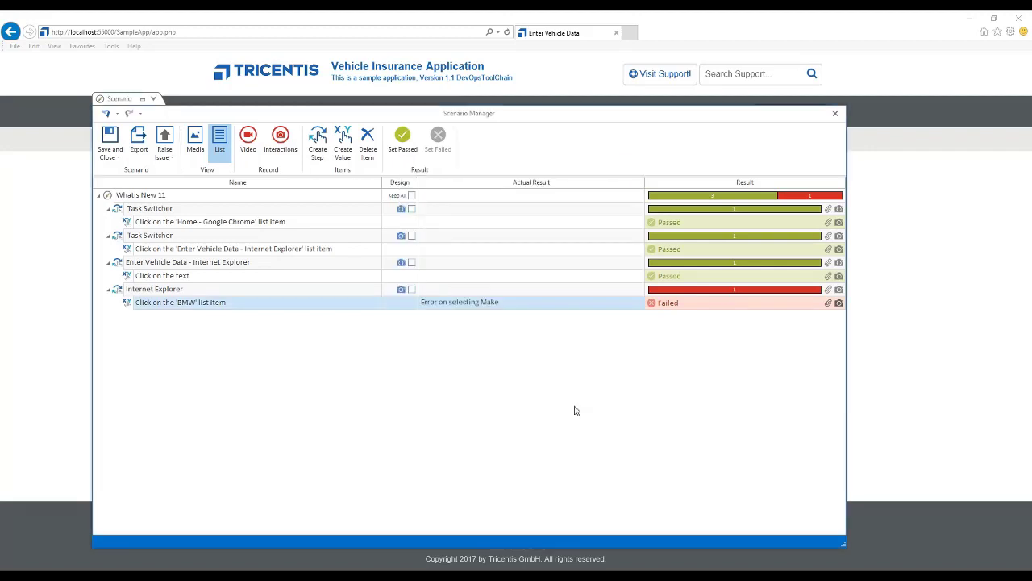
Save and close the scenario without keeping the design screenshots, and return to Tosca Commander after dismissing the web page error
left_click(111, 137)
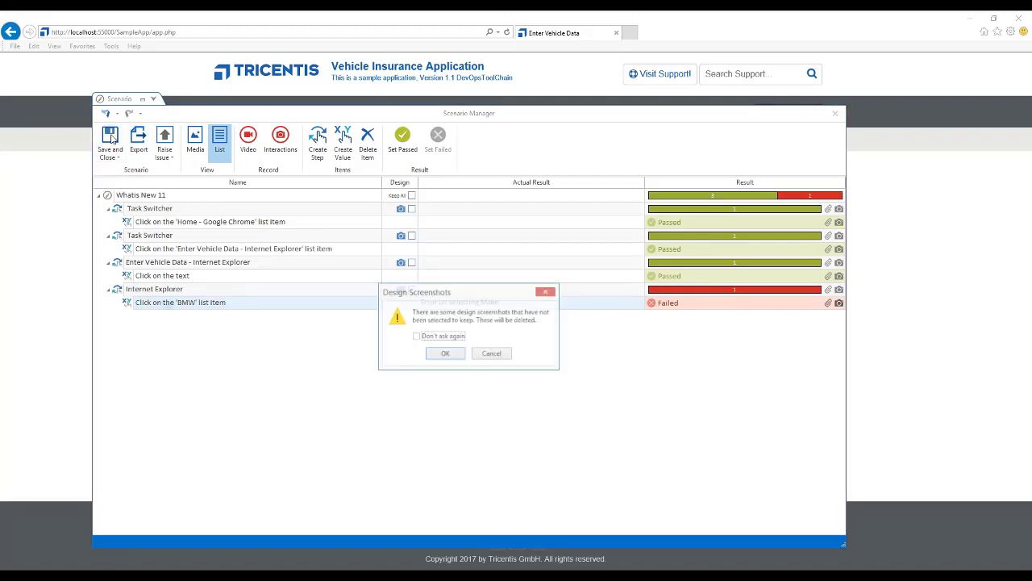
left_click(452, 351)
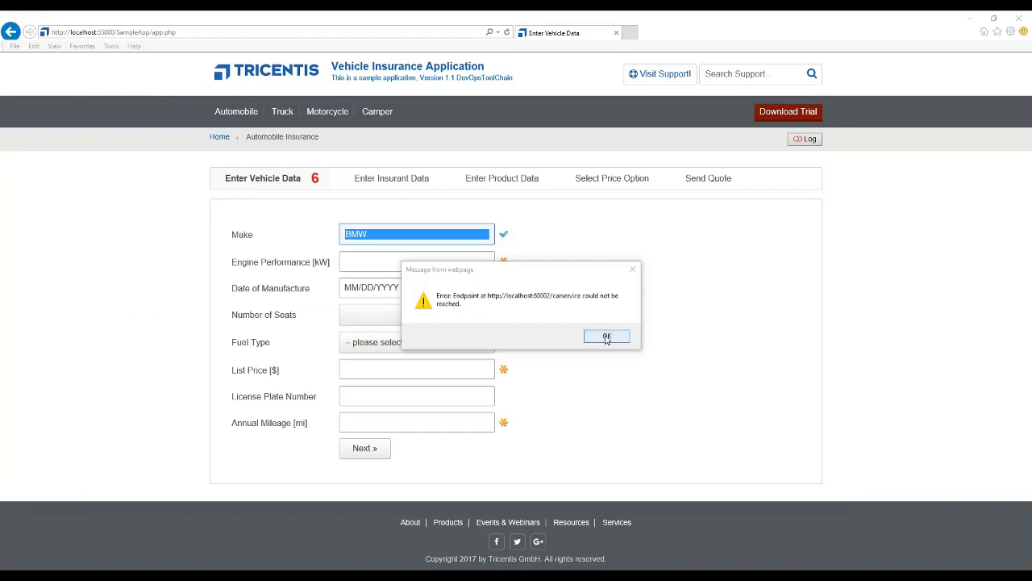
left_click(606, 335)
key("alt+Tab")
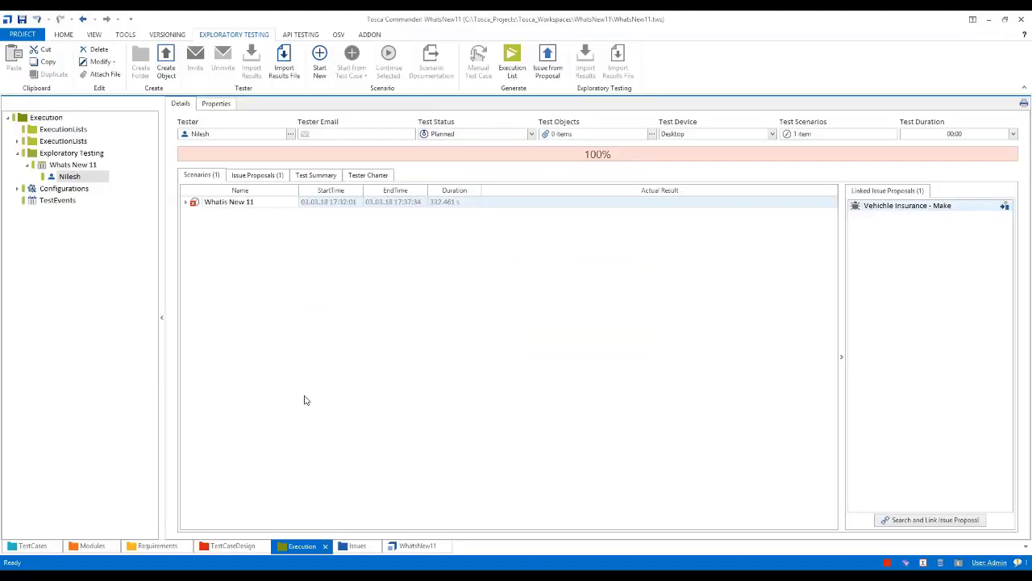
Review the recorded Whatis New 11 scenario and the "Vehichle Insurance - Make" issue proposal in the tester's session
left_click(224, 204)
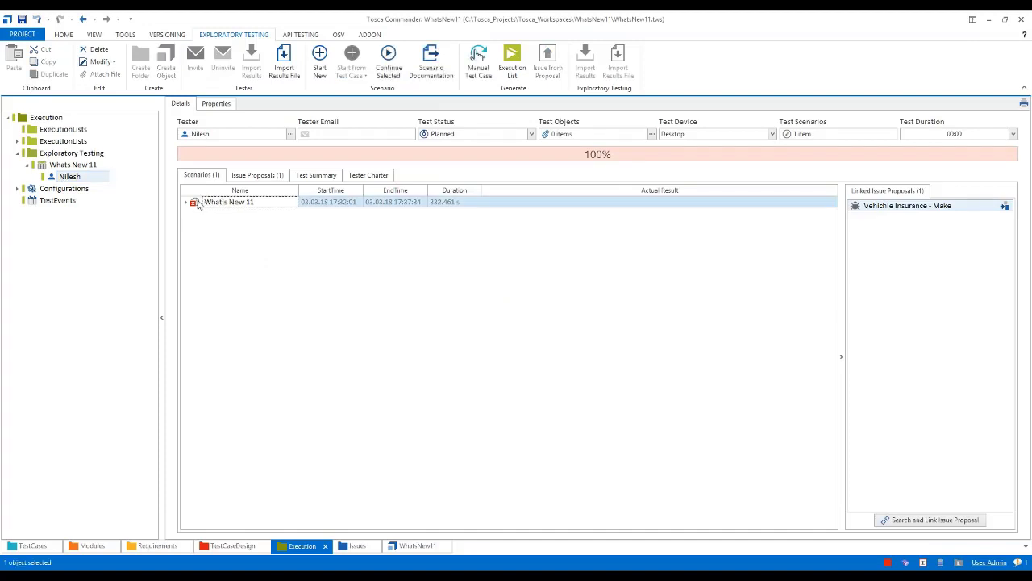
left_click(261, 176)
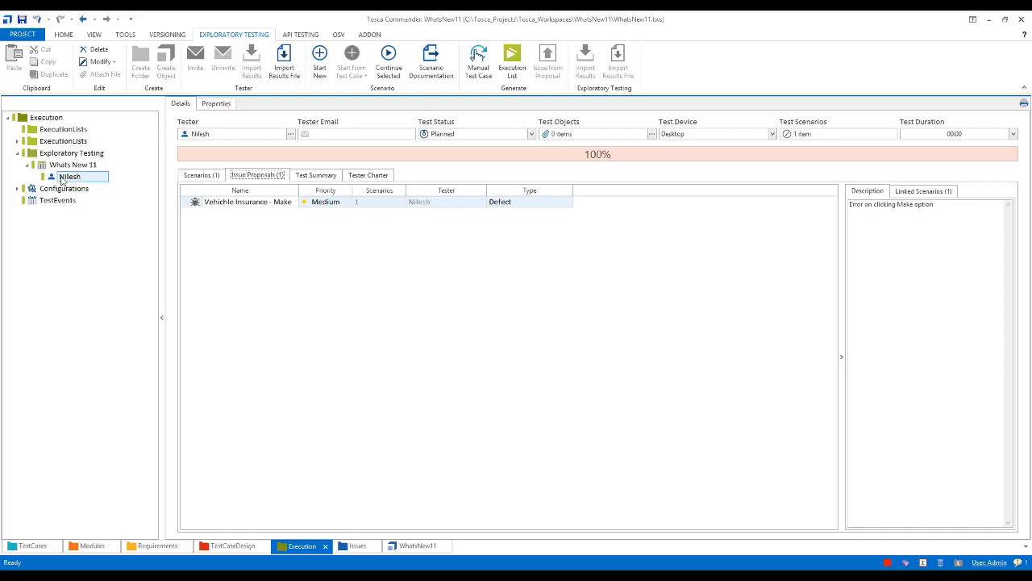
left_click(200, 205)
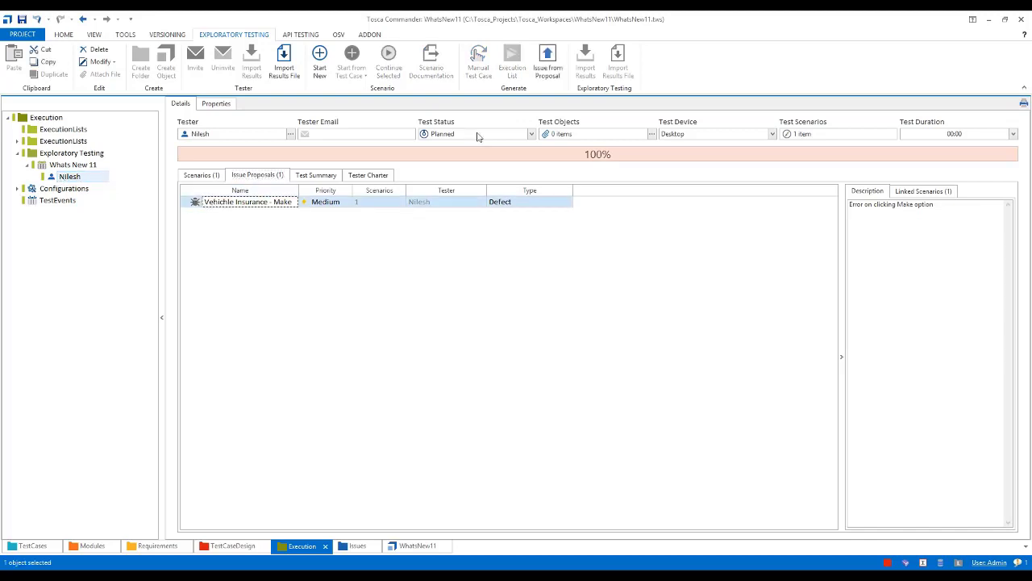
left_click(553, 64)
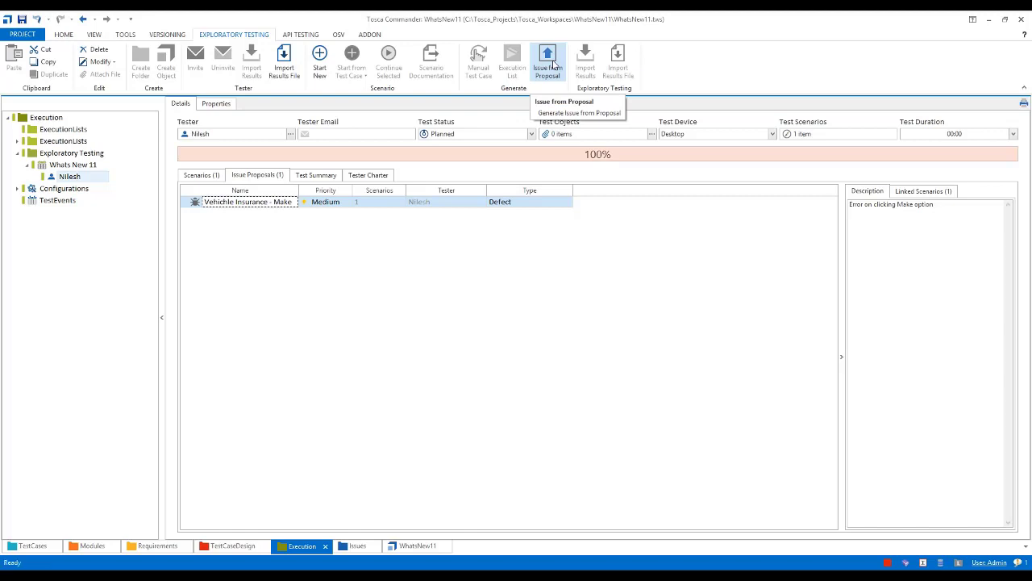
Add a new blank issue proposal to the tester and delete it again
left_click(55, 179)
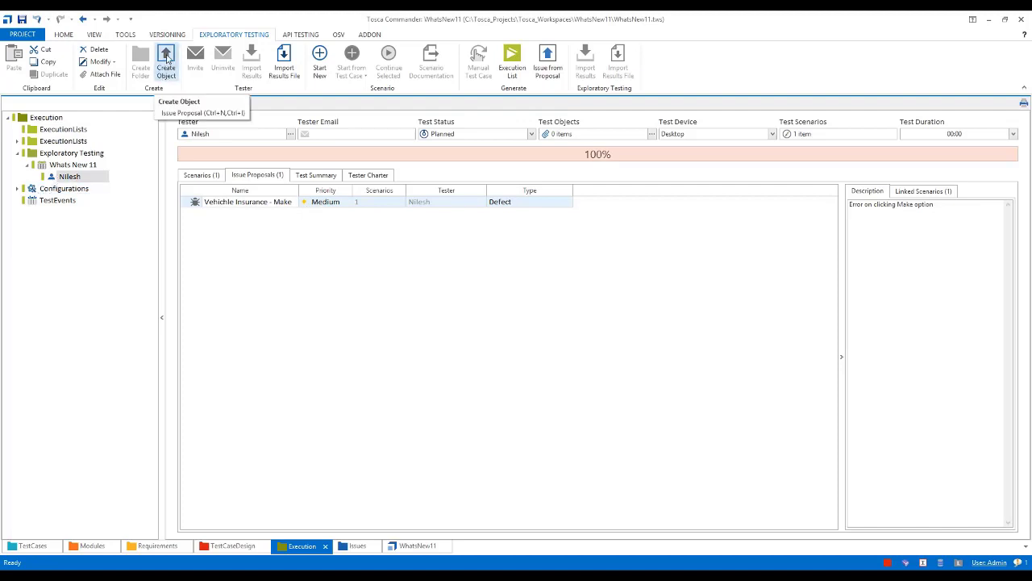
left_click(167, 58)
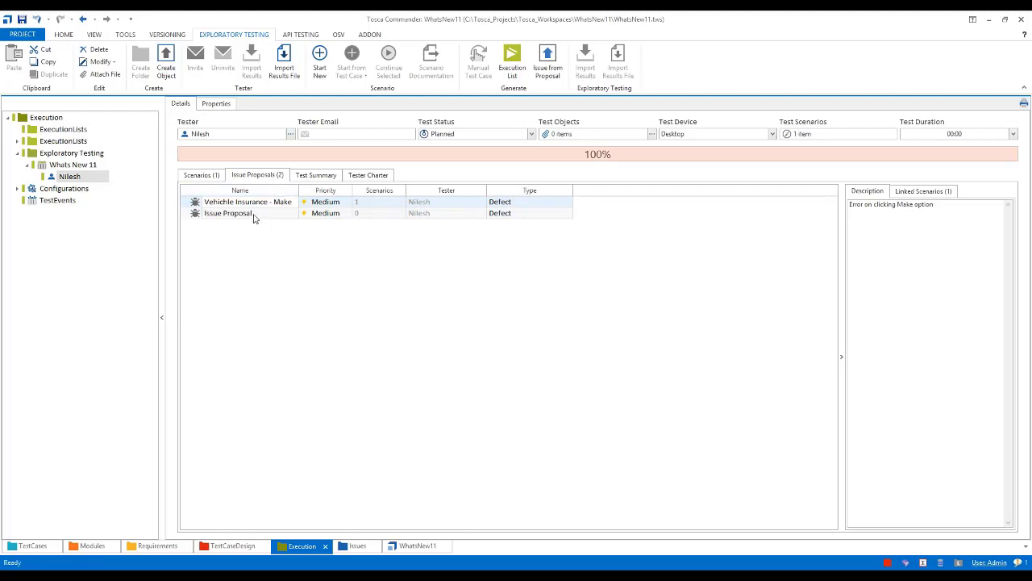
left_click(196, 215)
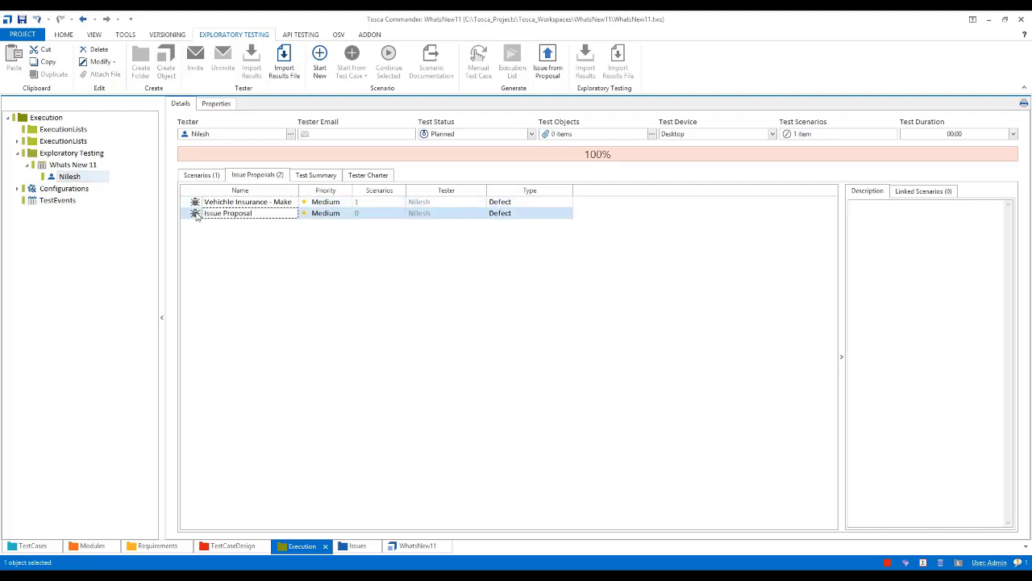
key("Delete")
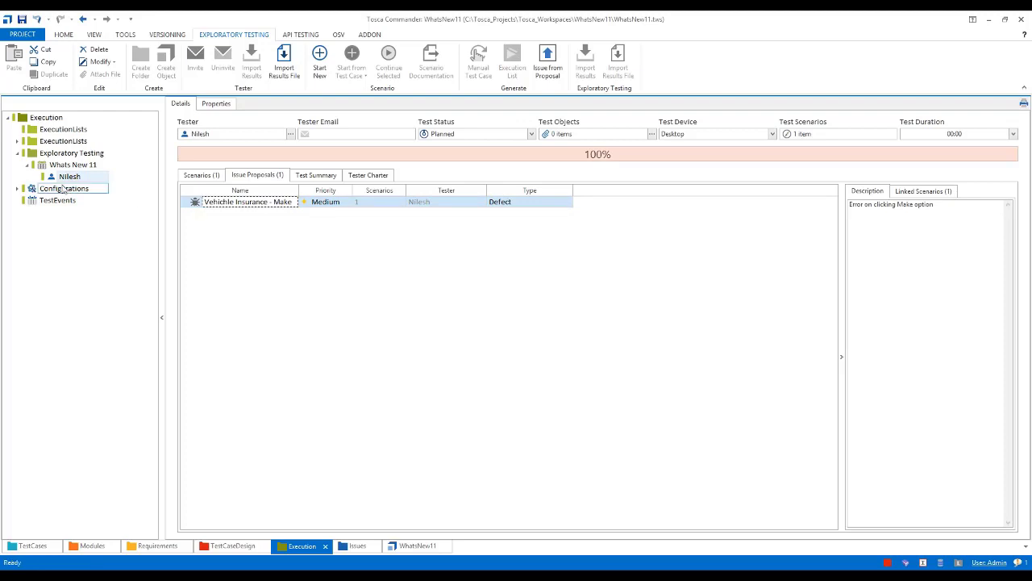
left_click(200, 204)
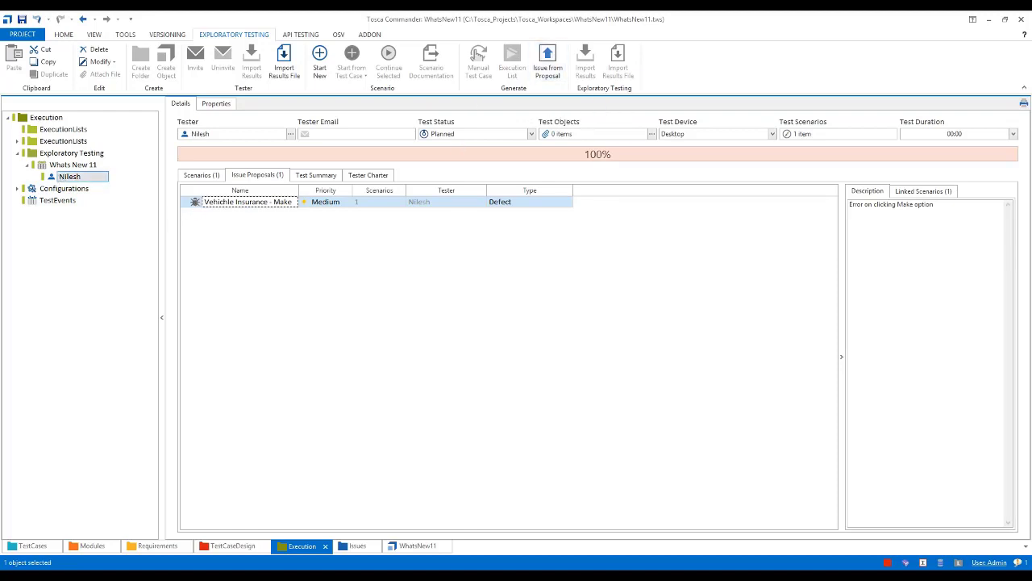
right_click(62, 177)
left_click(314, 263)
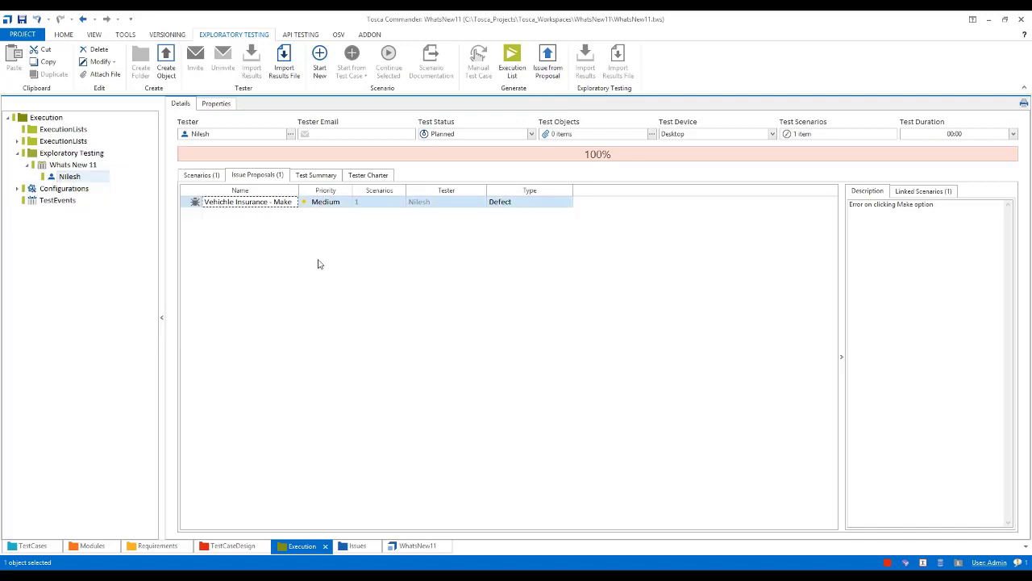
left_click(196, 204)
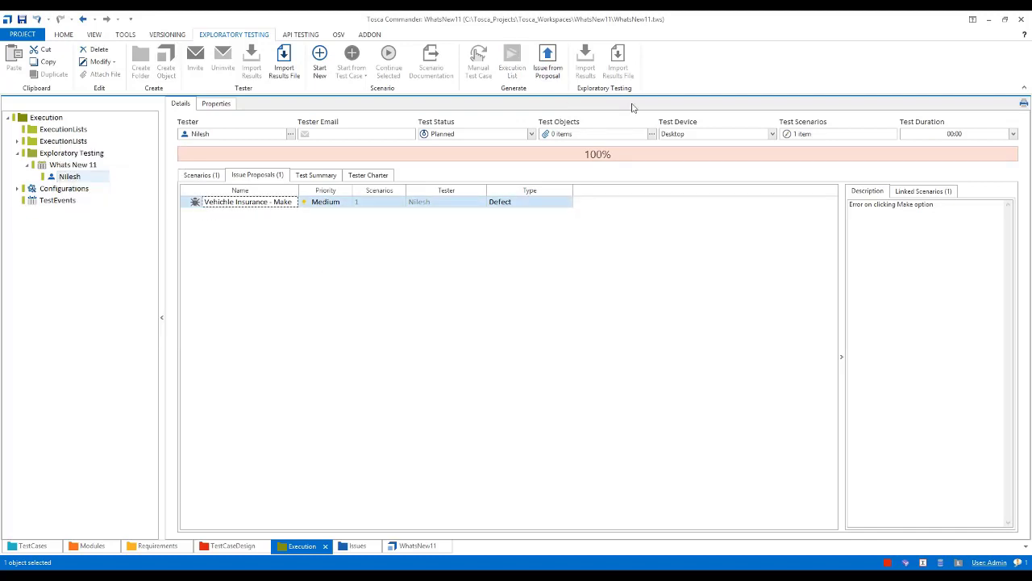
left_click(548, 64)
right_click(197, 204)
mouse_move(221, 210)
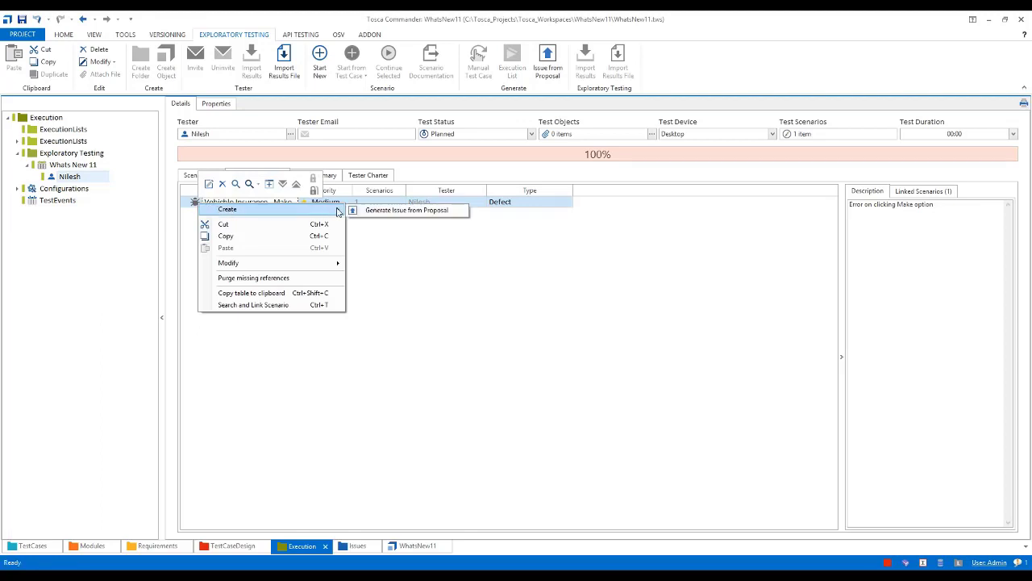
left_click(426, 269)
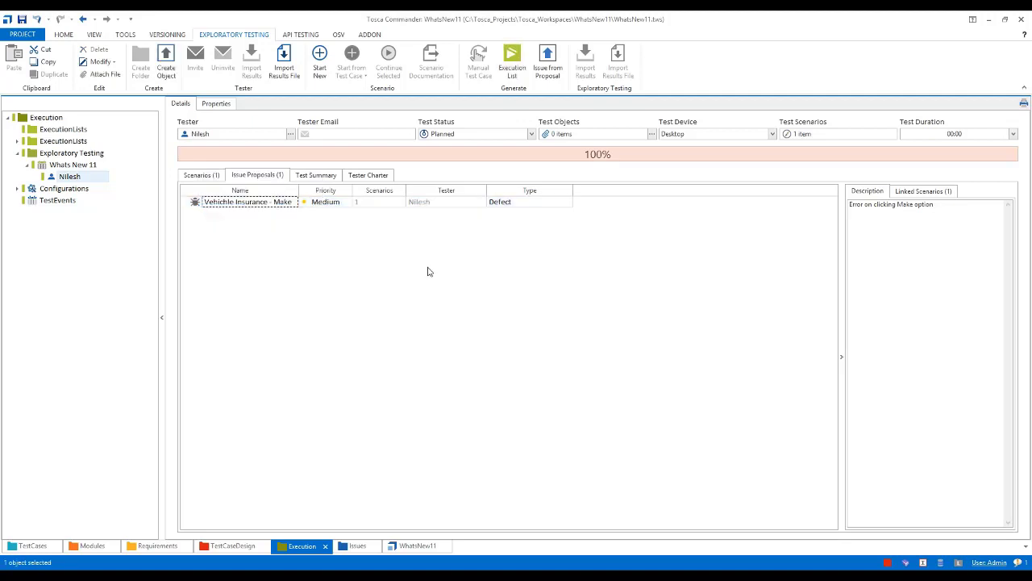
Generate an issue from the "Vehichle Insurance - Make" proposal, including a linked execution list for the related scenarios
left_click(194, 207)
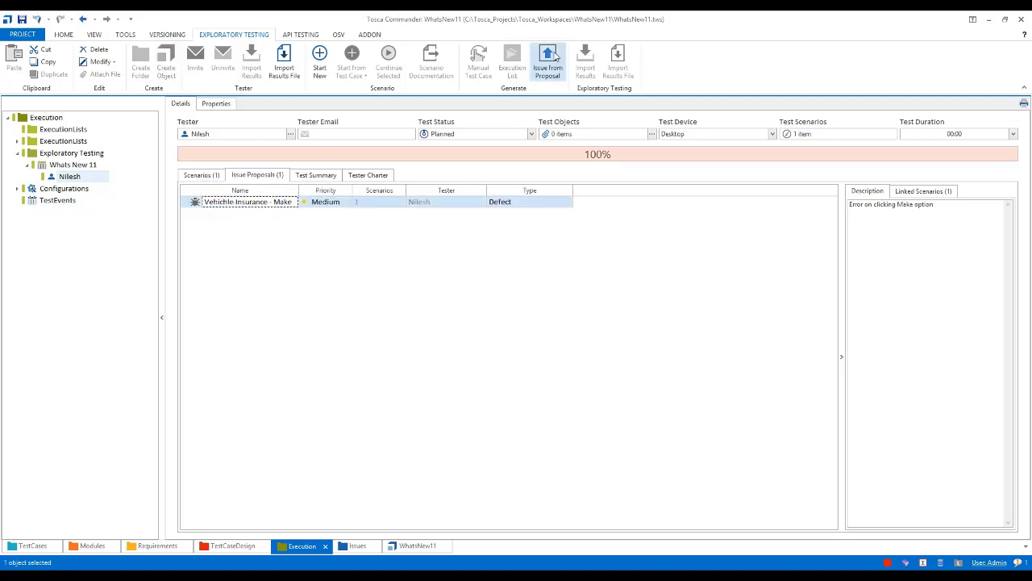
left_click(547, 63)
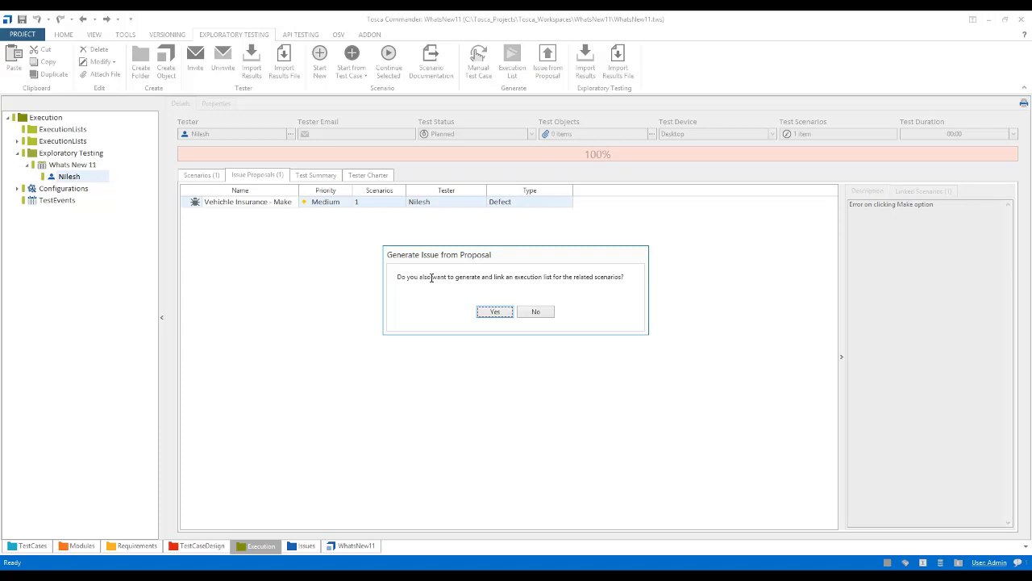
left_click(495, 313)
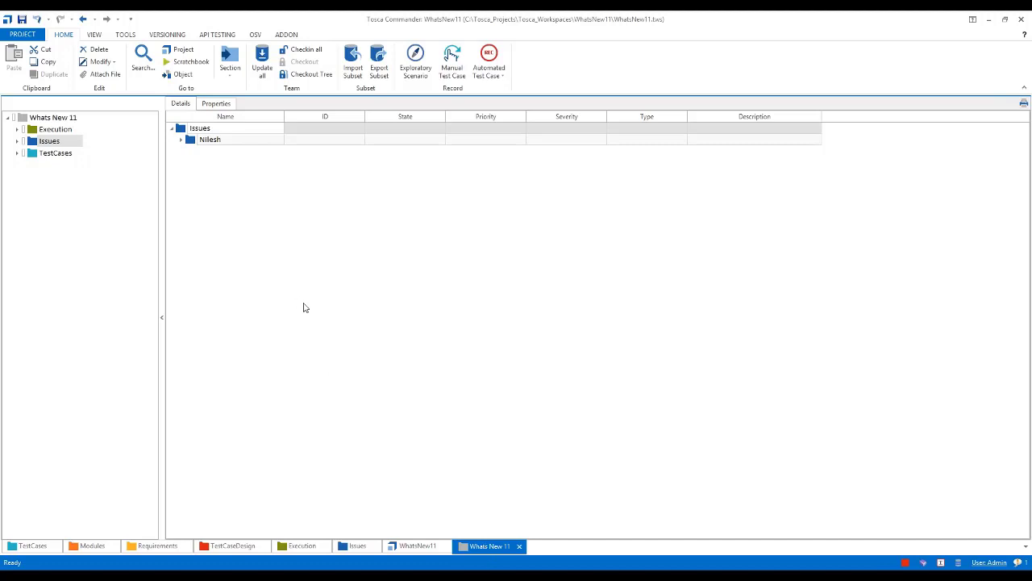
Examine the contents of the Whats New 11 component folder, down to the generated "Vehichle Insurance - Make" issue
left_click(54, 118)
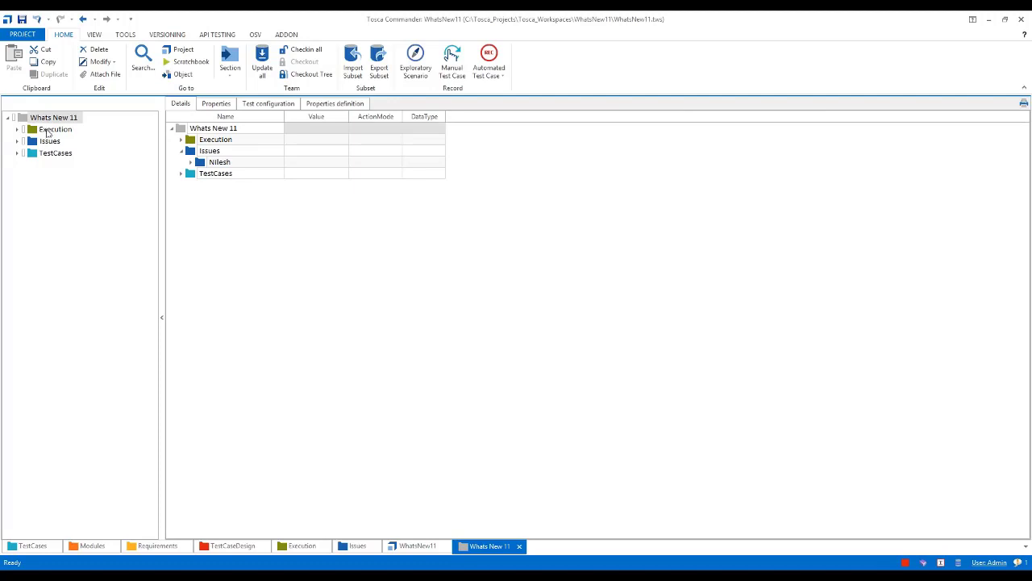
left_click(50, 130)
left_click(51, 143)
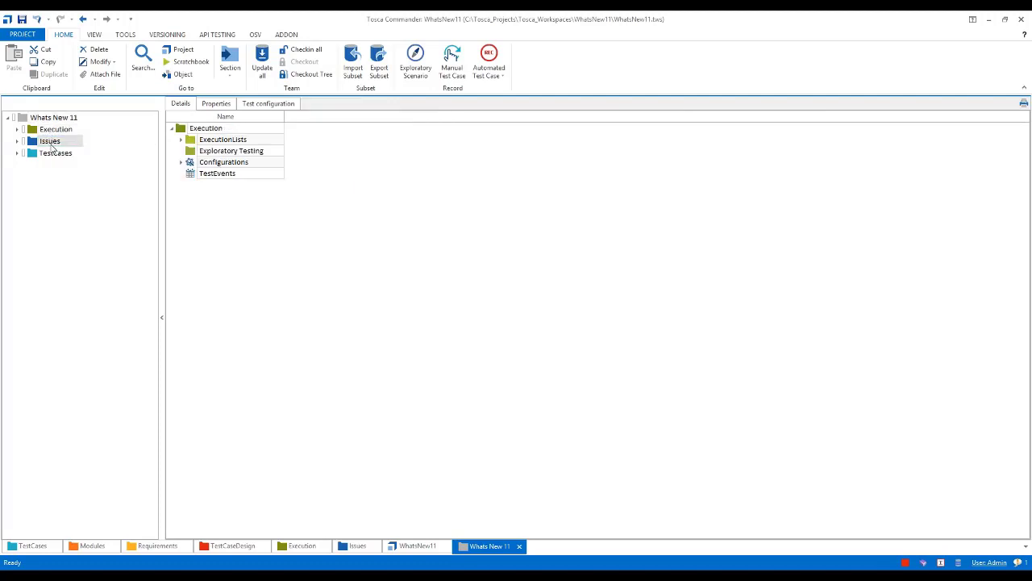
left_click(50, 153)
left_click(17, 142)
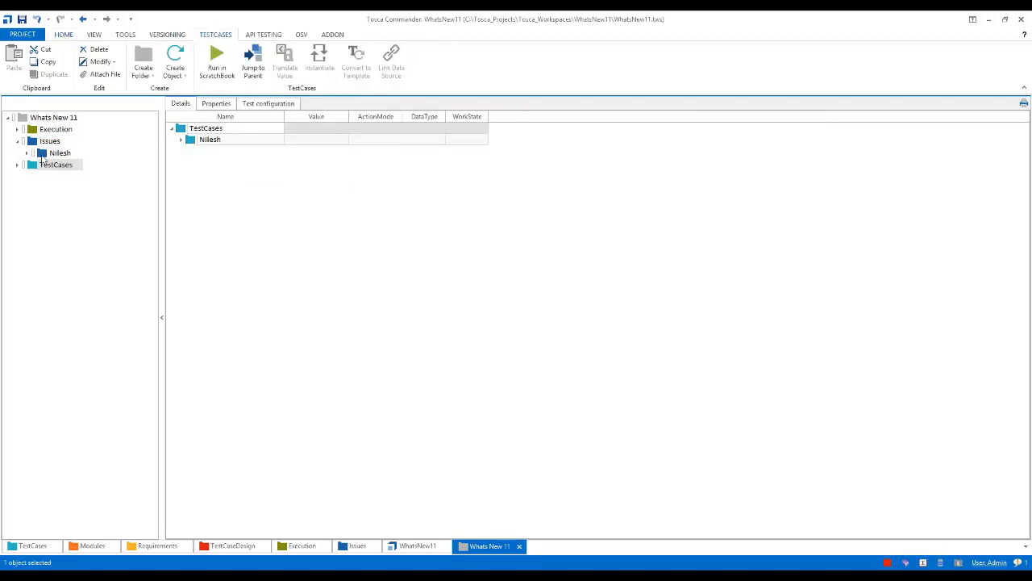
left_click(48, 153)
left_click(28, 153)
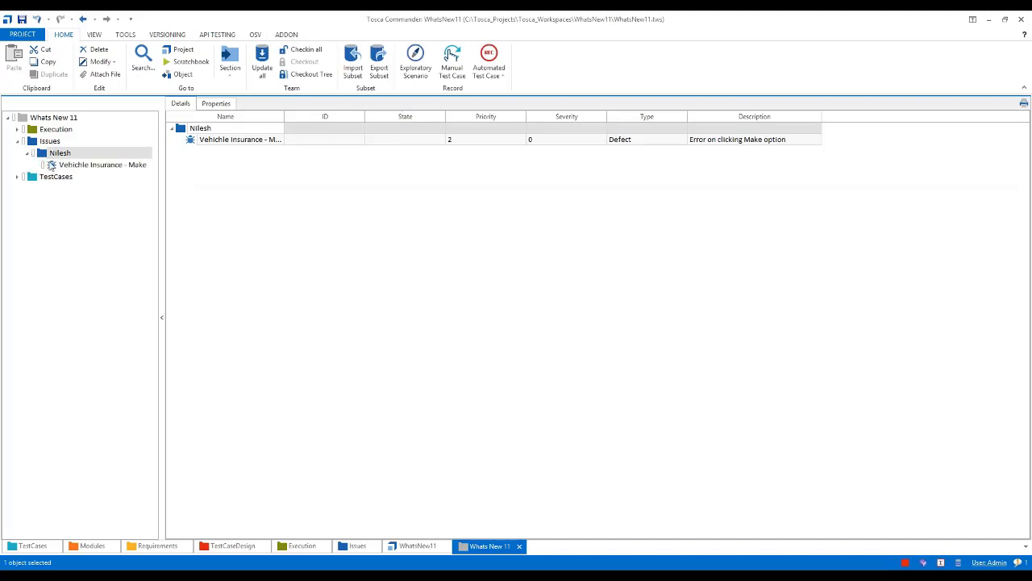
left_click(53, 165)
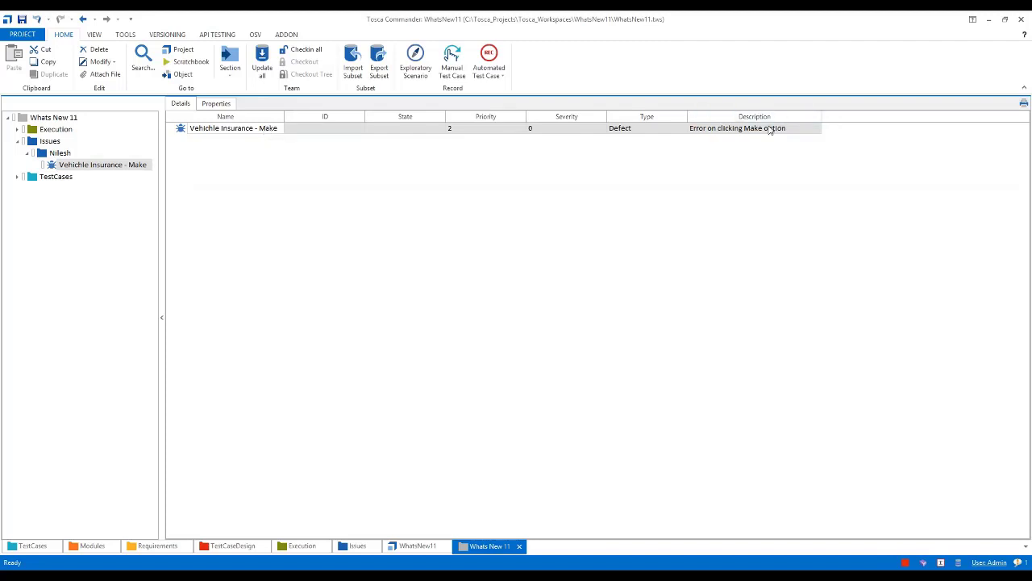
Examine the steps of the Whatis New 11 test case generated in the tester's TestCases folder
left_click(18, 177)
left_click(26, 188)
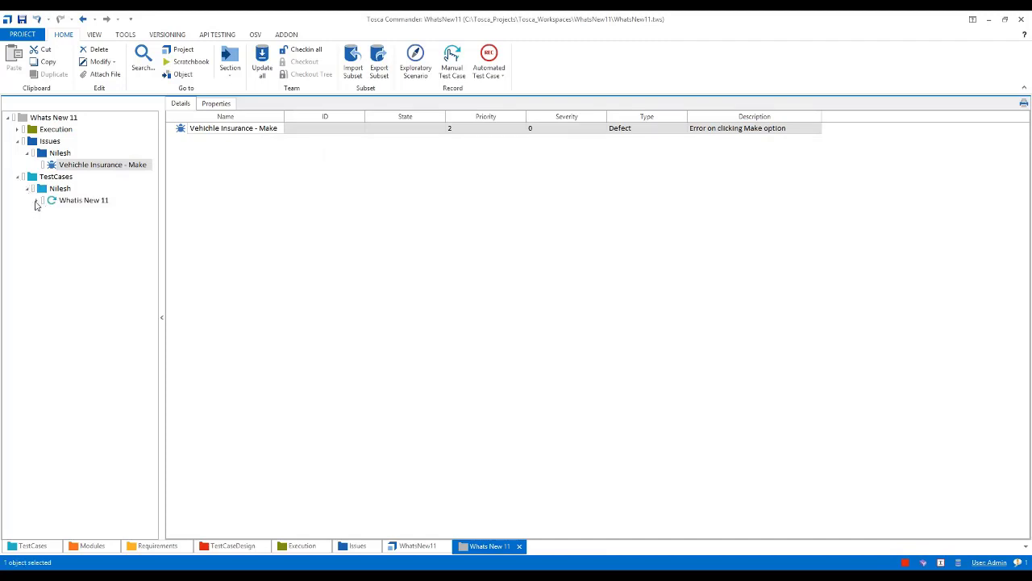
left_click(37, 200)
left_click(51, 204)
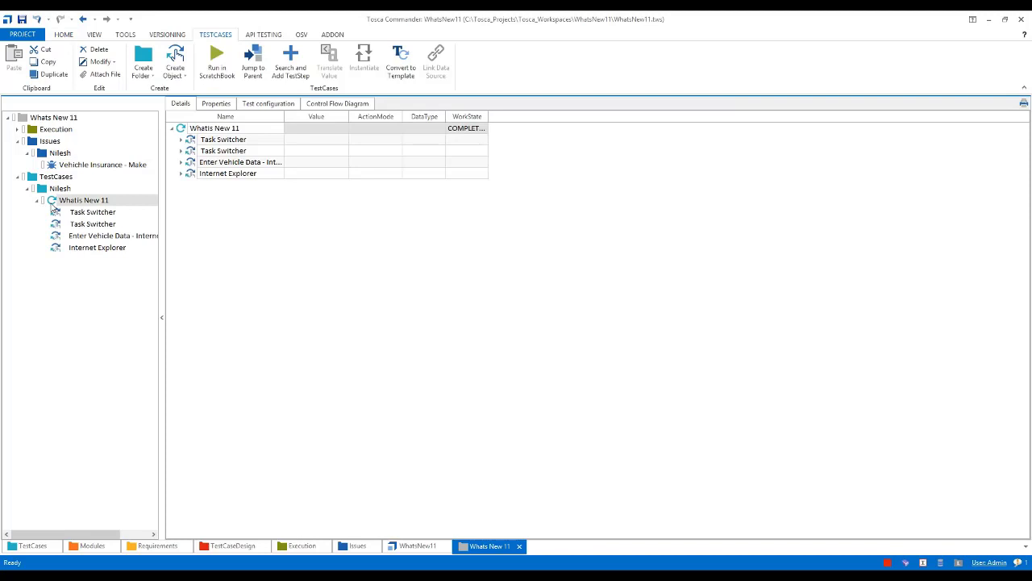
Examine the generated Whats New 11 execution list, down to the scenario's log entries and its linked issue
left_click(18, 177)
left_click(19, 141)
left_click(18, 129)
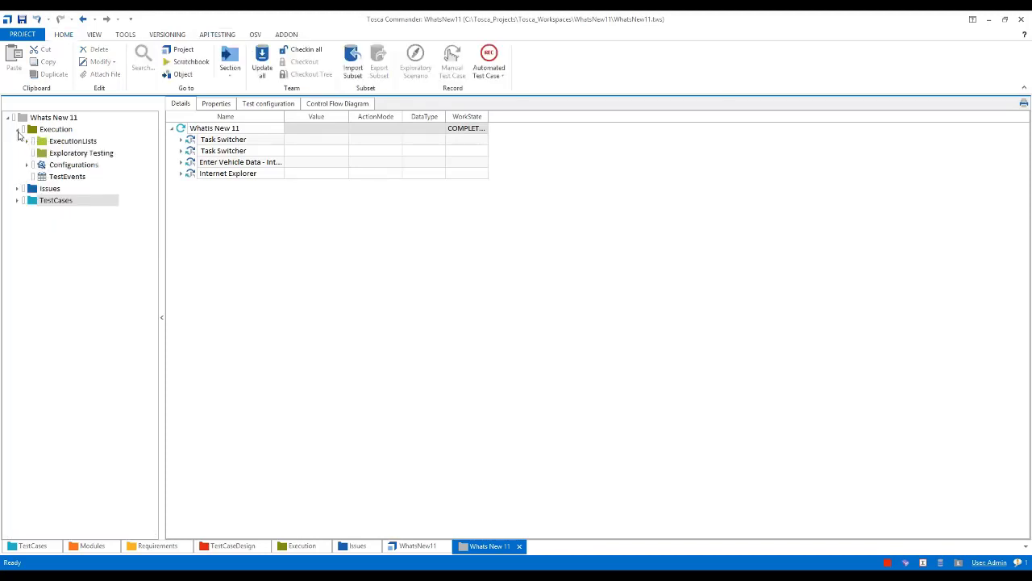
left_click(27, 142)
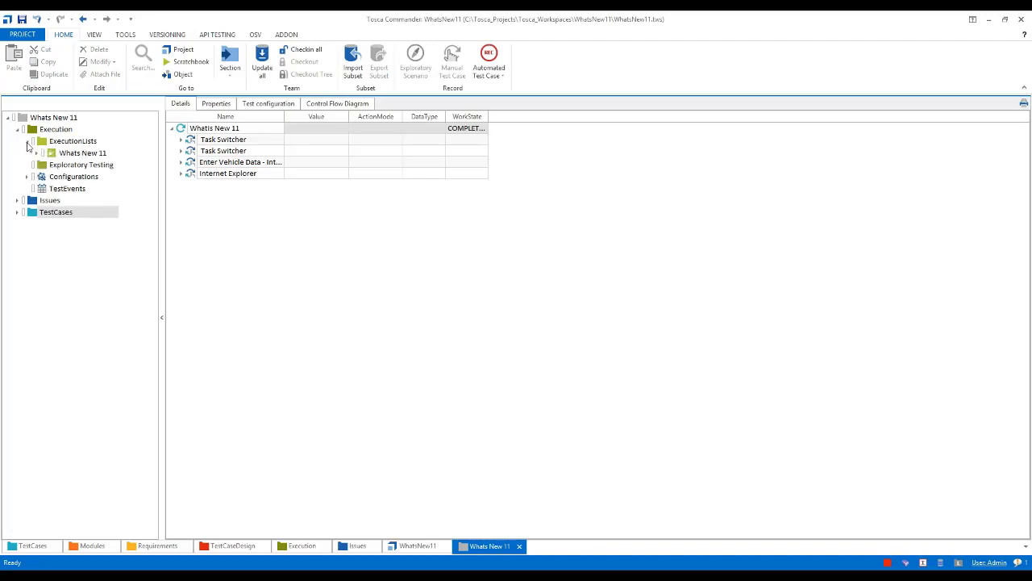
left_click(37, 153)
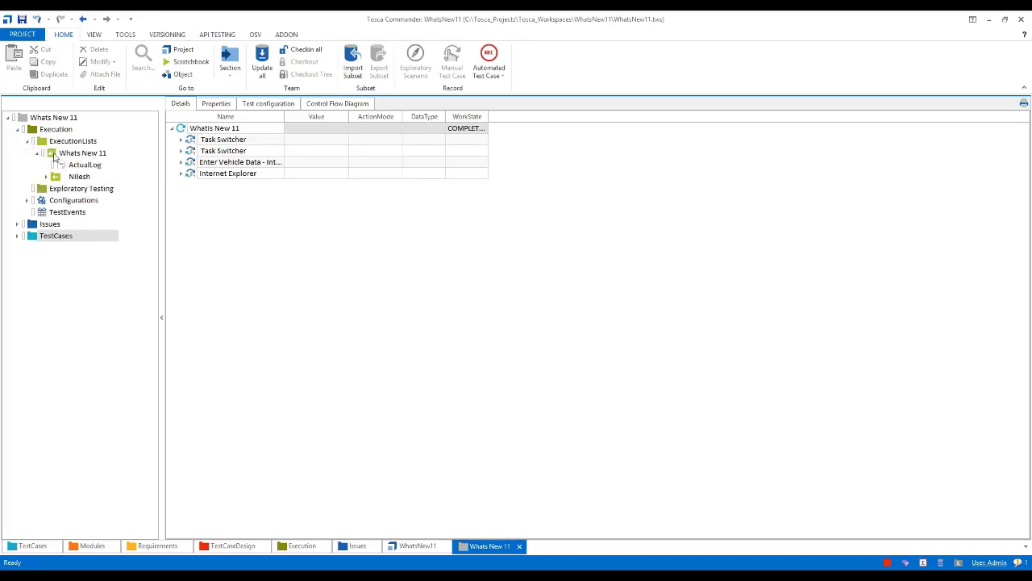
left_click(55, 154)
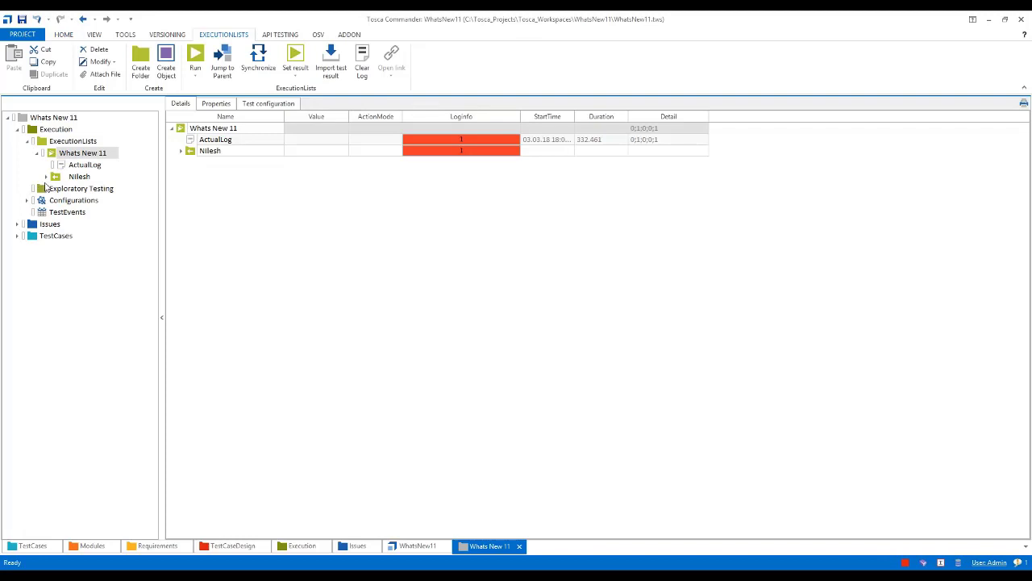
left_click(46, 176)
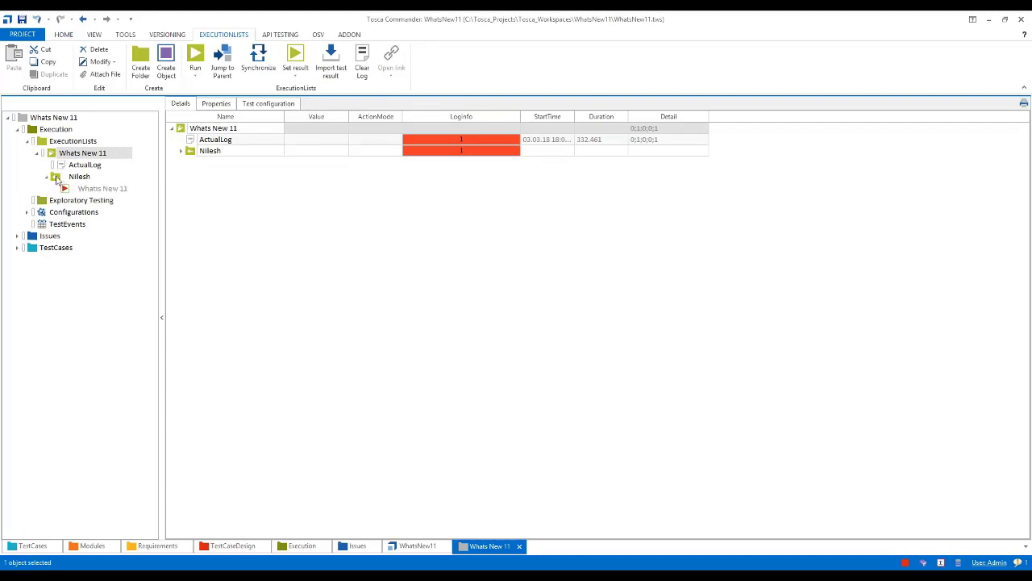
left_click(59, 178)
left_click(181, 139)
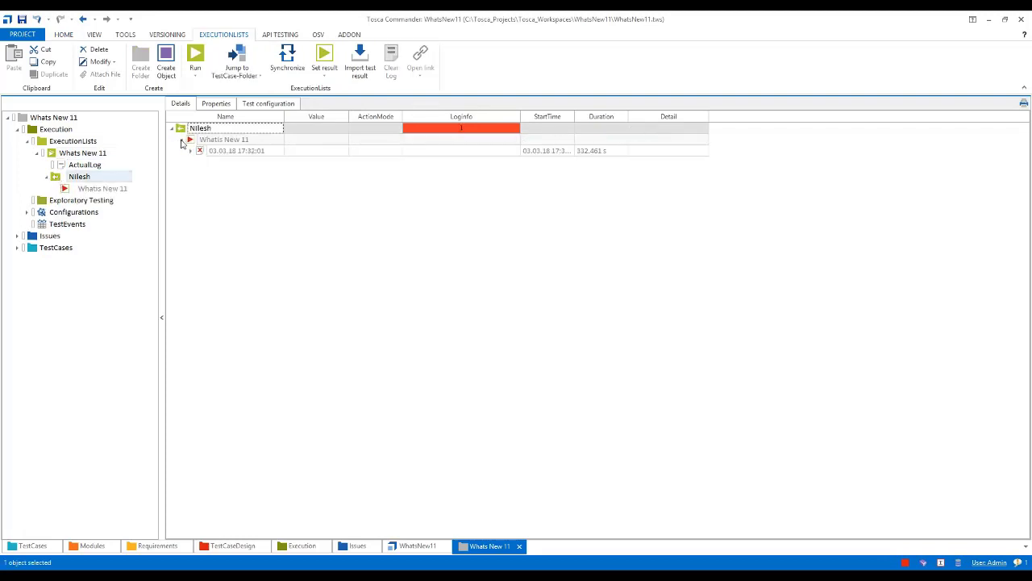
left_click(191, 151)
left_click(210, 164)
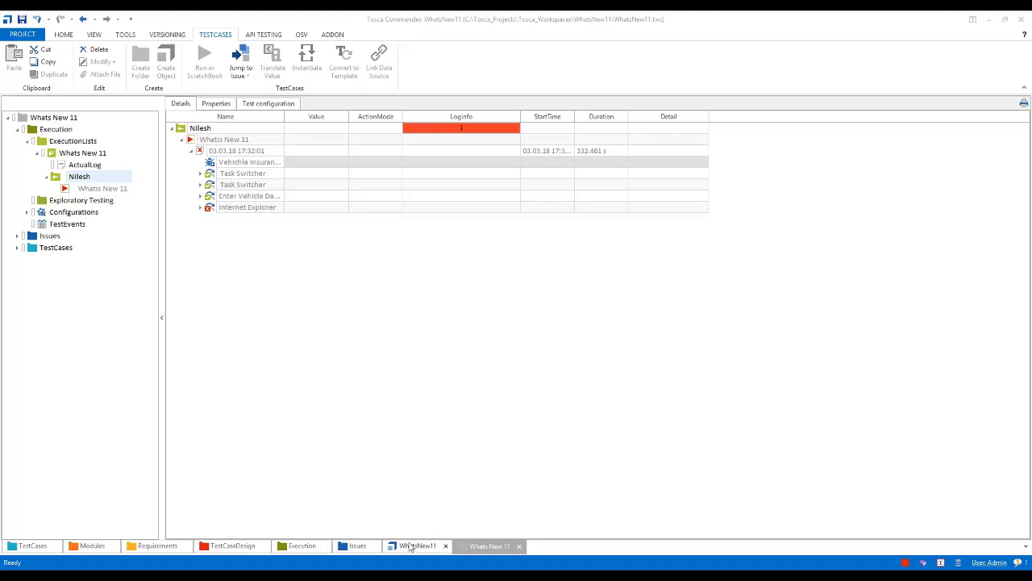
Return to the WhatsNew11 project and look through the Tosca BI test options for the BI-Testing folder
left_click(410, 547)
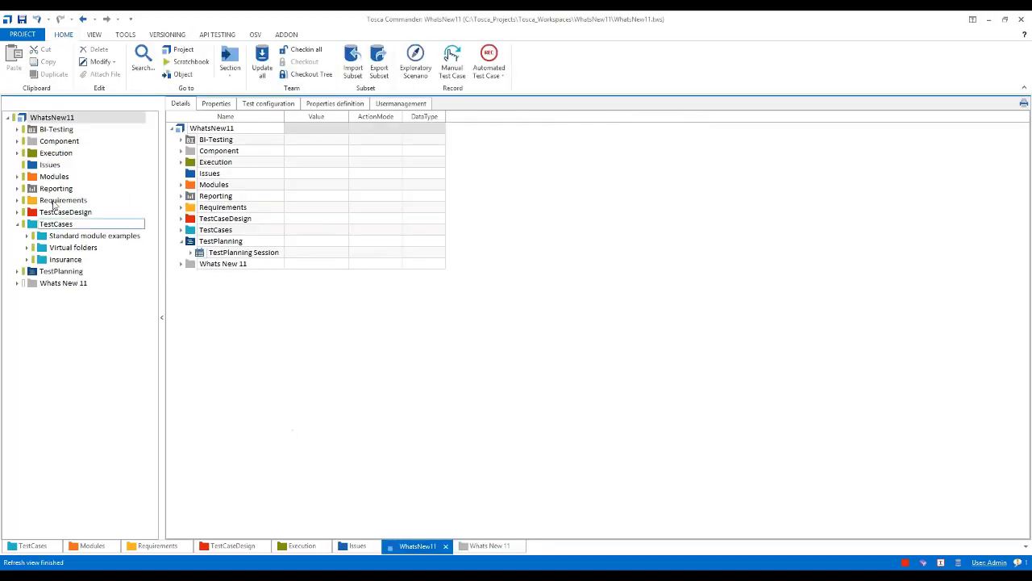
left_click(36, 132)
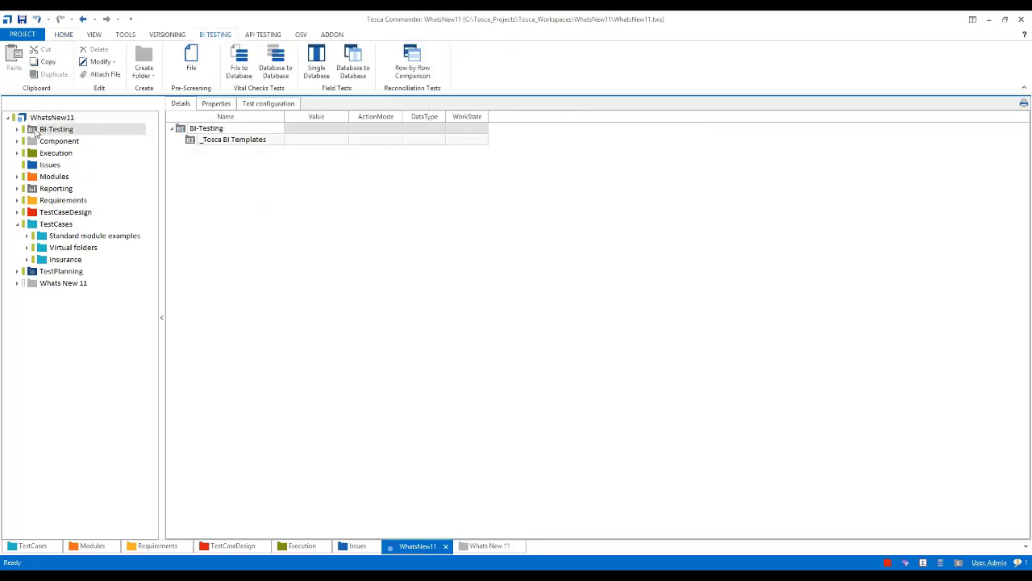
left_click(38, 133)
right_click(38, 132)
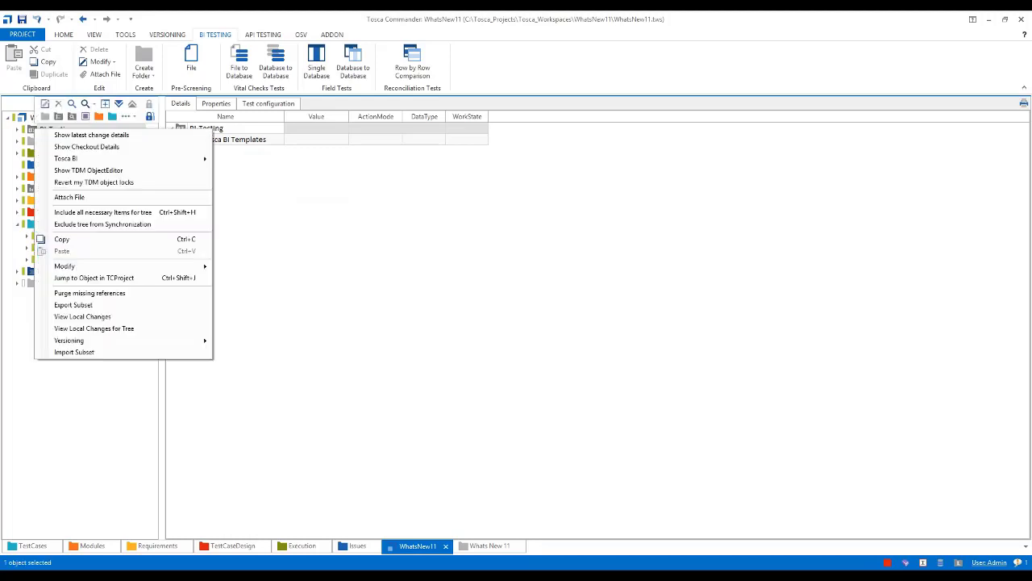
mouse_move(89, 159)
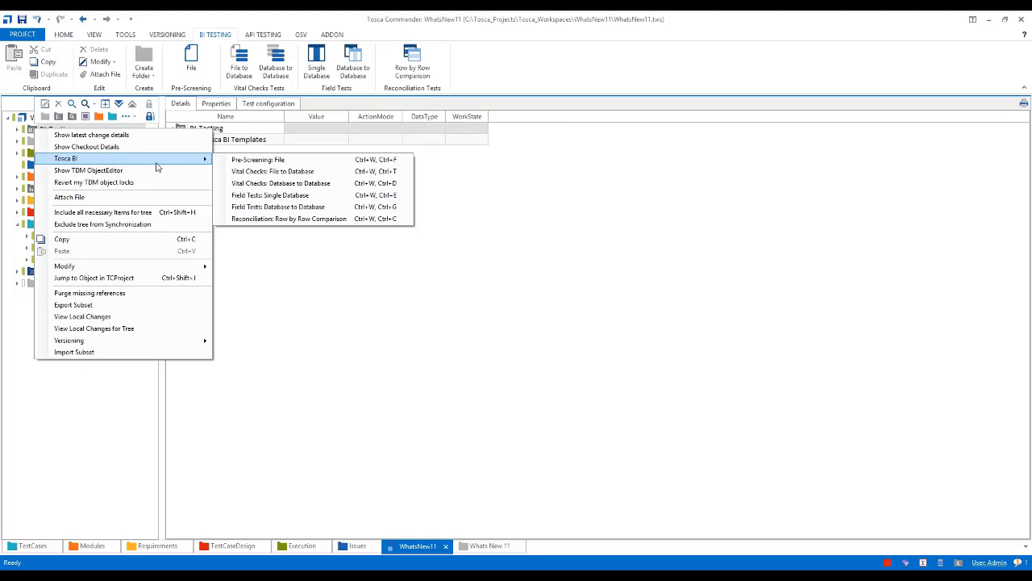
left_click(462, 199)
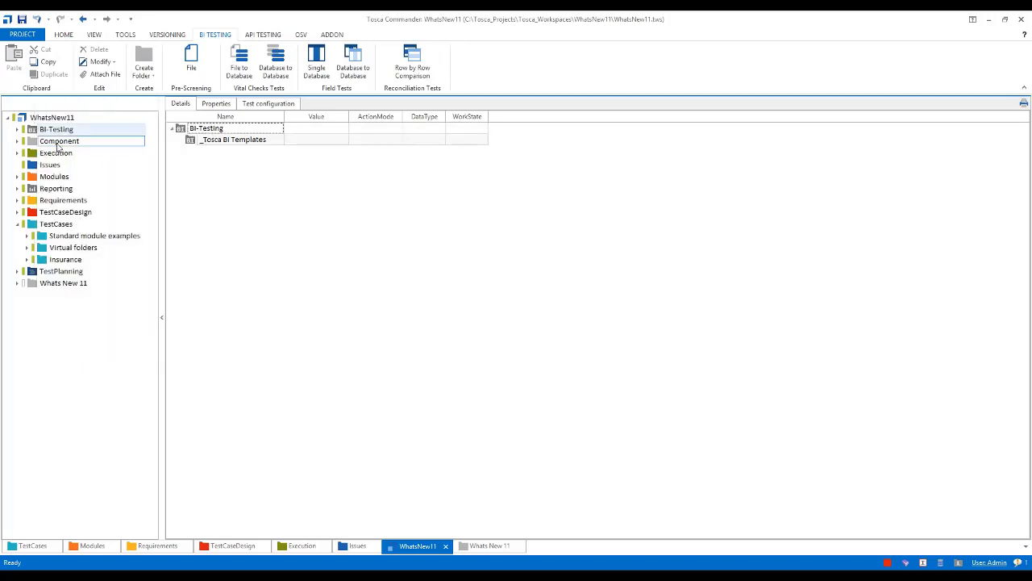
Look over the Component folder's available commands and the _Tosca BI Templates folder inside BI-Testing
left_click(31, 142)
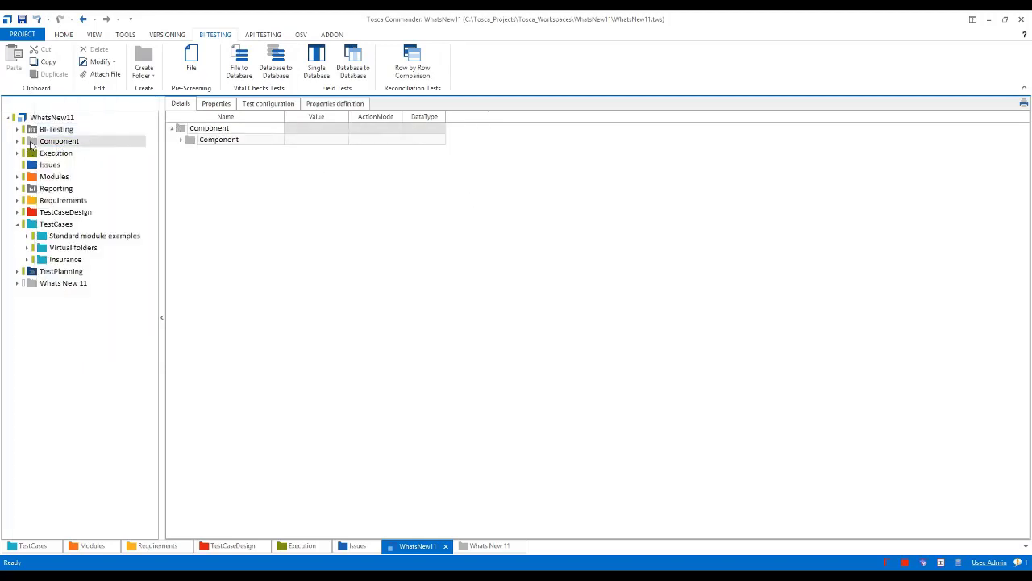
right_click(31, 142)
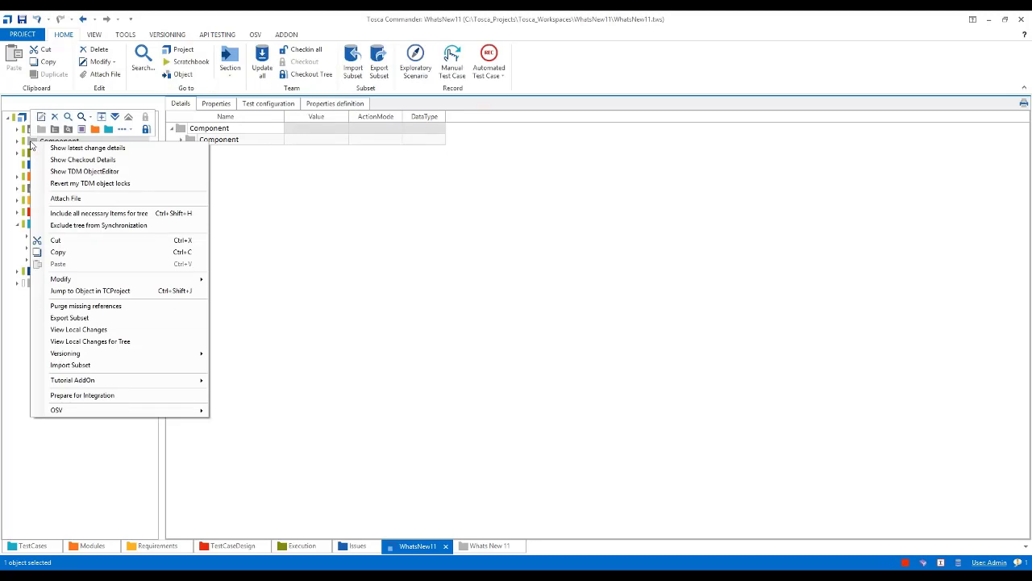
left_click(288, 221)
left_click(30, 132)
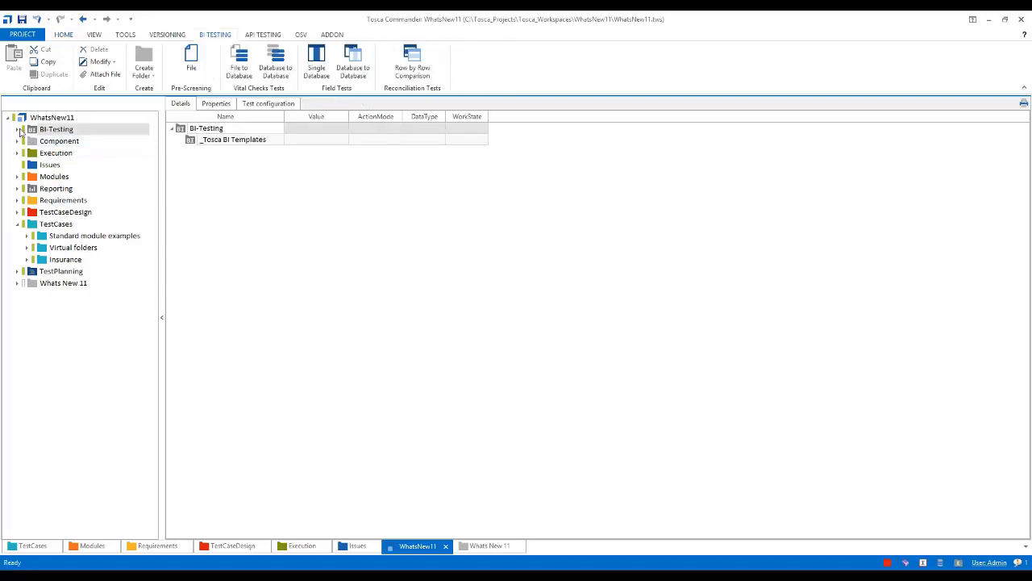
left_click(17, 130)
left_click(43, 143)
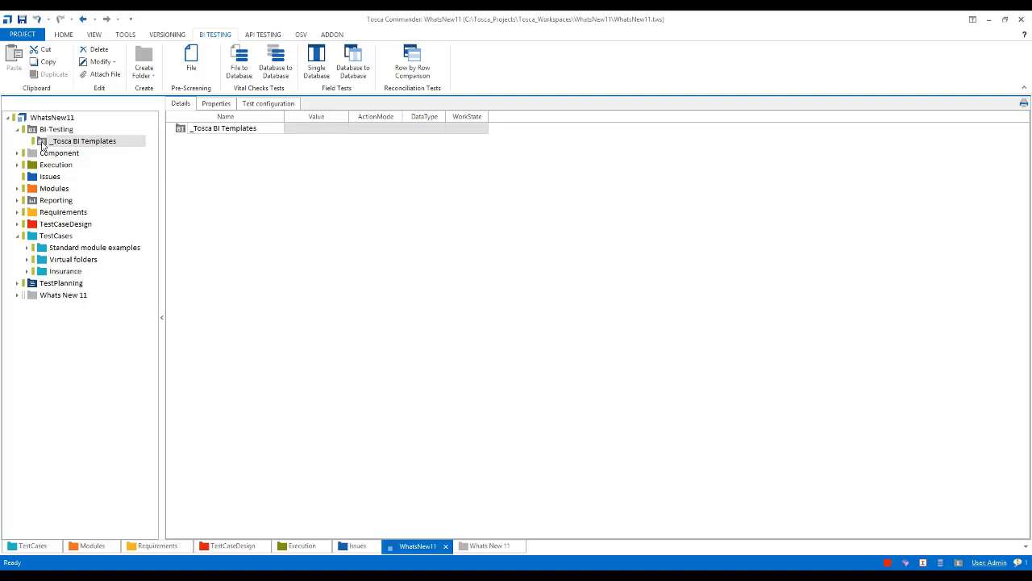
Import the subset "Tosca BI Modules And Samples.tsu" into the BI-Testing folder
left_click(32, 131)
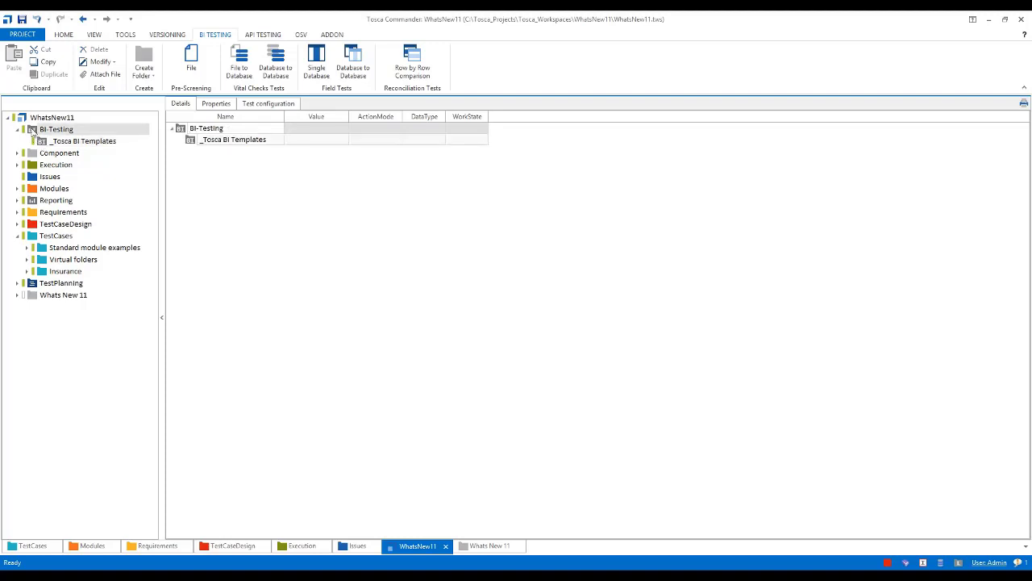
right_click(32, 131)
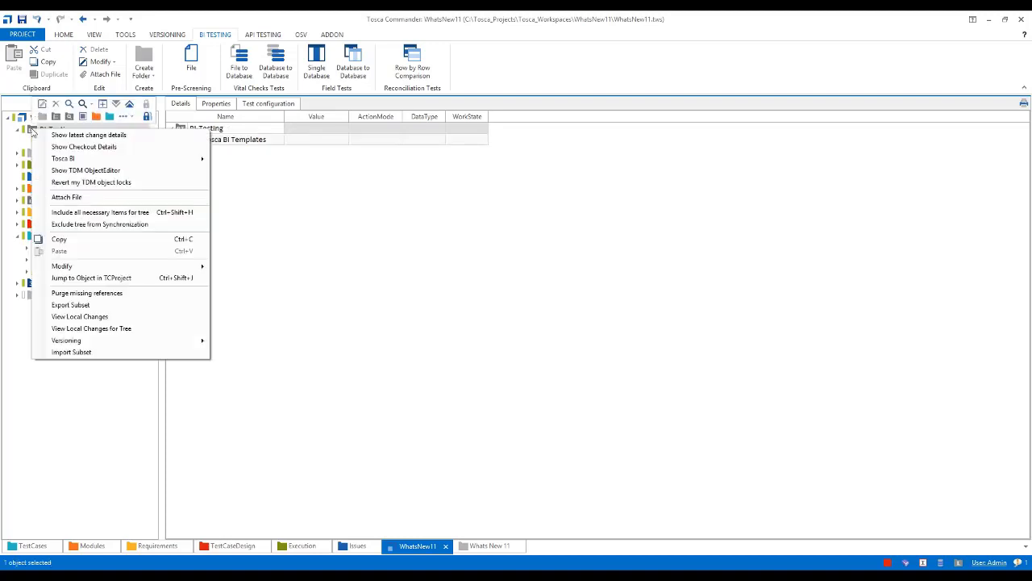
left_click(97, 353)
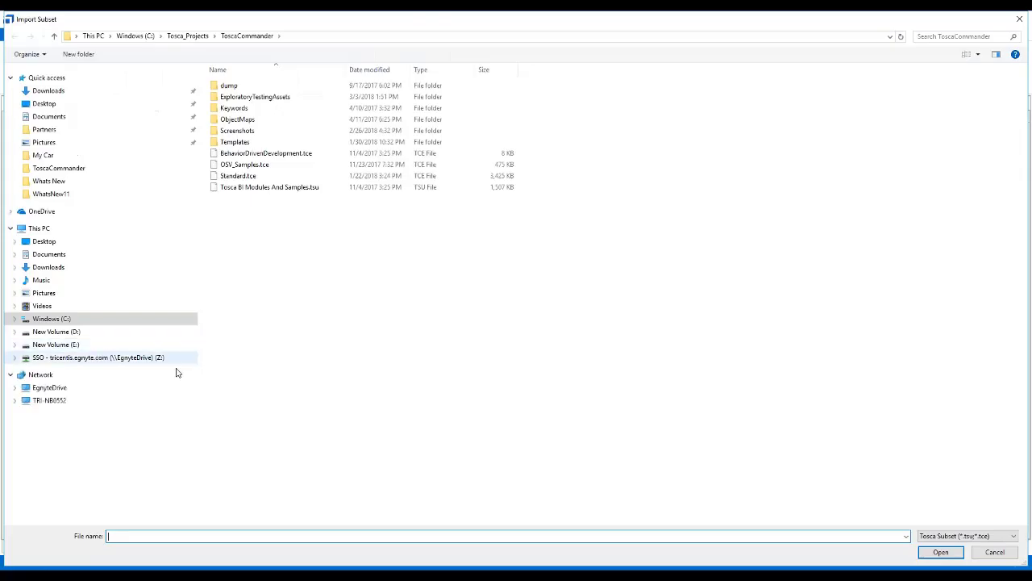
left_click(254, 189)
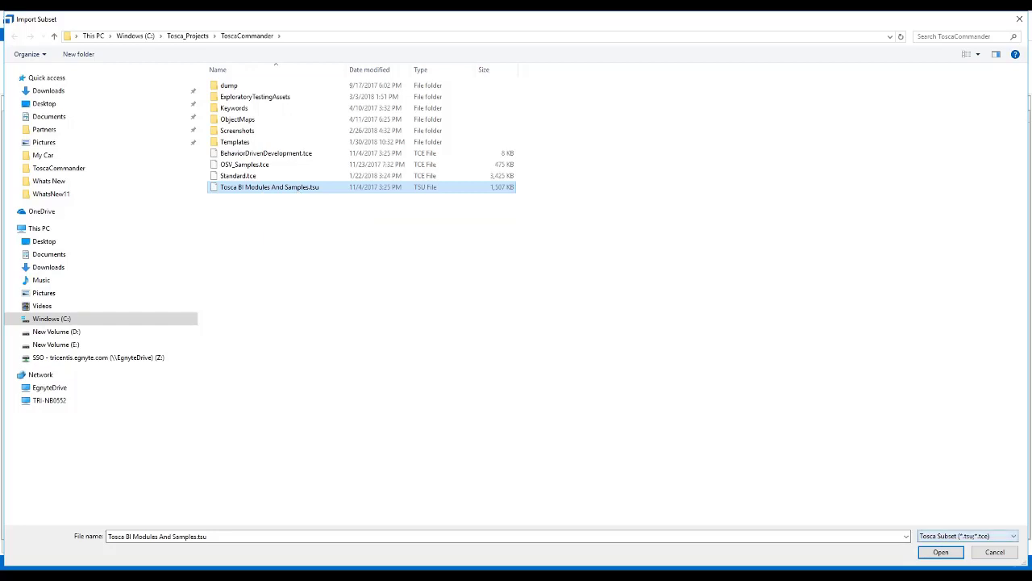
left_click(941, 553)
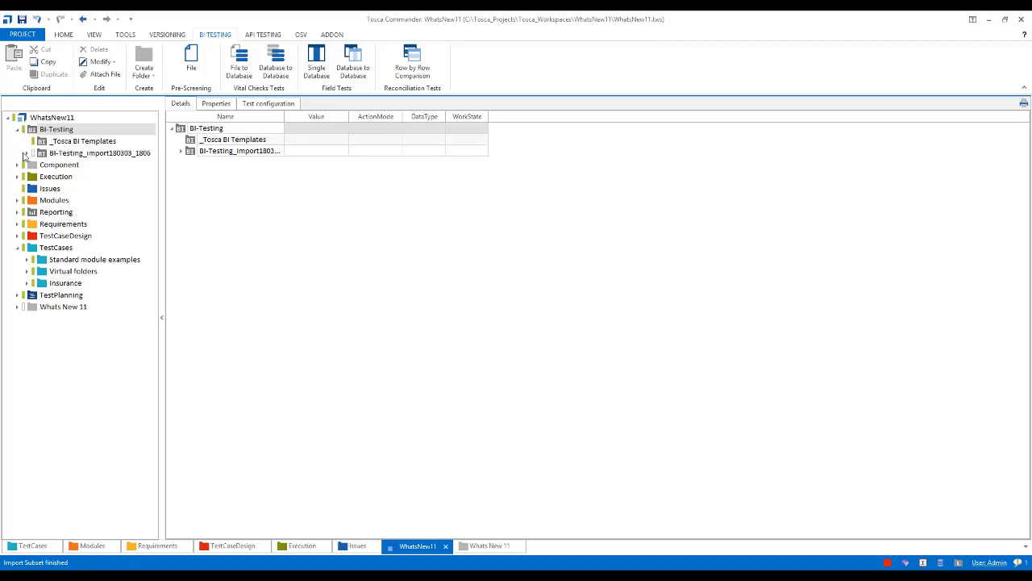
Examine the imported BI-Testing subset's sample tests folder and its BI - DWH/BigData modules with their full names readable
left_click(27, 153)
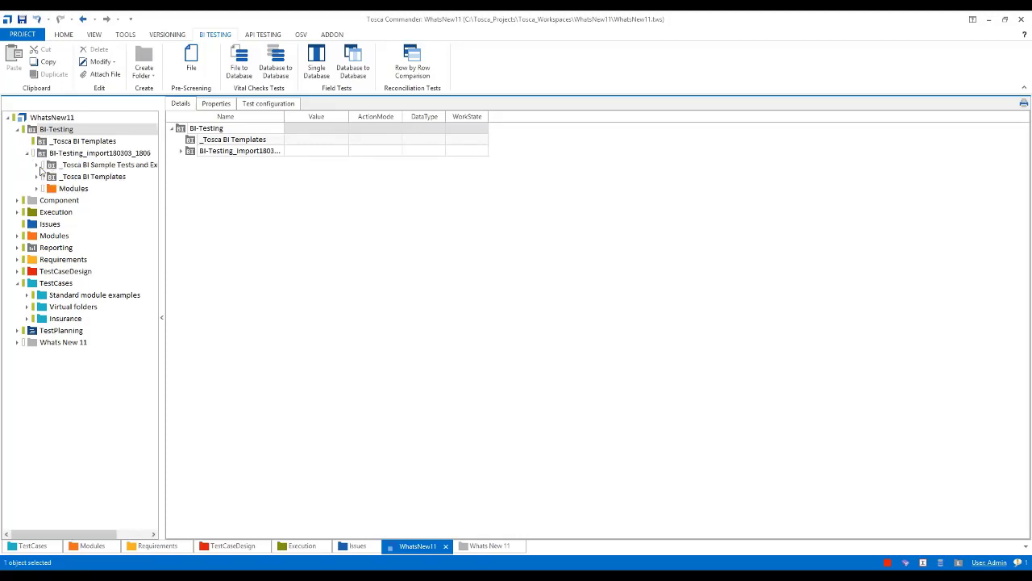
left_click(36, 165)
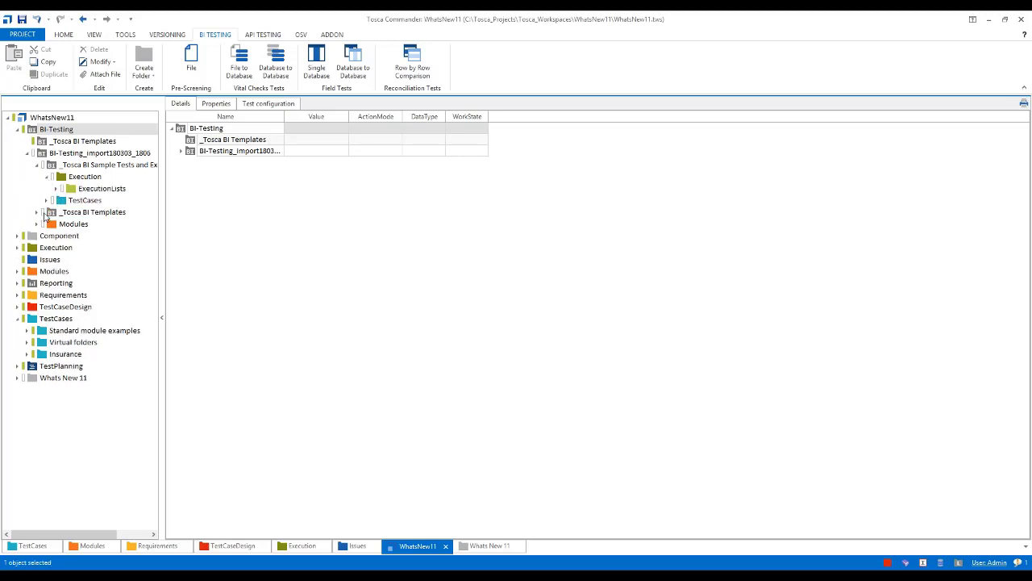
left_click(37, 165)
left_click(72, 188)
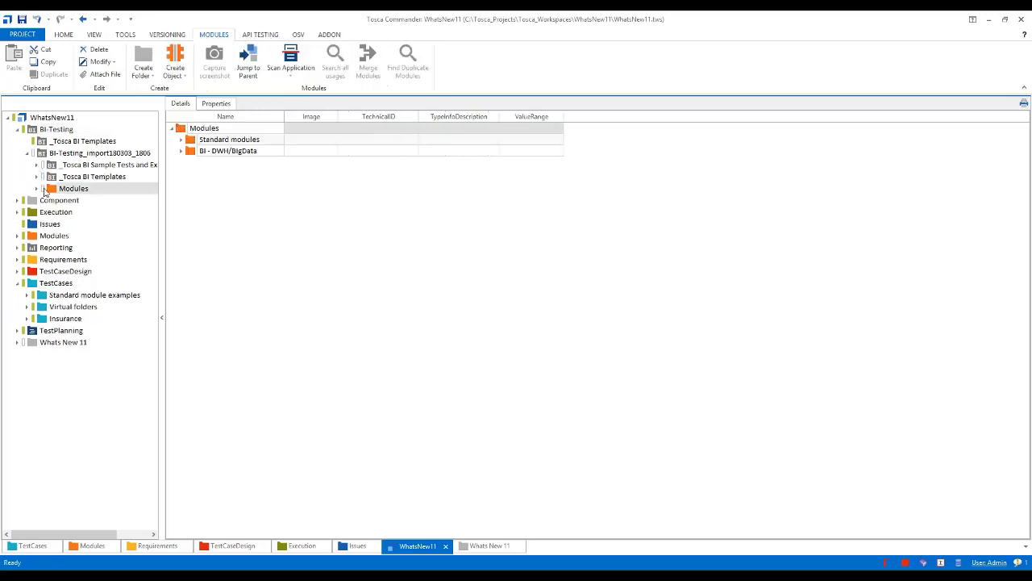
left_click(37, 188)
left_click(77, 212)
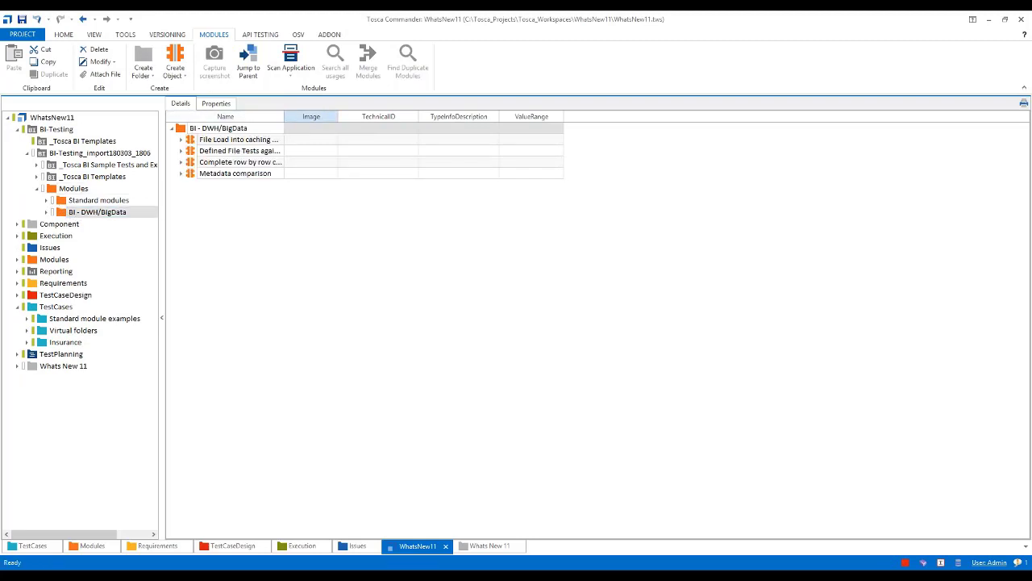
double_click(284, 116)
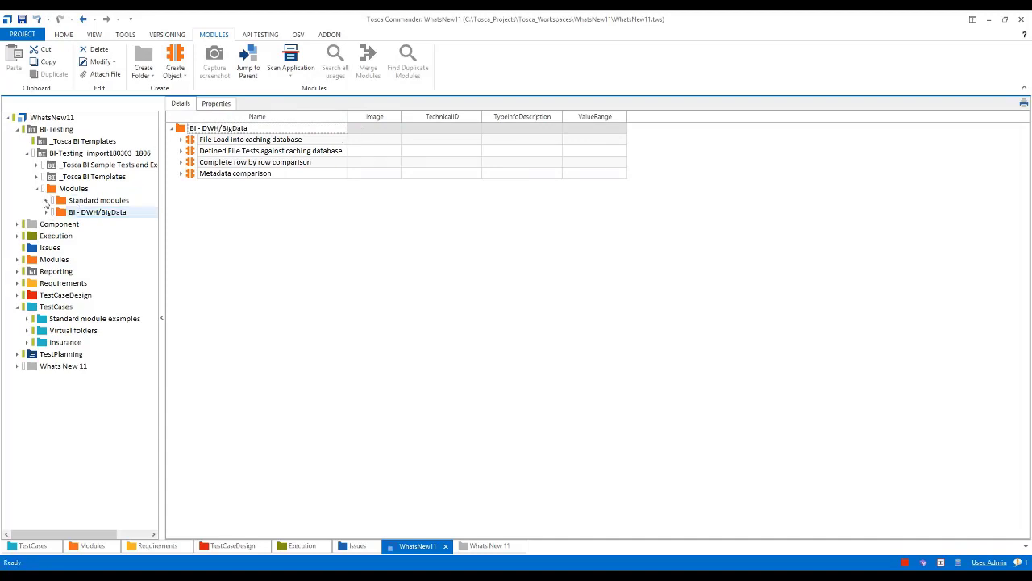
left_click(43, 189)
Examine the imported single-table field test templates "No null values" and "Uniqueness - no duplicate values" under General
left_click(37, 176)
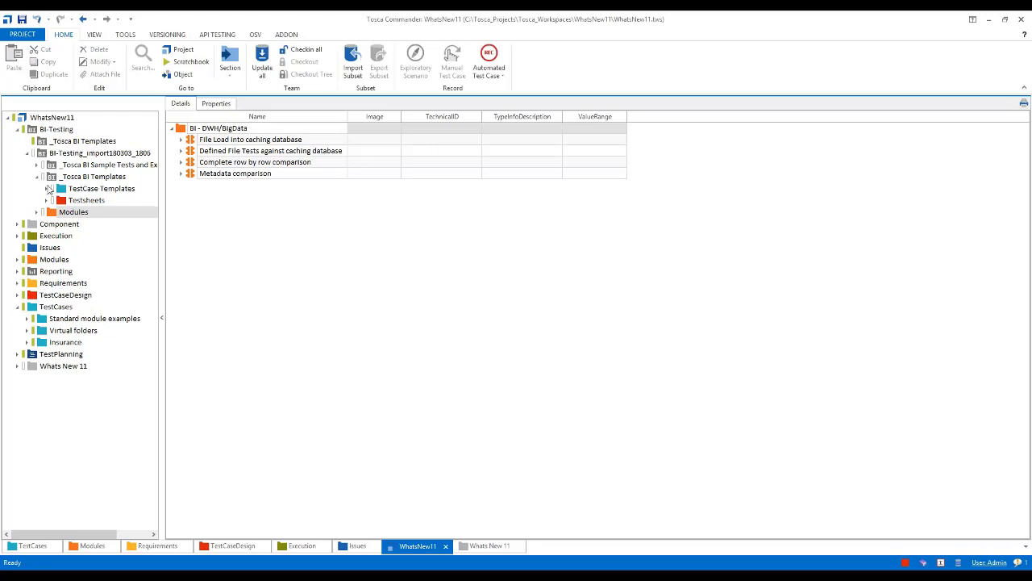
left_click(46, 189)
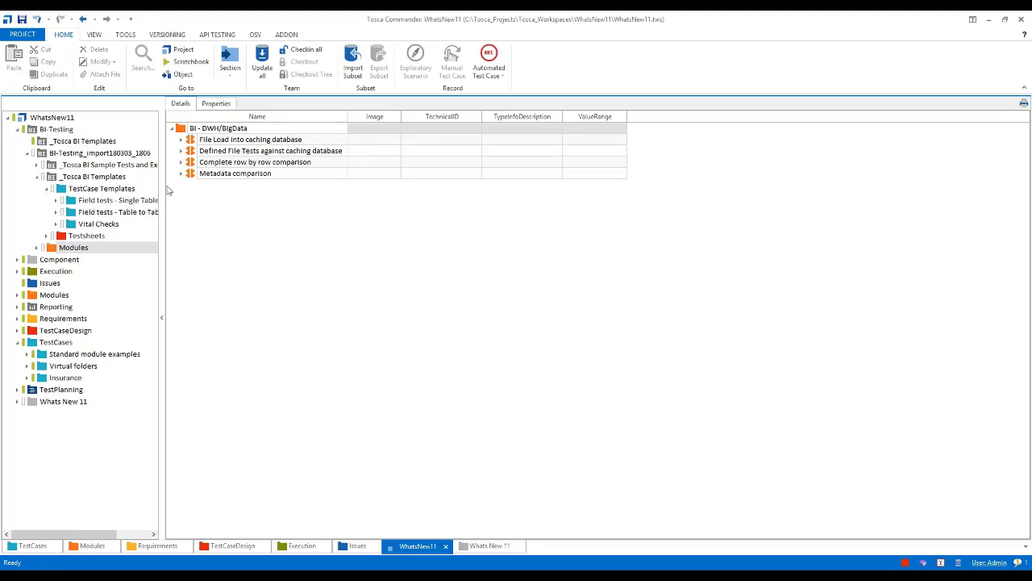
mouse_move(163, 190)
left_mouse_down()
mouse_move(259, 195)
mouse_move(246, 195)
left_mouse_up()
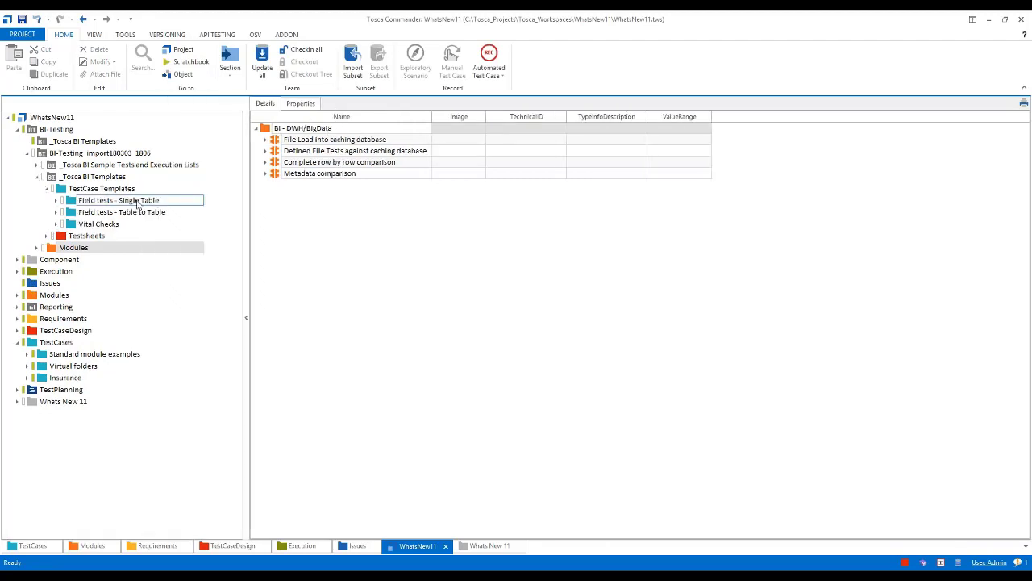
left_click(137, 201)
left_click(57, 201)
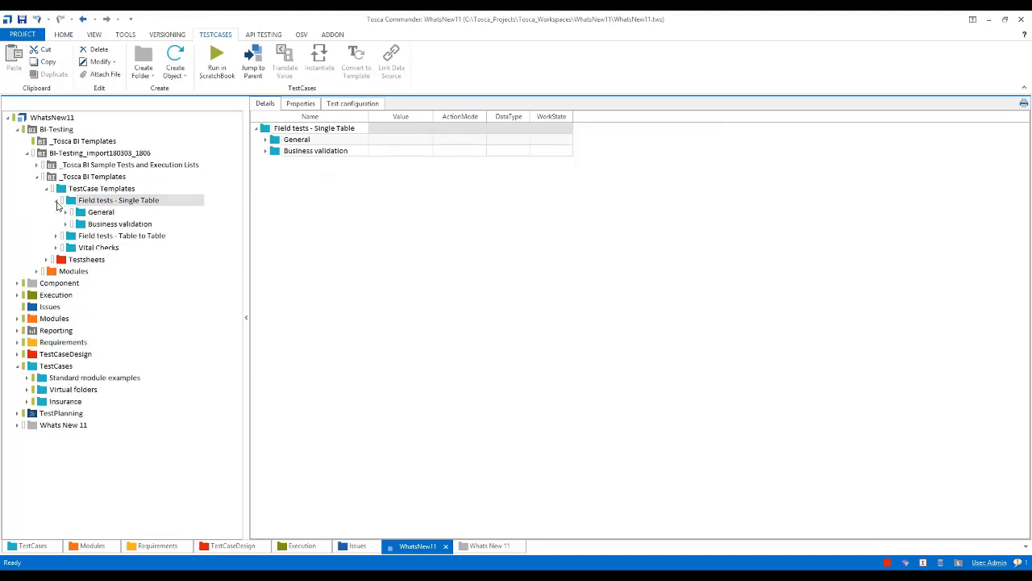
left_click(66, 213)
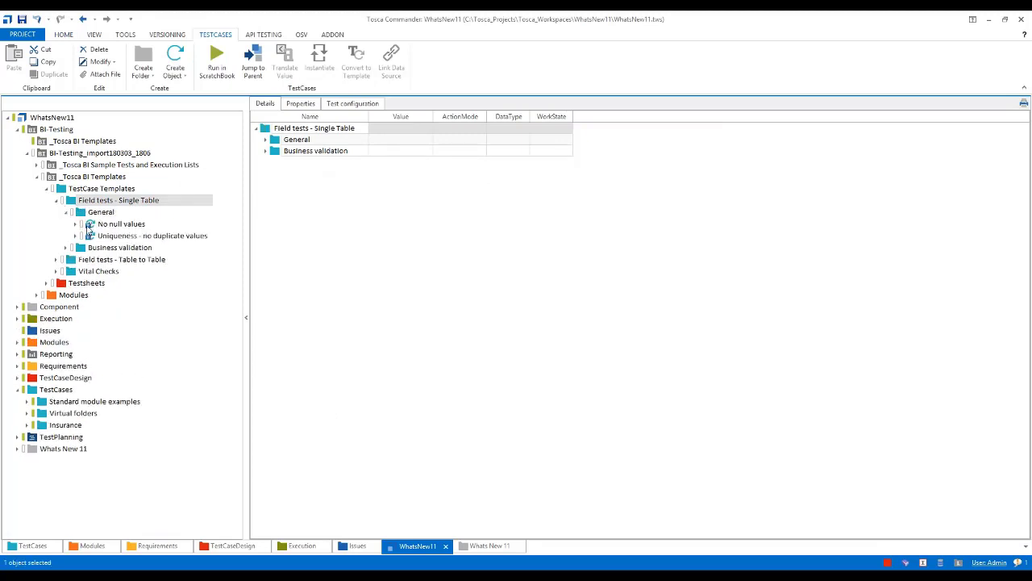
left_click(96, 225)
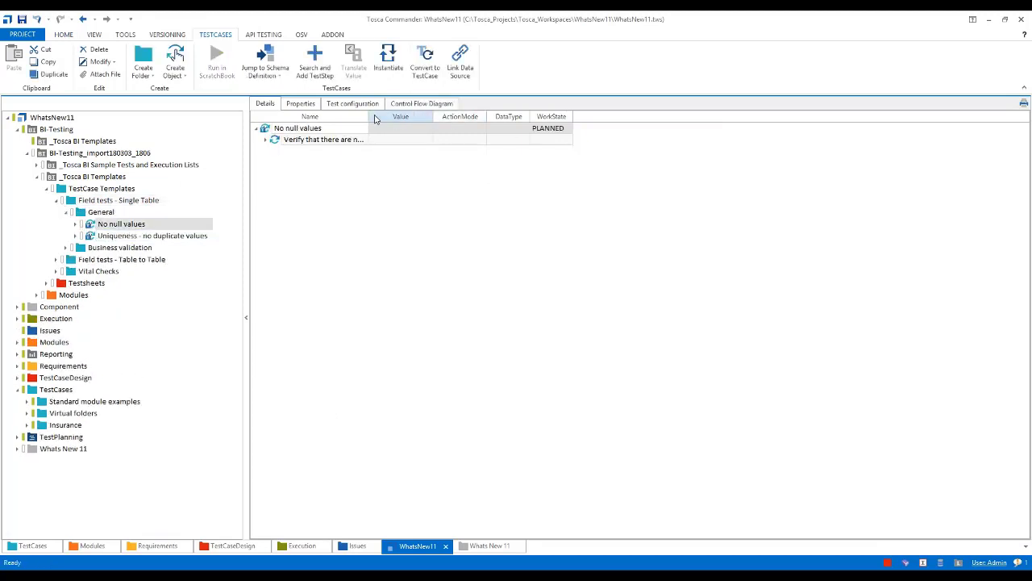
left_click_drag(369, 116, 403, 116)
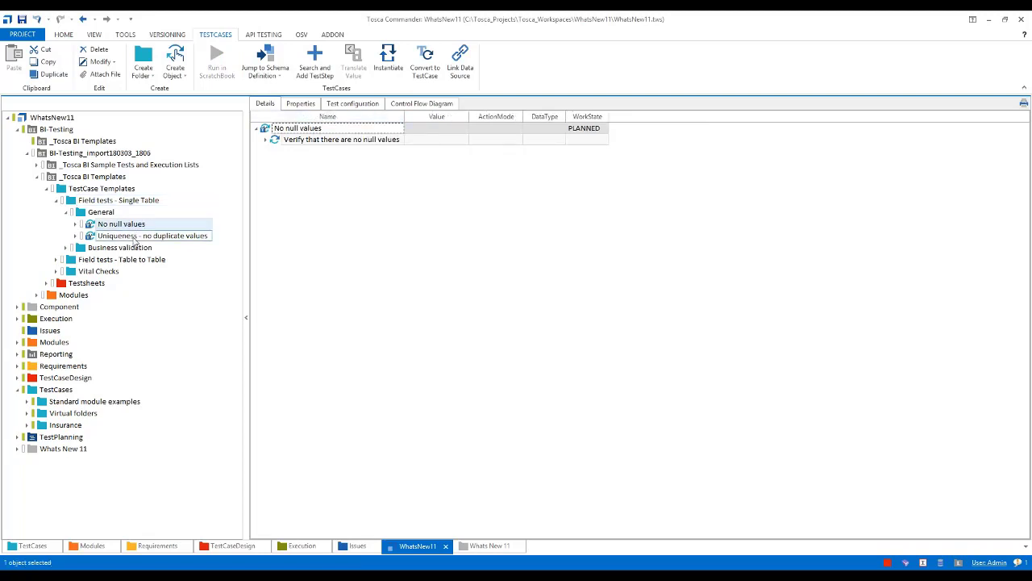
left_click(136, 237)
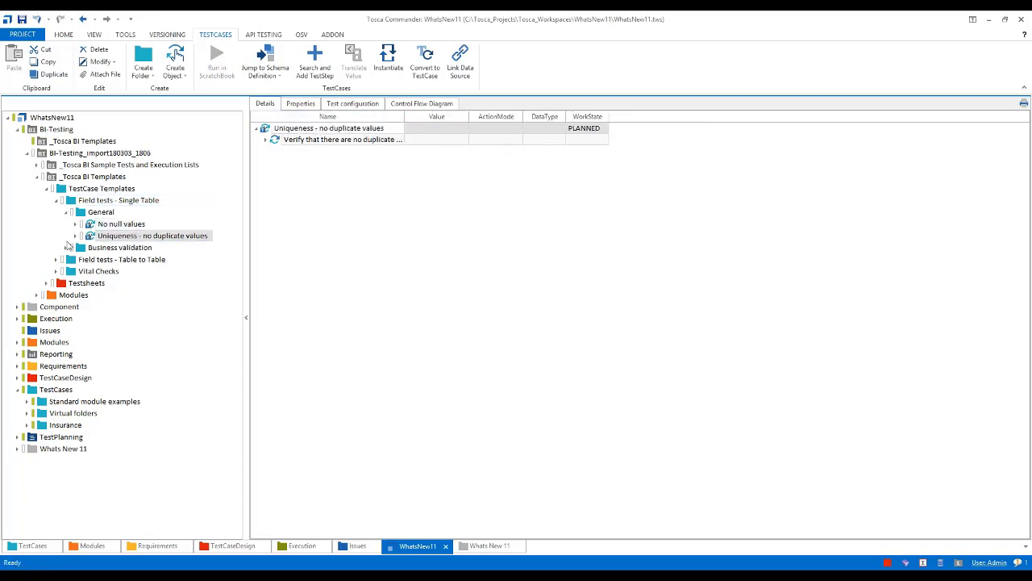
Examine the Table to Table test sheet under the imported templates' "Field tests - dummy only" folder
left_click(46, 189)
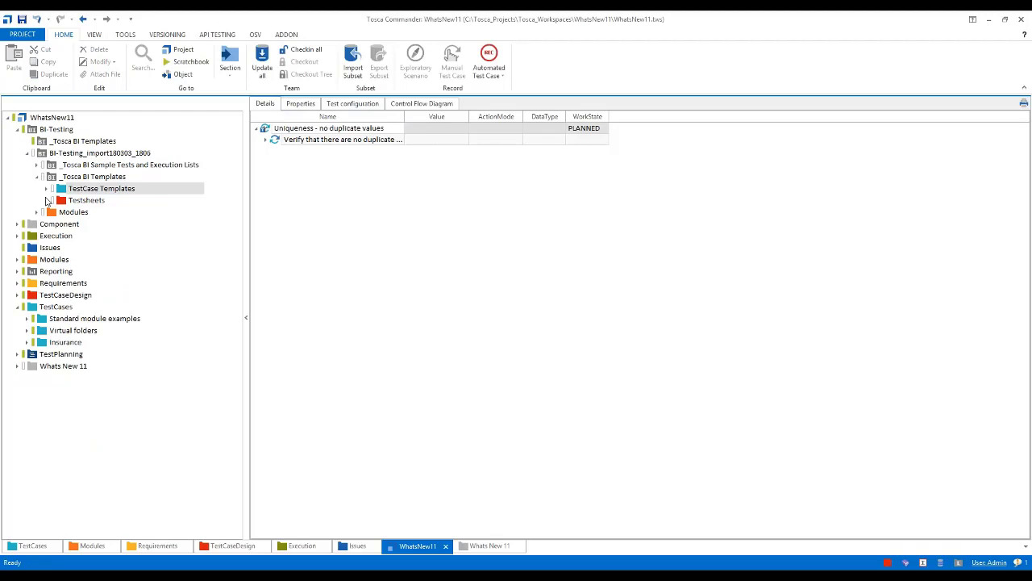
left_click(47, 200)
left_click(57, 213)
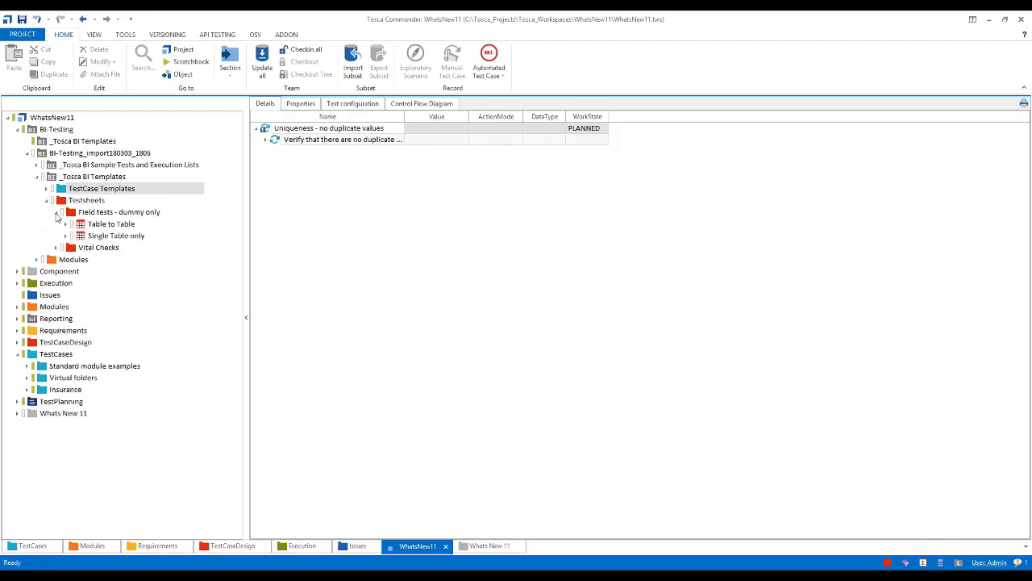
left_click(66, 224)
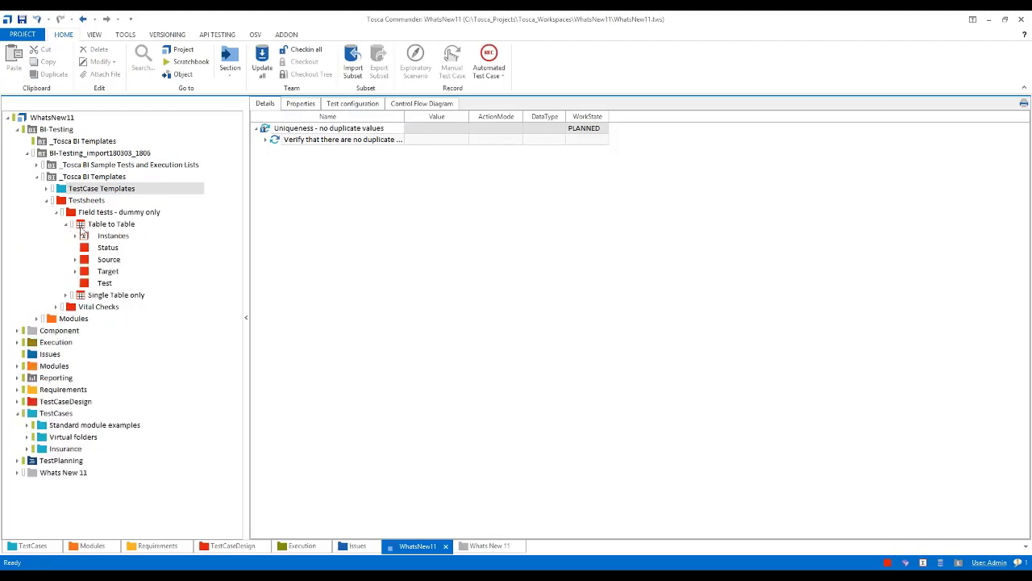
left_click(80, 226)
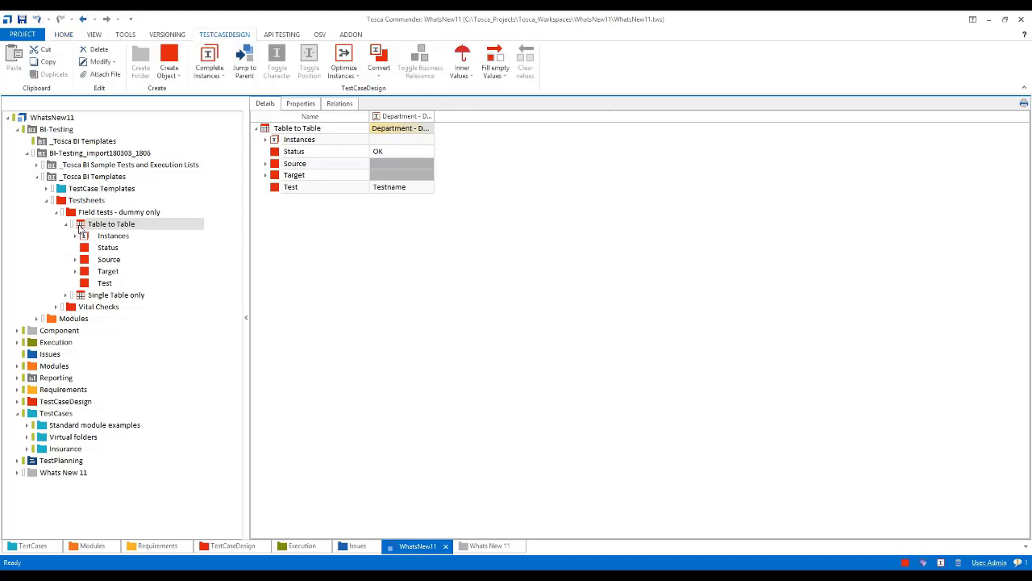
left_click(45, 199)
left_click(37, 177)
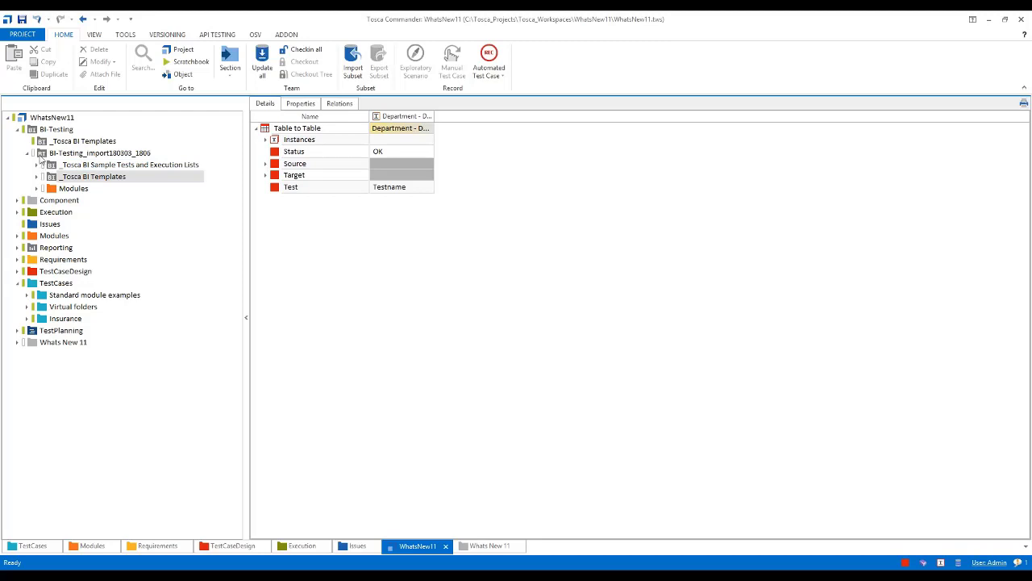
Create a new folder directly under the BI-Testing folder
left_click(39, 157)
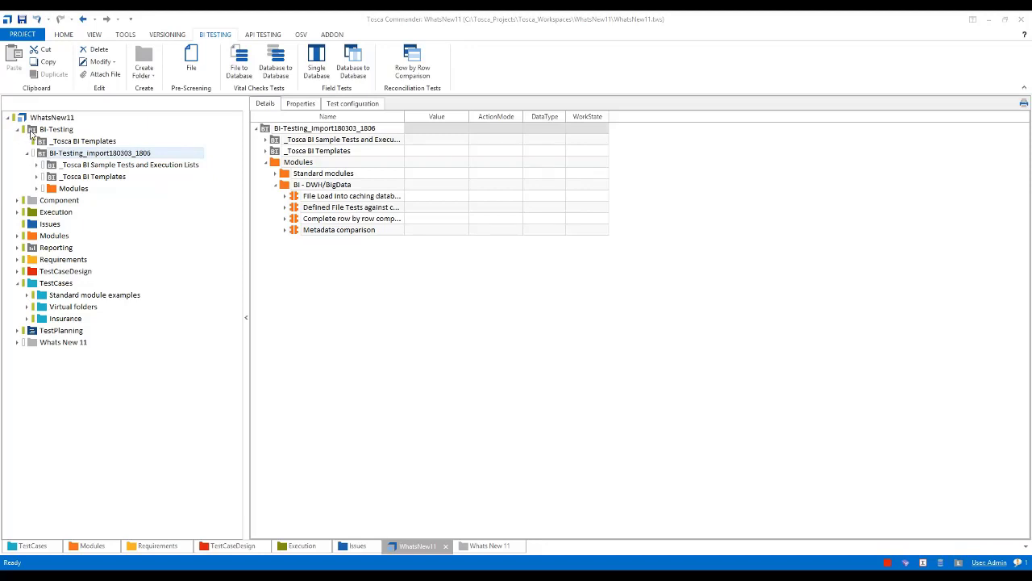
left_click(31, 131)
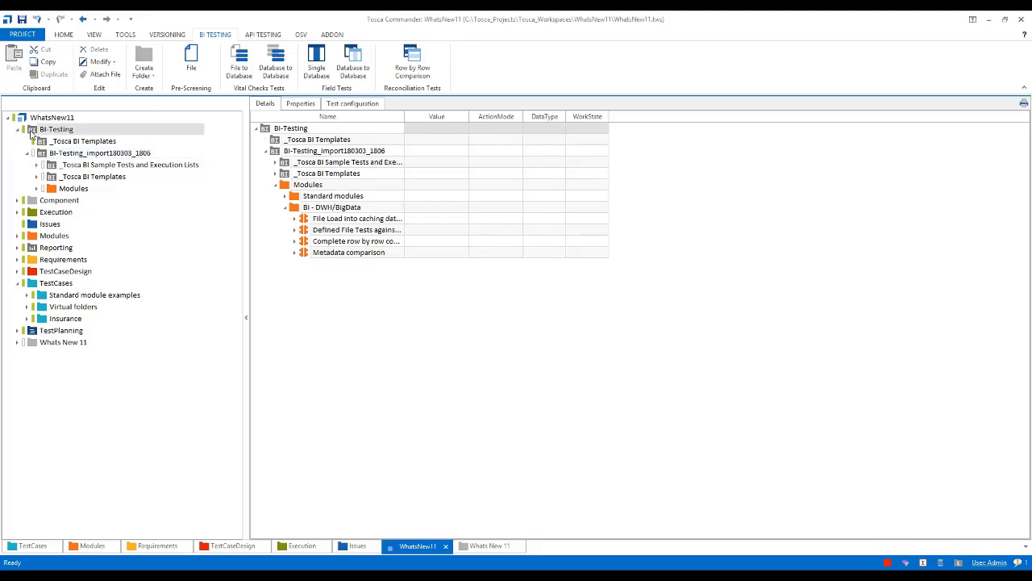
right_click(31, 134)
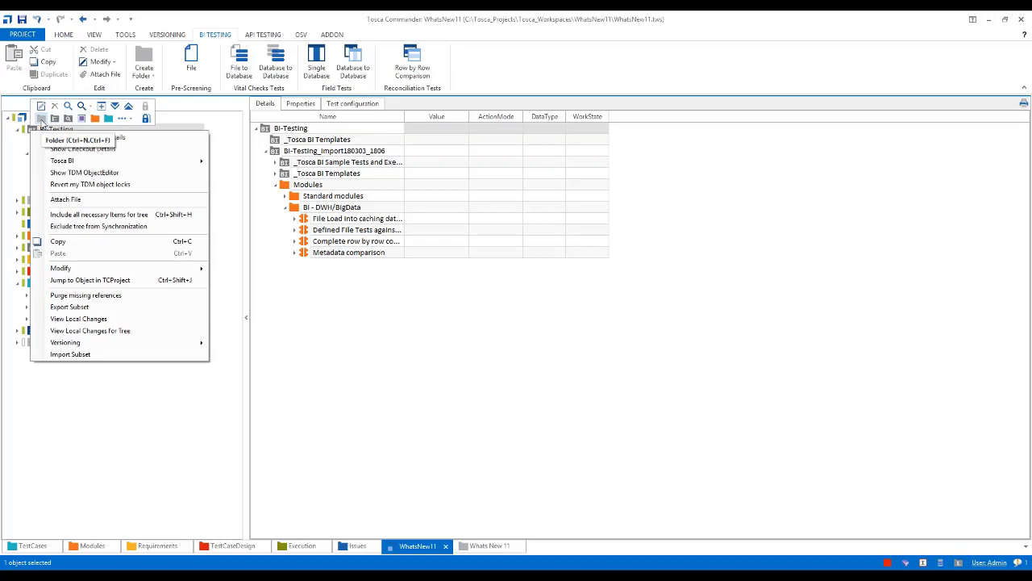
left_click(42, 119)
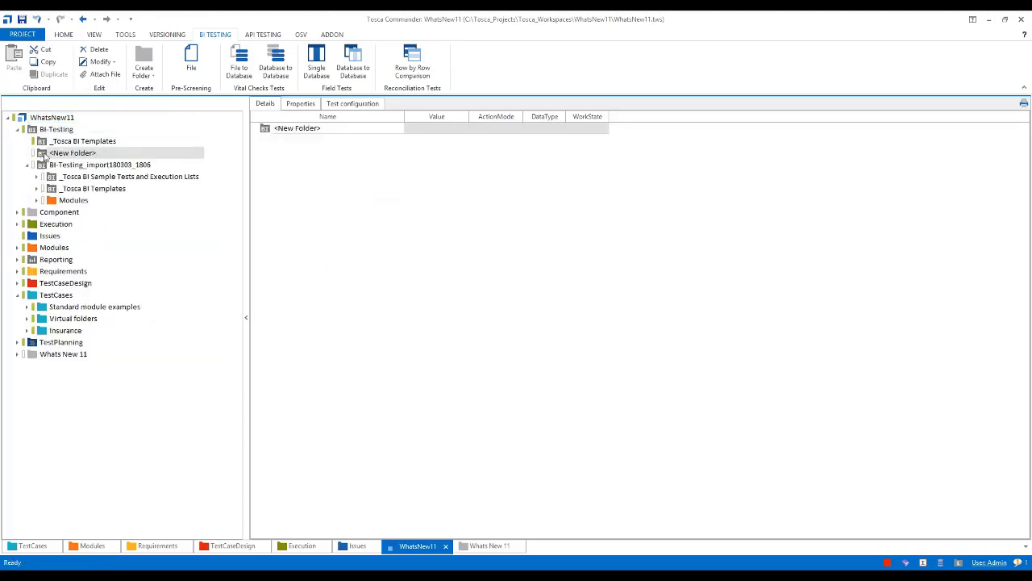
Look through the object types that can be created in the new BI folder, and return to the BI-Testing folder
right_click(45, 158)
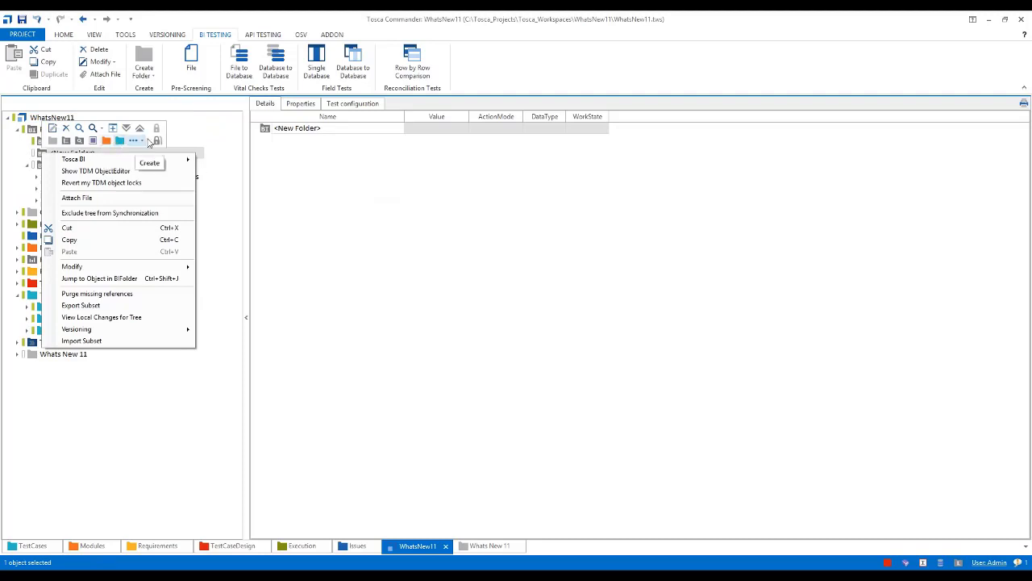
left_click(142, 142)
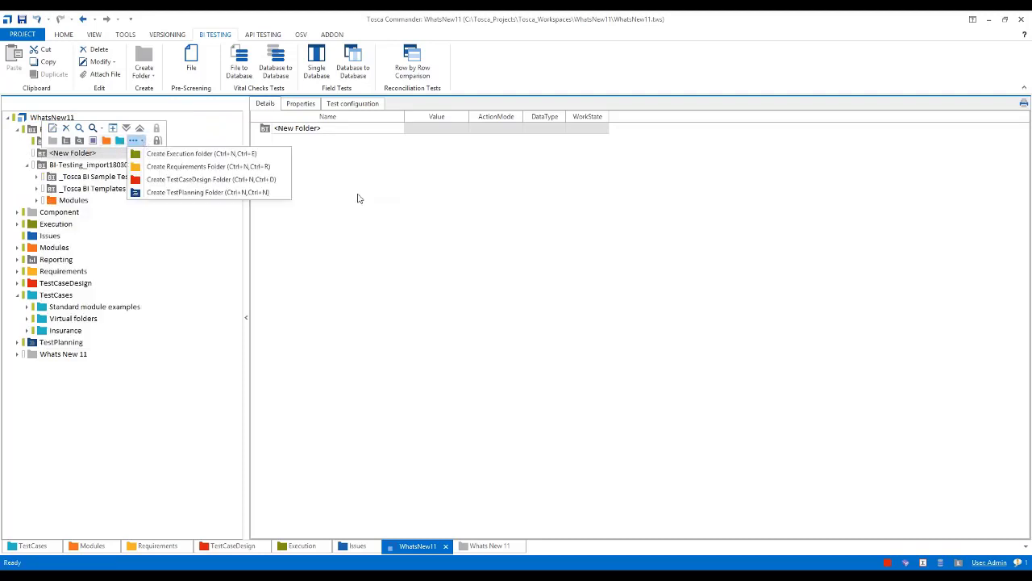
left_click(358, 196)
left_click(37, 212)
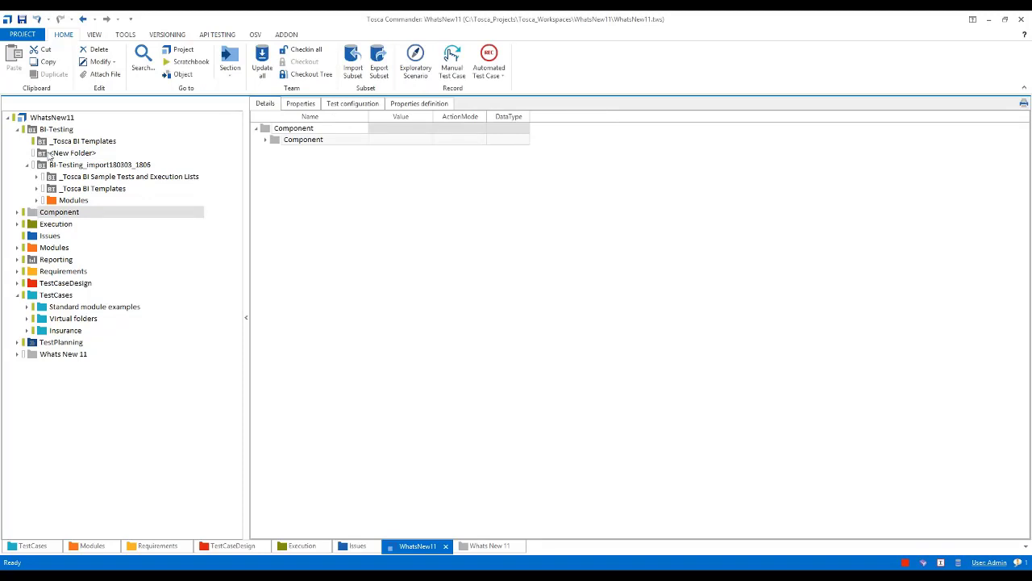
left_click(34, 131)
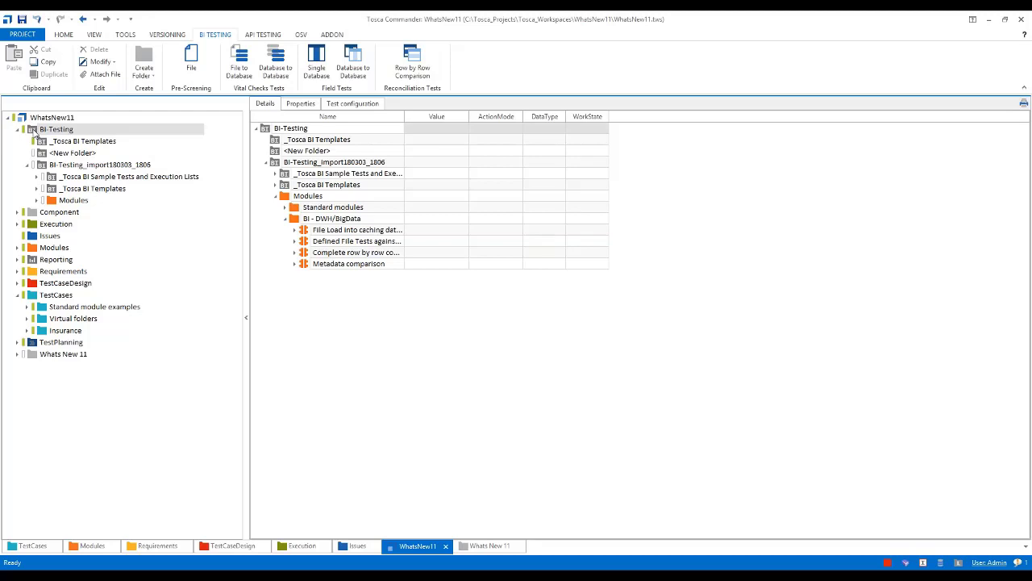
Collapse the BI-Testing and TestCases branches of the project tree and display the TestPlanning section
left_click(27, 165)
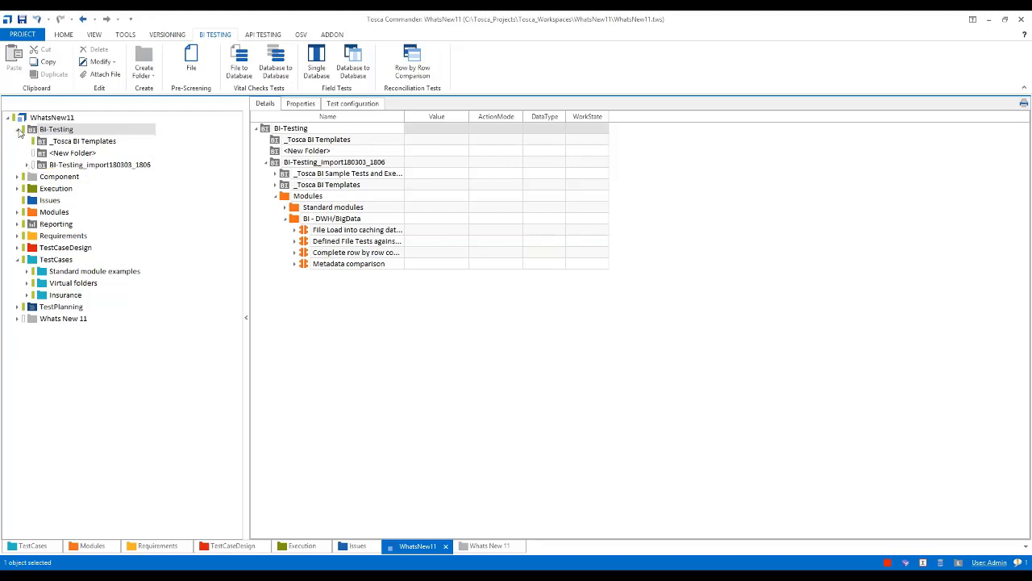
left_click(17, 129)
left_click(18, 225)
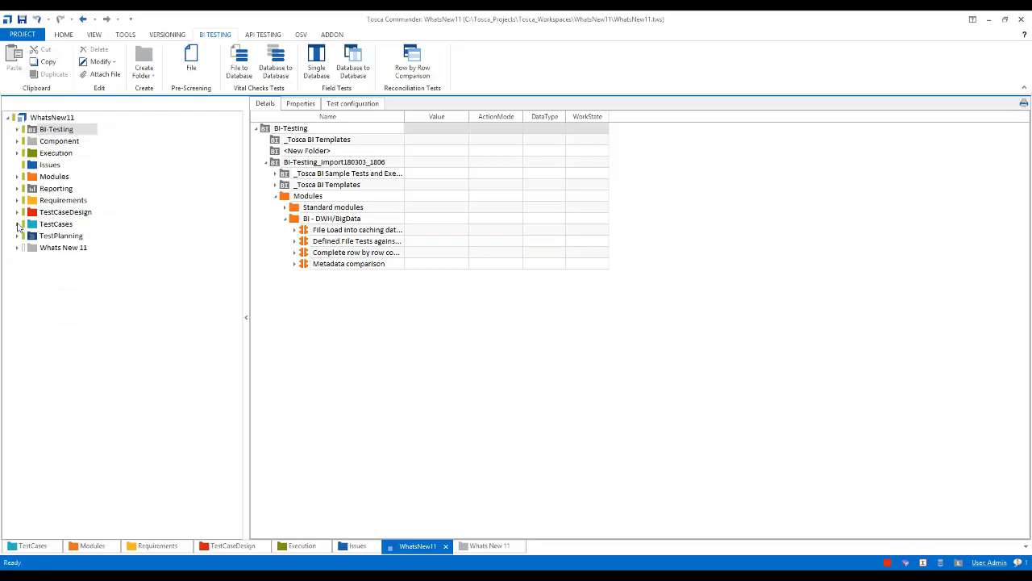
left_click(32, 237)
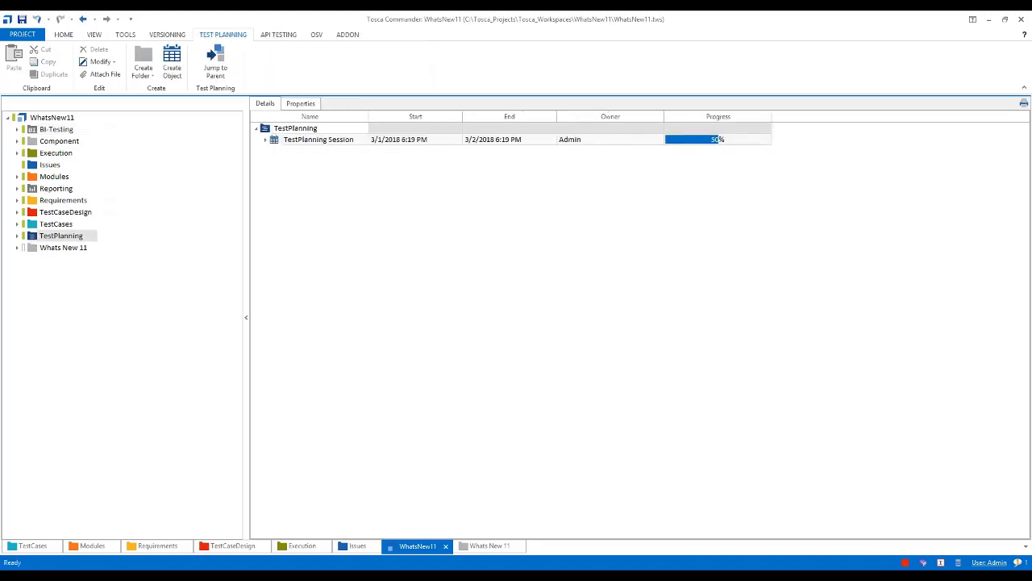
Switch to the PowerPoint slide show to check the How To slide, and return to Tosca Commander
left_click(260, 576)
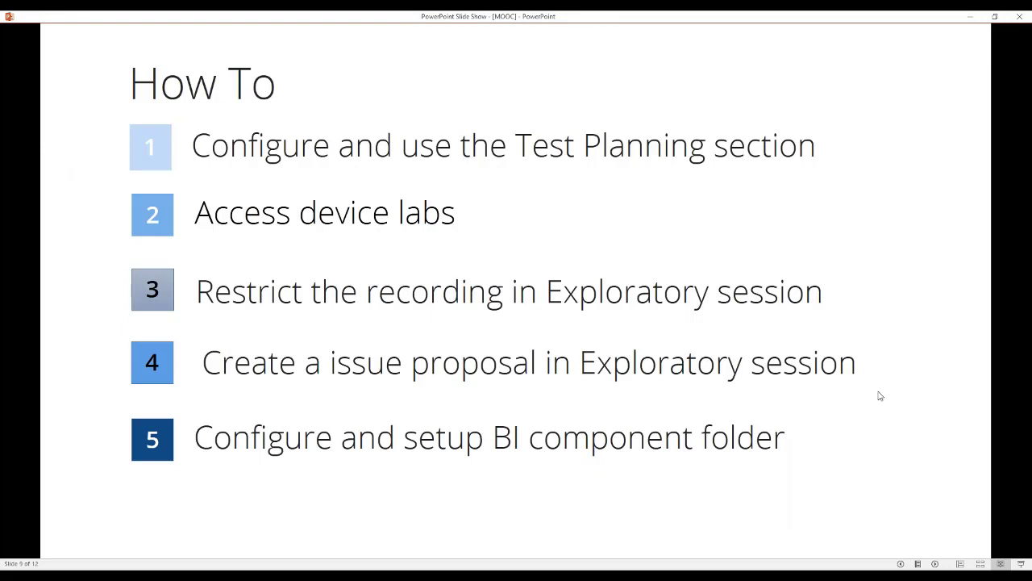
key("alt+Tab")
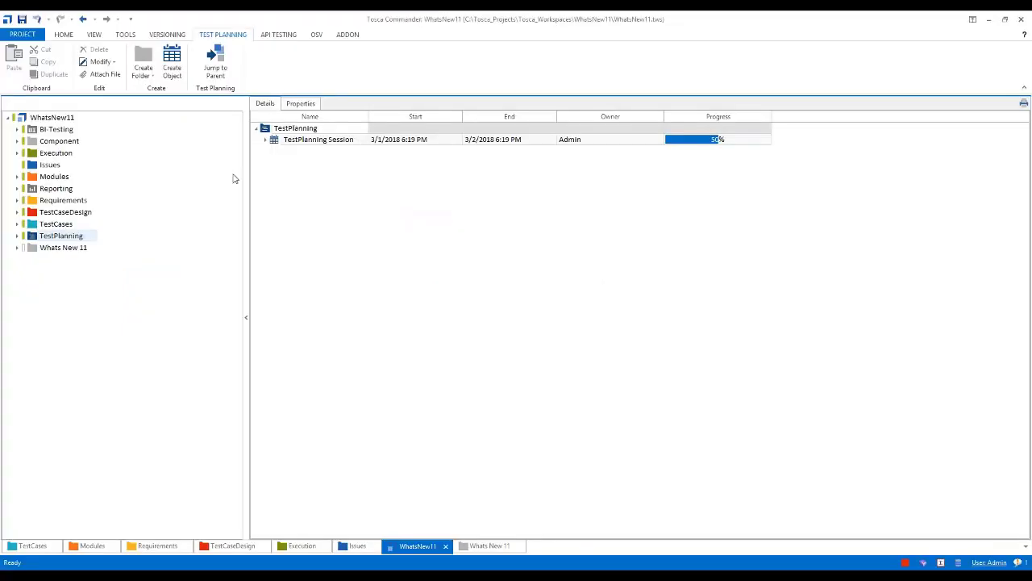
Close the WhatsNew11 workspace despite the checked-out objects and open the recent project Tricenits Tosca Mobile
left_click(22, 19)
left_click(22, 37)
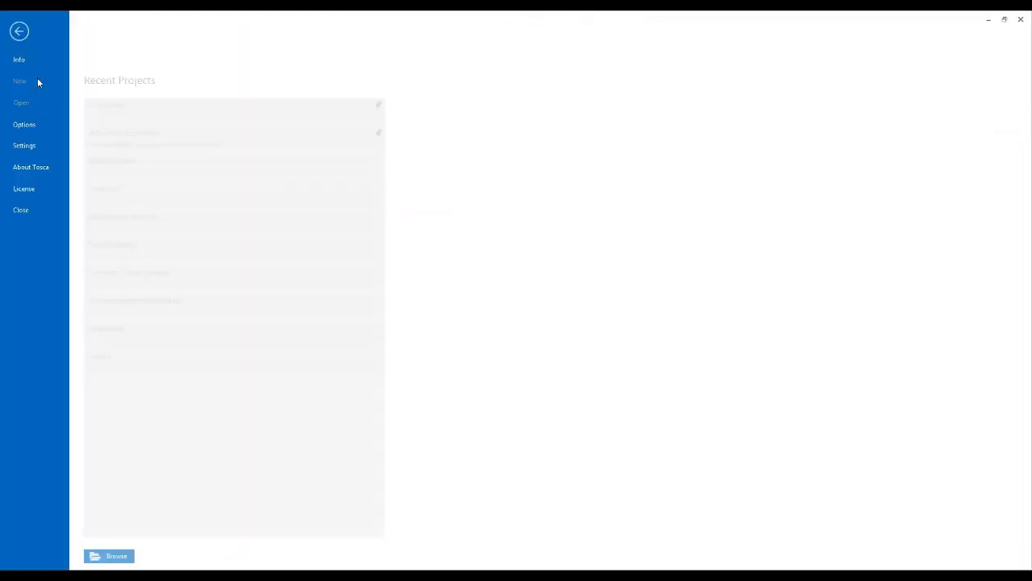
left_click(23, 212)
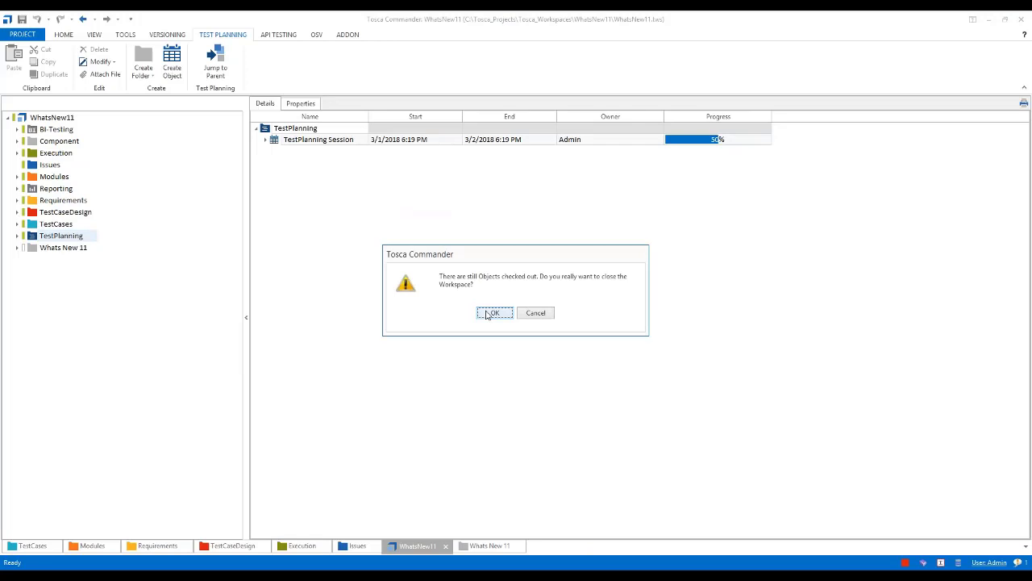
left_click(489, 314)
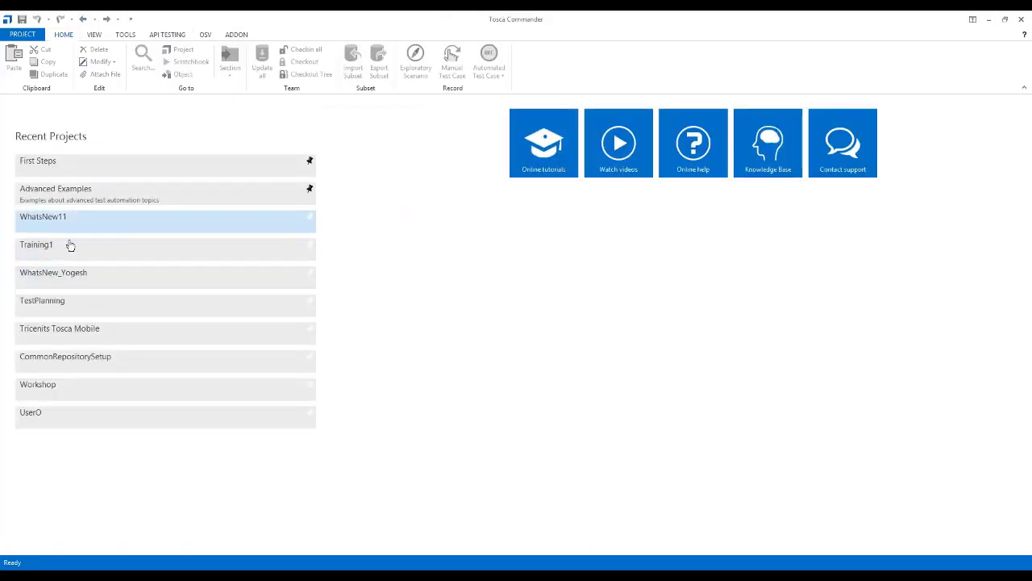
left_click(184, 333)
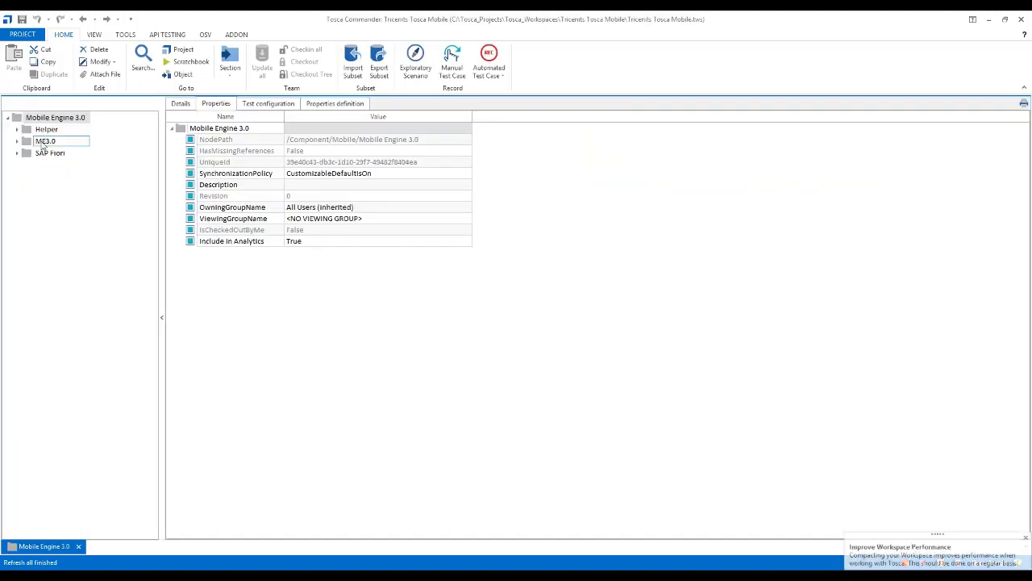
Expand ME3.0, TestCases and TestObject Cloud, and widen the project tree so the full test case names fit
left_click(45, 141)
left_click(17, 142)
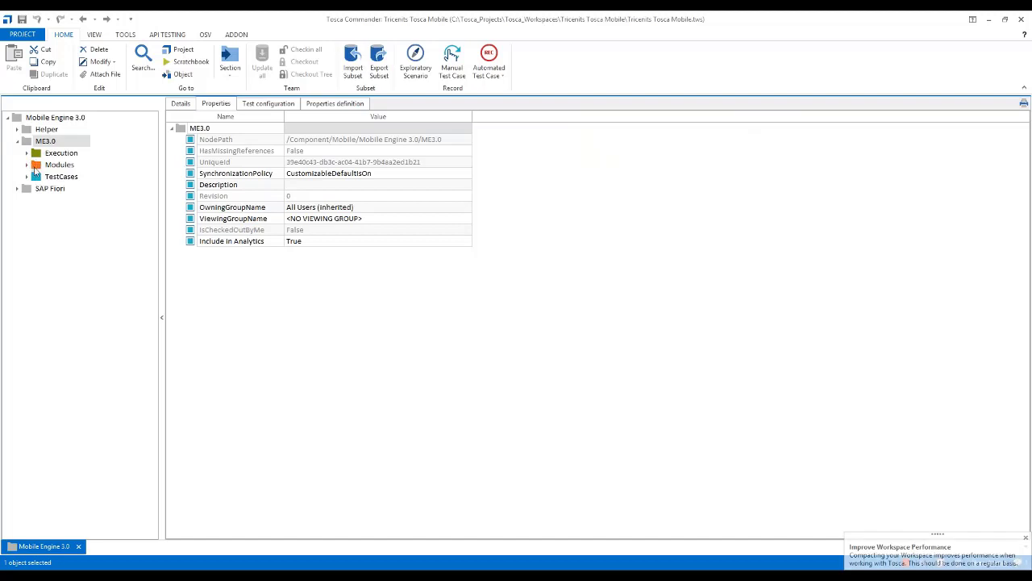
left_click(26, 177)
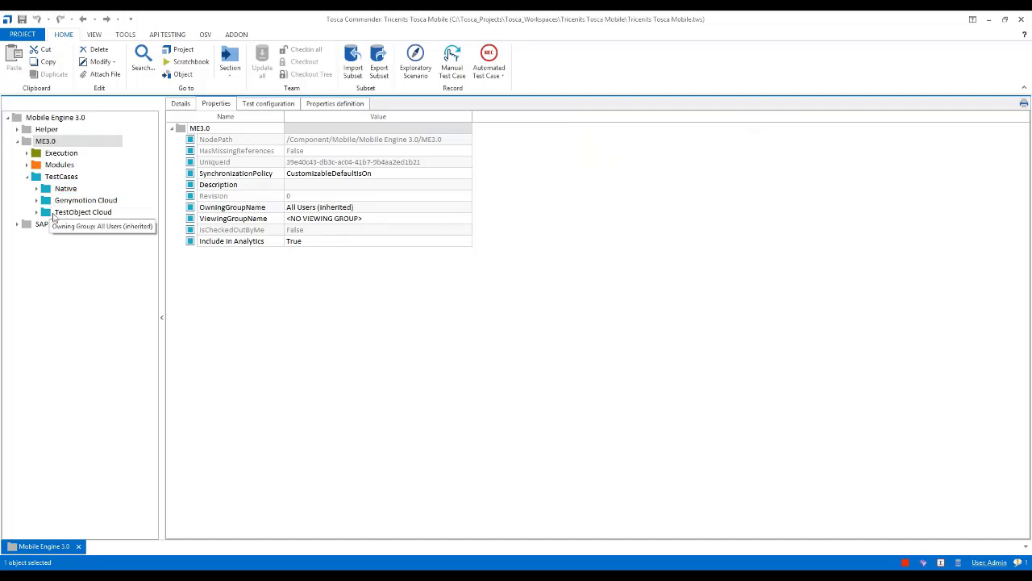
left_click(50, 213)
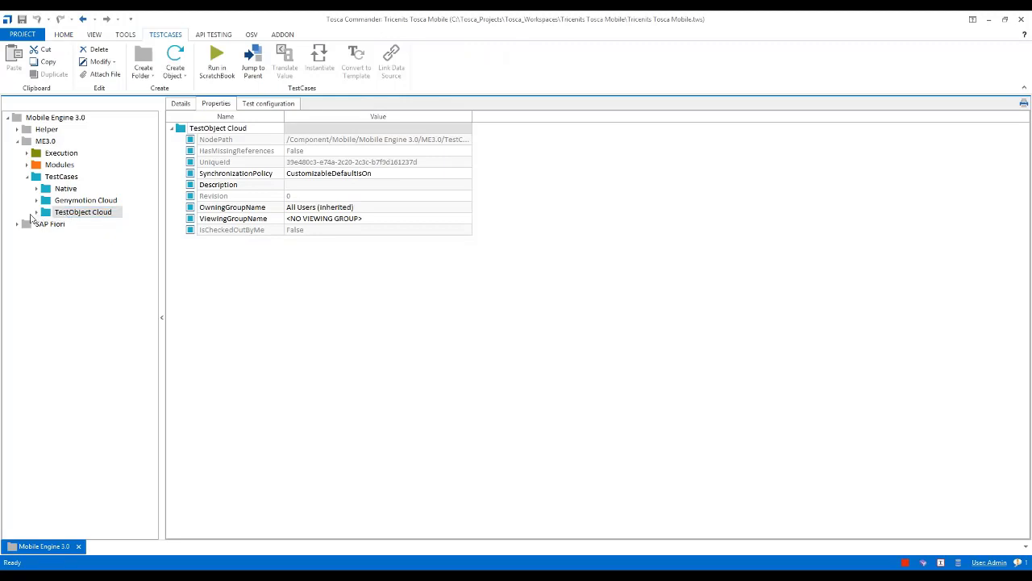
left_click(37, 212)
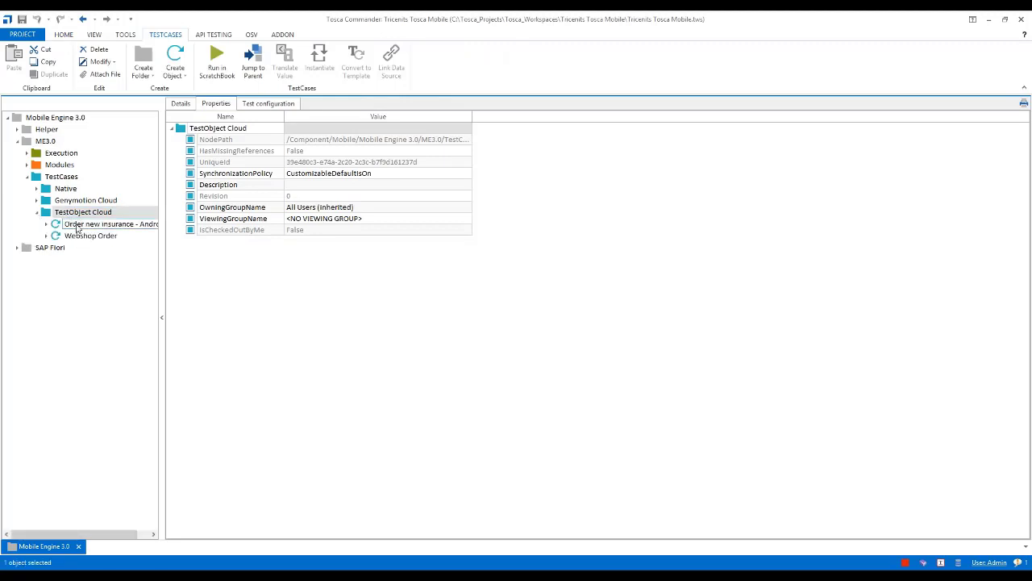
left_click_drag(162, 193, 198, 193)
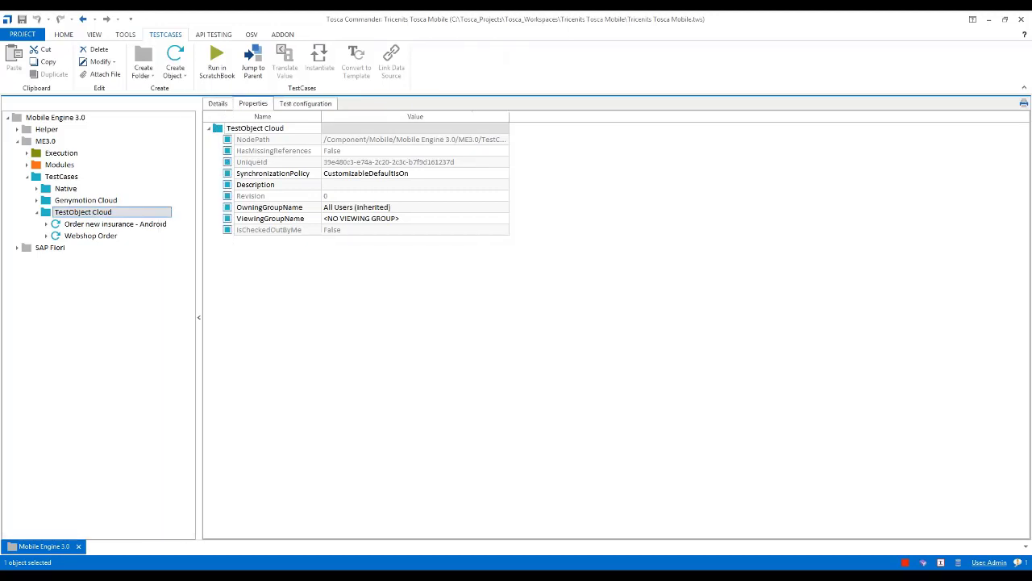
Inspect the TestObject Cloud test cases and display the test configuration parameters of Webshop Order
left_click(129, 226)
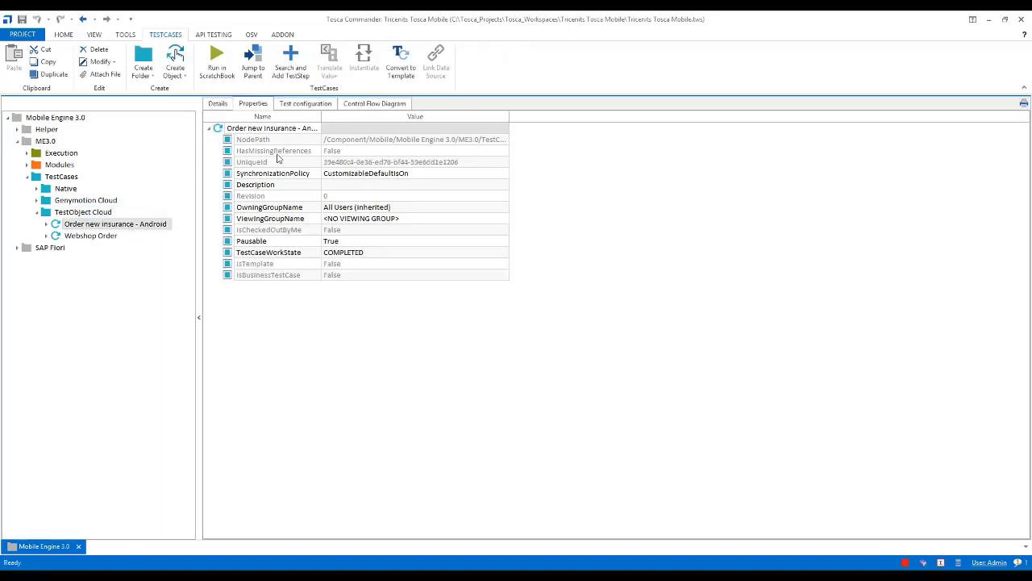
left_click(96, 237)
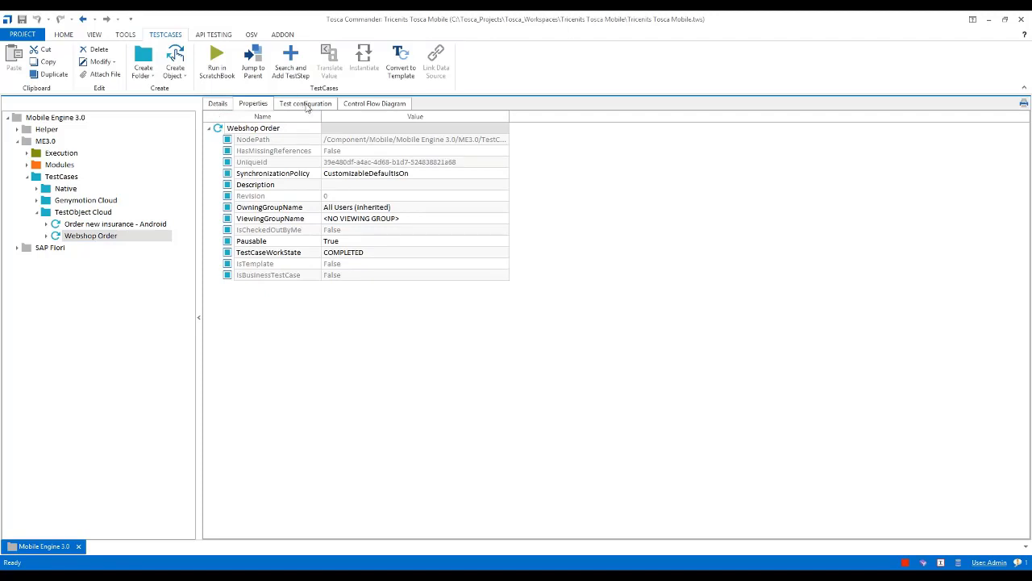
left_click(306, 107)
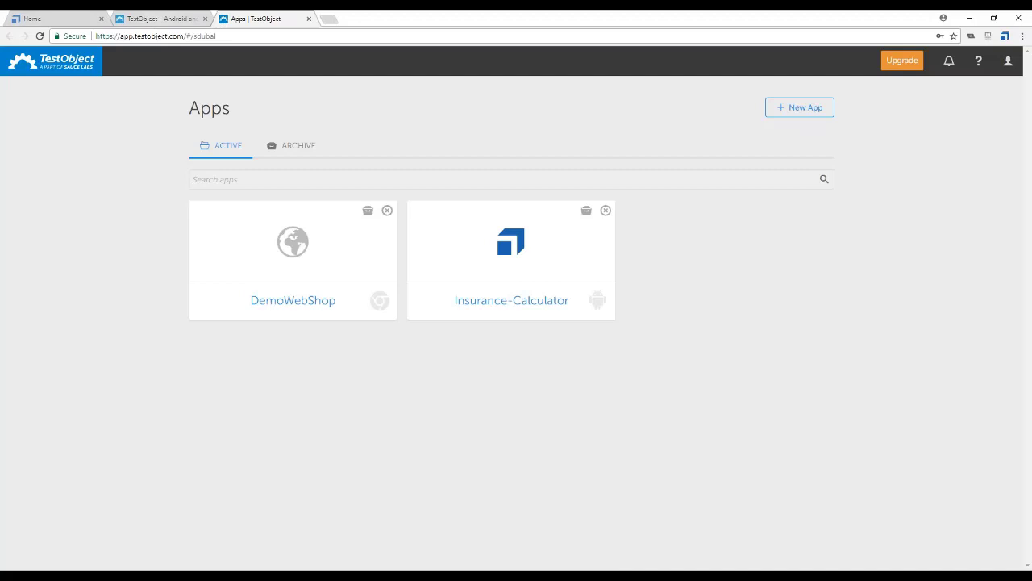
Search the Tricentis support portal in the browser for "Mobile Engine 3.0" and open the matching manual entry in a new tab
left_click(42, 18)
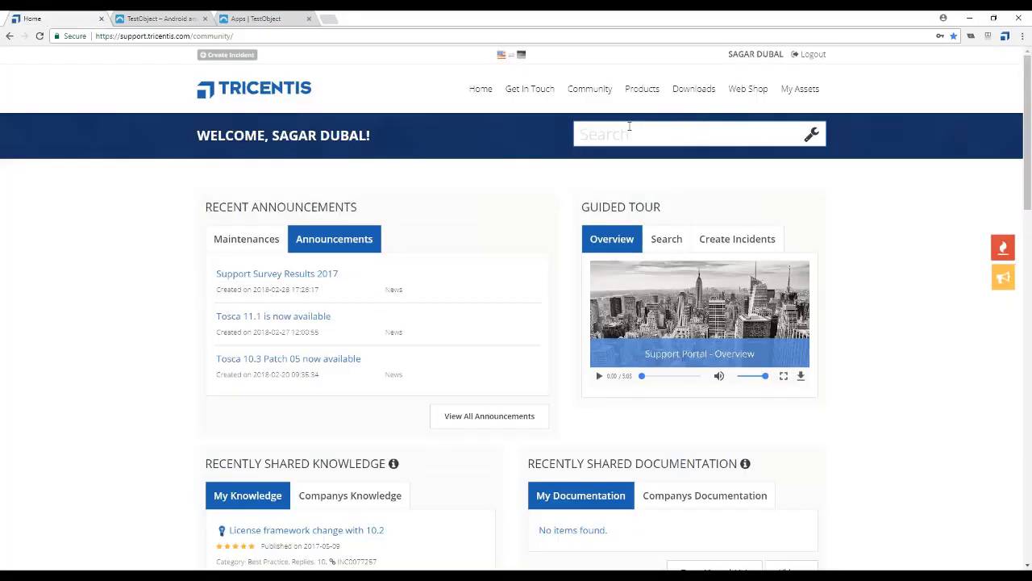
type("Mobile Engine 3.0")
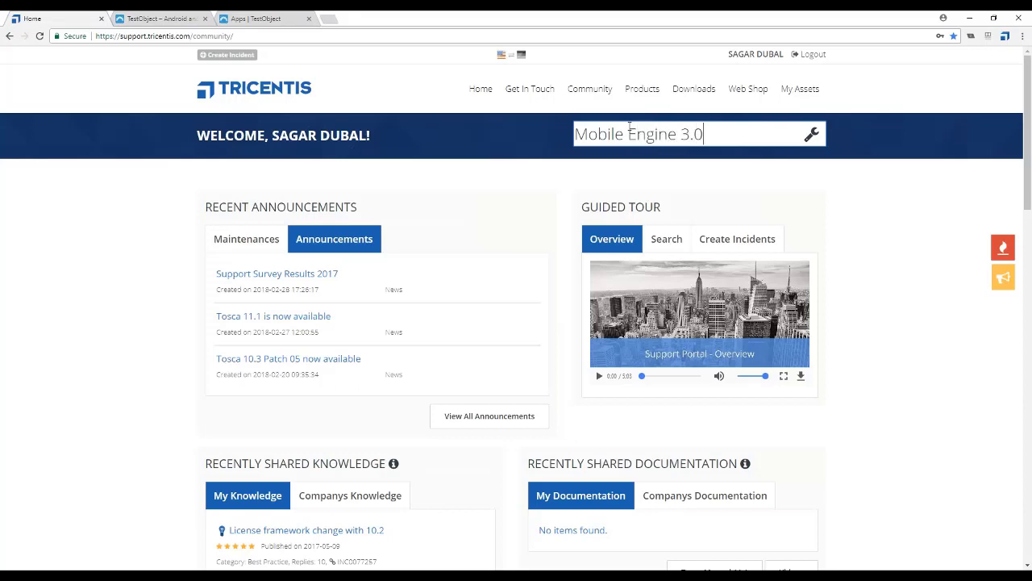
key("Return")
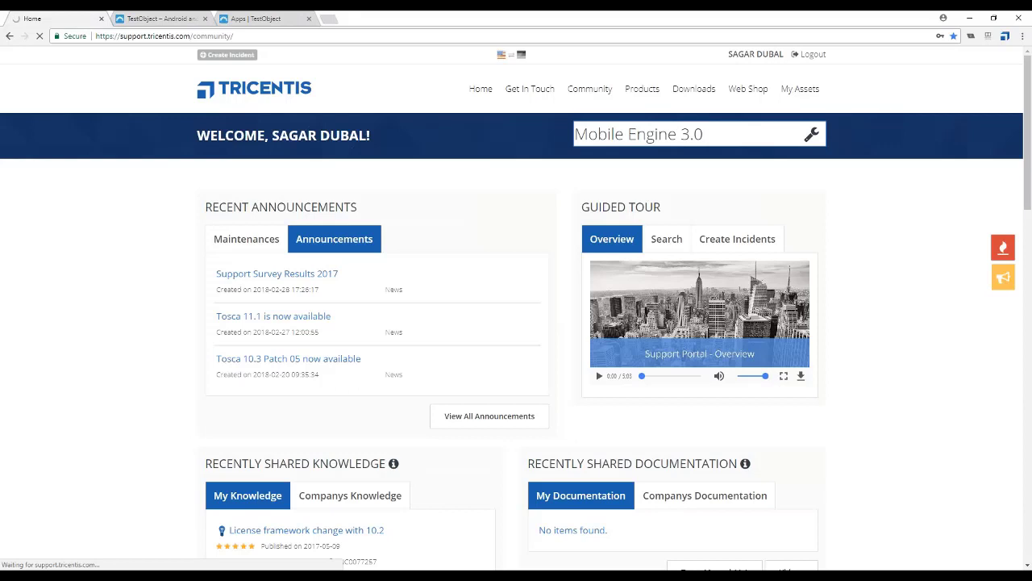
key("Return")
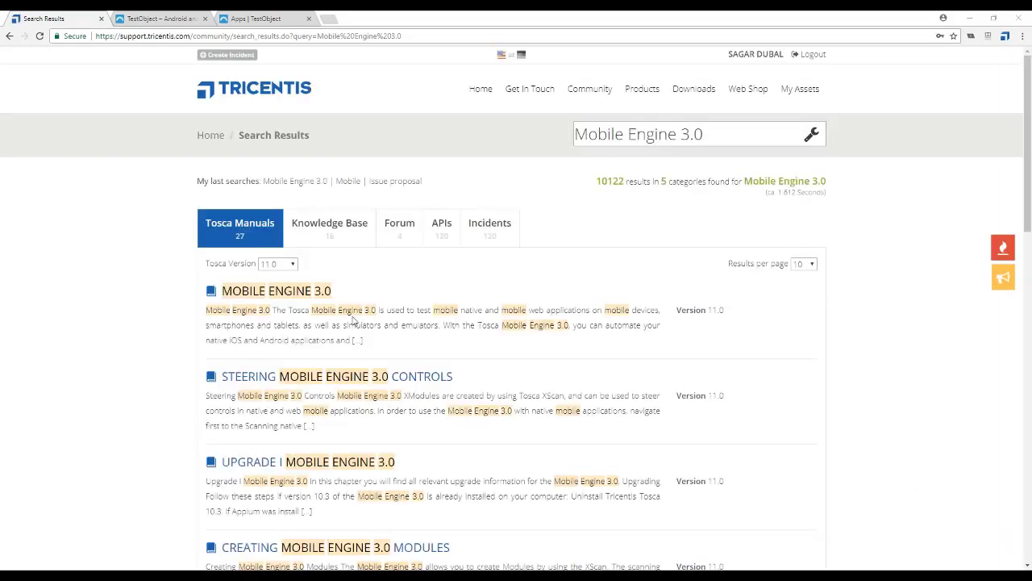
right_click(269, 290)
left_click(299, 295)
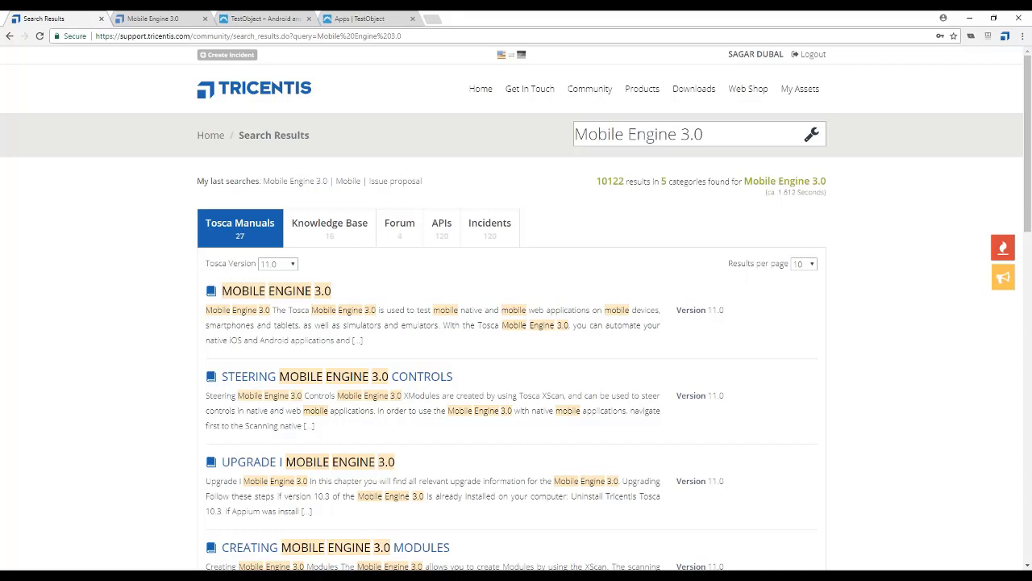
left_click(138, 18)
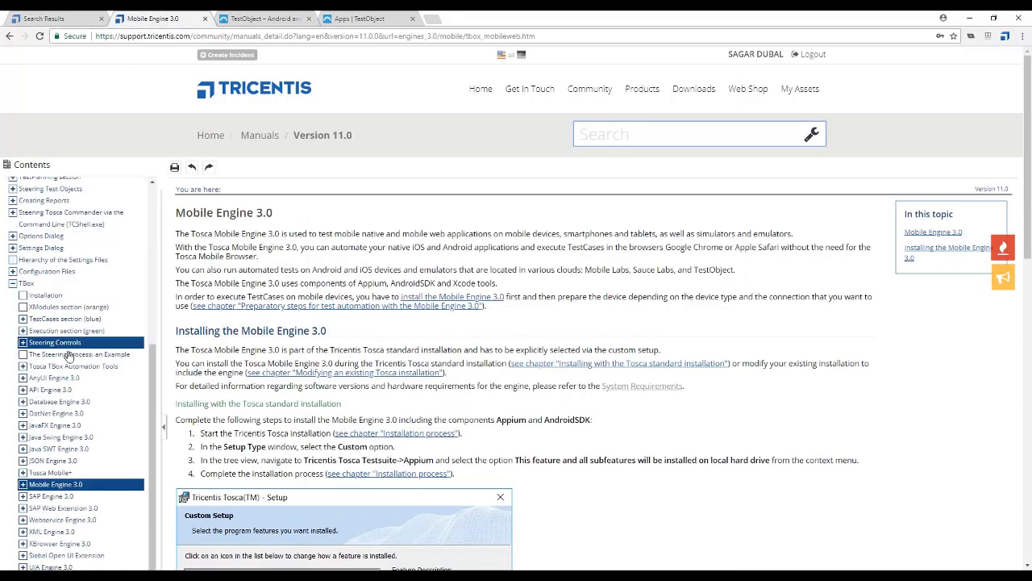
Open the manual topic "Specifying test configuration parameters for test automation" under Mobile Engine 3.0
left_click(23, 484)
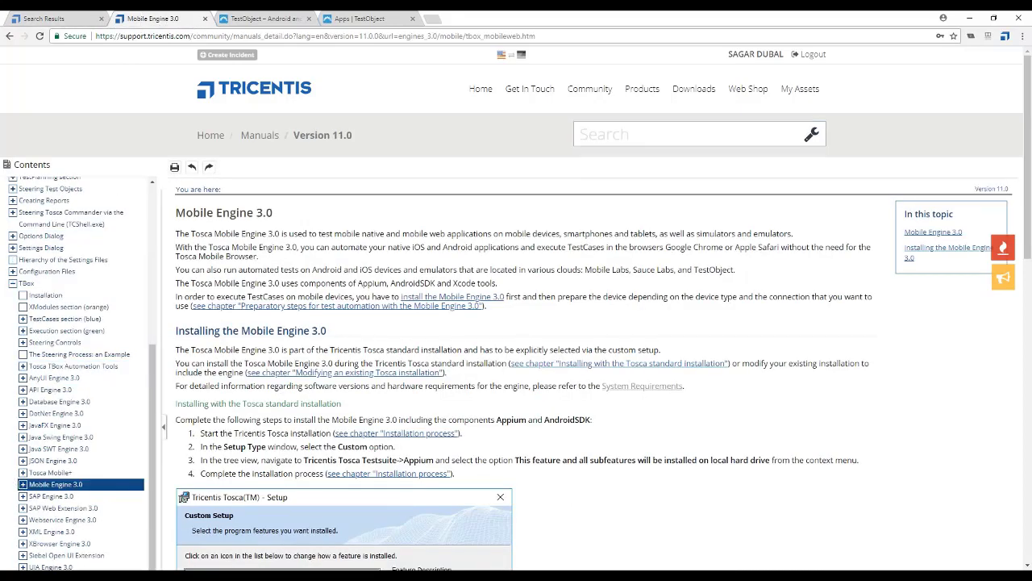
scroll(71, 456, "down", 3)
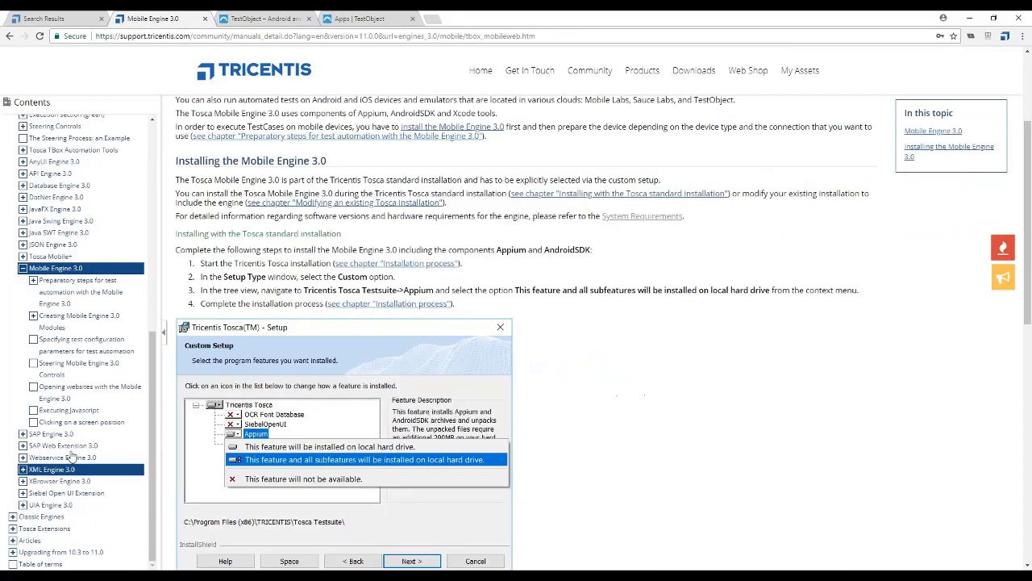
left_click(72, 346)
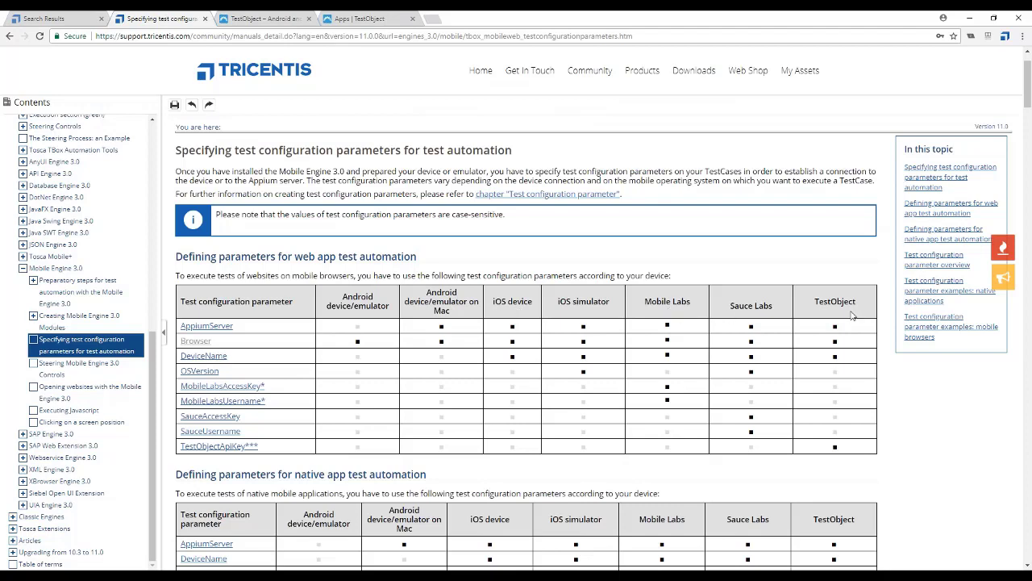
Examine the web and native app parameter tables, the parameter overview and the native application examples in the manual topic
scroll(349, 337, "down", 1)
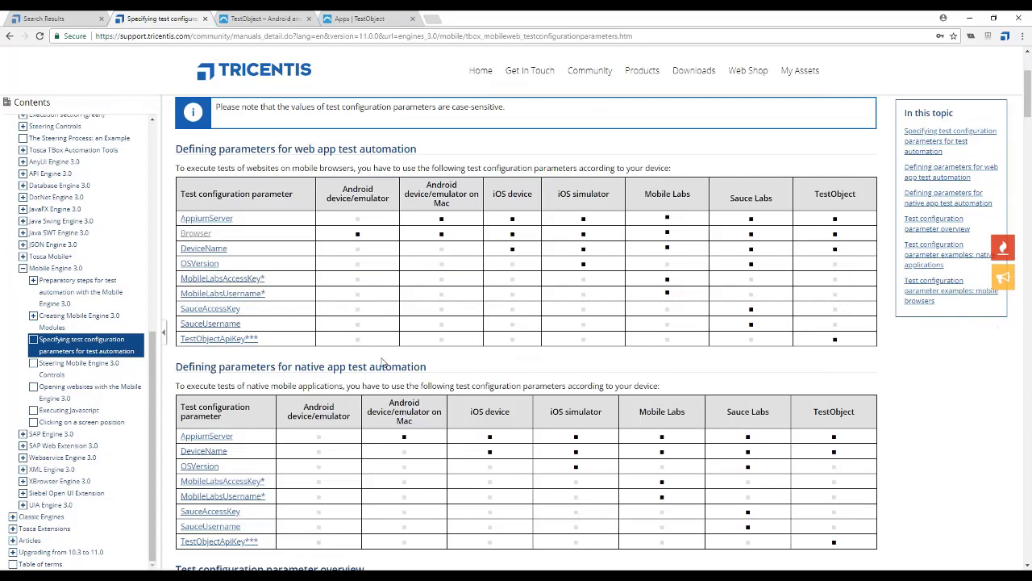
left_click_drag(303, 366, 369, 367)
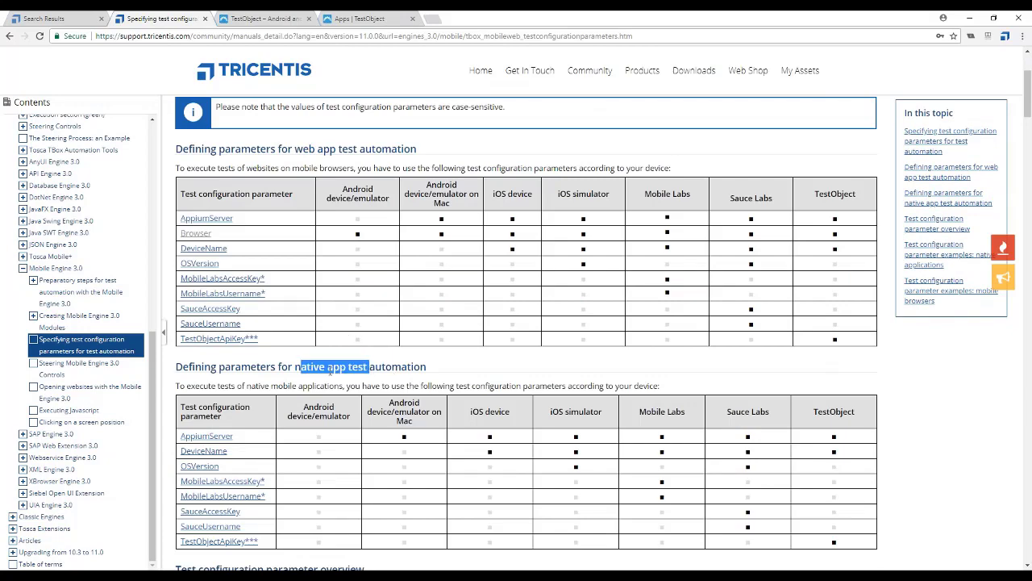
scroll(415, 405, "down", 4)
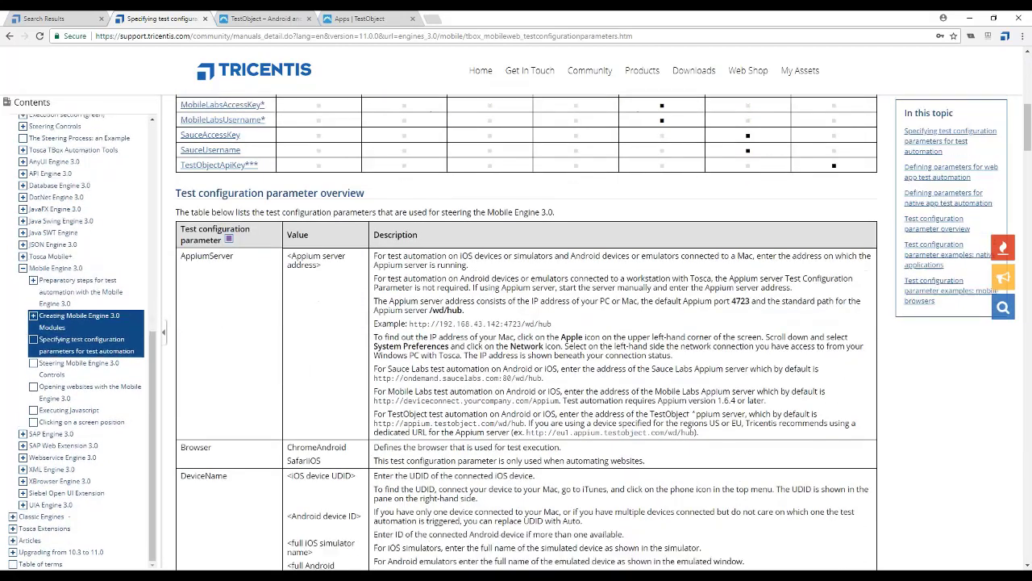
scroll(371, 353, "down", 1)
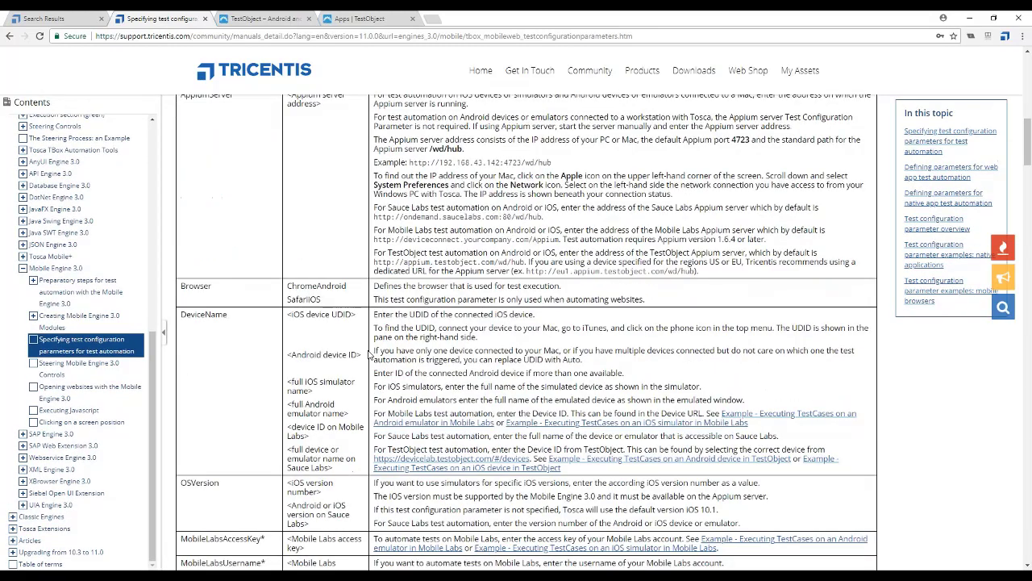
scroll(371, 355, "up", 1)
scroll(371, 353, "down", 8)
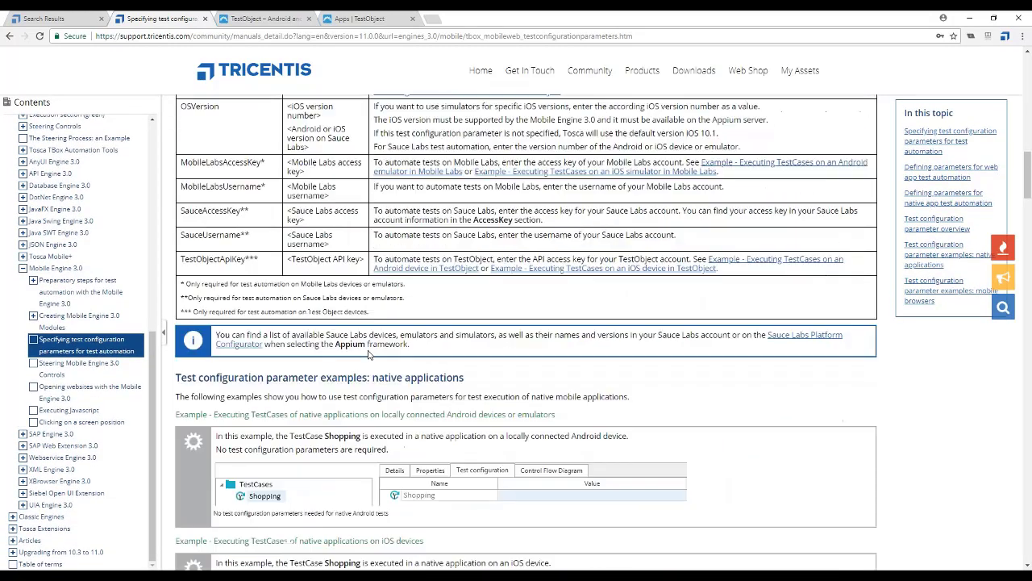
scroll(369, 355, "down", 1)
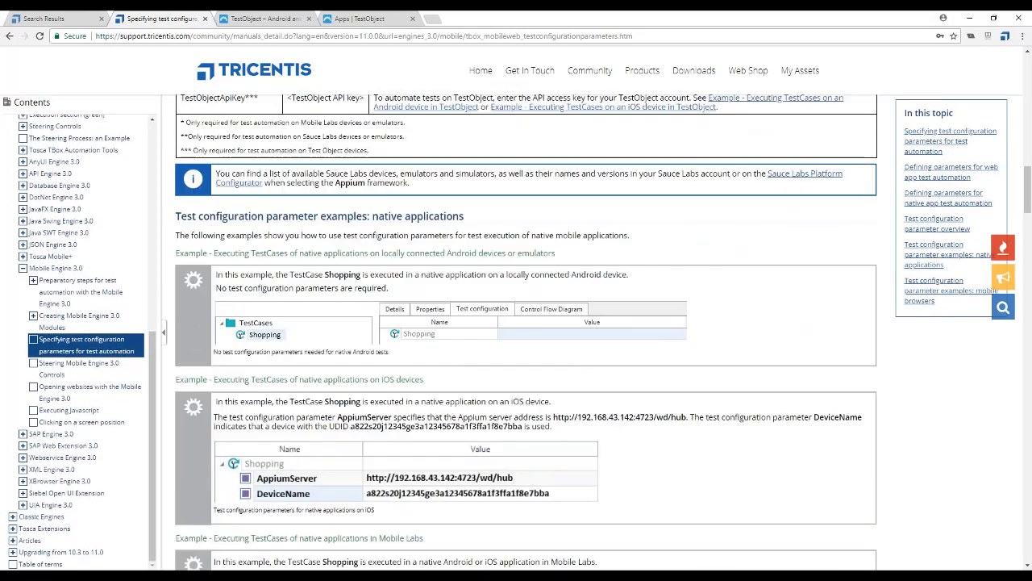
scroll(369, 355, "up", 3)
scroll(355, 376, "up", 8)
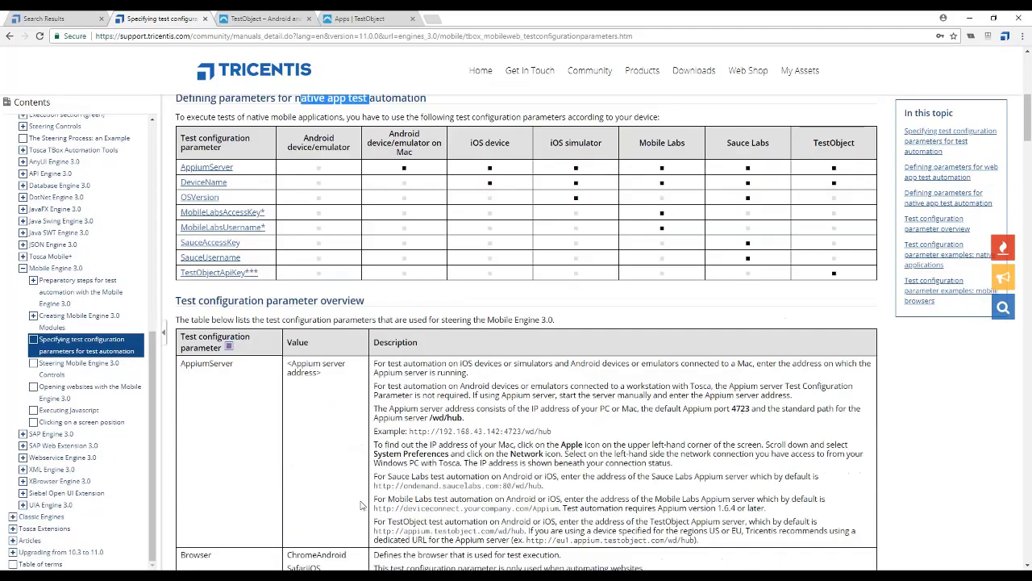
Switch to Tosca Commander to compare the Webshop Order test configuration with the manual, and return to the browser
left_click_drag(300, 97, 369, 97)
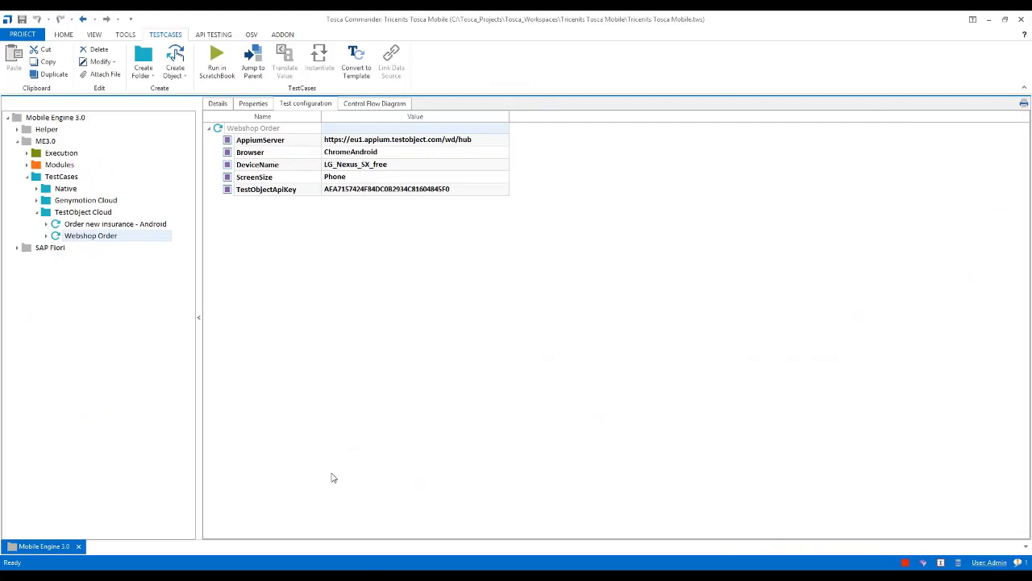
mouse_move(330, 571)
left_click(331, 529)
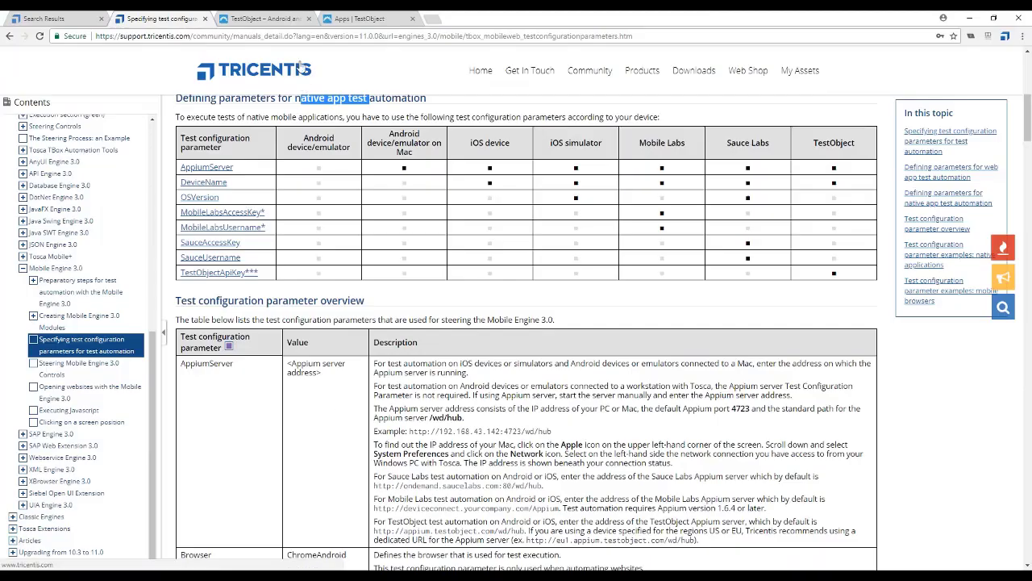
Start adding a new mobile website app in TestObject
left_click(355, 19)
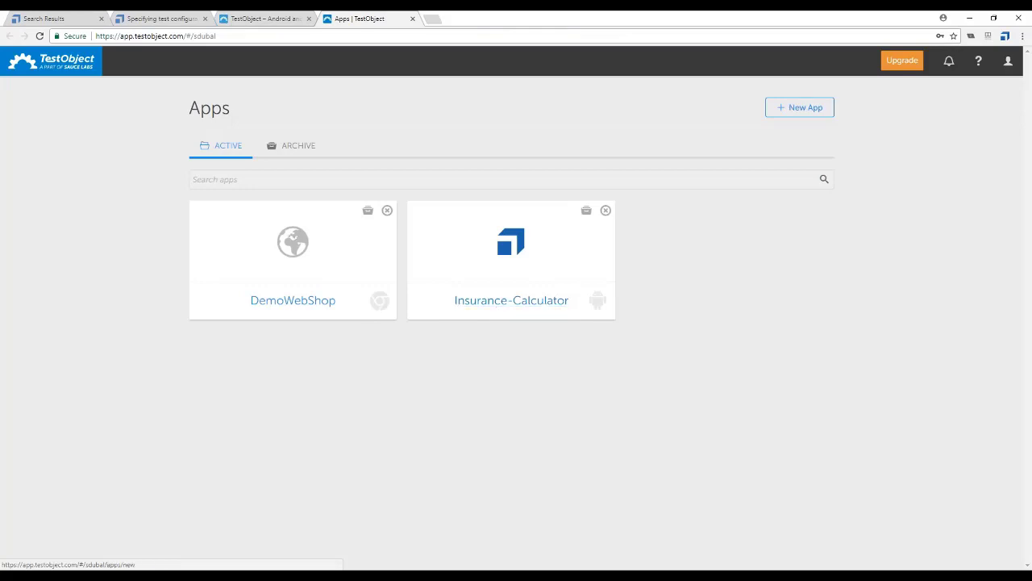
left_click(796, 110)
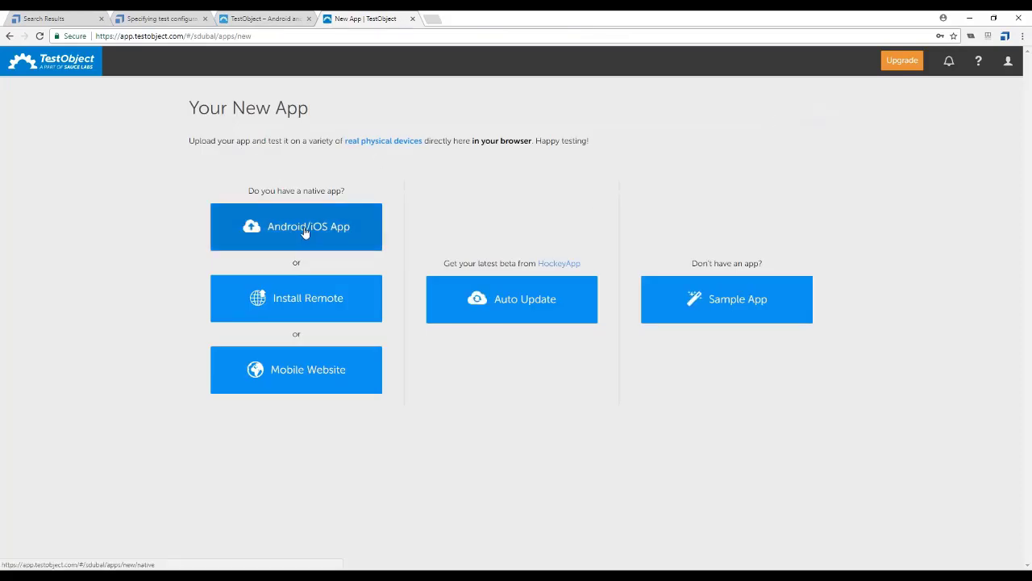
left_click(298, 373)
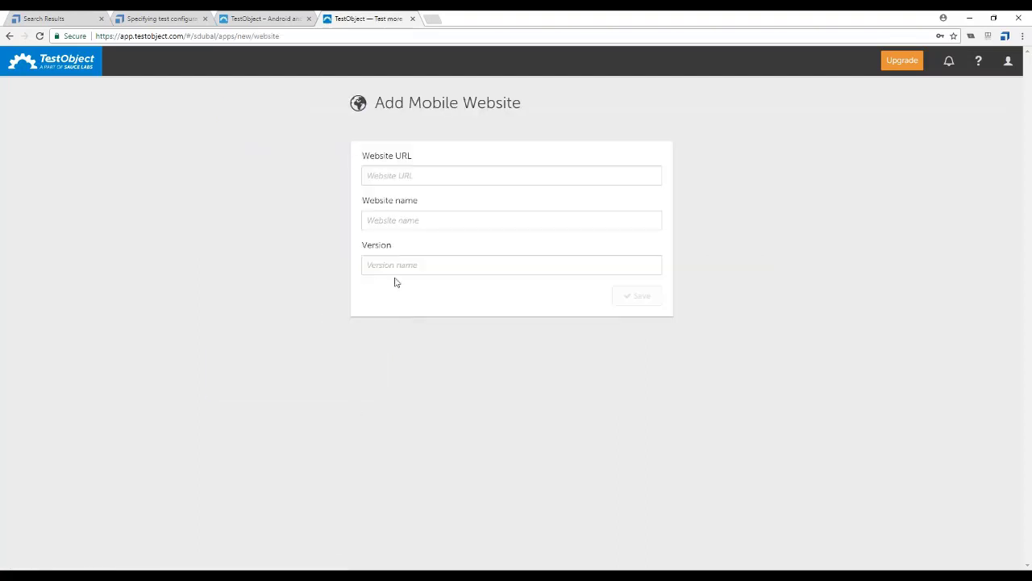
left_click(398, 180)
Switch to Tosca Commander and copy the Url value of the OpenUrl step in the Webshop Order test case's Start folder
left_click(383, 532)
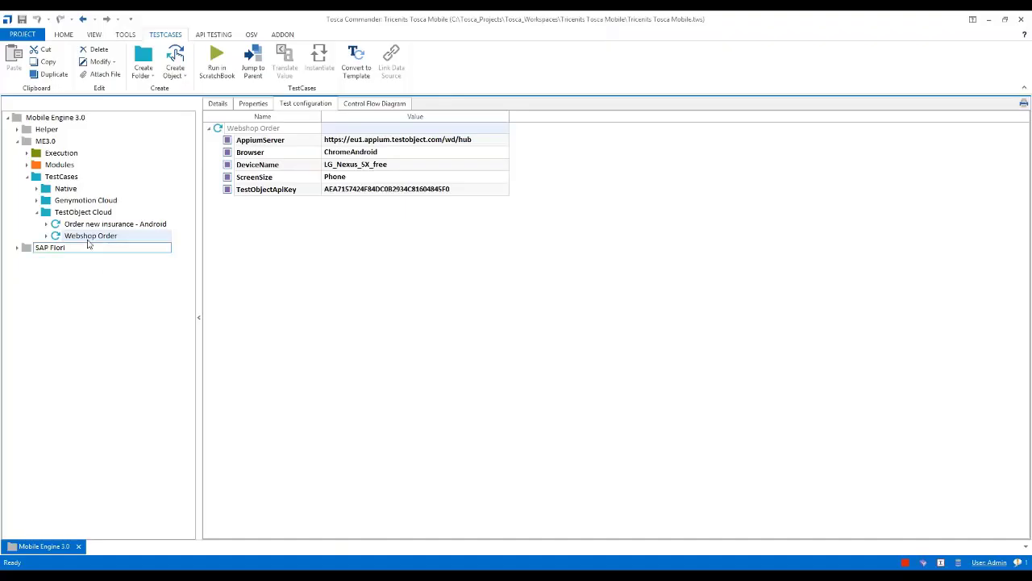
left_click(220, 105)
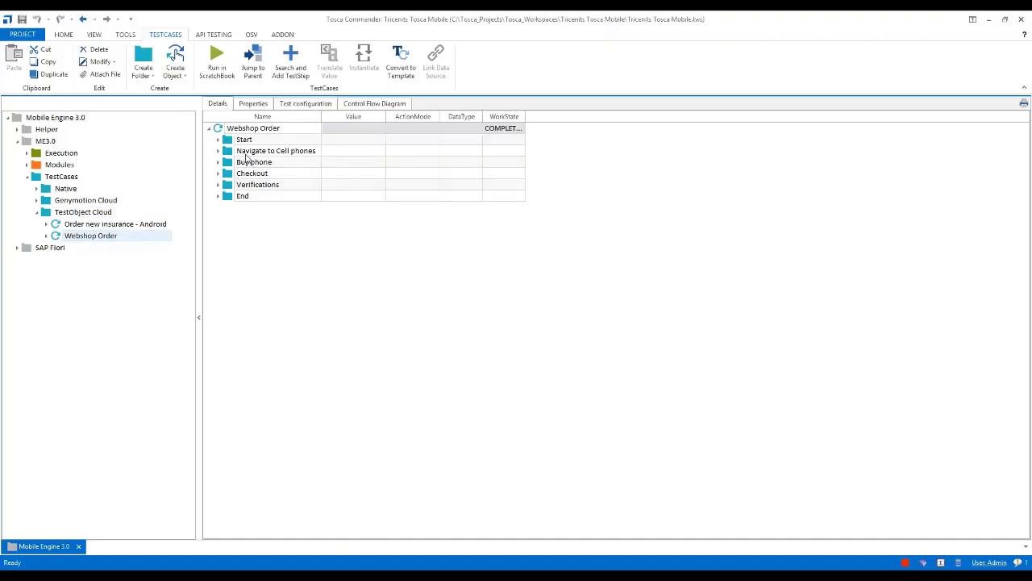
left_click(218, 140)
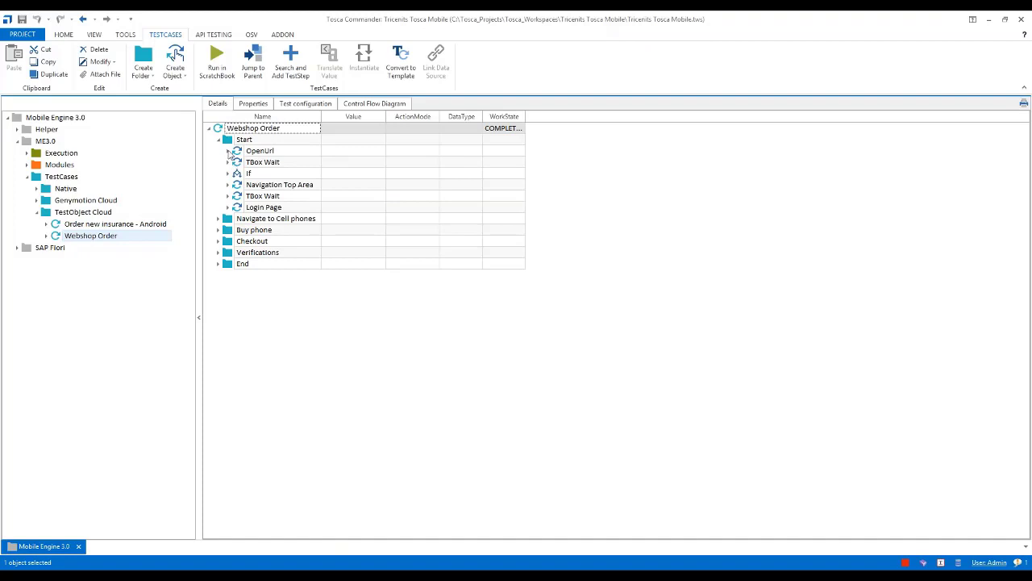
left_click(228, 151)
left_click(339, 165)
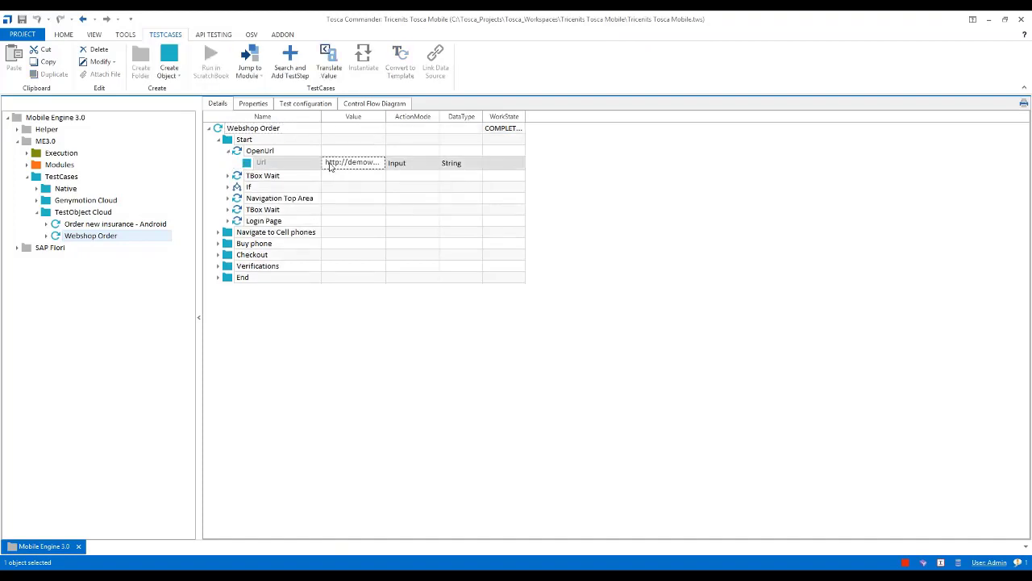
left_click(336, 166)
key("ctrl+a")
key("ctrl+c")
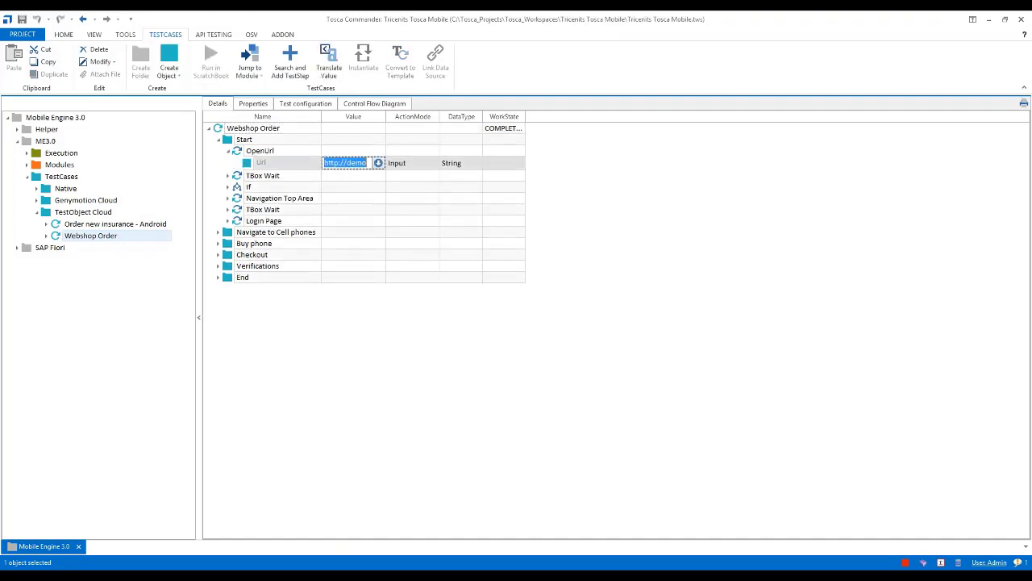
key("alt+Tab")
left_click(511, 176)
key("ctrl+v")
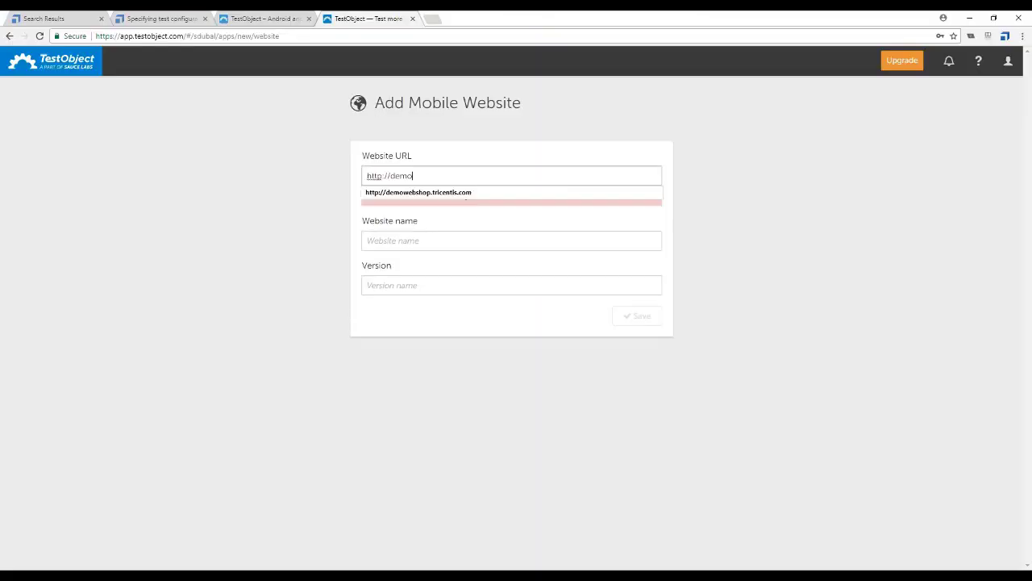
left_click(445, 194)
left_click(400, 220)
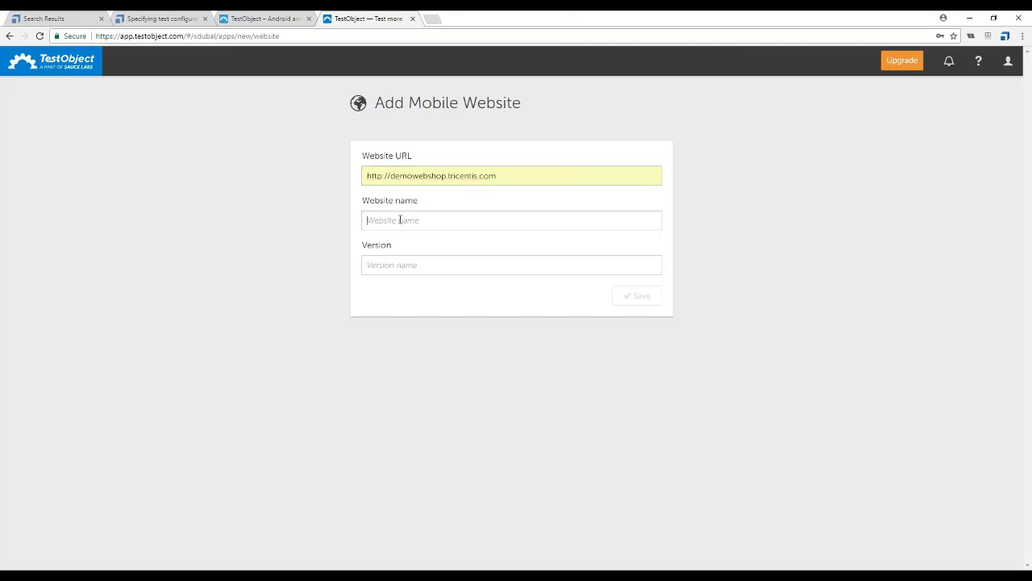
type("Demo")
type("WebtsN")
left_click(436, 268)
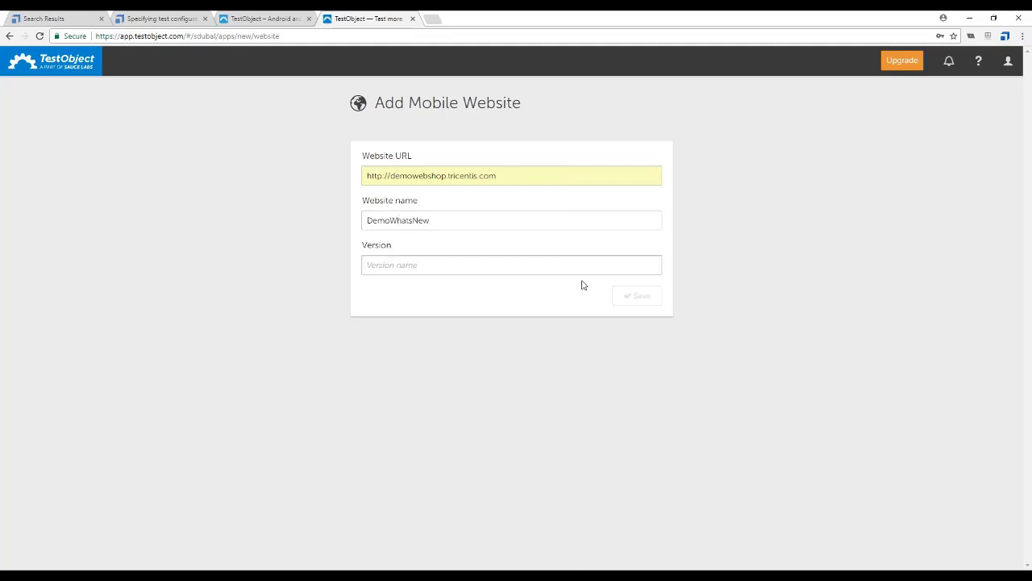
type("1")
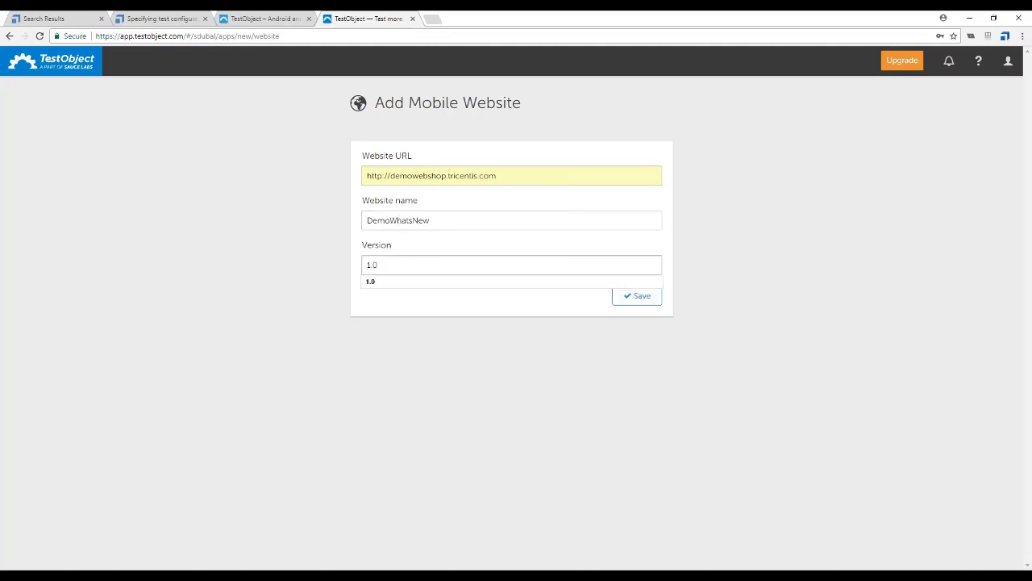
left_click(578, 308)
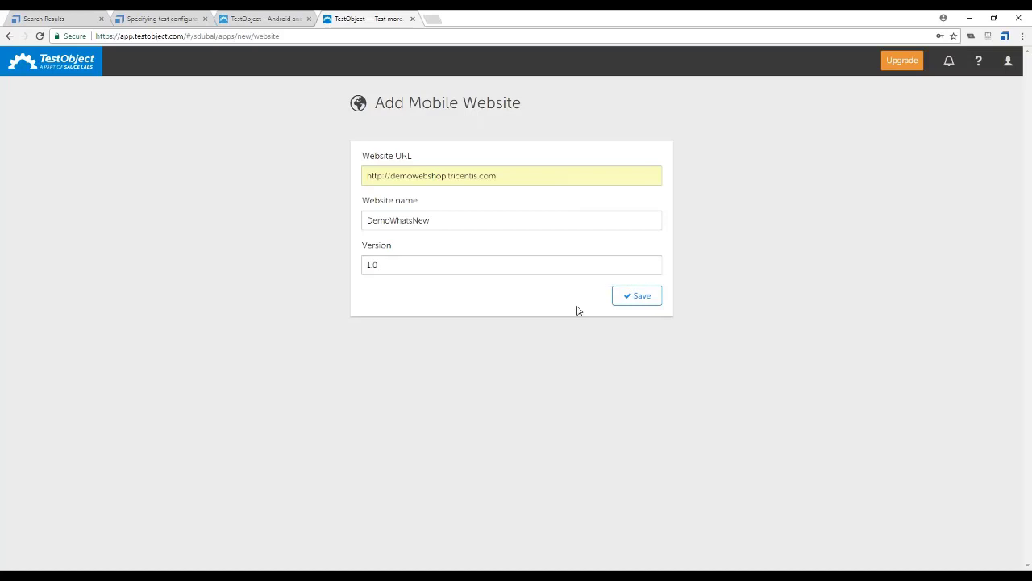
left_click(636, 296)
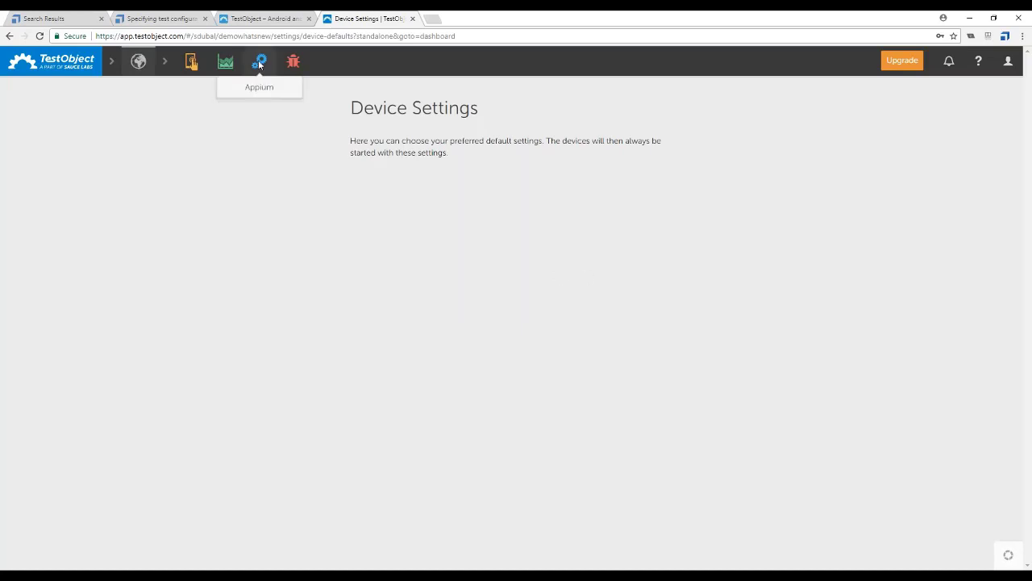
Open the DemoWhatsNew Appium setup instructions and compare the API key and Europe server URL with the Webshop Order test configuration in Tosca Commander
left_click(261, 90)
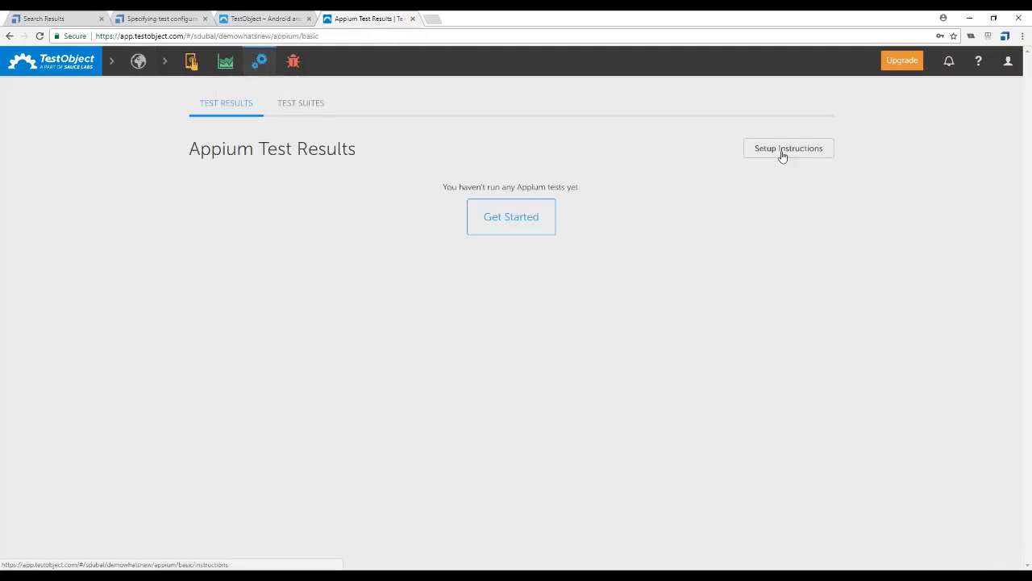
left_click(782, 156)
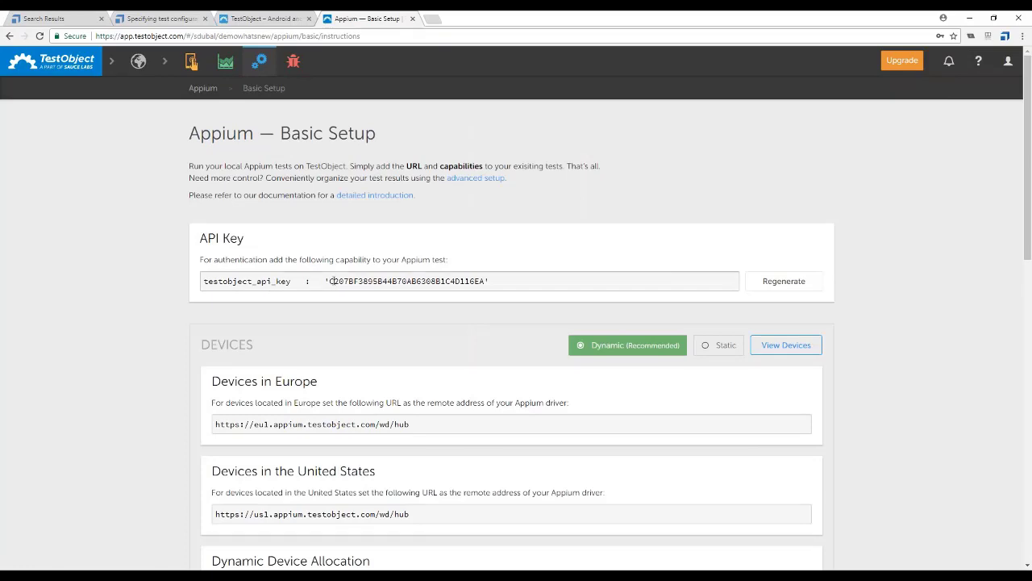
key("alt+Tab")
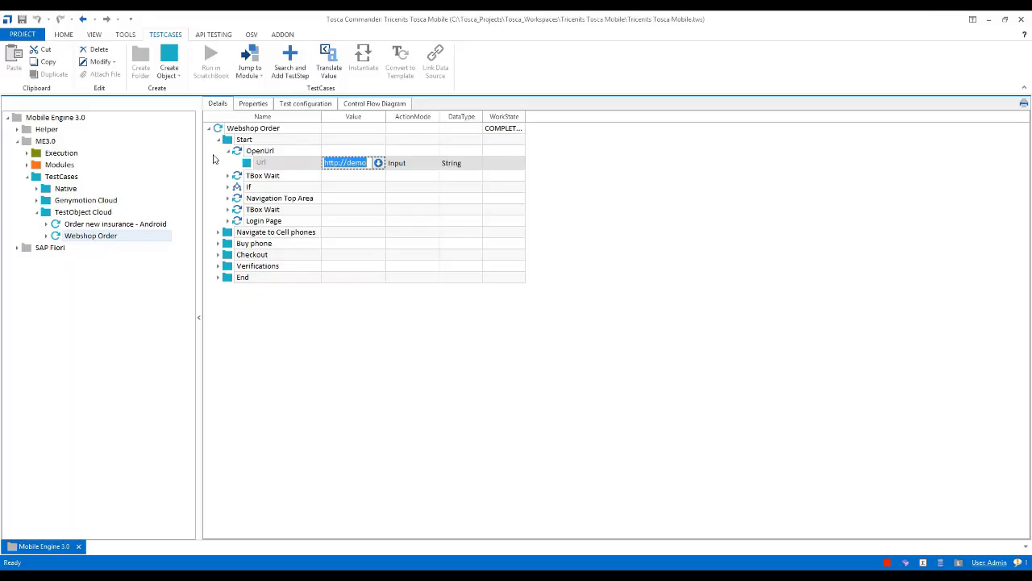
left_click(320, 108)
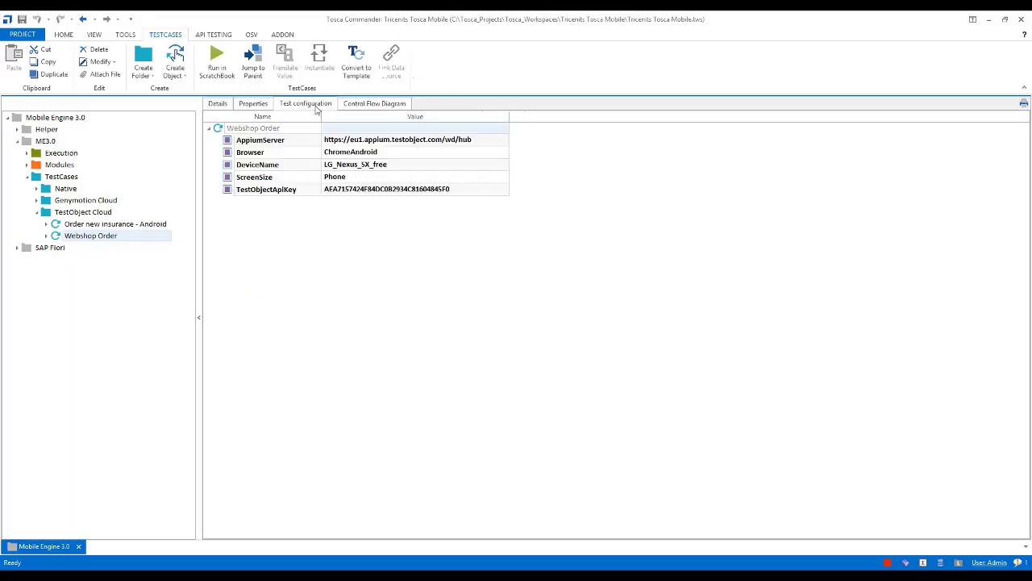
left_click(295, 191)
key("alt+Tab")
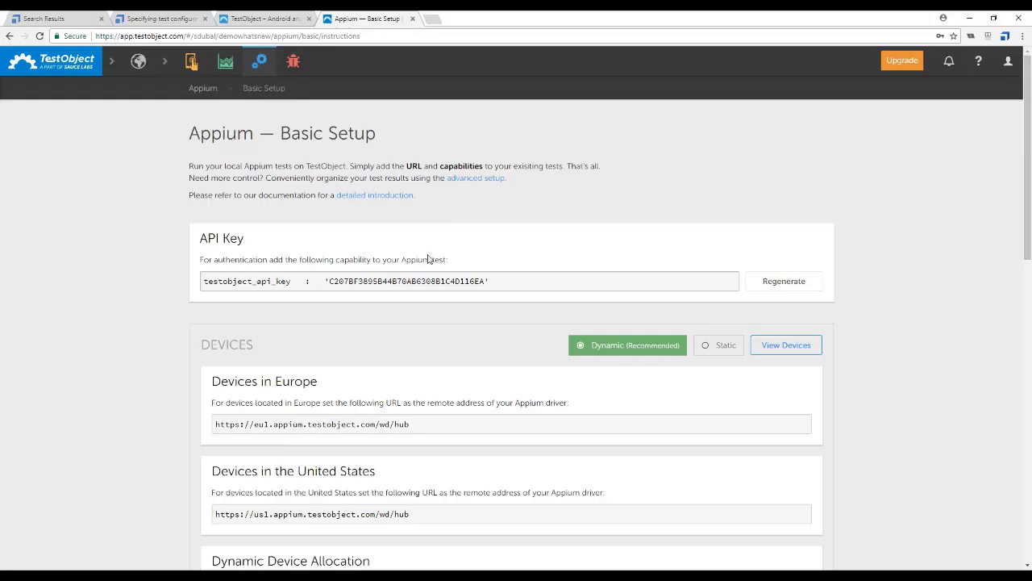
scroll(450, 321, "down", 1)
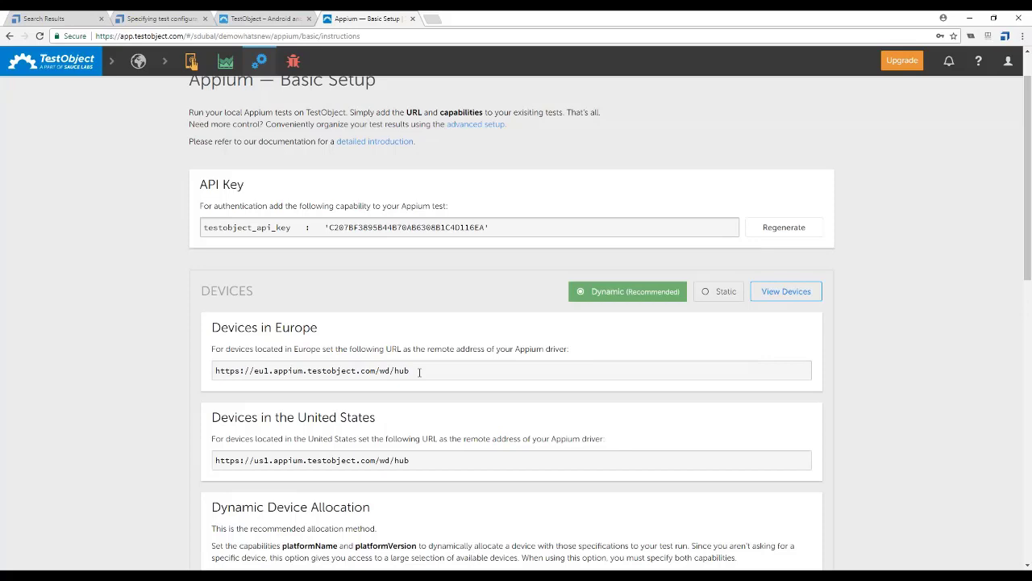
key("alt+Tab")
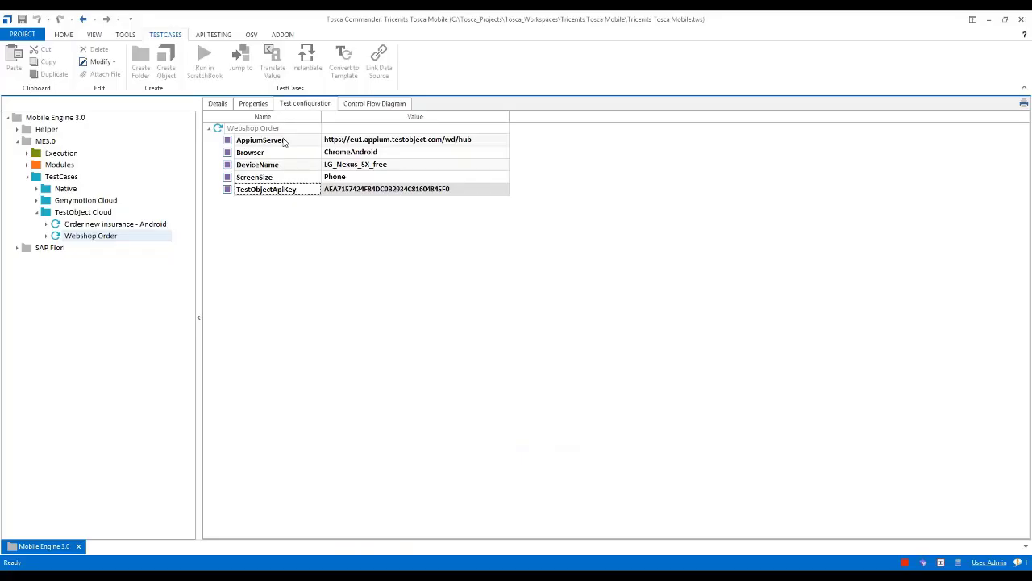
left_click(284, 142)
key("alt+Tab")
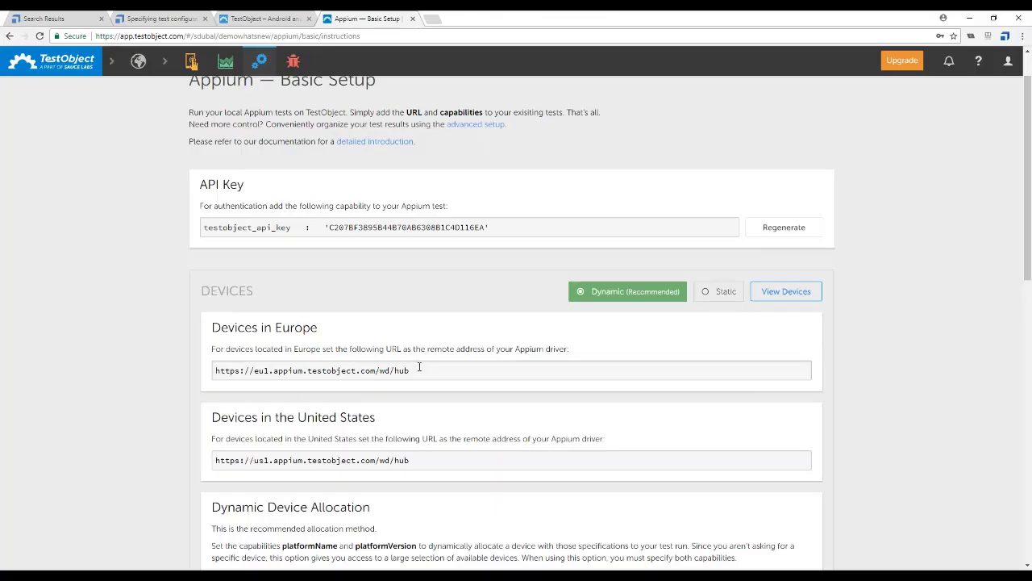
Examine the dynamic device allocation and optional capabilities in the Appium setup, comparing the device name with the Webshop Order test configuration
scroll(419, 367, "down", 6)
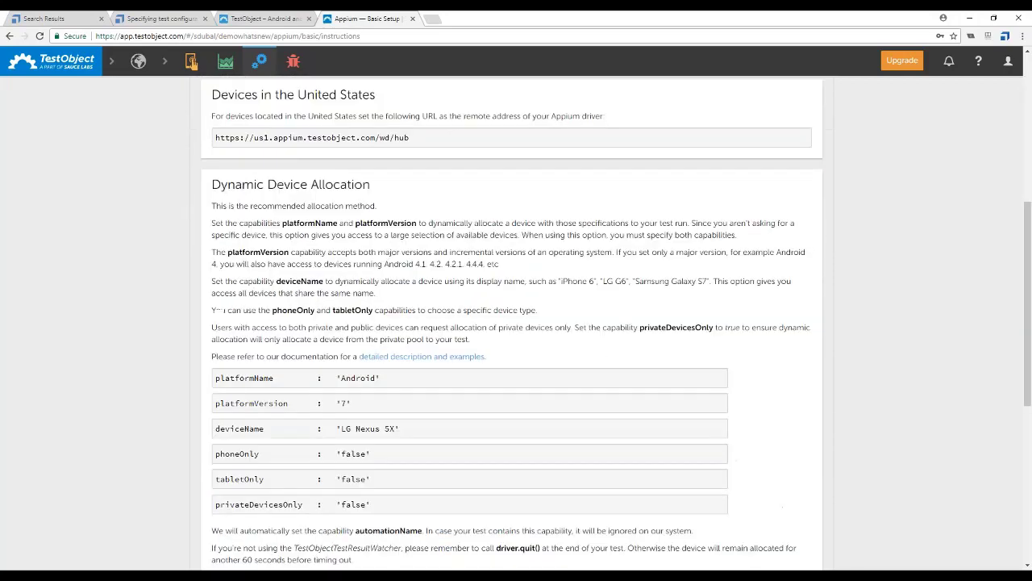
scroll(512, 323, "down", 7)
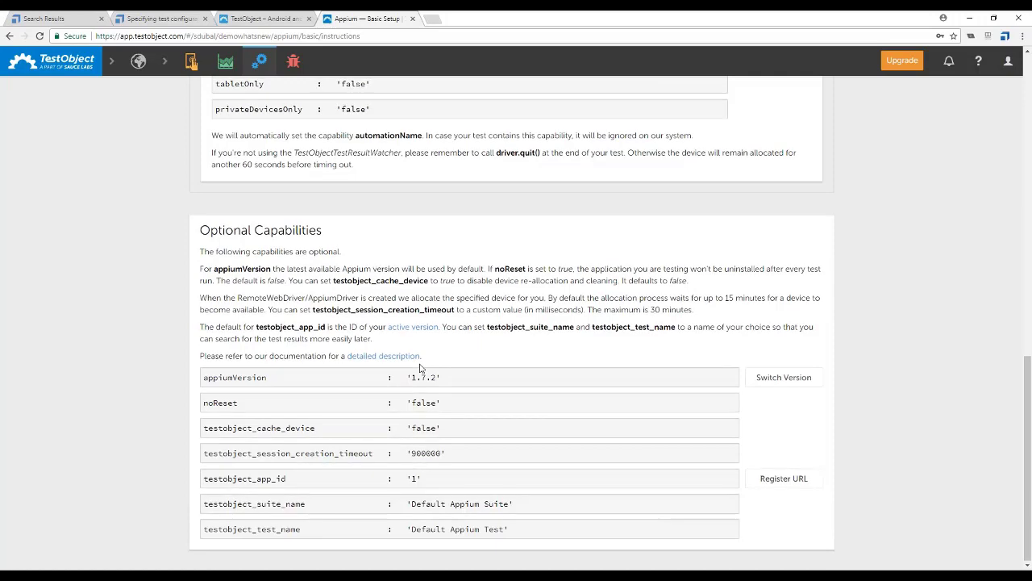
scroll(423, 369, "up", 7)
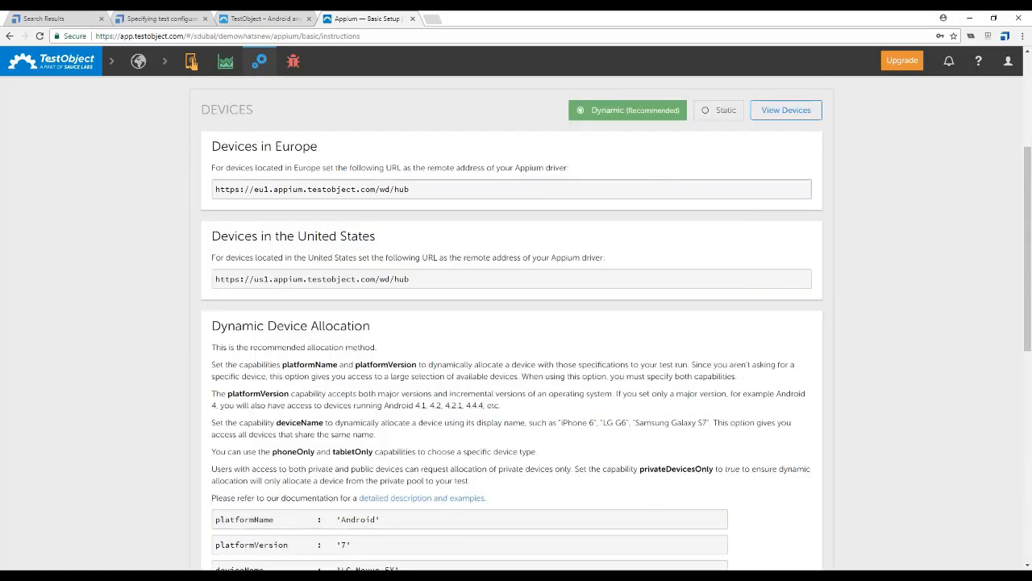
scroll(512, 322, "up", 3)
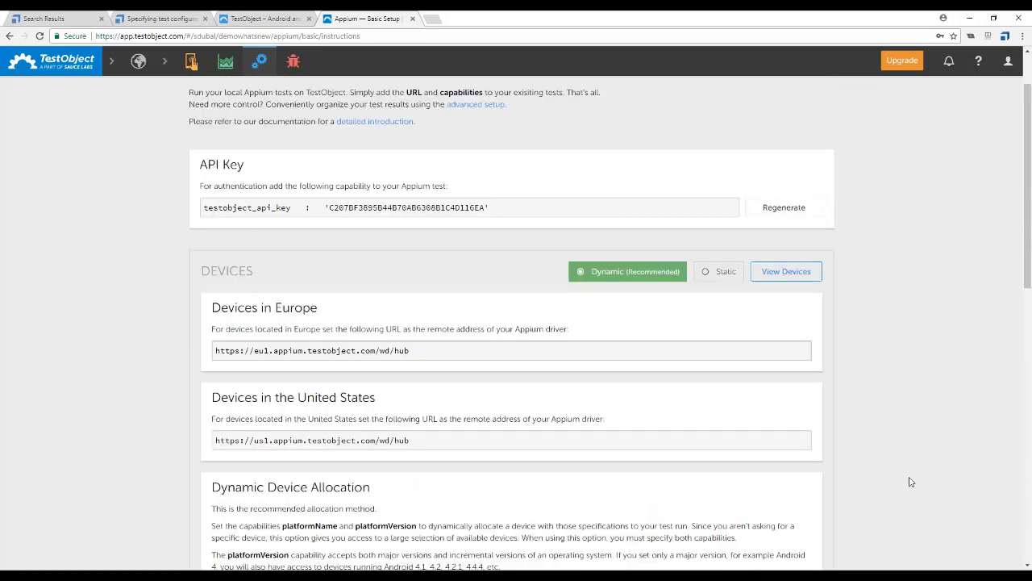
scroll(682, 488, "down", 1)
scroll(682, 487, "down", 3)
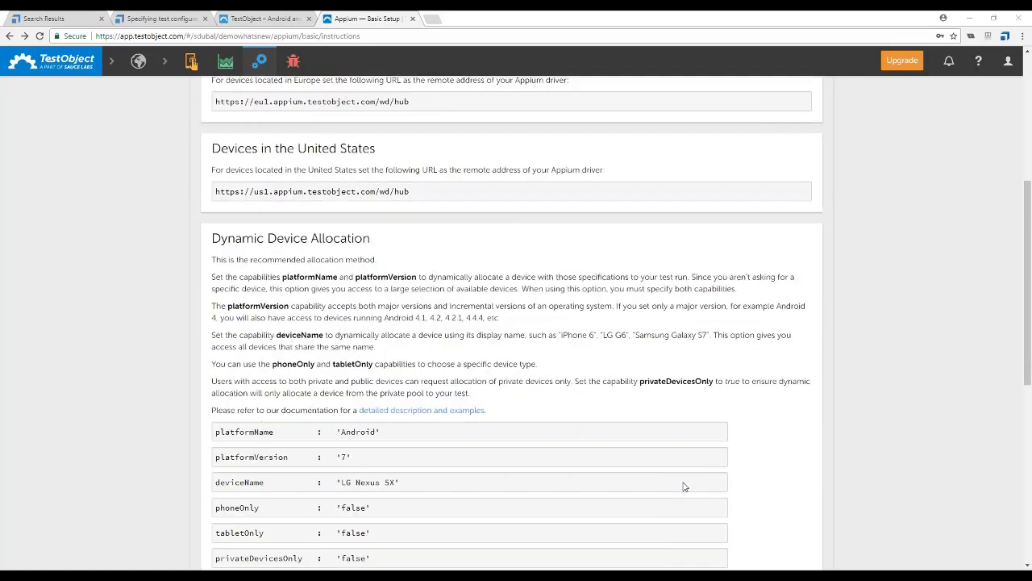
left_click_drag(404, 432, 339, 433)
key("alt+Tab")
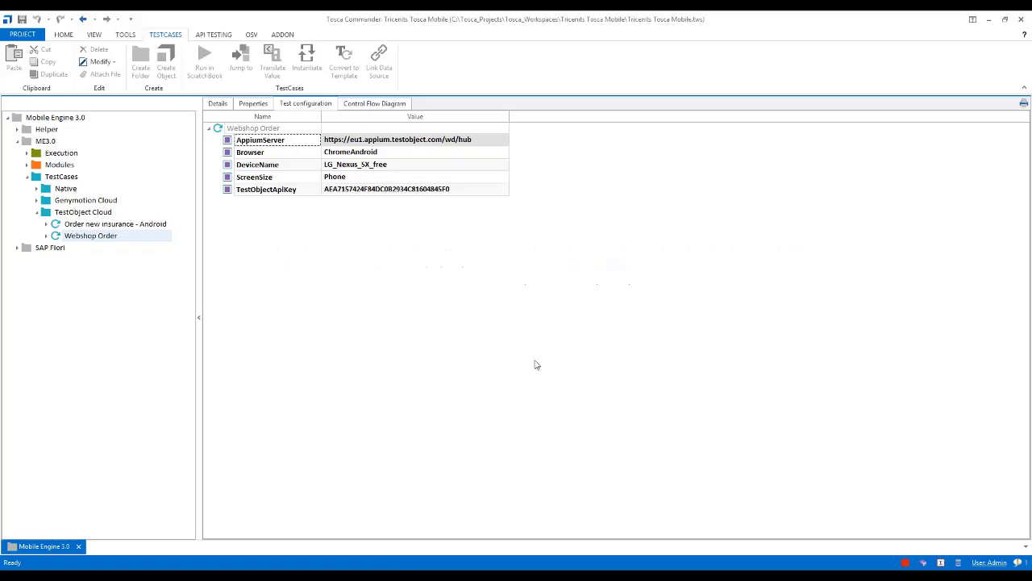
key("alt+Tab")
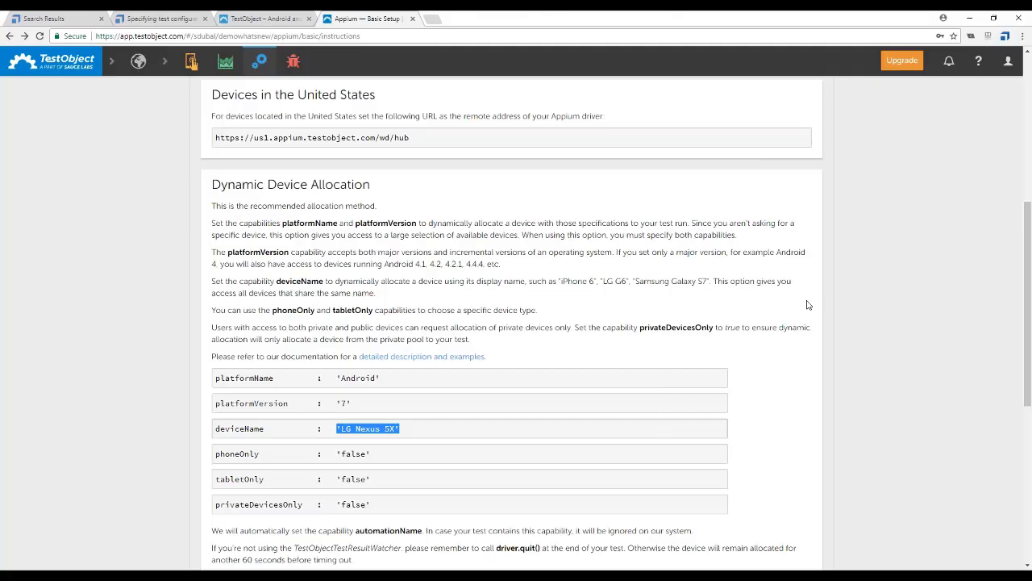
left_click(843, 300)
scroll(843, 300, "up", 5)
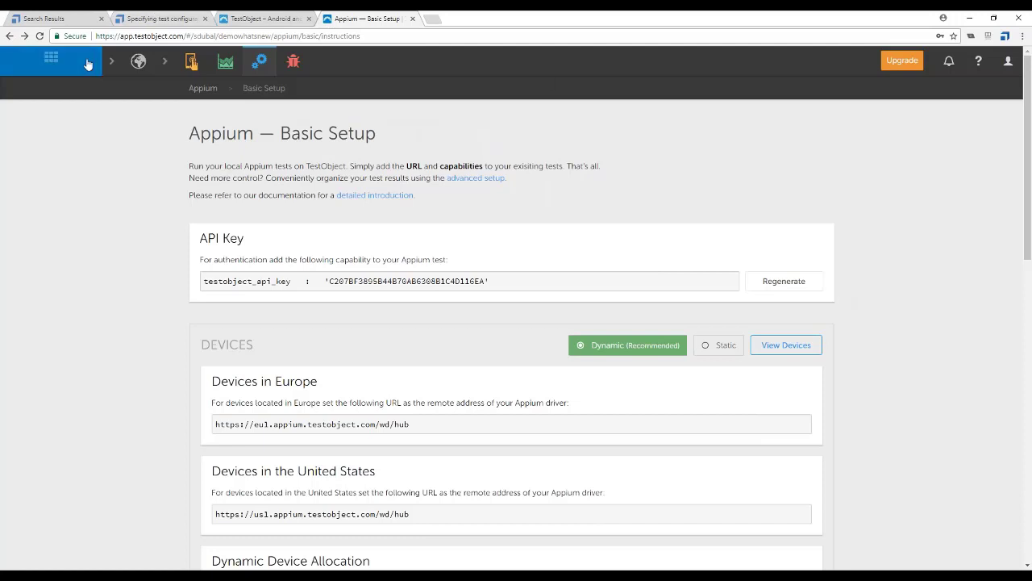
Return to the TestObject apps overview and switch to Tosca Commander to show the Webshop Order test case details
left_click(53, 61)
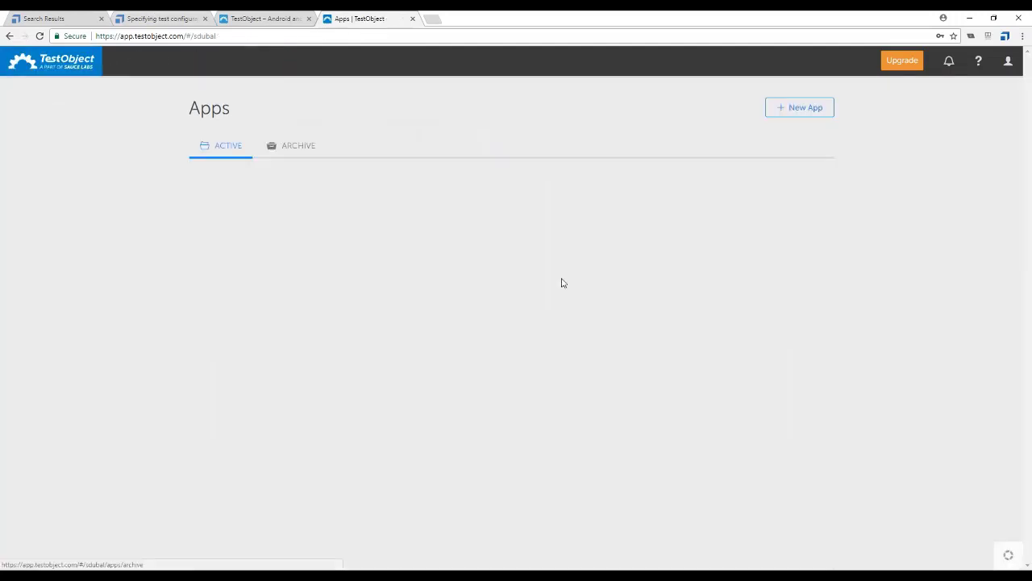
key("alt+Tab")
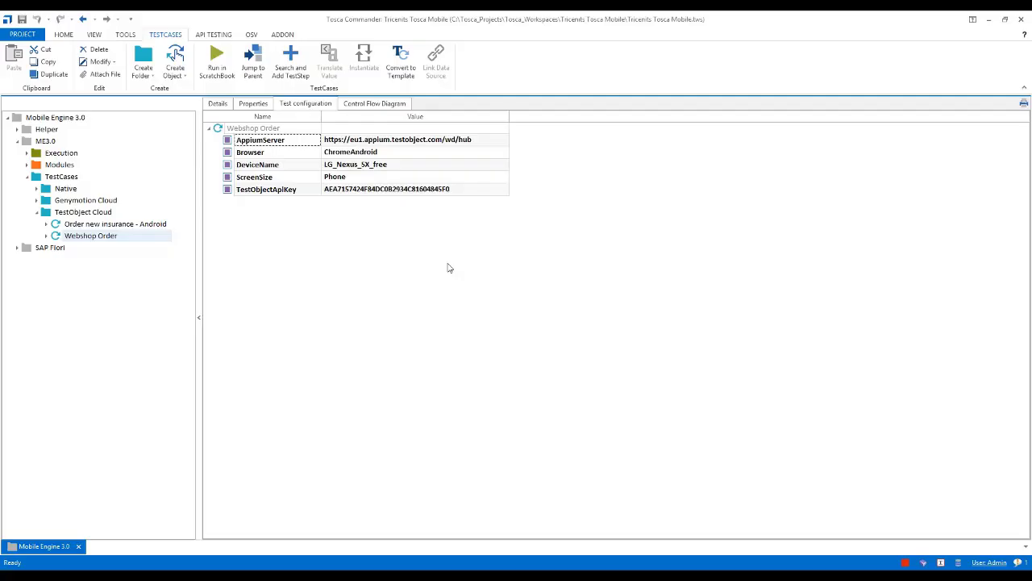
left_click(219, 106)
Switch back to the browser and open the Appium test results of the Insurance-Calculator app
key("alt+Tab")
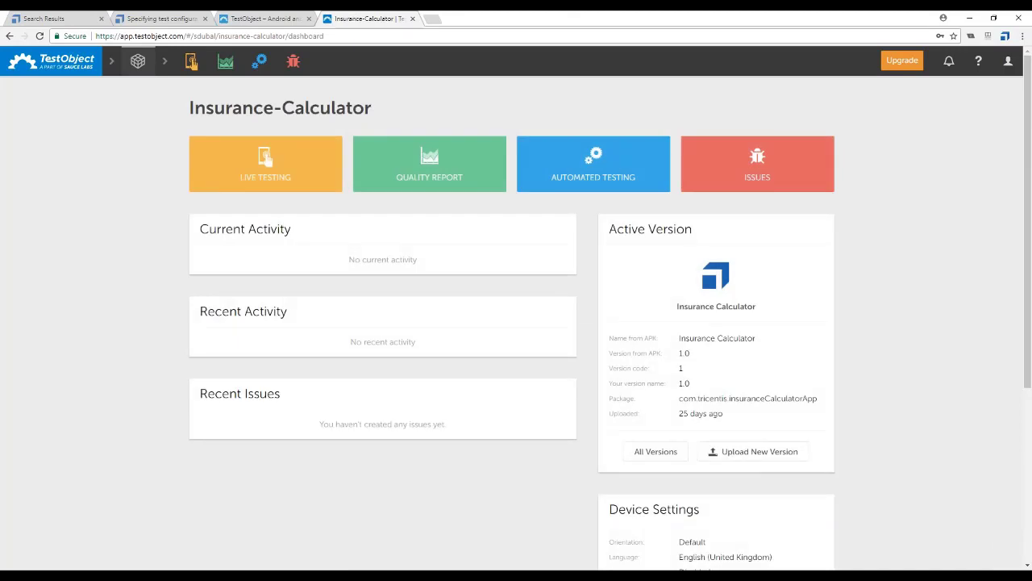
mouse_move(569, 181)
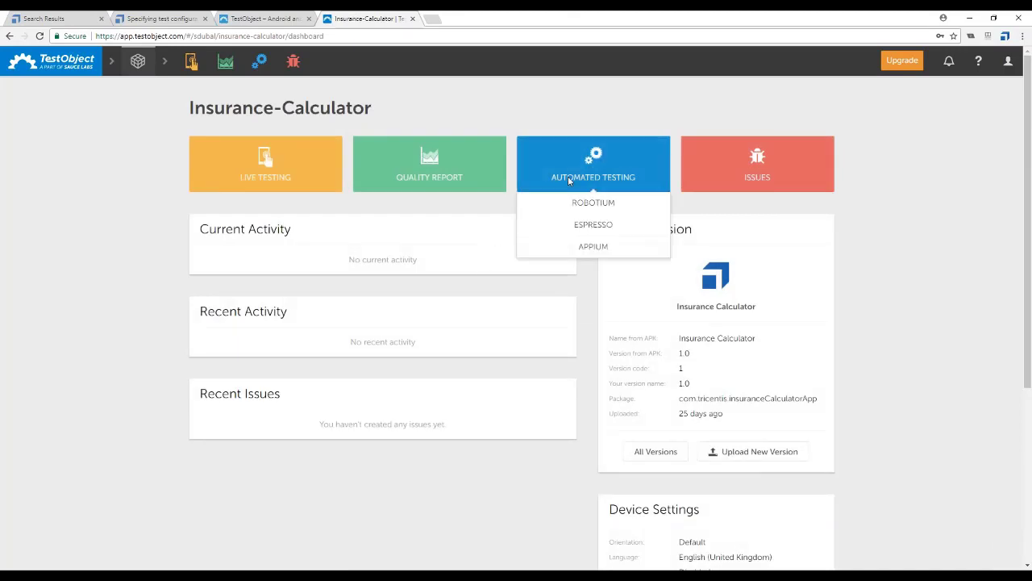
left_click(601, 248)
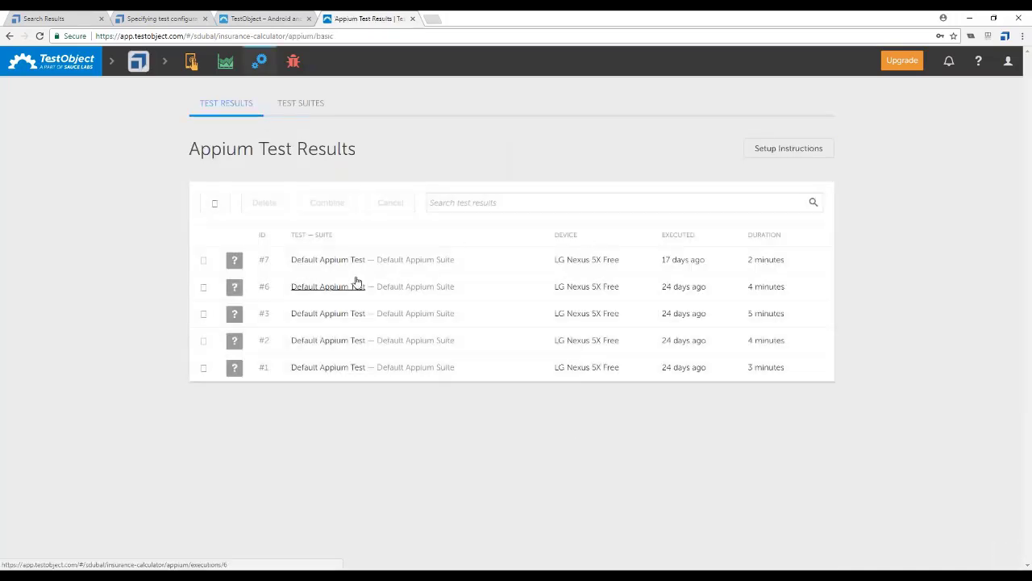
Open Appium execution #2 of the Default Appium Test and play its video recording, skipping ahead to the vehicle data entry
left_click(330, 342)
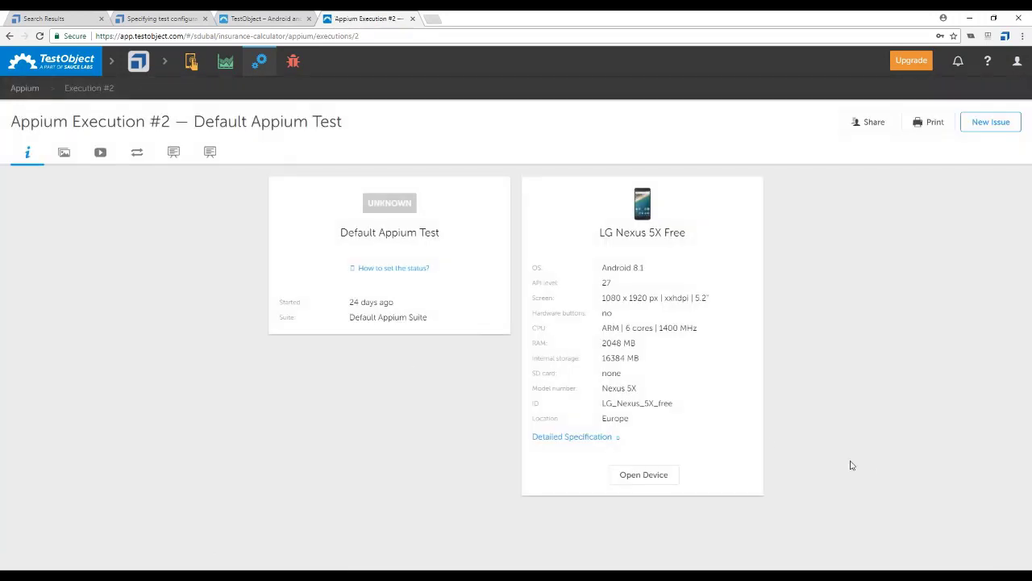
left_click(100, 153)
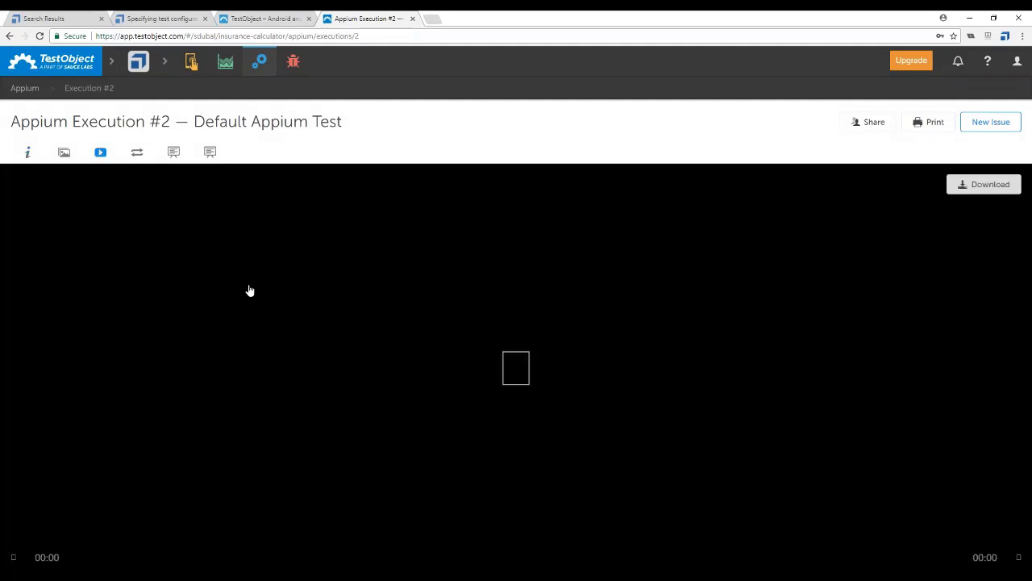
left_click(517, 376)
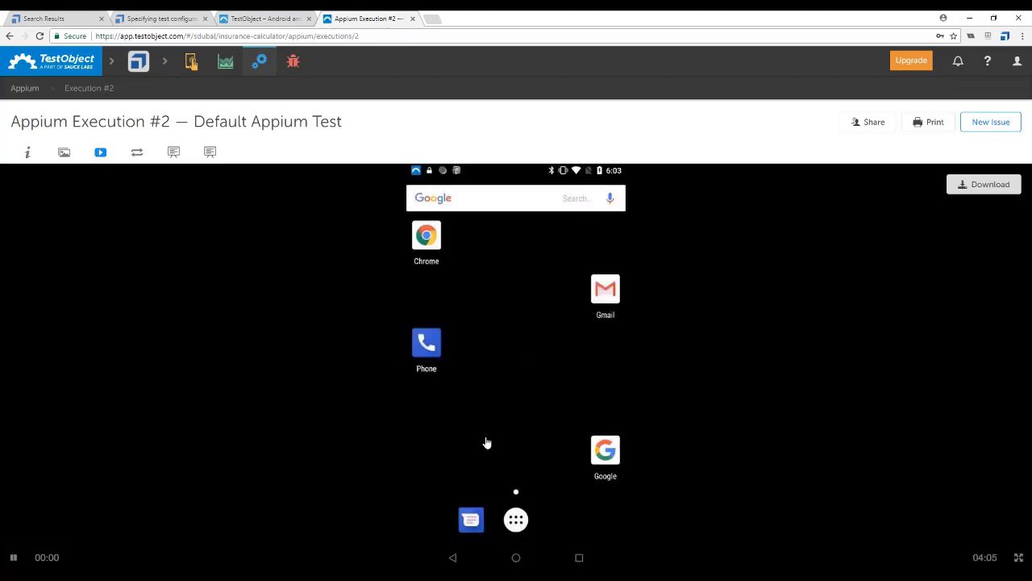
left_click(111, 562)
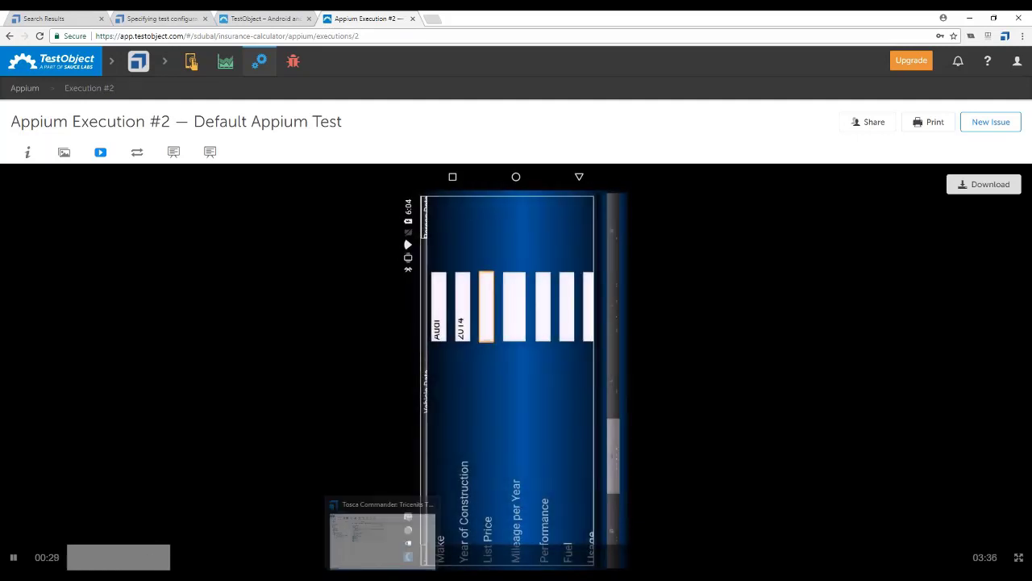
Switch to Tosca Commander and examine the ME3.0 folder's properties, including the available values for Include in Analytics
left_click(392, 559)
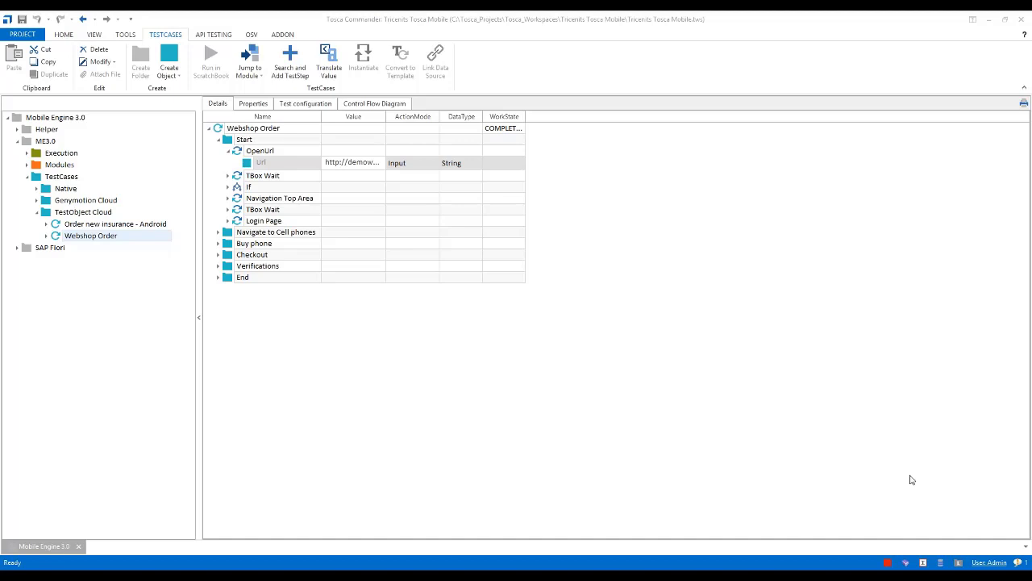
left_click(45, 142)
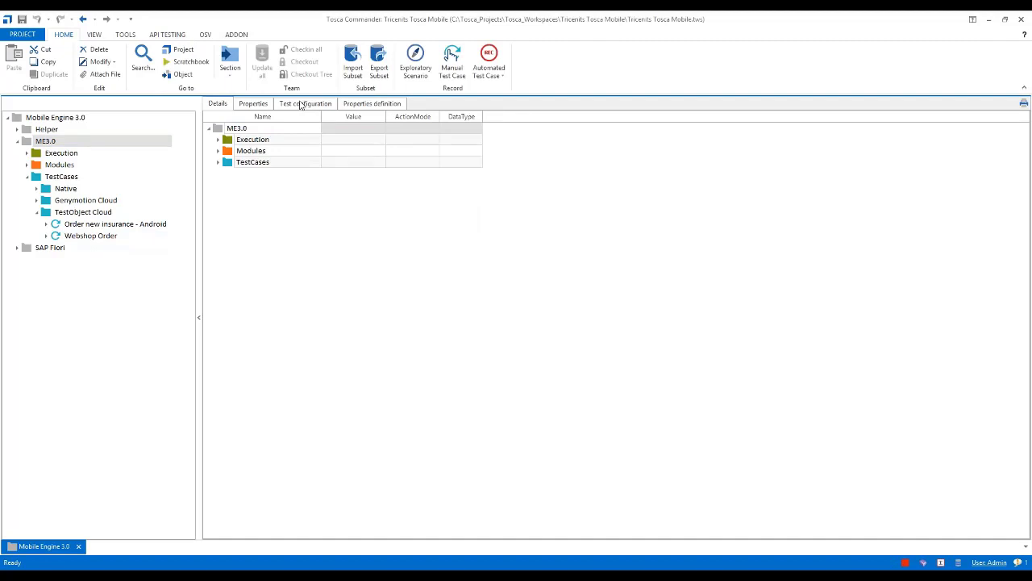
left_click(301, 105)
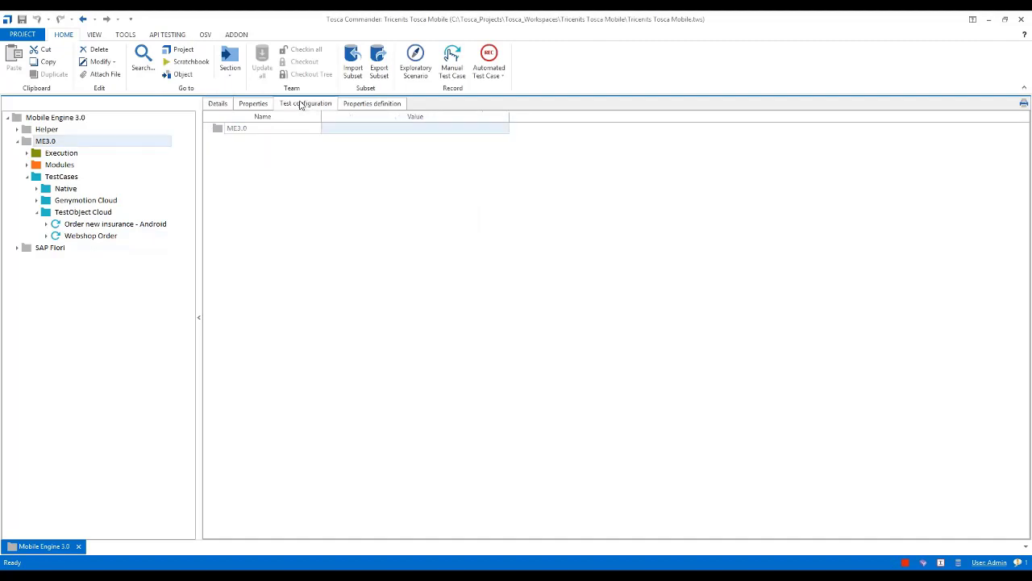
left_click(251, 108)
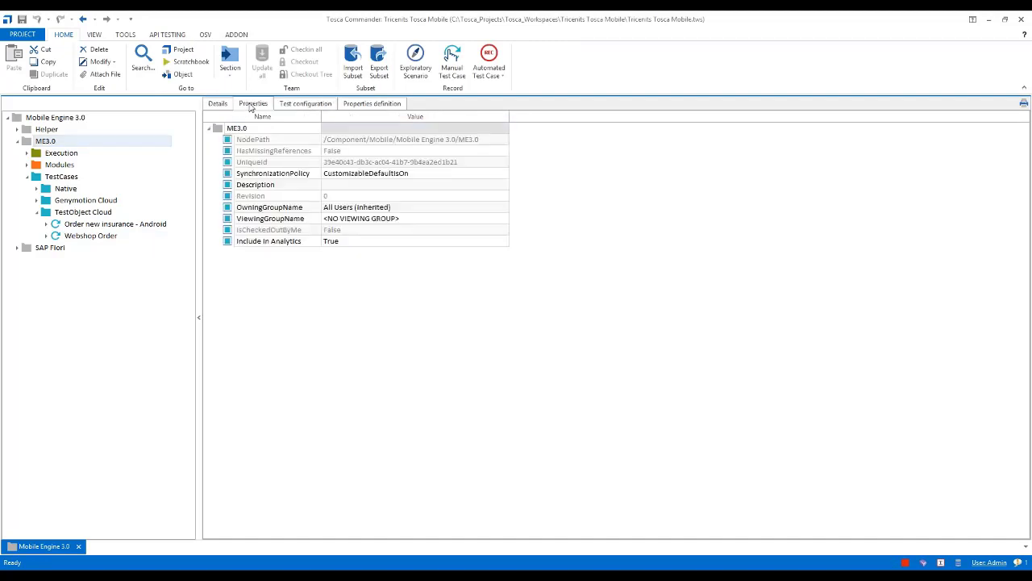
left_click(270, 241)
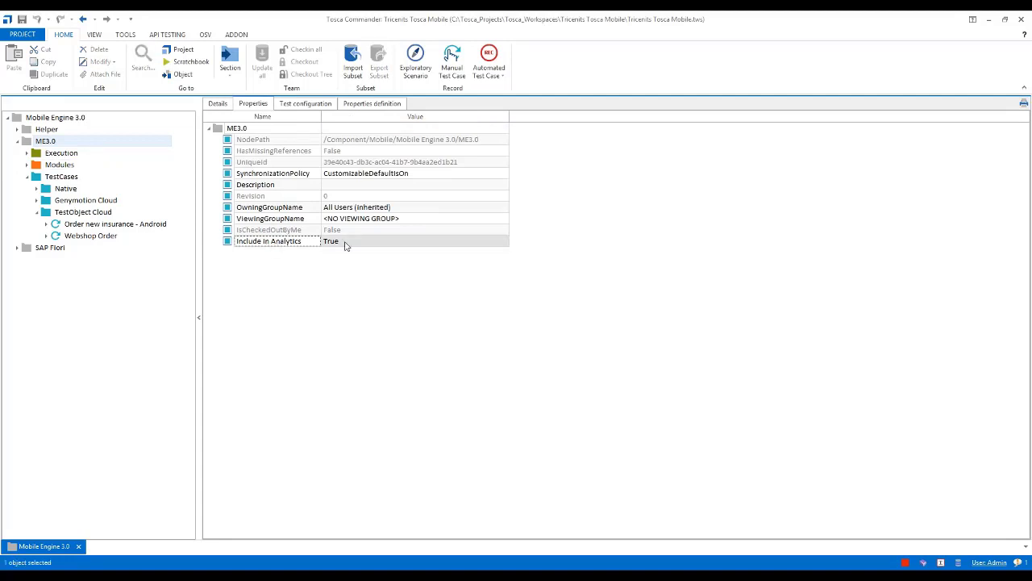
left_click(452, 242)
left_click(503, 242)
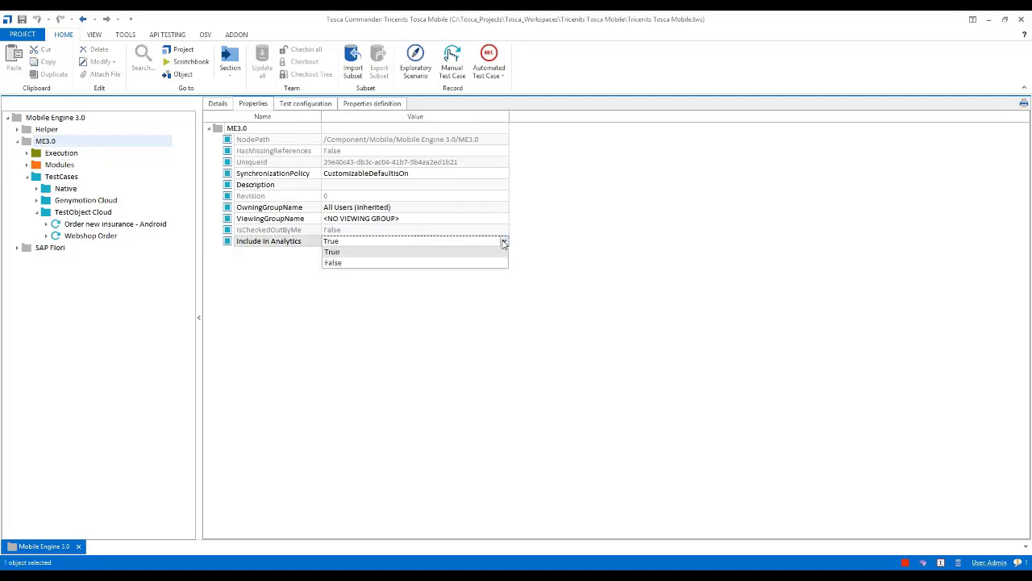
left_click(577, 235)
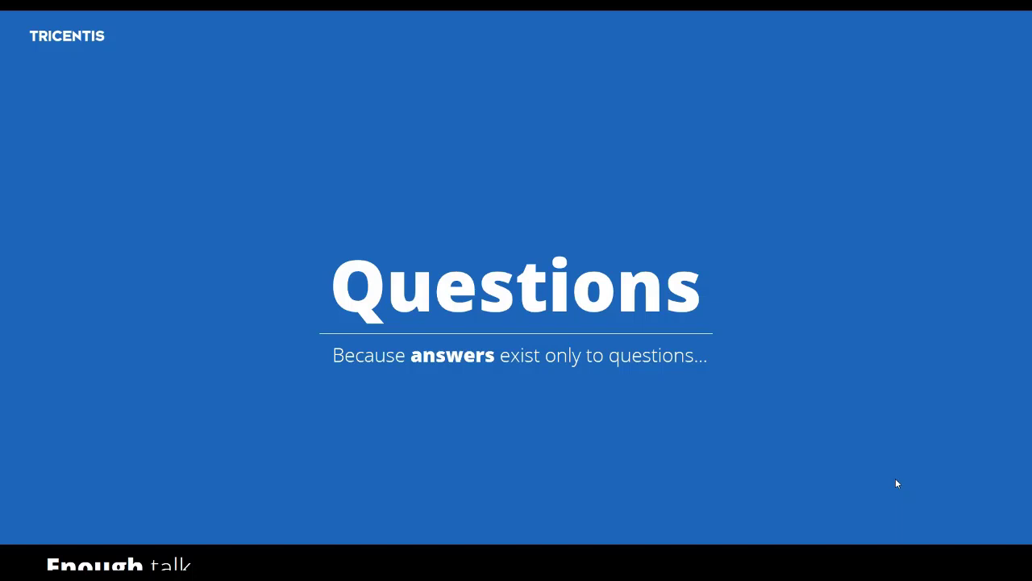
Switch from the slide show back to Tosca Commander and create a TestPlanning folder under ME3.0
key("alt+Tab")
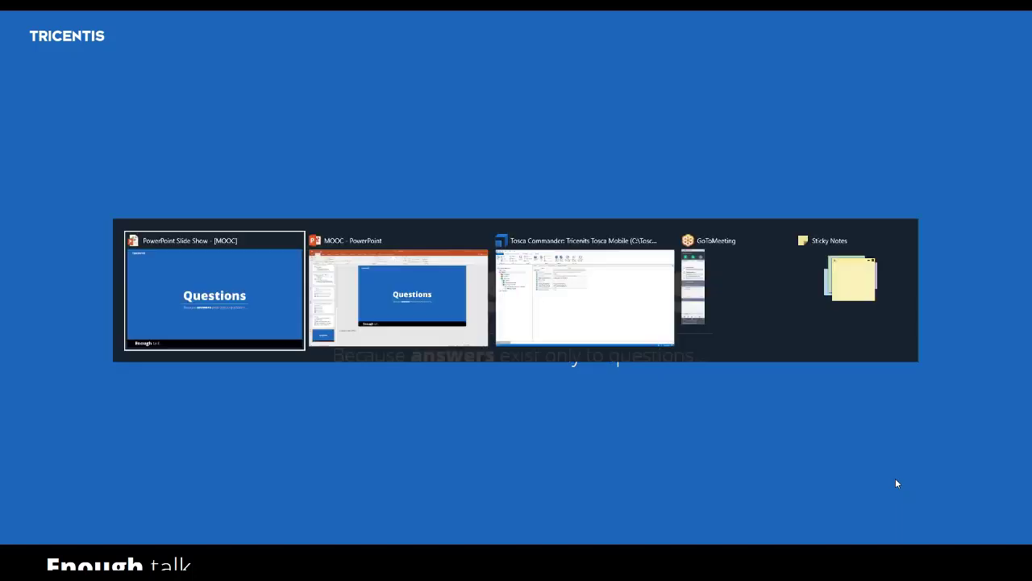
key("alt+Tab")
key("alt+Tab")
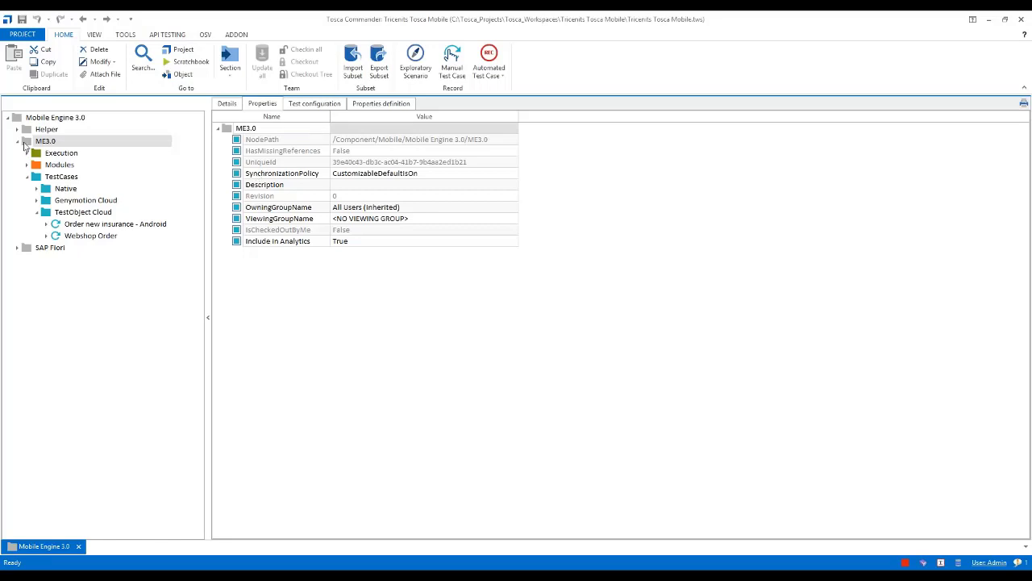
right_click(25, 146)
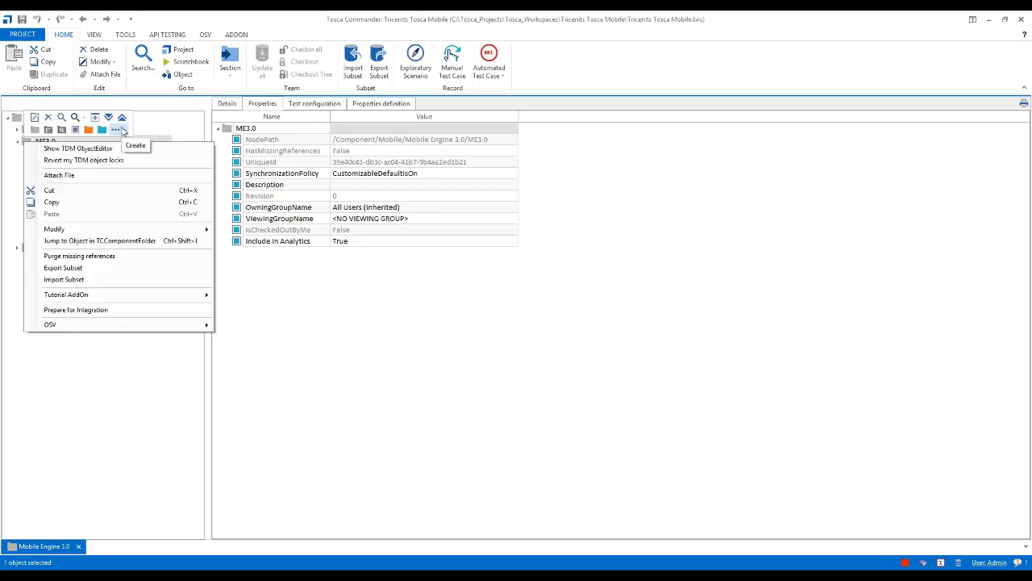
left_click(123, 130)
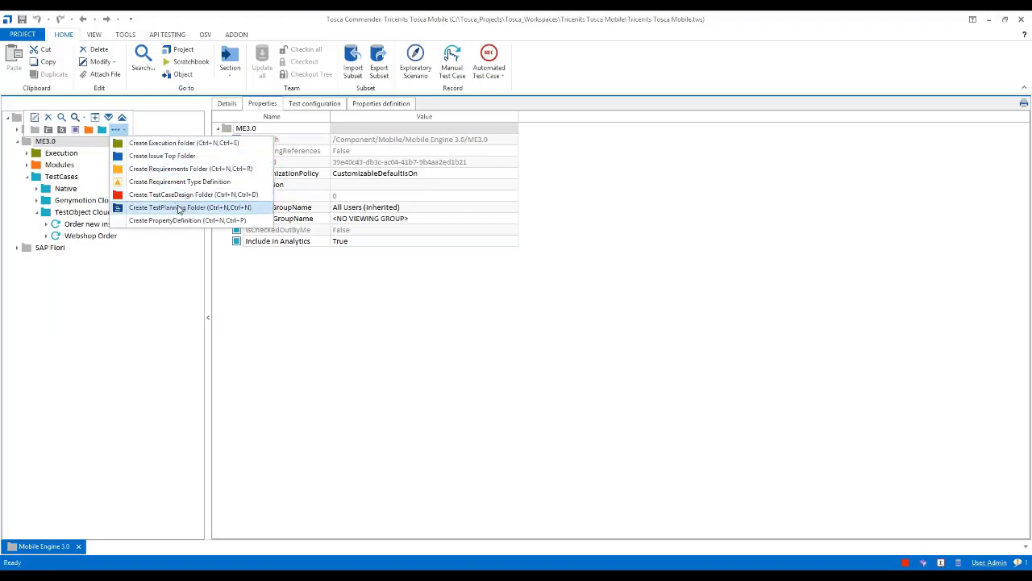
left_click(179, 209)
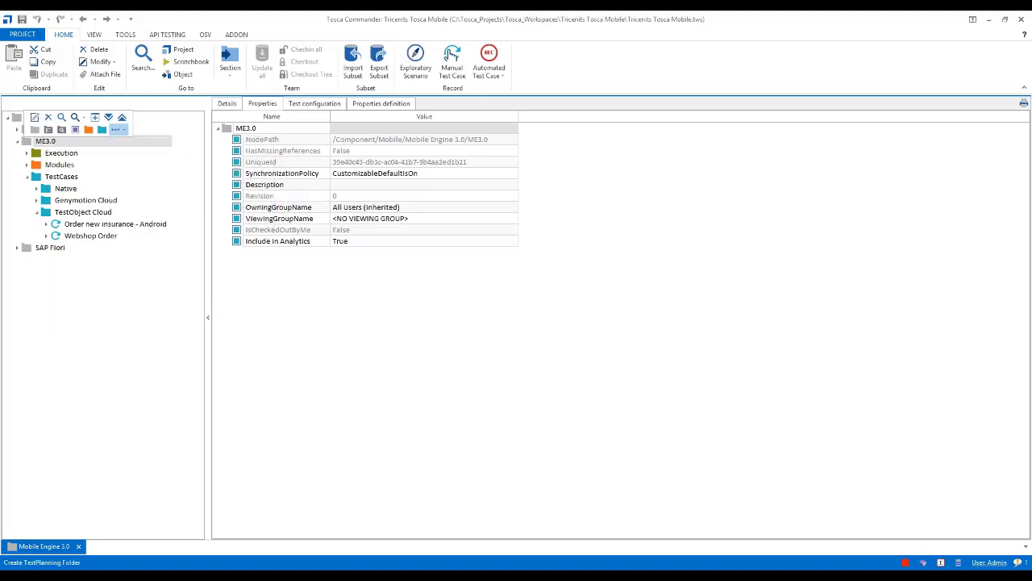